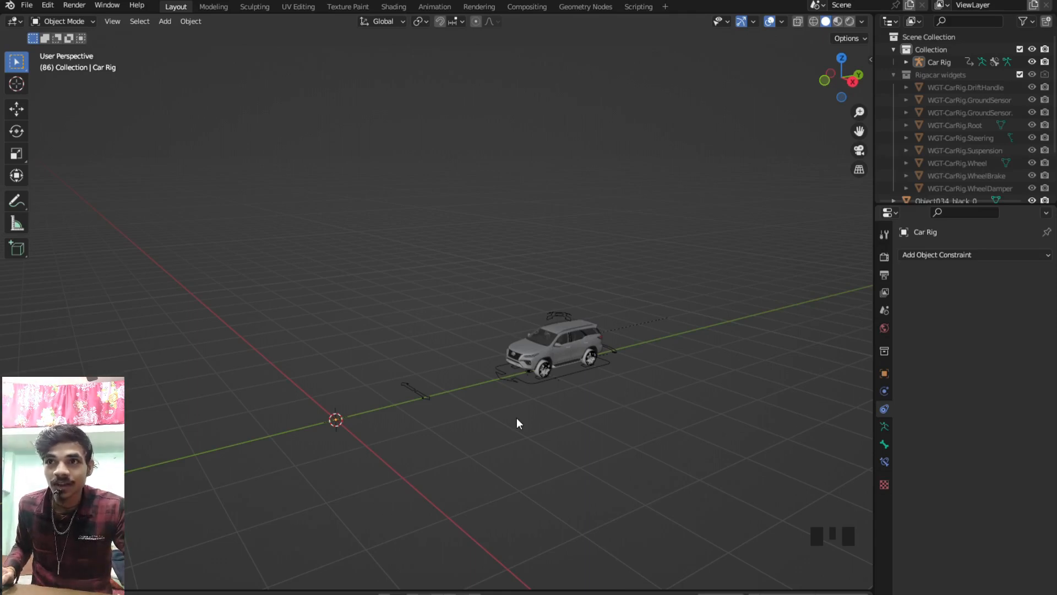
pyautogui.moveTo(522, 388); pyautogui.dragTo(500, 388, button='middle')
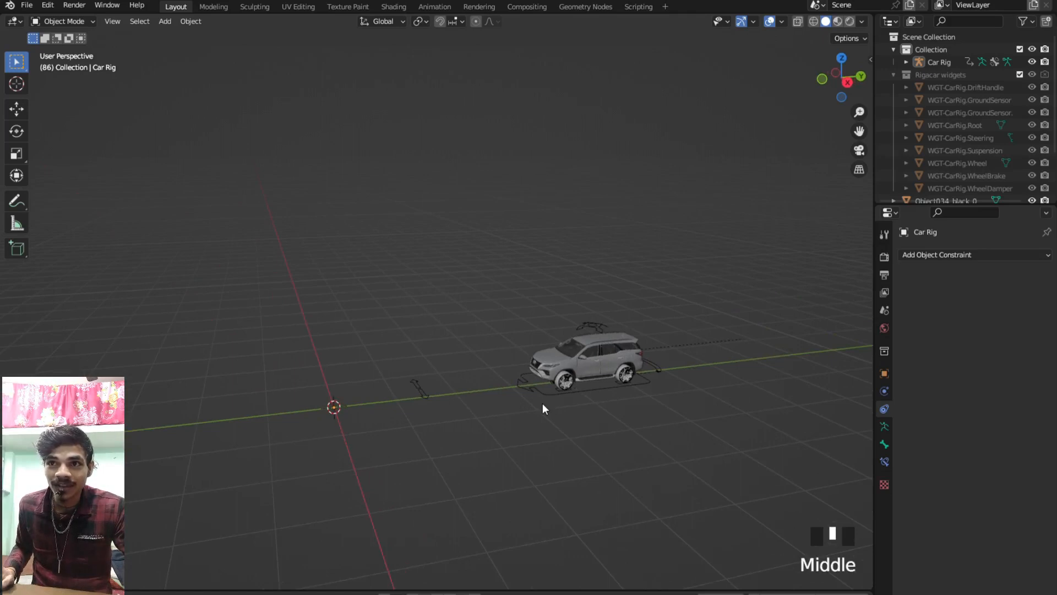
pyautogui.scroll(3, 543, 405)
pyautogui.scroll(-3, 543, 404)
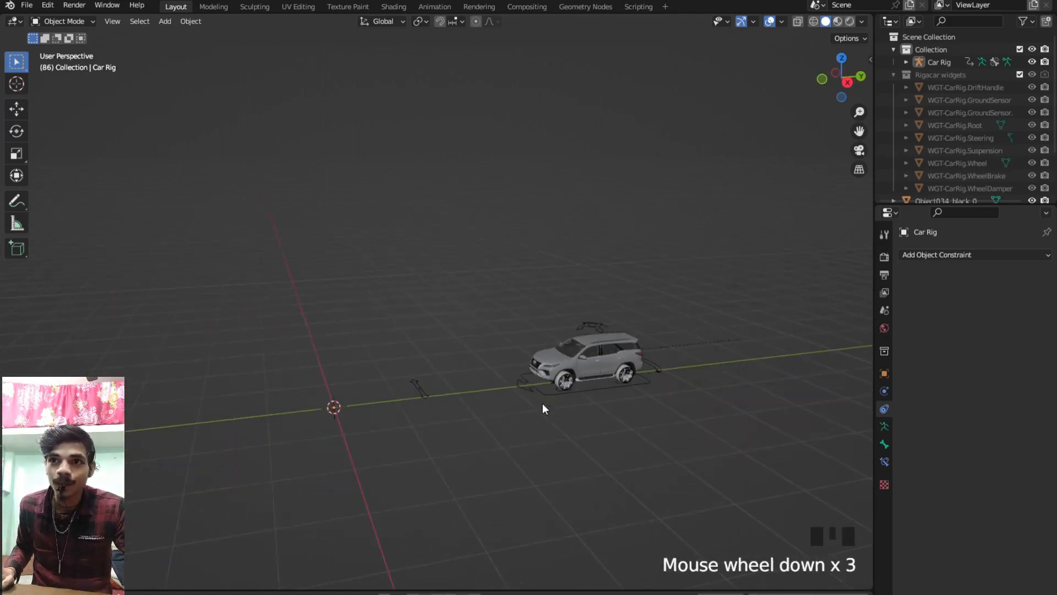
pyautogui.scroll(2, 543, 408)
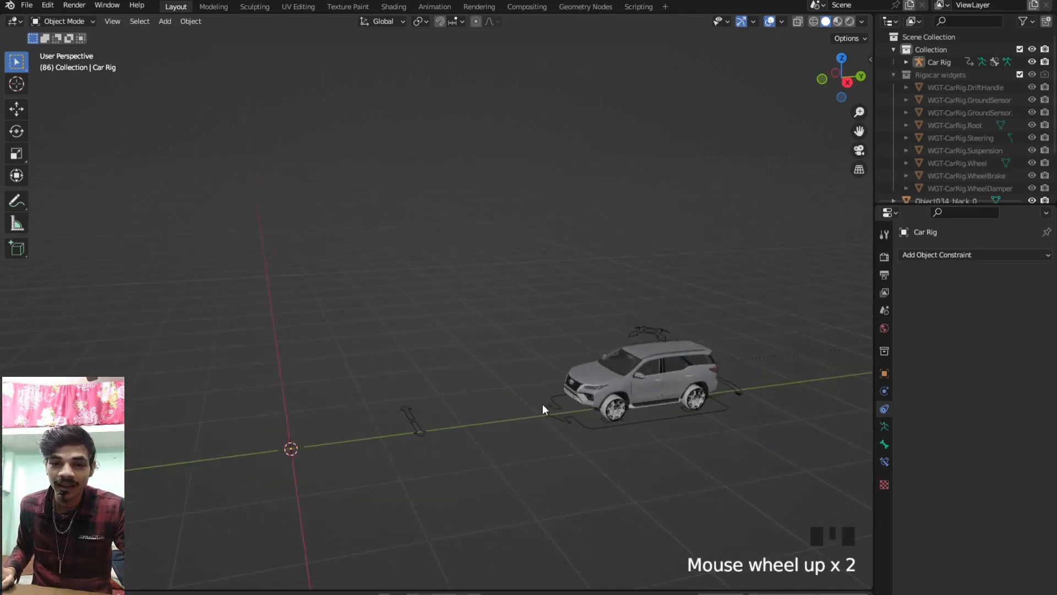
pyautogui.scroll(-1, 546, 420)
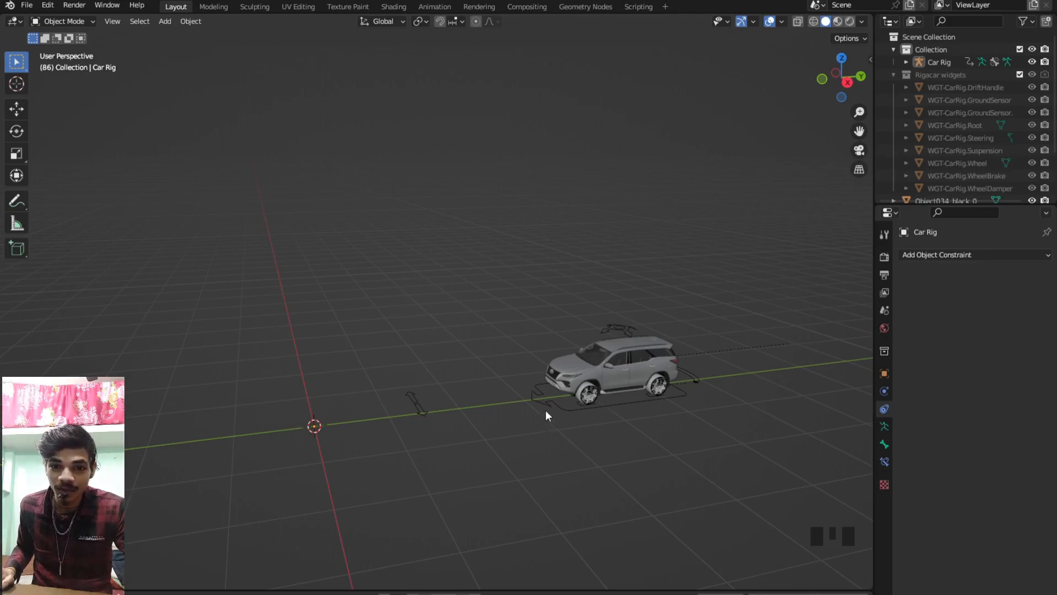
pyautogui.scroll(-2, 545, 410)
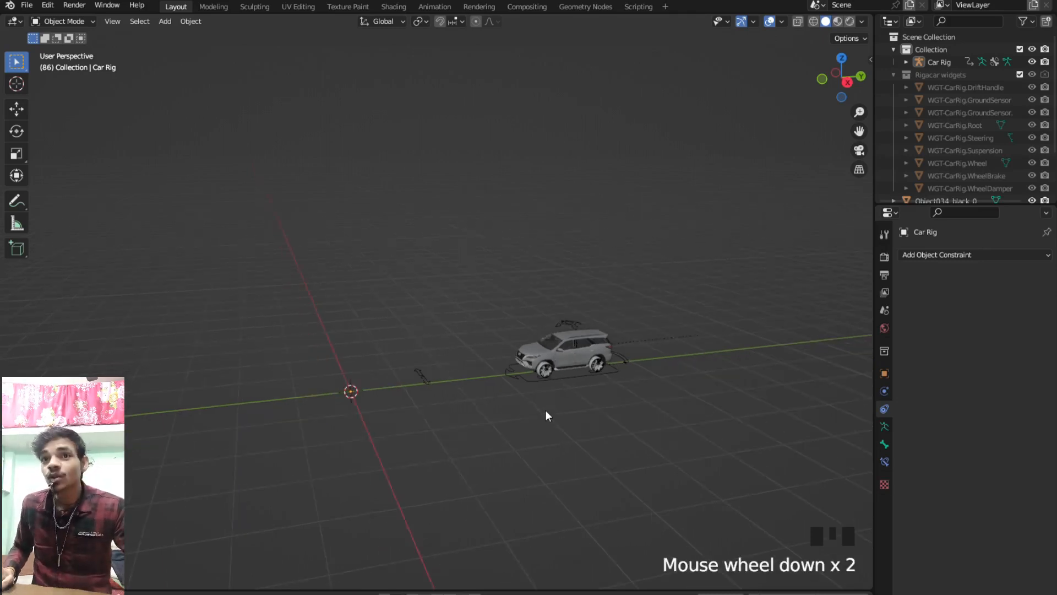
pyautogui.scroll(-2, 551, 409)
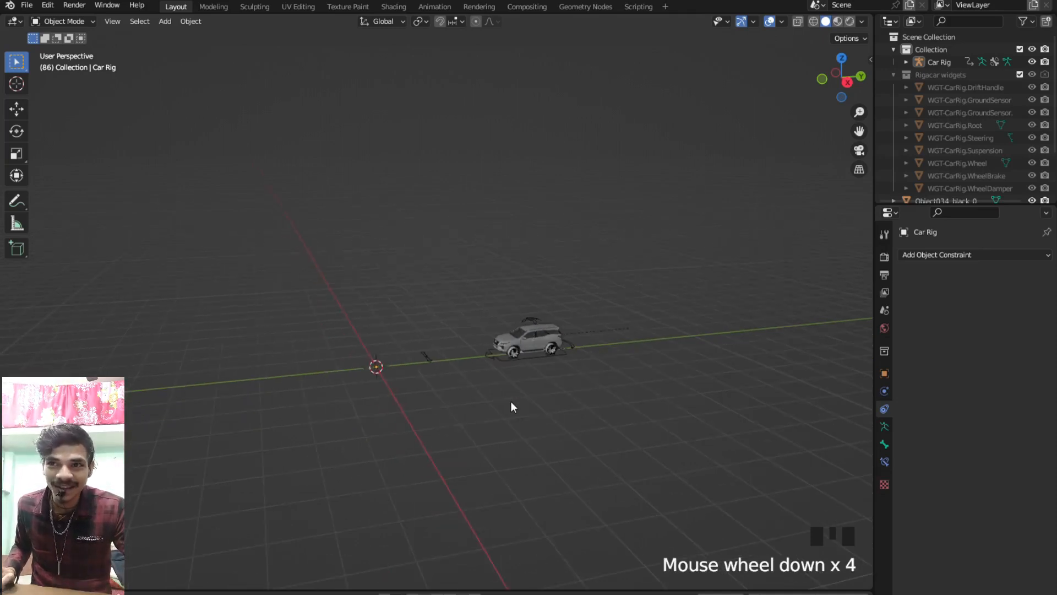
pyautogui.scroll(3, 511, 403)
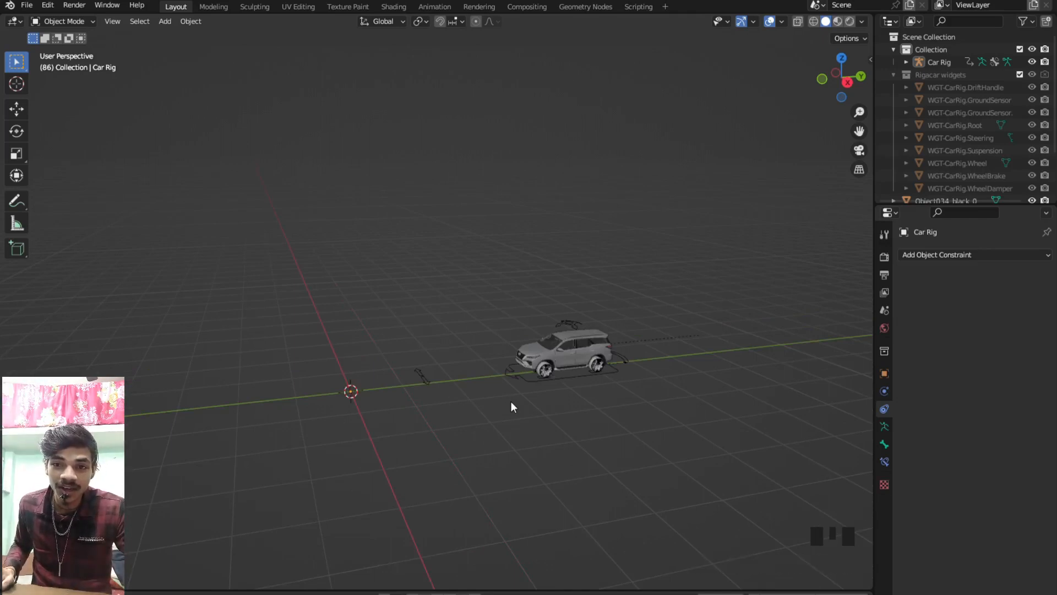
pyautogui.scroll(-3, 511, 403)
pyautogui.scroll(3, 511, 403)
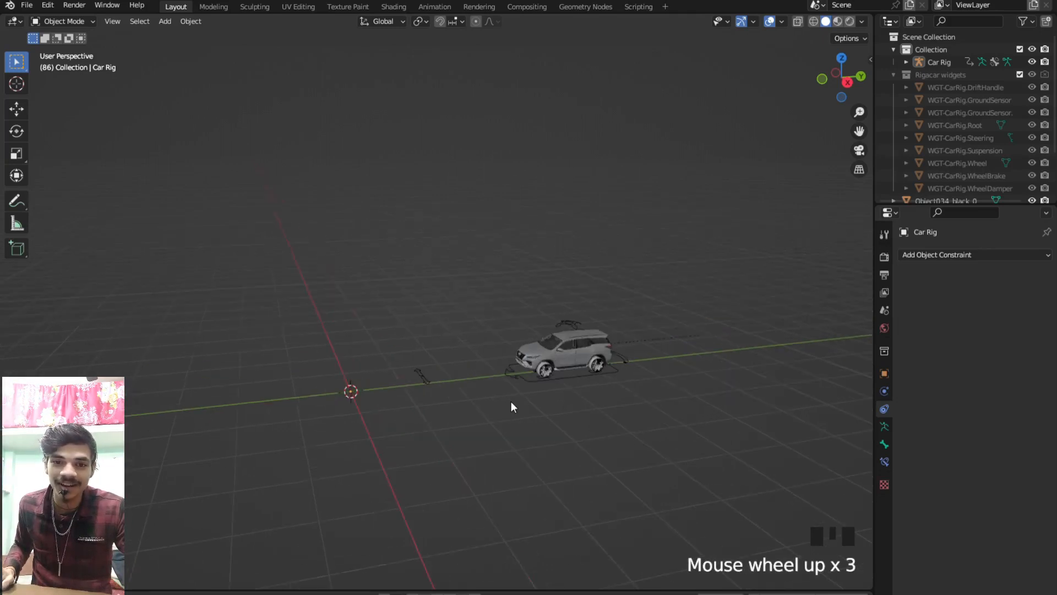
pyautogui.scroll(-1, 511, 407)
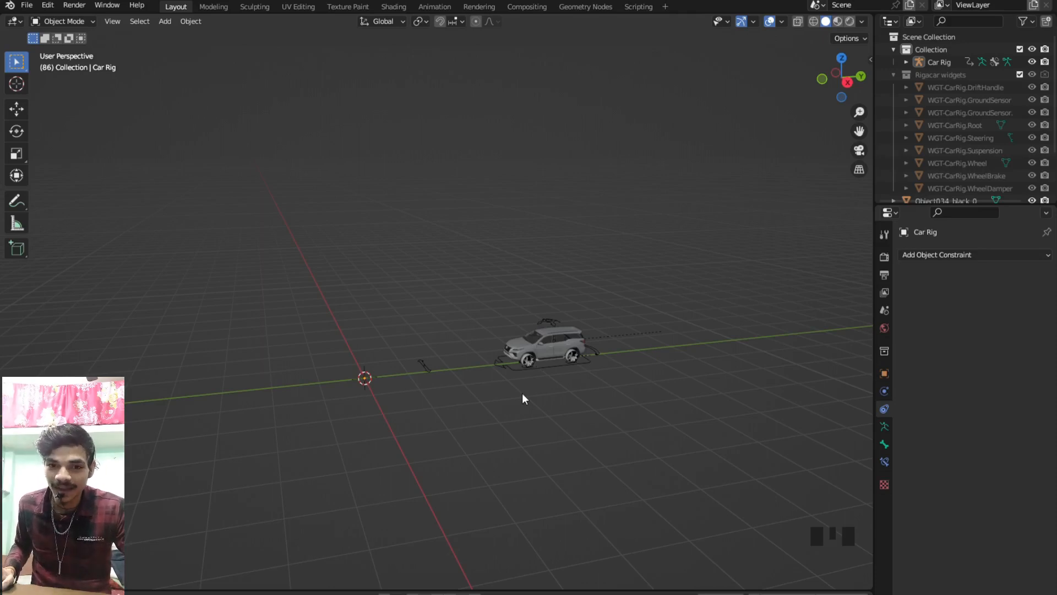
pyautogui.scroll(2, 521, 398)
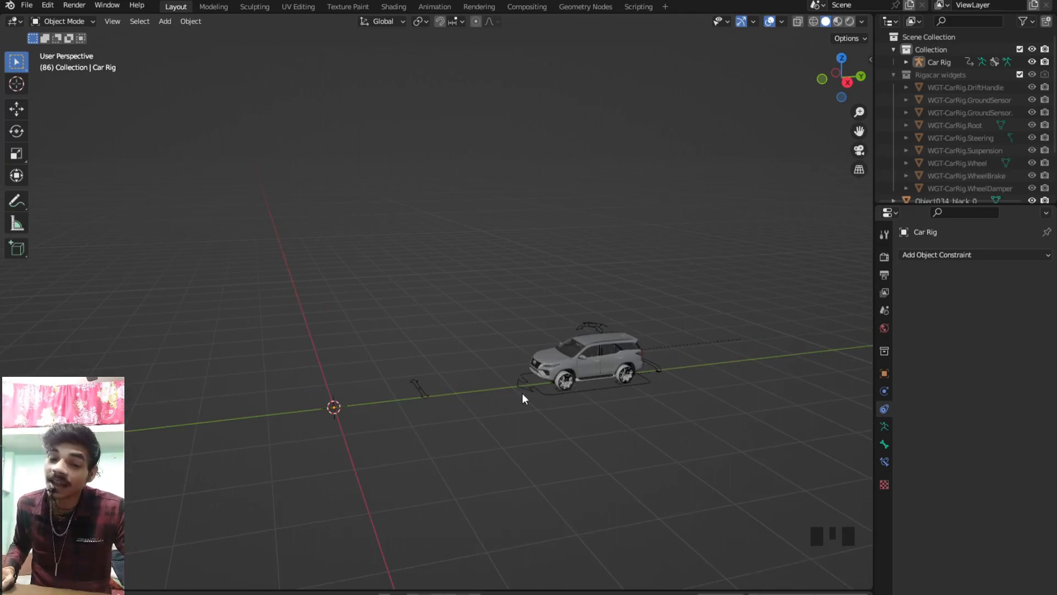
pyautogui.scroll(-2, 522, 398)
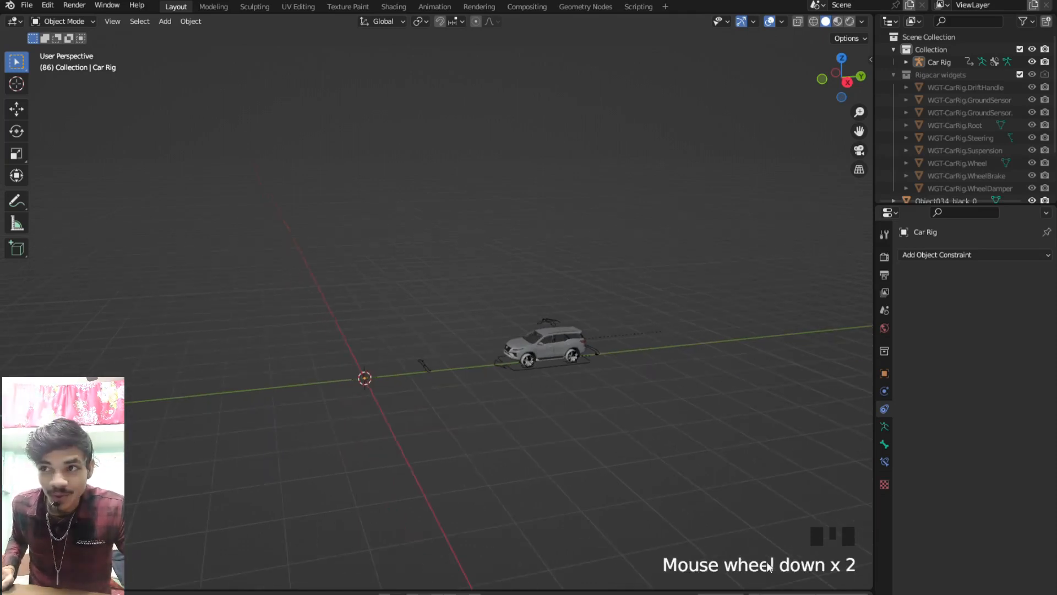
pyautogui.scroll(4, 583, 486)
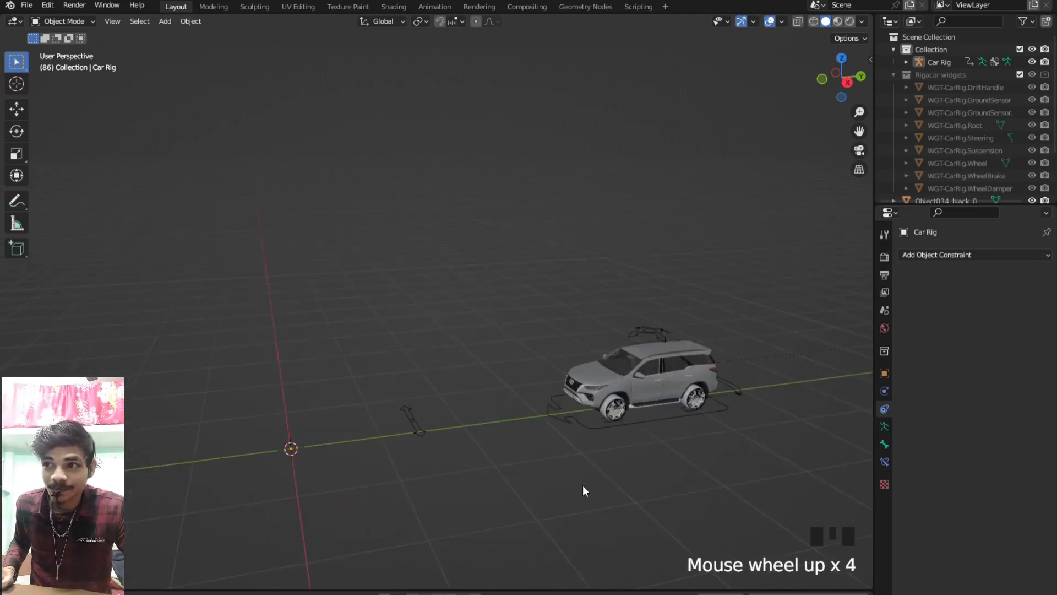
pyautogui.scroll(-6, 583, 486)
pyautogui.scroll(4, 583, 489)
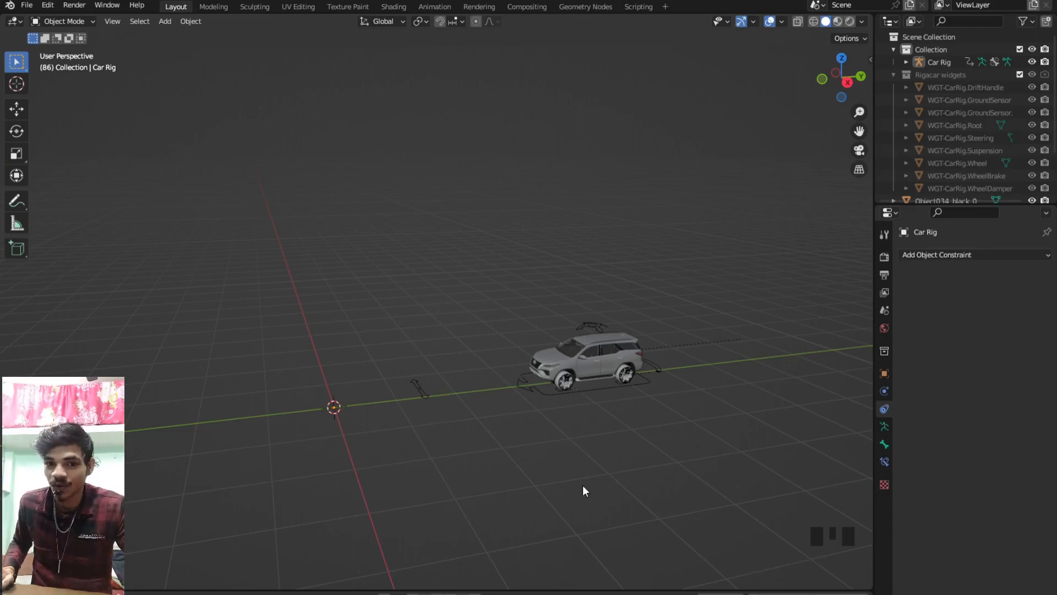
# - Isolate the first scene collection in the viewport, hiding the Rigacar widgets collection
pyautogui.hotkey('shift', 'q')
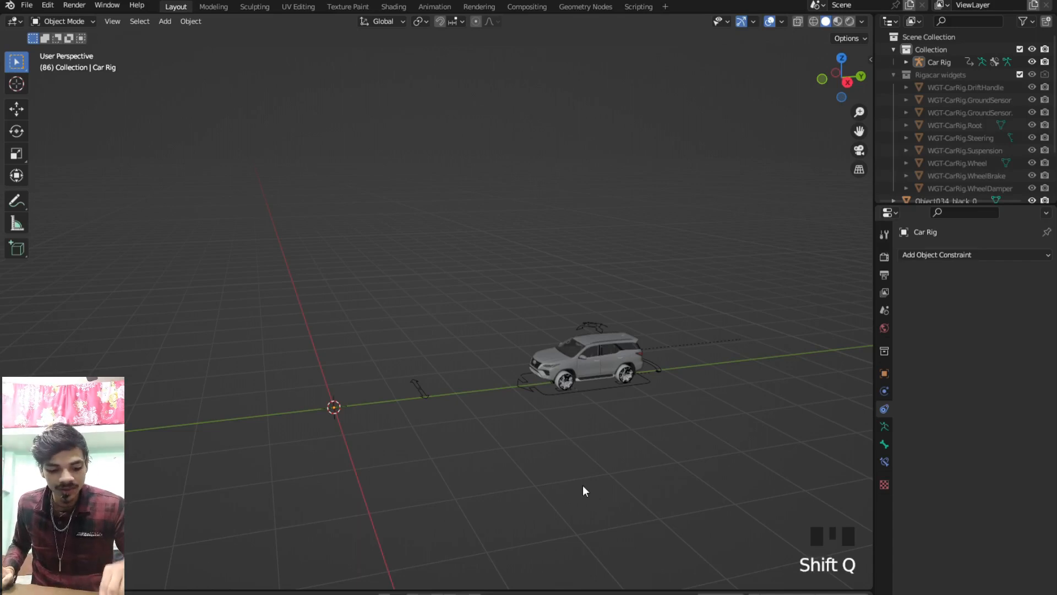
pyautogui.press('1')
pyautogui.press('1')
pyautogui.press('1')
pyautogui.press('1')
pyautogui.press('1')
pyautogui.press('1')
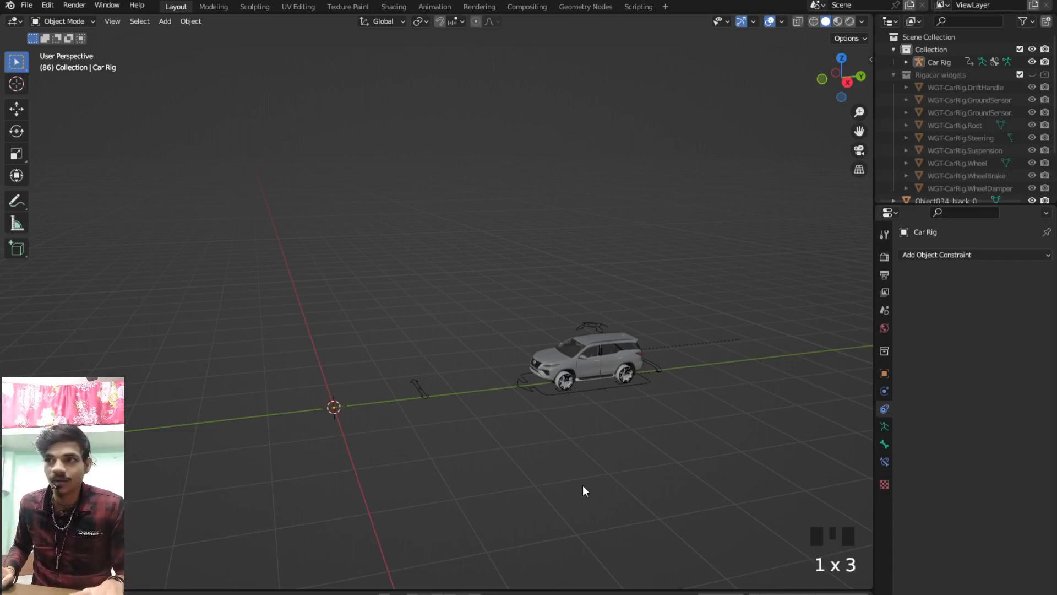
pyautogui.press('1')
pyautogui.press('1')
pyautogui.press('1')
pyautogui.press('1')
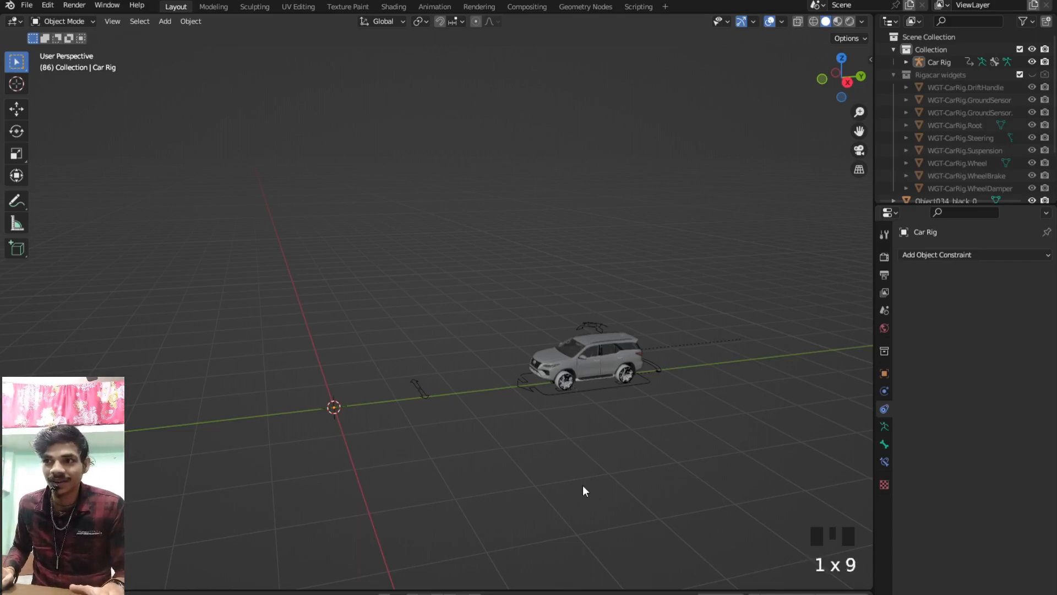
pyautogui.press('1')
pyautogui.press('1')
pyautogui.press('1')
pyautogui.press('1')
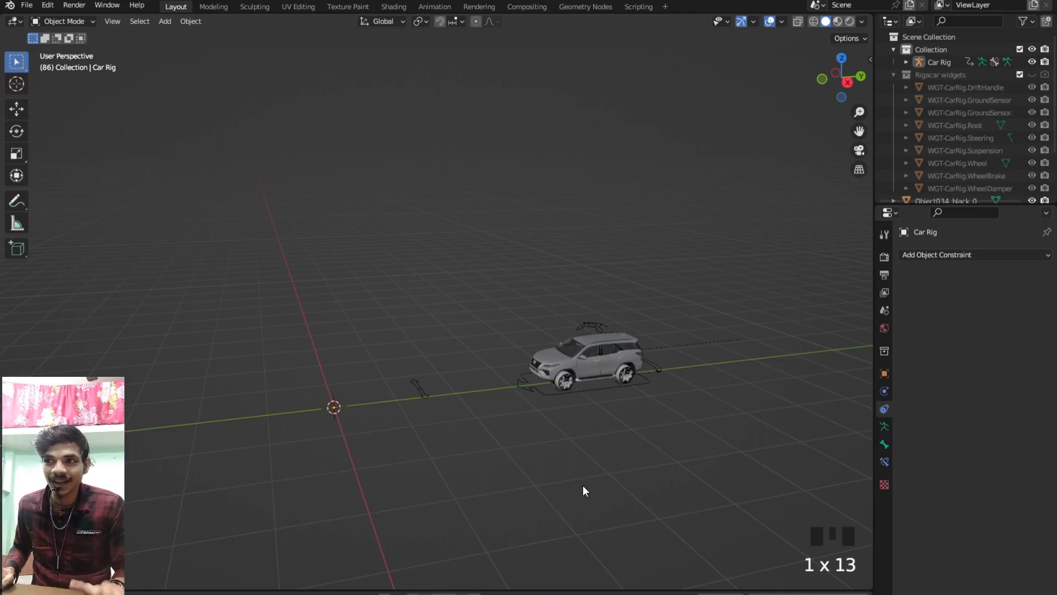
pyautogui.click(582, 485)
pyautogui.moveTo(564, 441); pyautogui.dragTo(549, 439, button='middle')
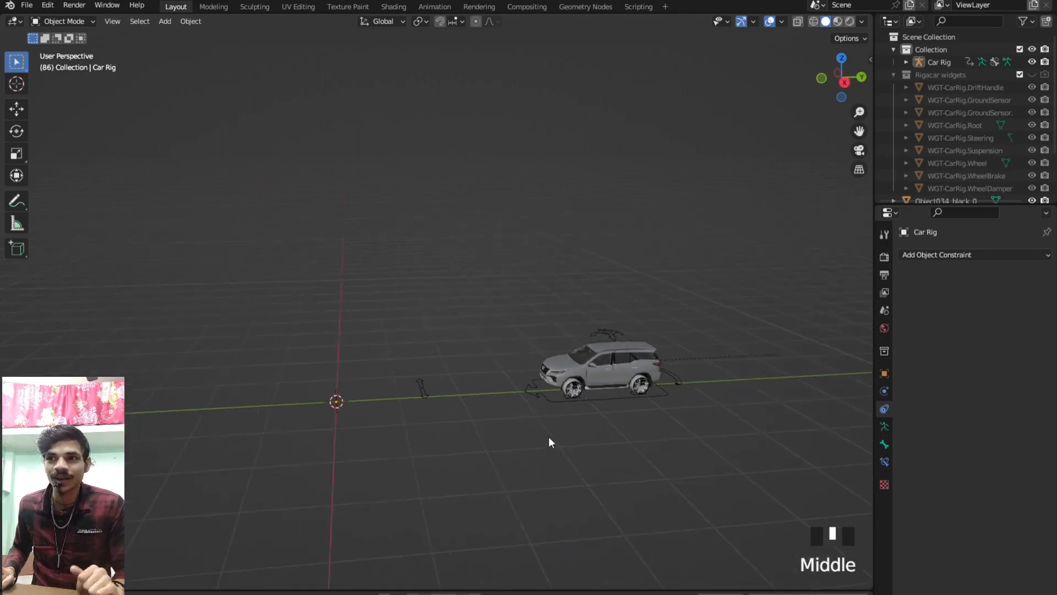
pyautogui.scroll(-5, 552, 437)
pyautogui.scroll(3, 553, 437)
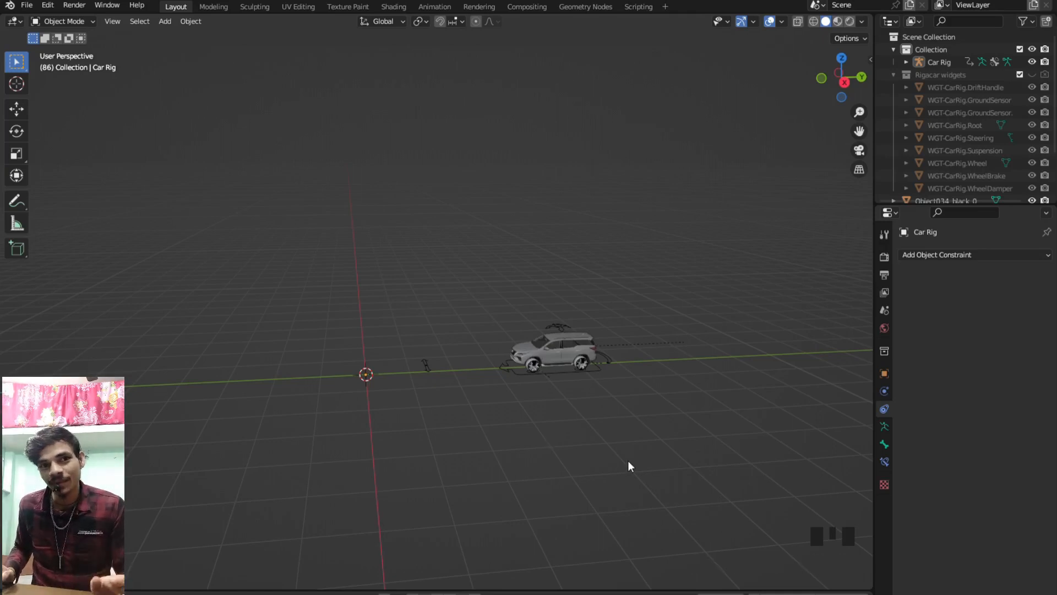
pyautogui.scroll(-3, 631, 453)
pyautogui.moveTo(631, 453); pyautogui.dragTo(604, 424, button='middle')
pyautogui.scroll(1, 609, 427)
pyautogui.scroll(-2, 538, 441)
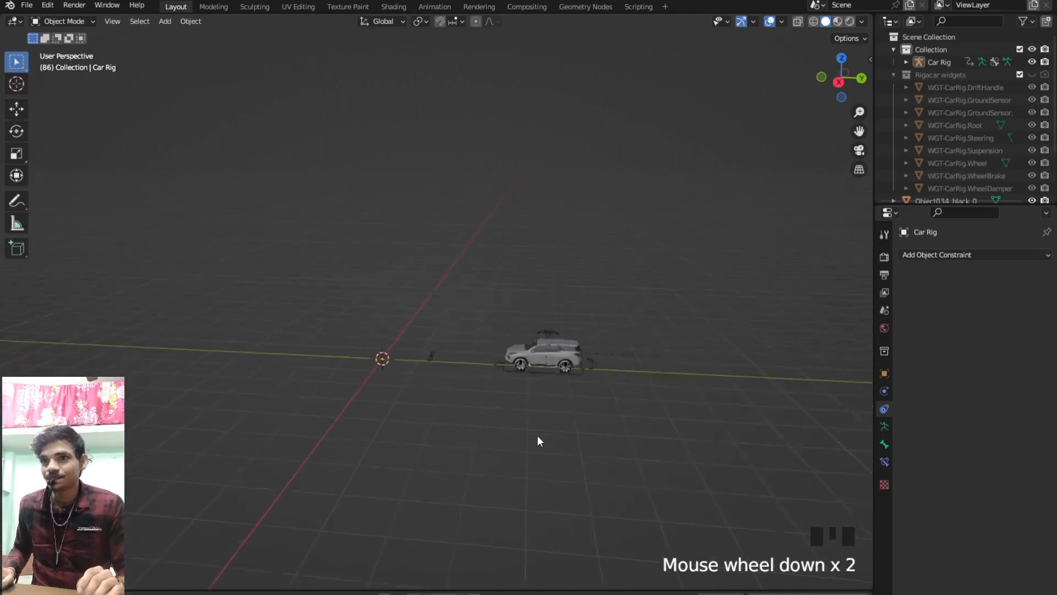
pyautogui.moveTo(537, 440); pyautogui.dragTo(573, 454, button='middle')
pyautogui.scroll(4, 543, 418)
pyautogui.moveTo(542, 418); pyautogui.dragTo(502, 378, button='middle')
pyautogui.scroll(4, 518, 399)
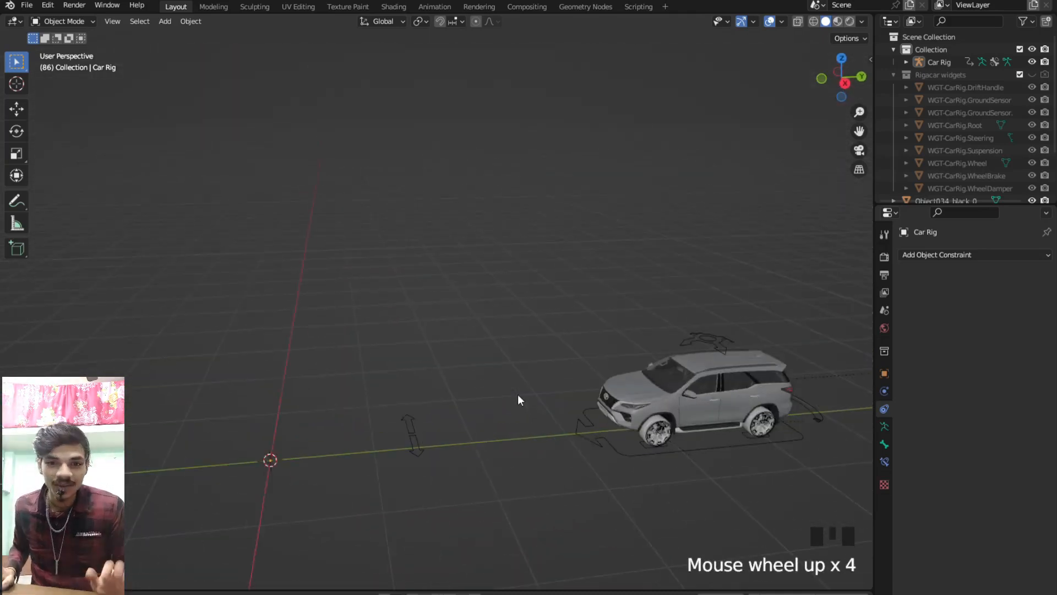
pyautogui.scroll(-5, 570, 424)
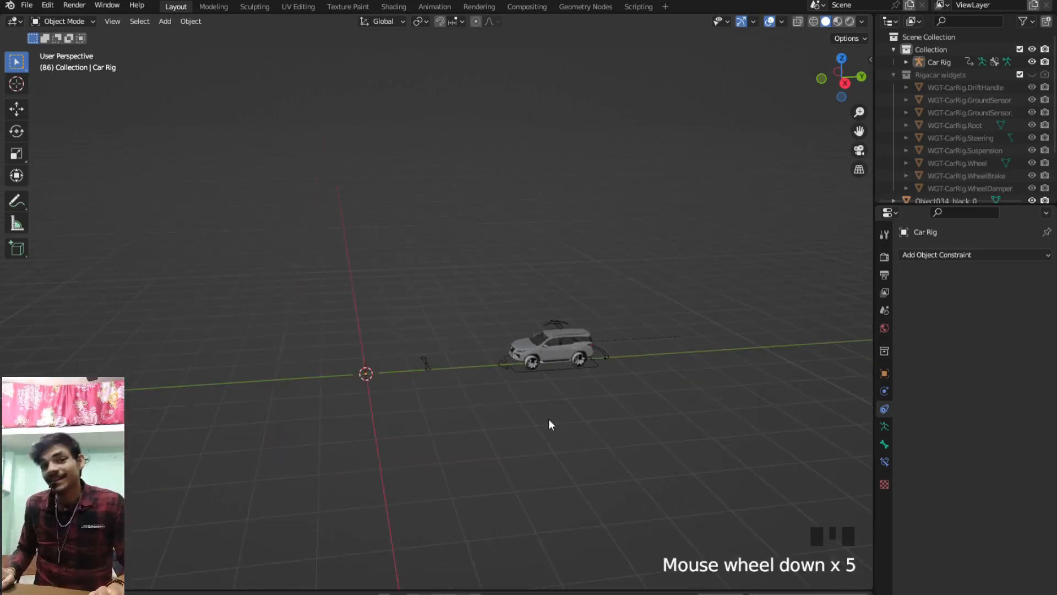
# - Enlarge the collapsed timeline beneath the 3D viewport so its frames and playback controls show
pyautogui.click(386, 592)
pyautogui.moveTo(387, 592); pyautogui.dragTo(388, 494)
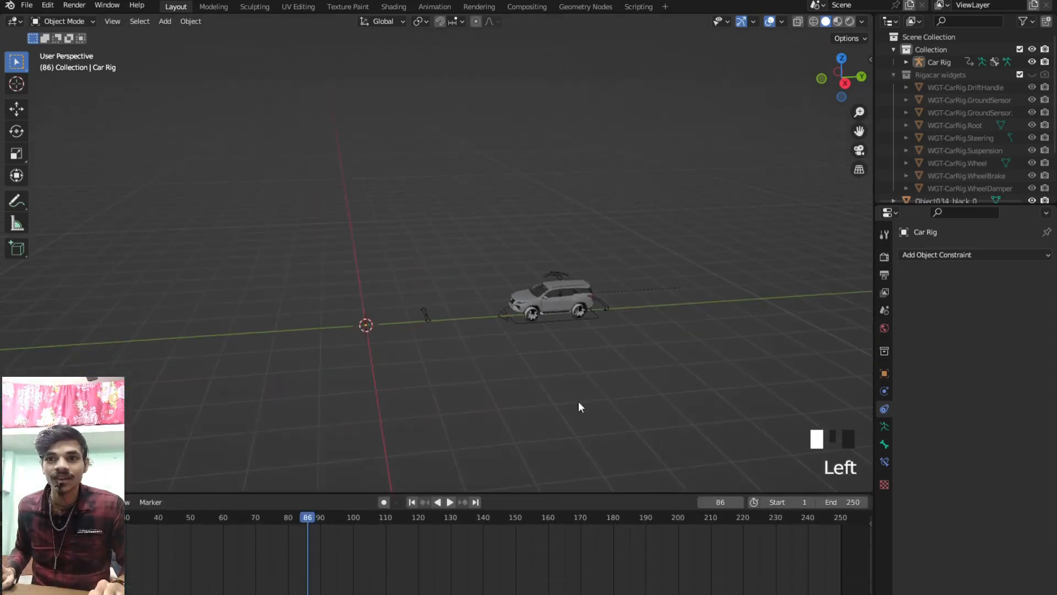
# - Select the Car Rig armature, switch it to Pose Mode and select its Root bone around the car
pyautogui.scroll(4, 526, 370)
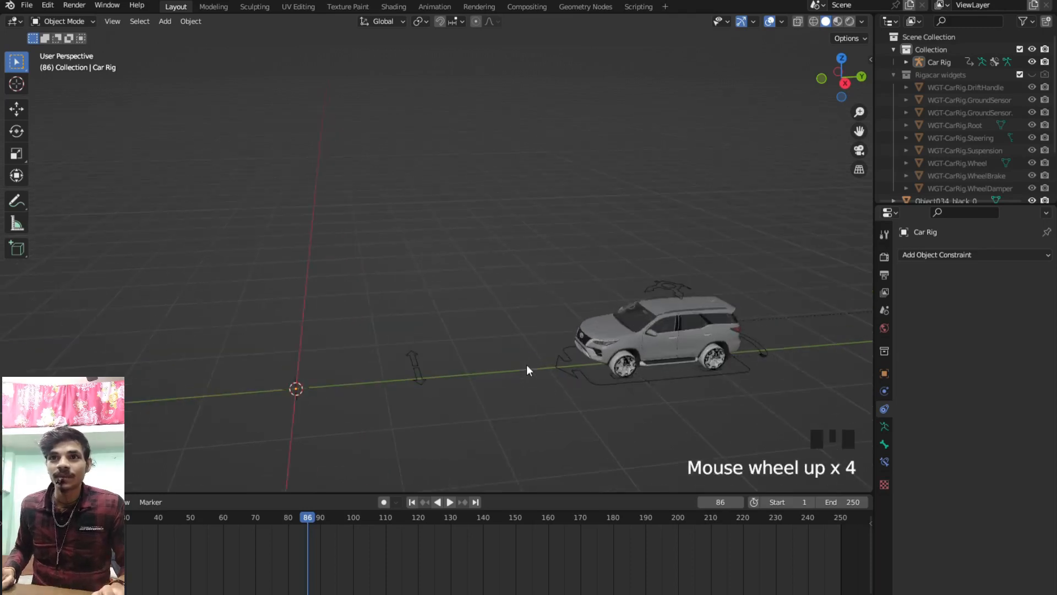
pyautogui.click(570, 379)
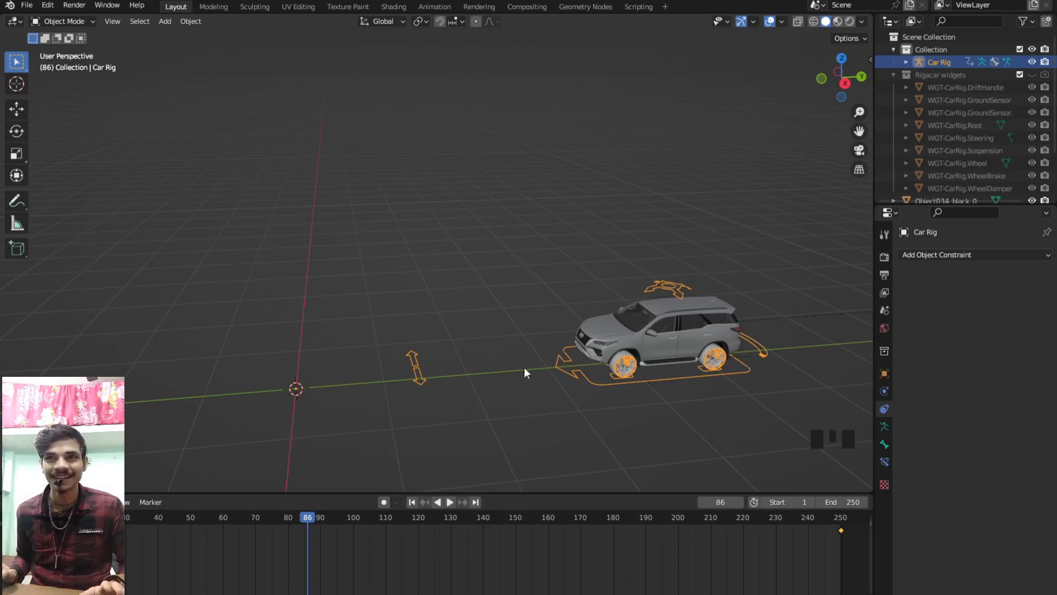
pyautogui.scroll(3, 489, 319)
pyautogui.scroll(-3, 488, 316)
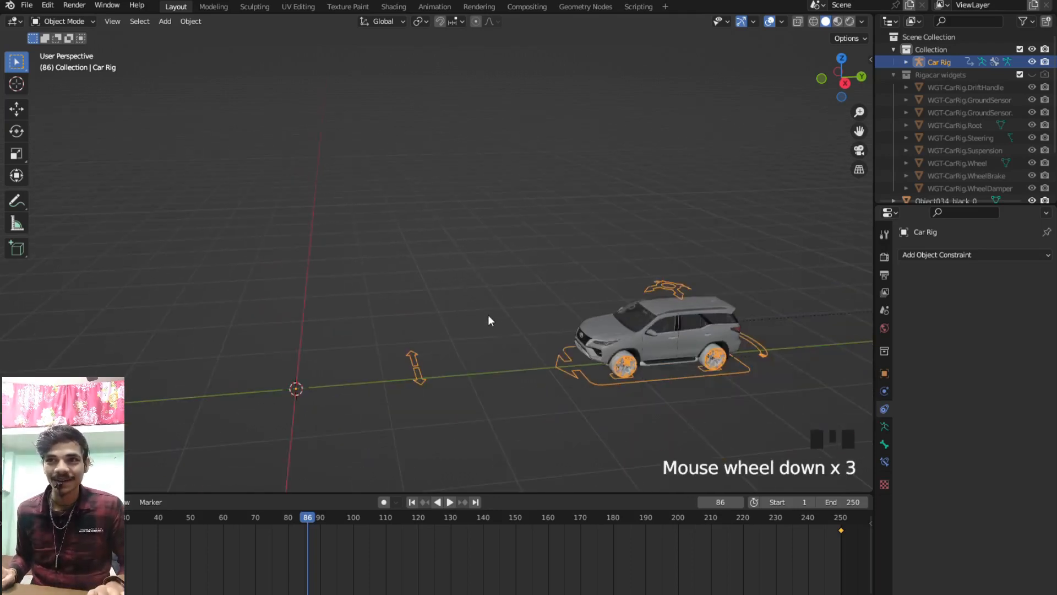
pyautogui.click(576, 385)
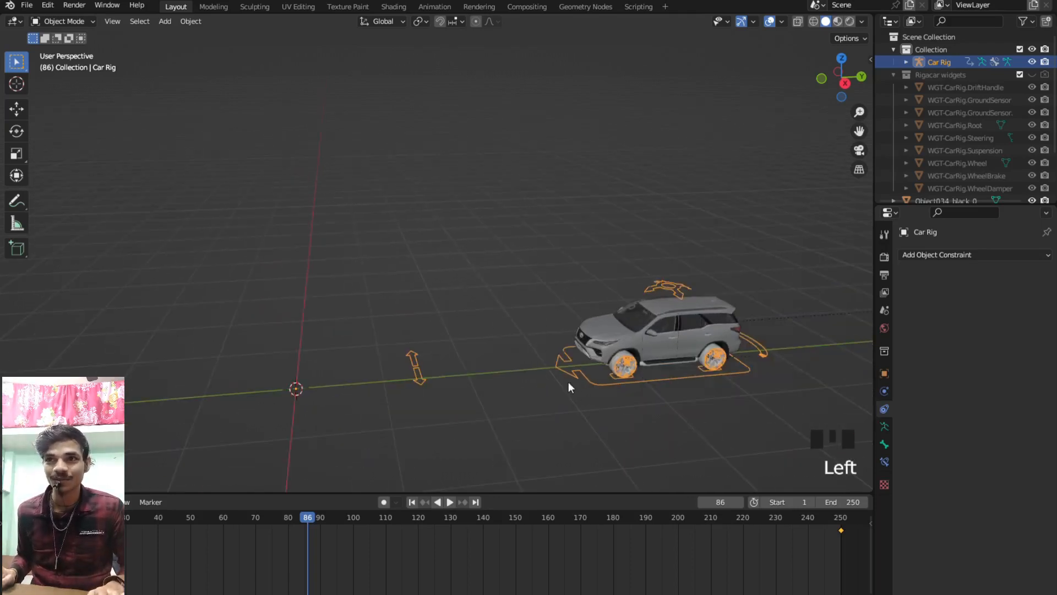
pyautogui.hotkey('ctrl', 'Tab')
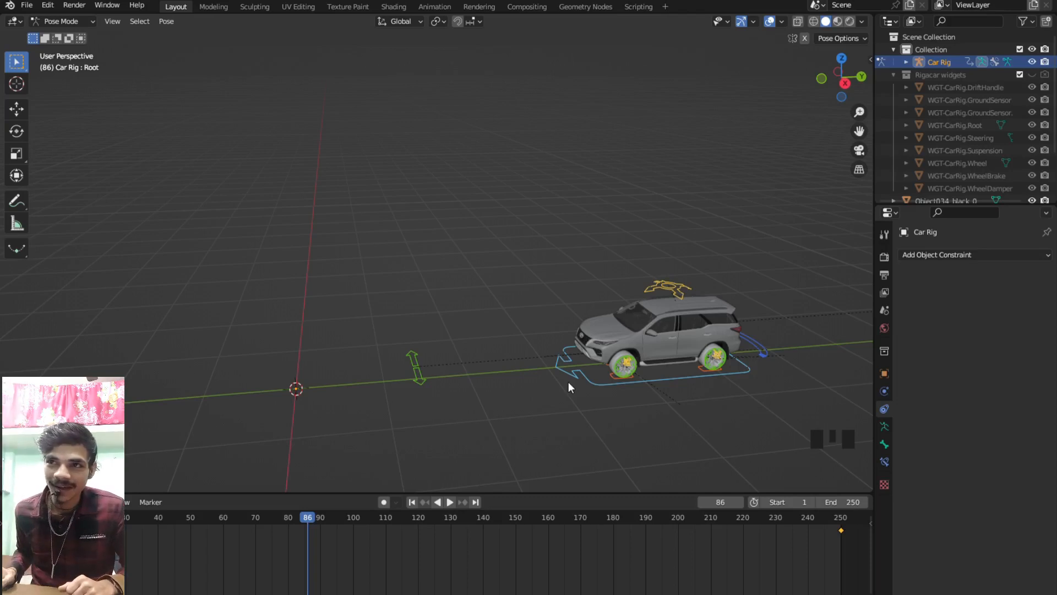
pyautogui.click(569, 381)
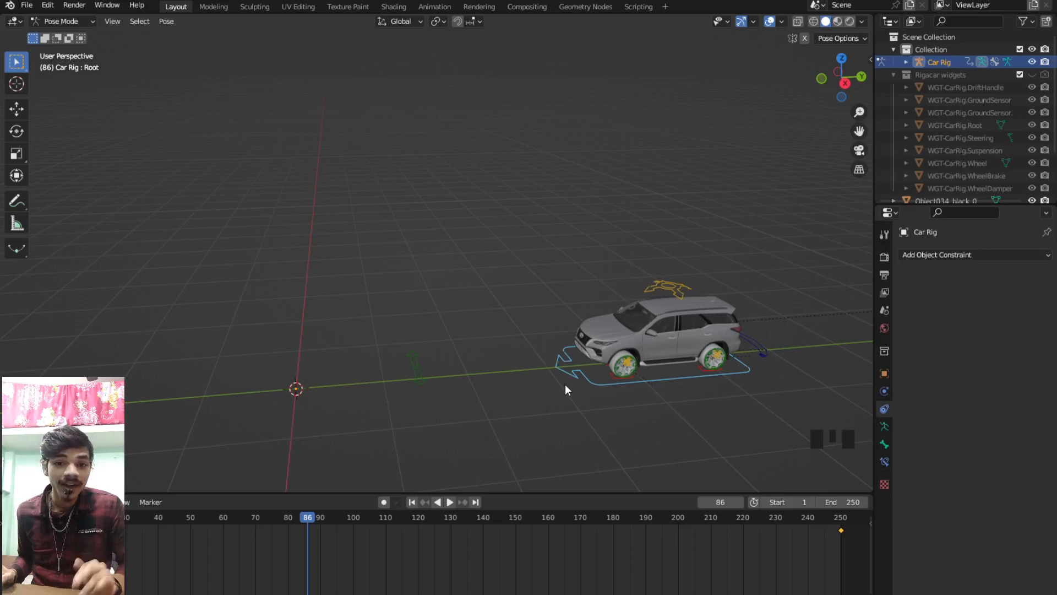
pyautogui.press('g')
pyautogui.press('y')
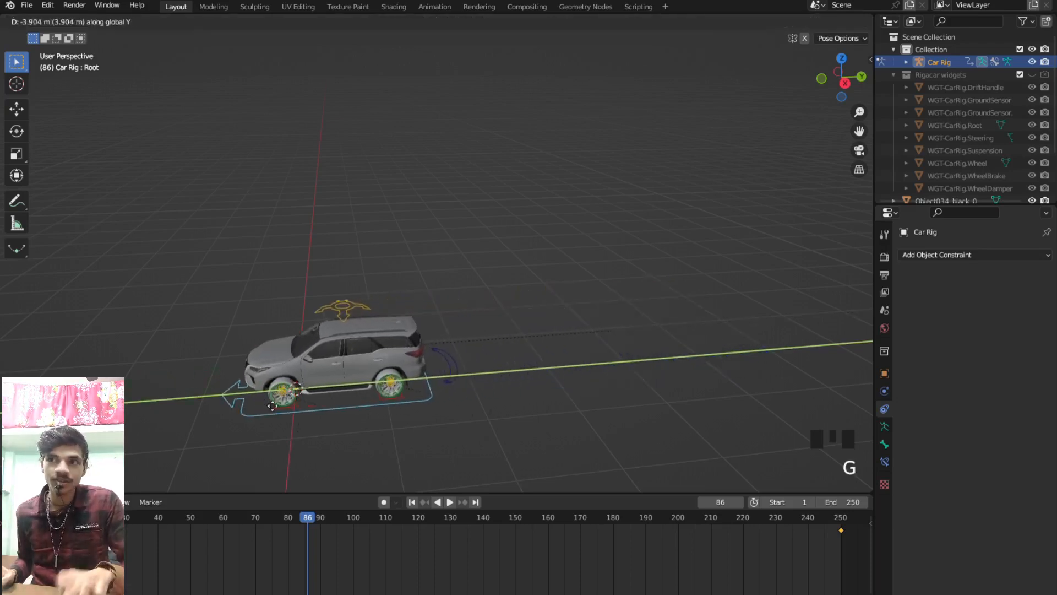
pyautogui.click(480, 382)
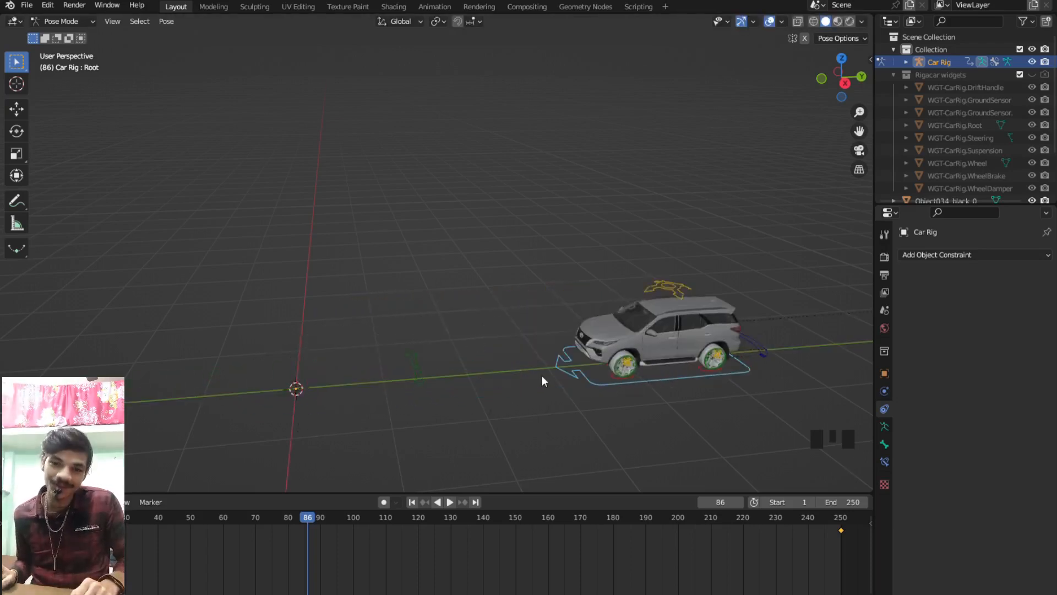
# - Clear the location, rotation and scale of the Car Rig's Root bone
pyautogui.hotkey('alt', 'g')
pyautogui.hotkey('alt', 'r')
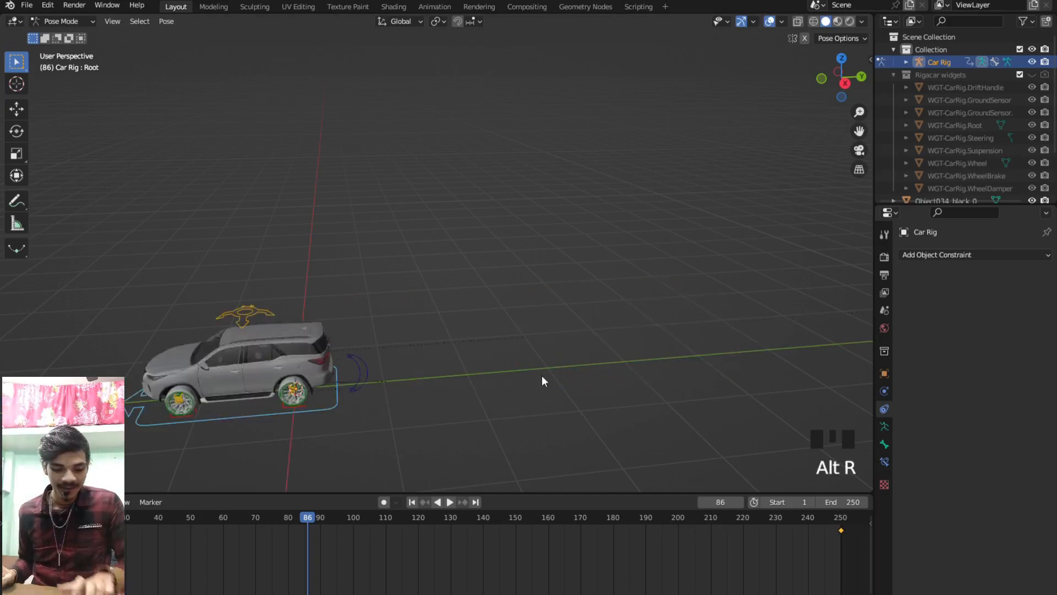
pyautogui.hotkey('alt', 's')
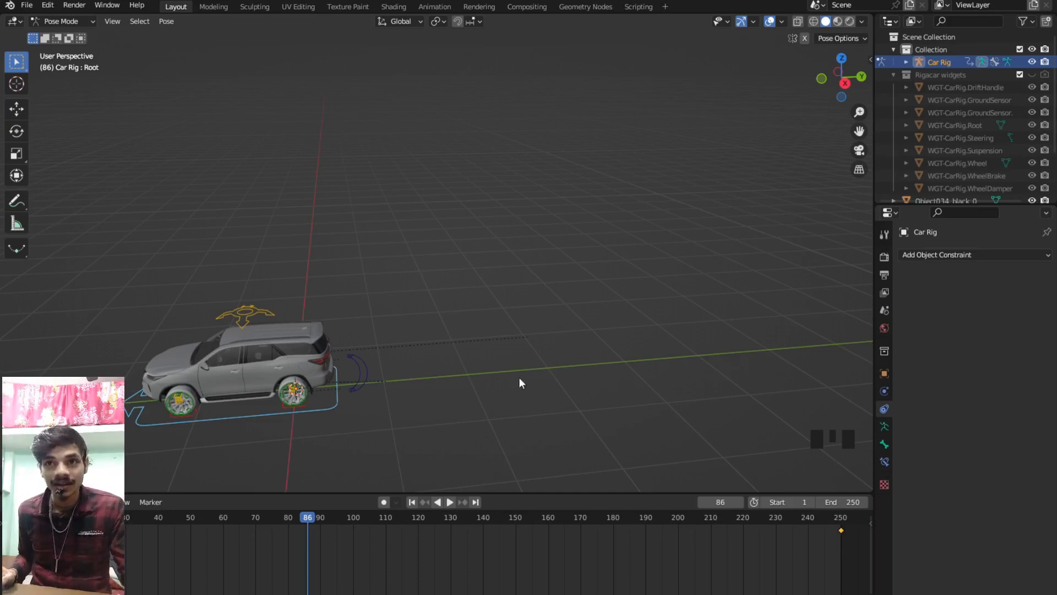
pyautogui.scroll(-2, 319, 381)
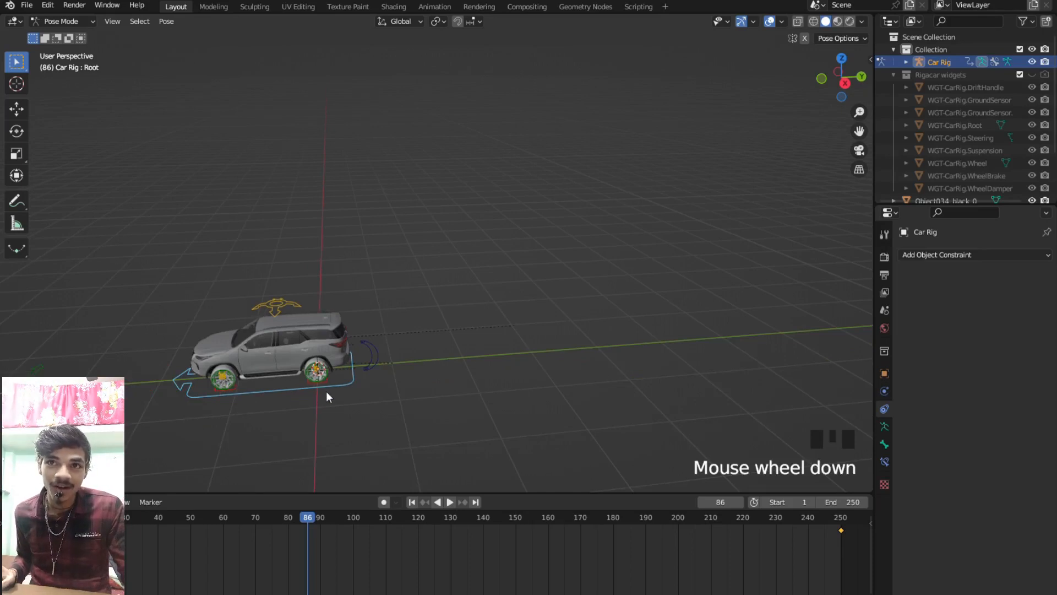
pyautogui.keyDown('shift'); pyautogui.moveTo(250, 355); pyautogui.dragTo(329, 349, button='middle'); pyautogui.keyUp('shift')
pyautogui.keyDown('shift'); pyautogui.moveTo(384, 363); pyautogui.dragTo(445, 300, button='middle'); pyautogui.keyUp('shift')
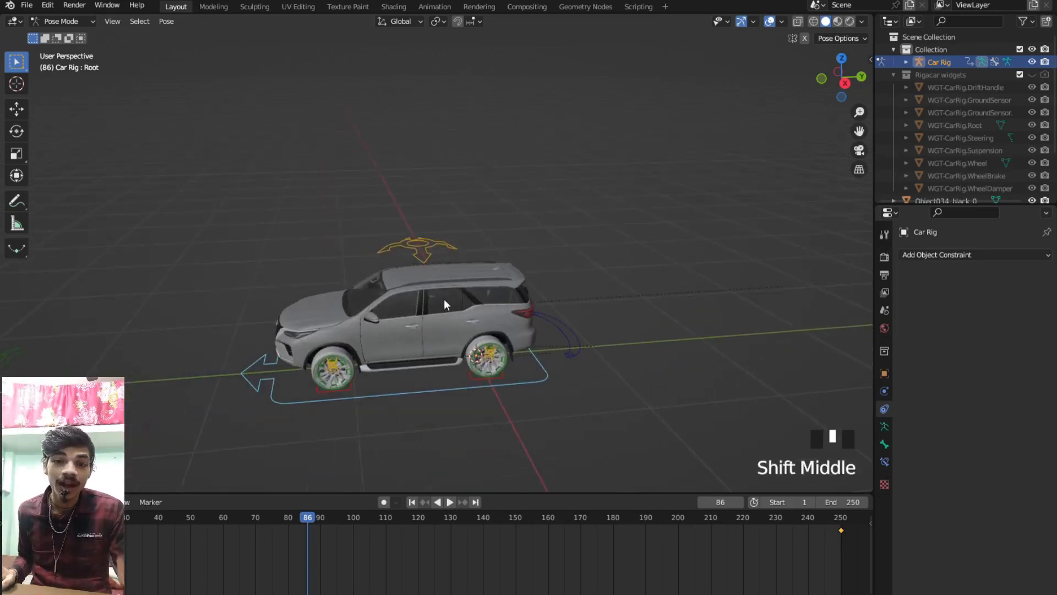
# - Select all bones of the Car Rig, clear their location, rotation and scale, and deselect them
pyautogui.scroll(-2, 444, 299)
pyautogui.keyDown('shift'); pyautogui.moveTo(361, 329); pyautogui.dragTo(429, 330, button='middle'); pyautogui.keyUp('shift')
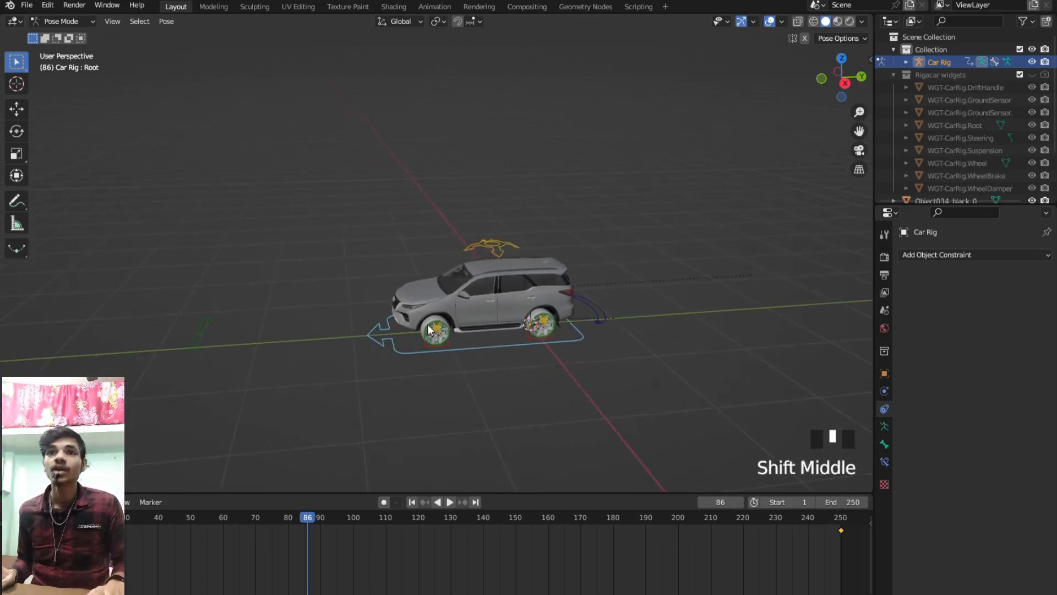
pyautogui.hotkey('alt', 'g')
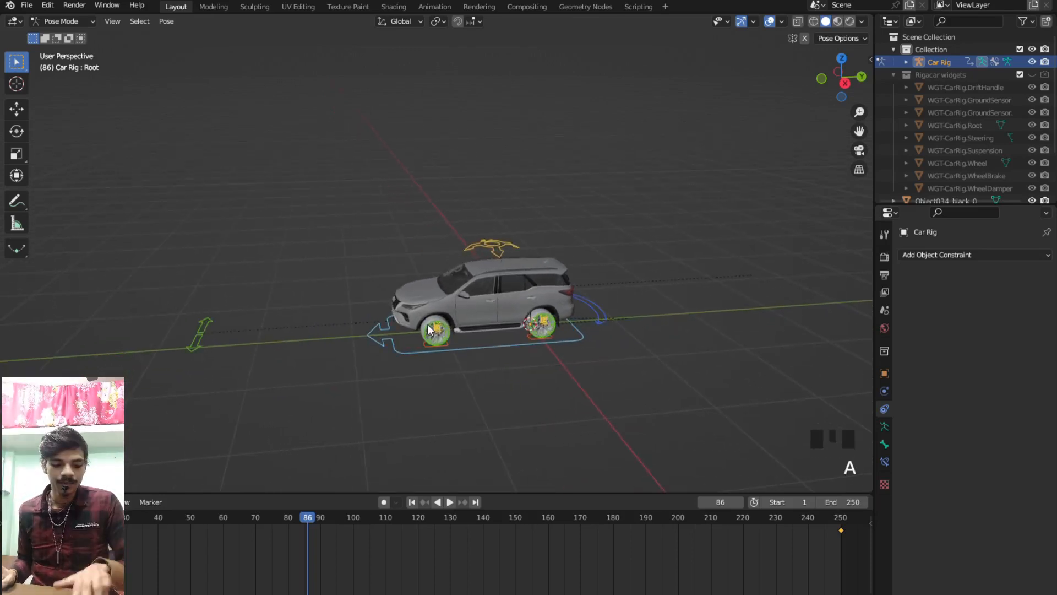
pyautogui.hotkey('alt', 'r')
pyautogui.hotkey('alt', 's')
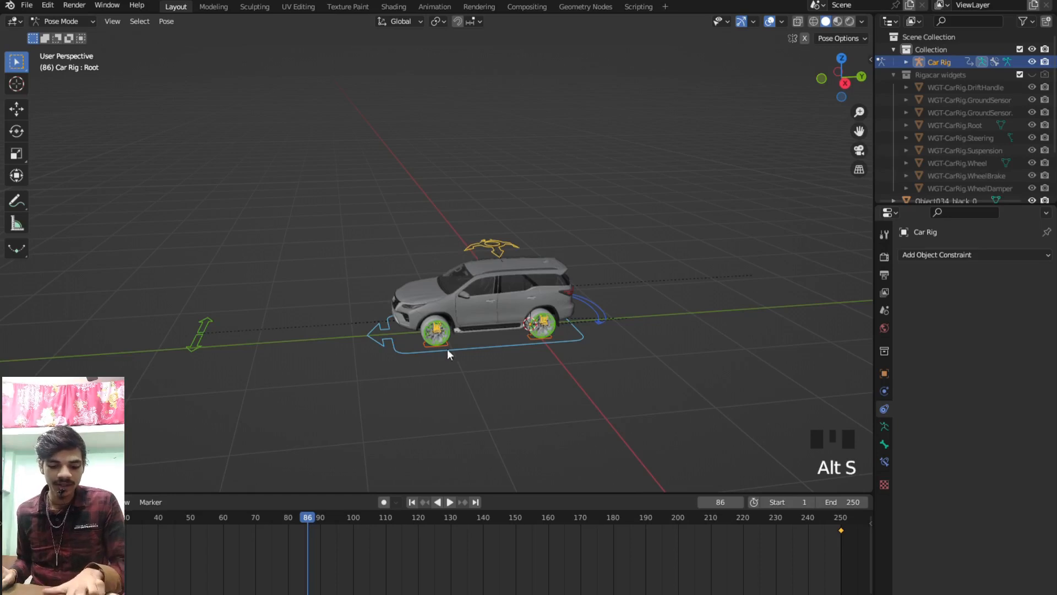
pyautogui.click(502, 370)
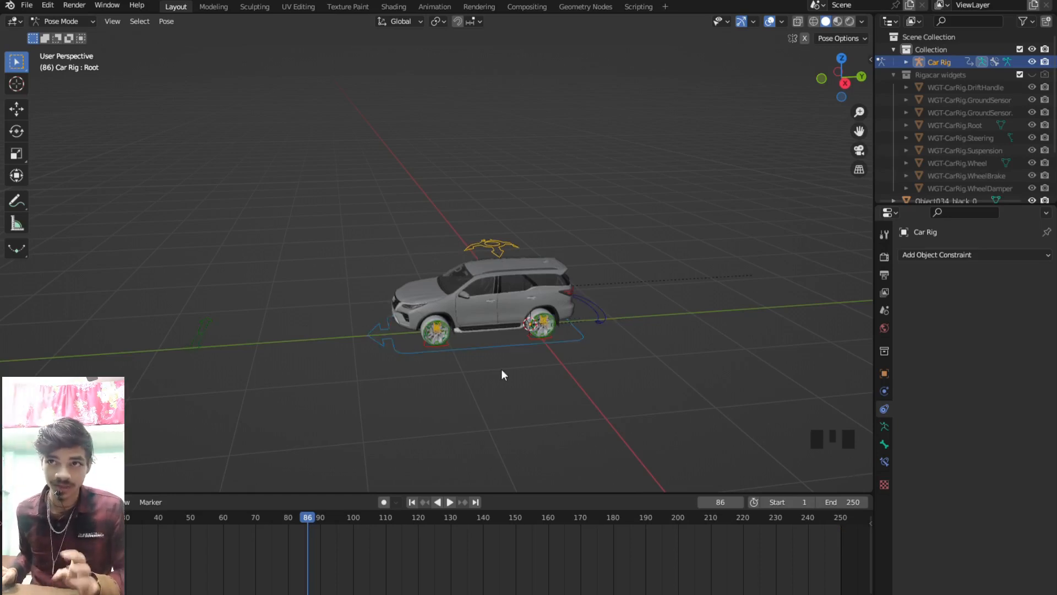
# - Return the Car Rig armature from Pose Mode to Object Mode and leave it deselected
pyautogui.scroll(3, 501, 369)
pyautogui.moveTo(501, 369)
pyautogui.mouseDown(button='middle')
pyautogui.moveTo(510, 364)
pyautogui.moveTo(498, 364)
pyautogui.mouseUp(button='middle')
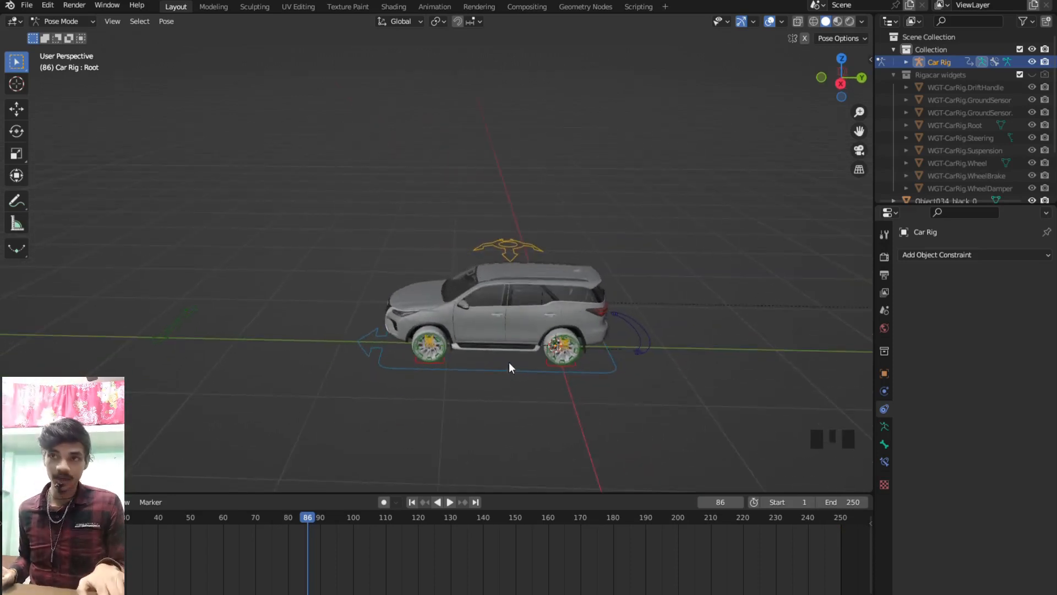
pyautogui.hotkey('ctrl', 'Tab')
pyautogui.click(516, 409)
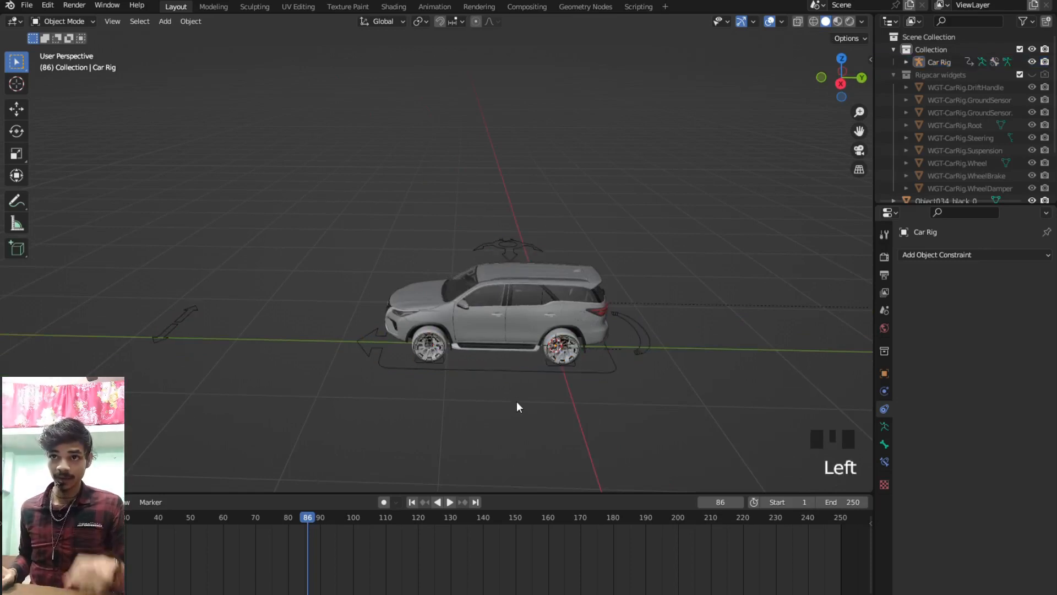
# - Add a plane mesh at the origin under the car and scale it uniformly by about 2.72
pyautogui.scroll(-5, 516, 397)
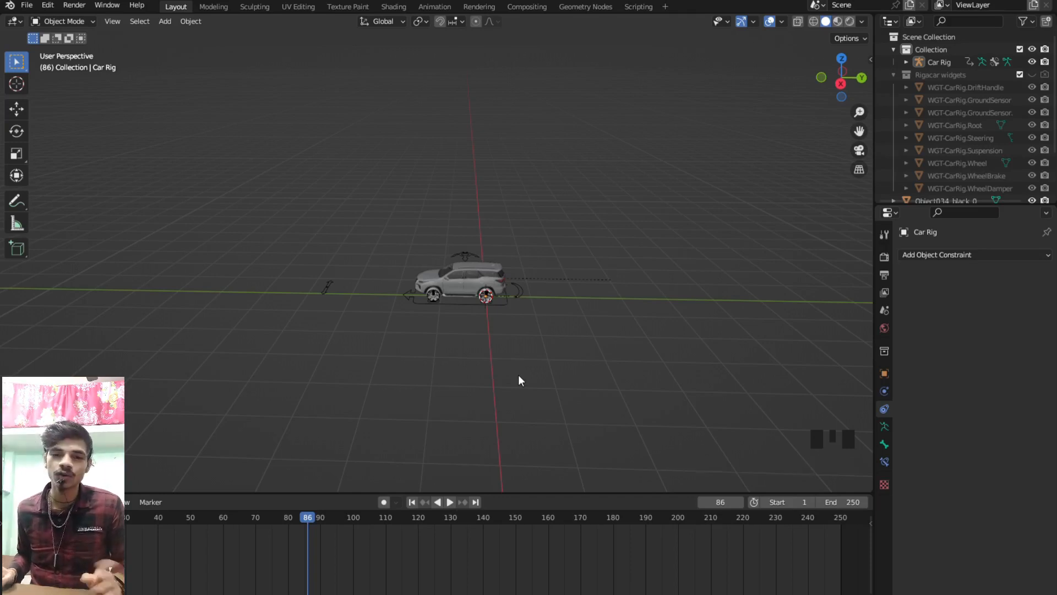
pyautogui.hotkey('shift', 'a')
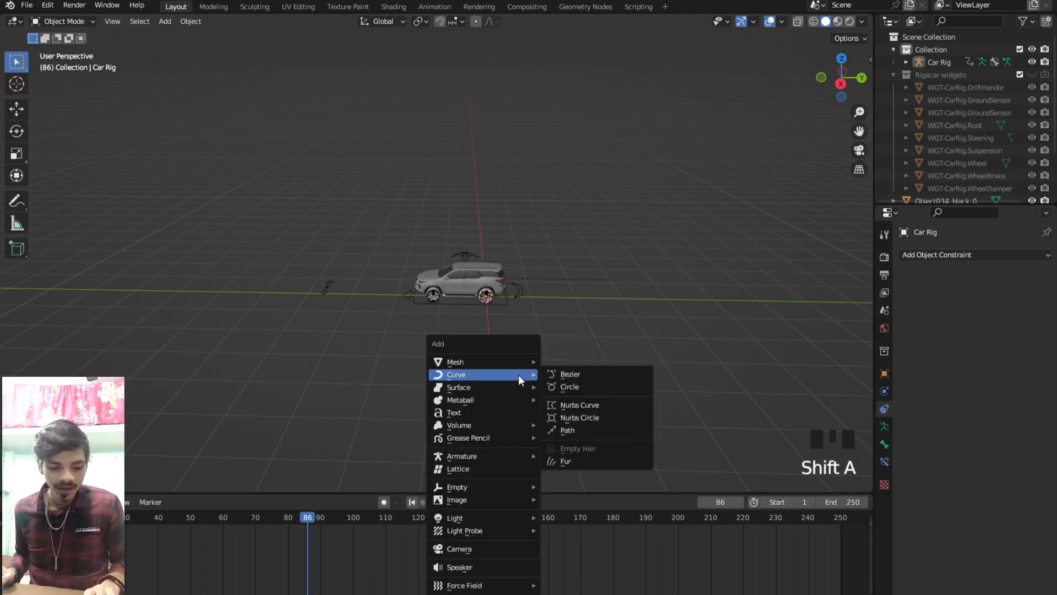
pyautogui.moveTo(462, 359)
pyautogui.click(577, 359)
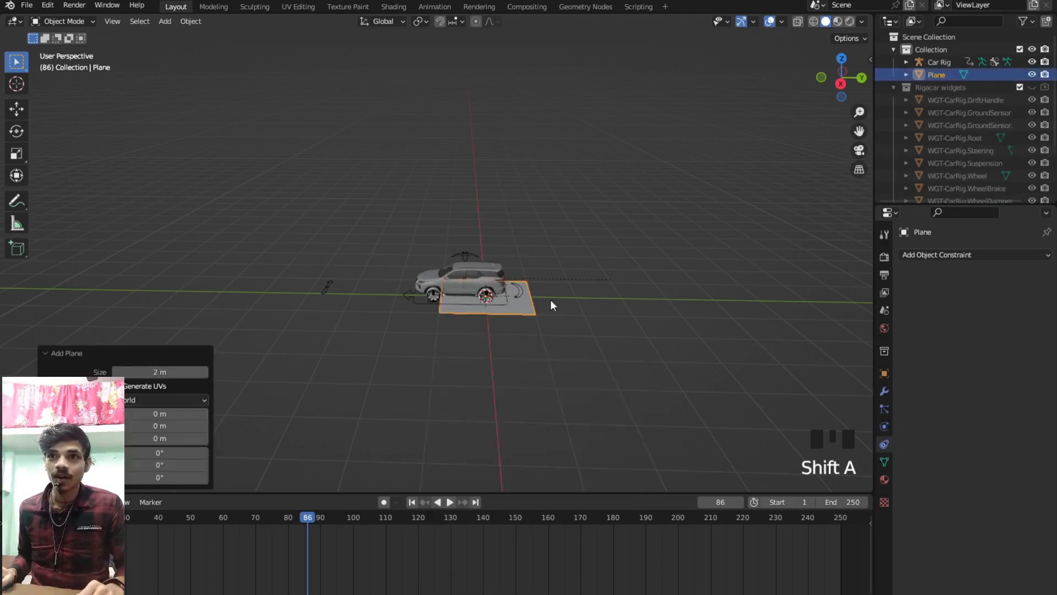
pyautogui.press('s')
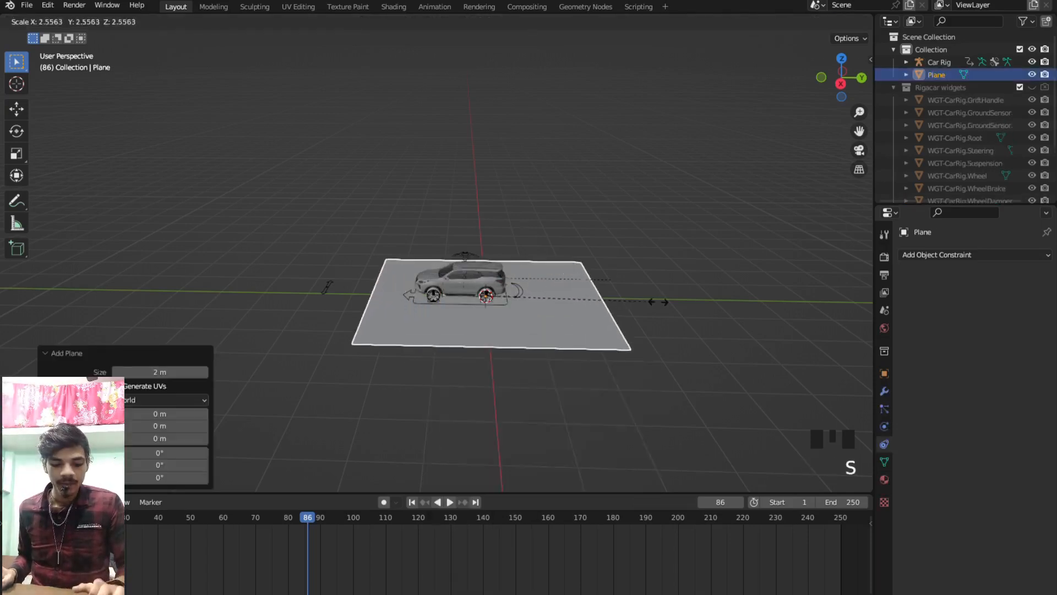
pyautogui.click(615, 312)
pyautogui.press('s')
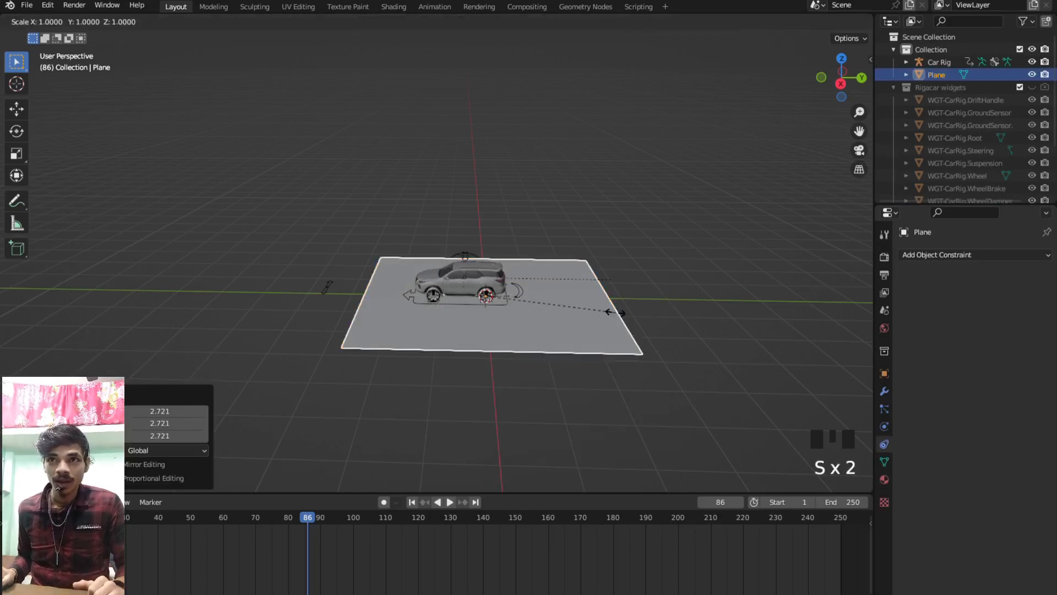
pyautogui.press('x')
pyautogui.press('y')
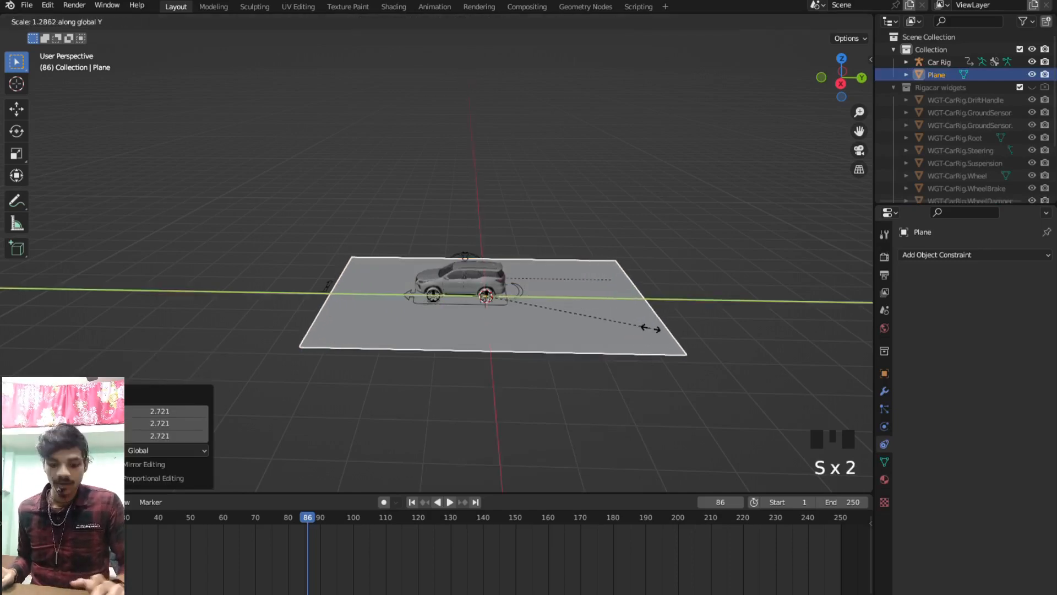
pyautogui.rightClick(665, 334)
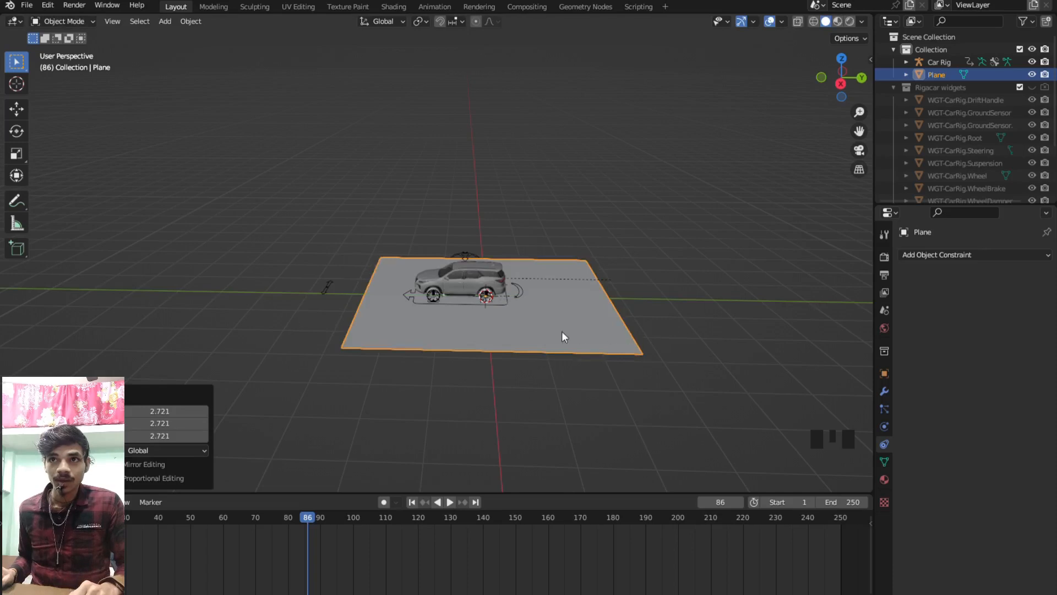
# - Scale the ground plane along Y by about 1.255 and apply all of its transforms
pyautogui.scroll(3, 564, 338)
pyautogui.press('s')
pyautogui.press('y')
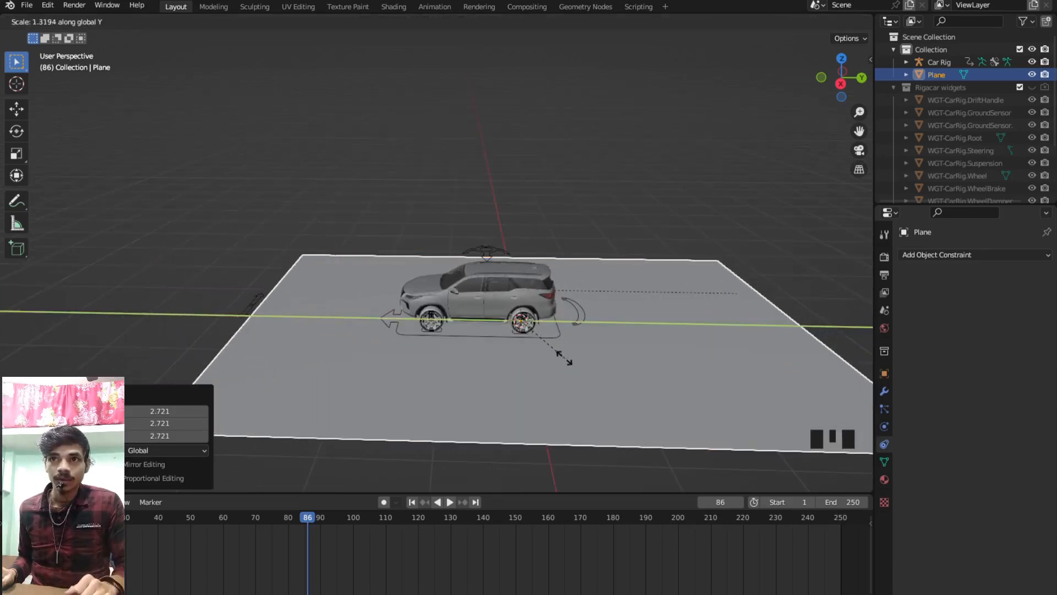
pyautogui.click(516, 364)
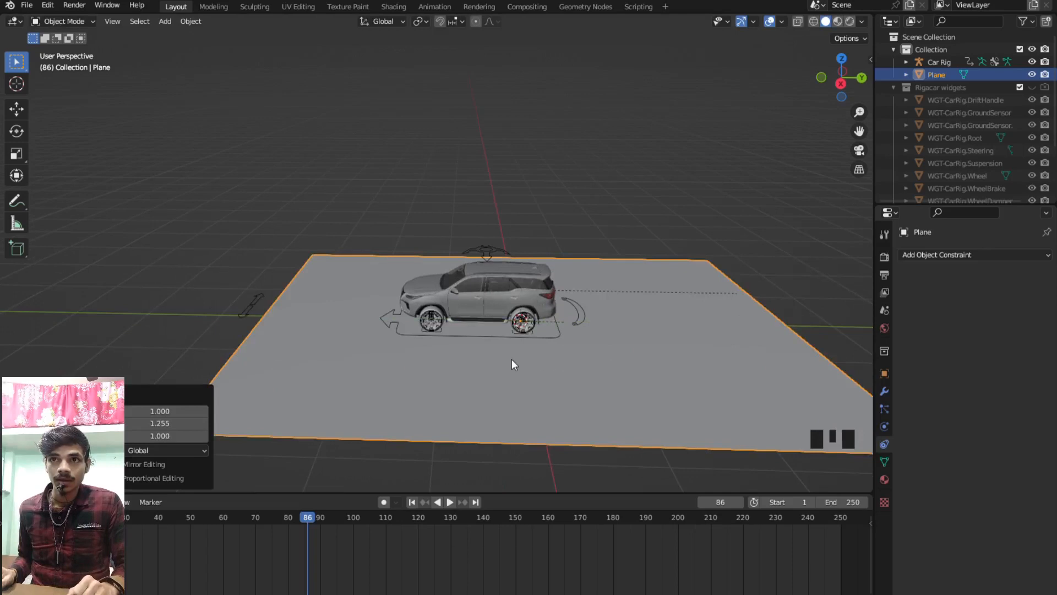
pyautogui.hotkey('ctrl', 'a')
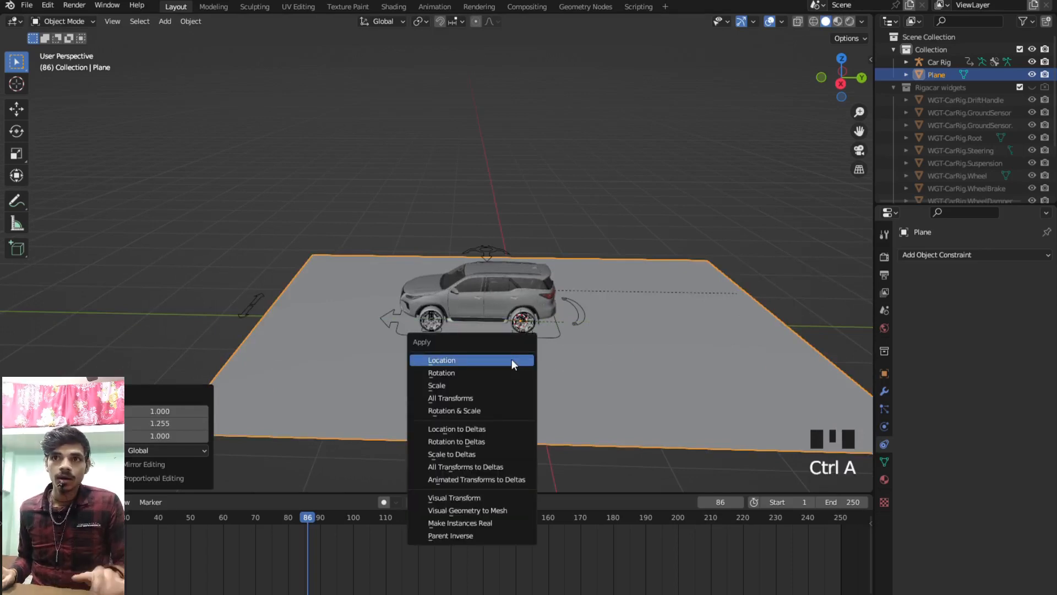
pyautogui.click(504, 398)
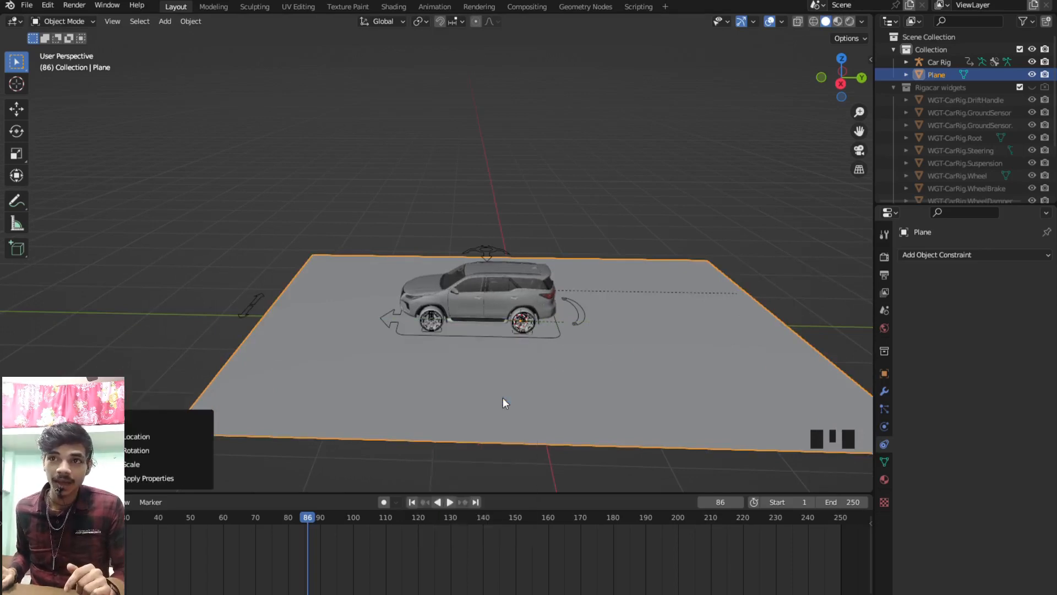
# - Examine from several angles and distances how the car's wheels and rig sit on the flat ground plane
pyautogui.scroll(-2, 503, 398)
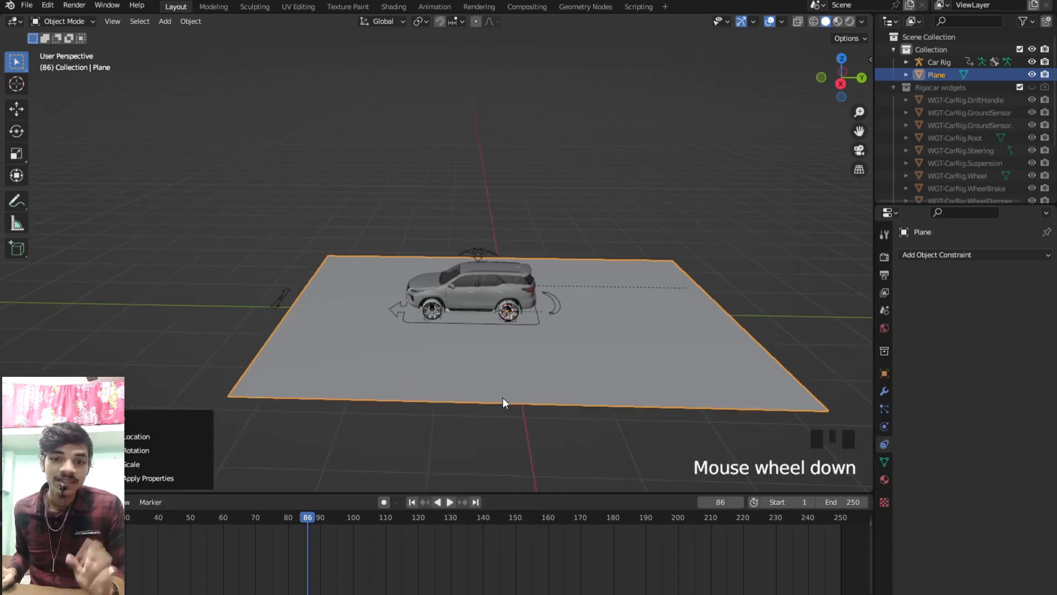
pyautogui.moveTo(505, 353); pyautogui.dragTo(478, 273, button='middle')
pyautogui.scroll(-1, 447, 323)
pyautogui.scroll(4, 474, 335)
pyautogui.scroll(-1, 444, 253)
pyautogui.scroll(4, 507, 299)
pyautogui.scroll(-3, 506, 299)
pyautogui.scroll(4, 470, 308)
pyautogui.scroll(-4, 509, 316)
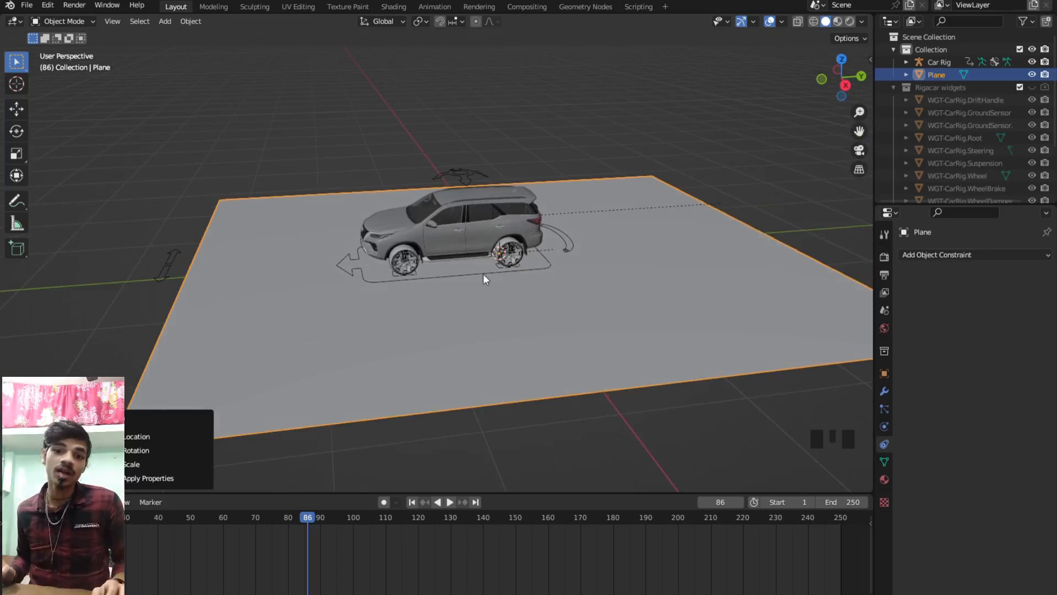
pyautogui.moveTo(484, 273); pyautogui.dragTo(458, 273, button='middle')
pyautogui.scroll(4, 458, 273)
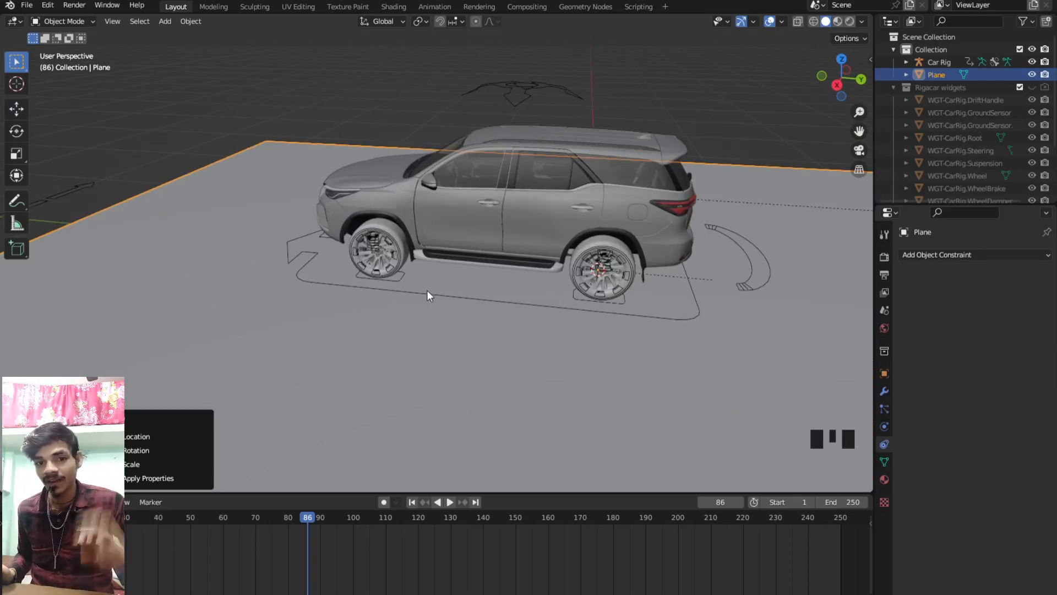
pyautogui.scroll(-3, 461, 286)
pyautogui.moveTo(461, 285); pyautogui.dragTo(444, 283, button='middle')
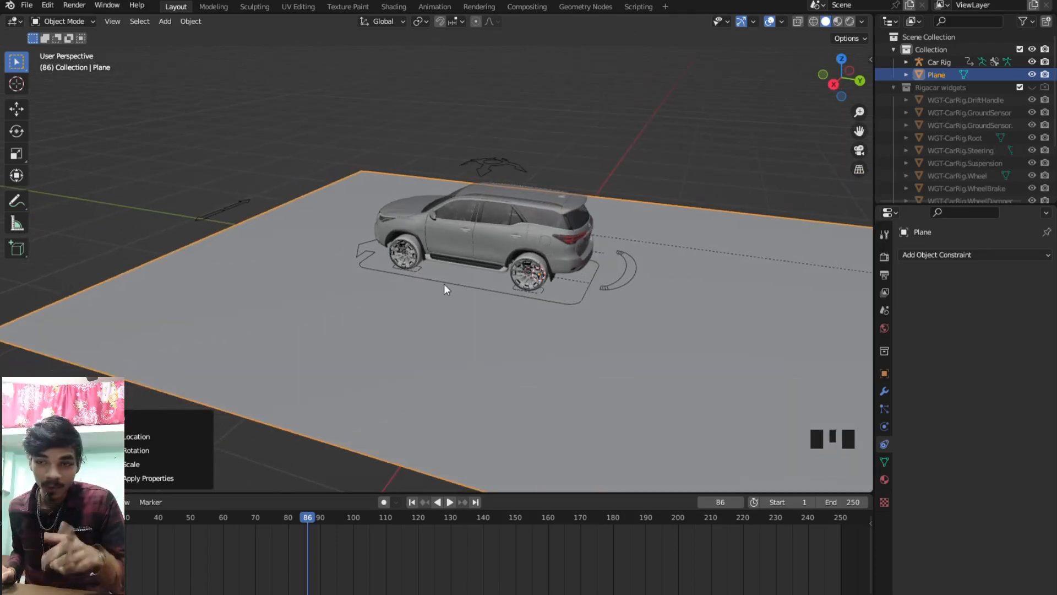
pyautogui.scroll(-3, 444, 283)
pyautogui.moveTo(451, 284); pyautogui.dragTo(414, 325, button='middle')
pyautogui.scroll(3, 435, 288)
pyautogui.scroll(3, 443, 292)
pyautogui.scroll(4, 417, 310)
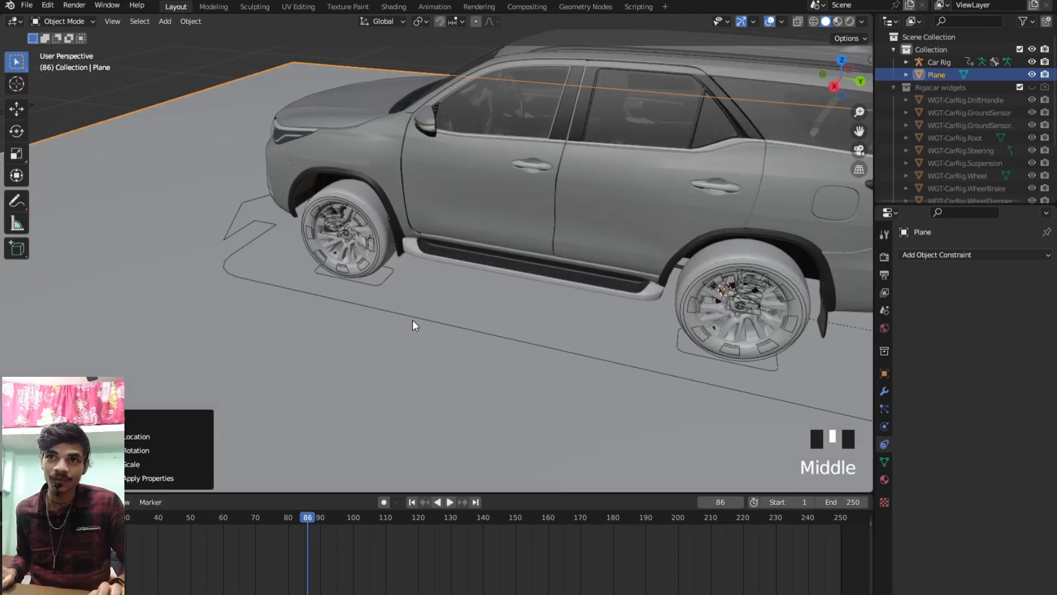
pyautogui.scroll(-7, 414, 322)
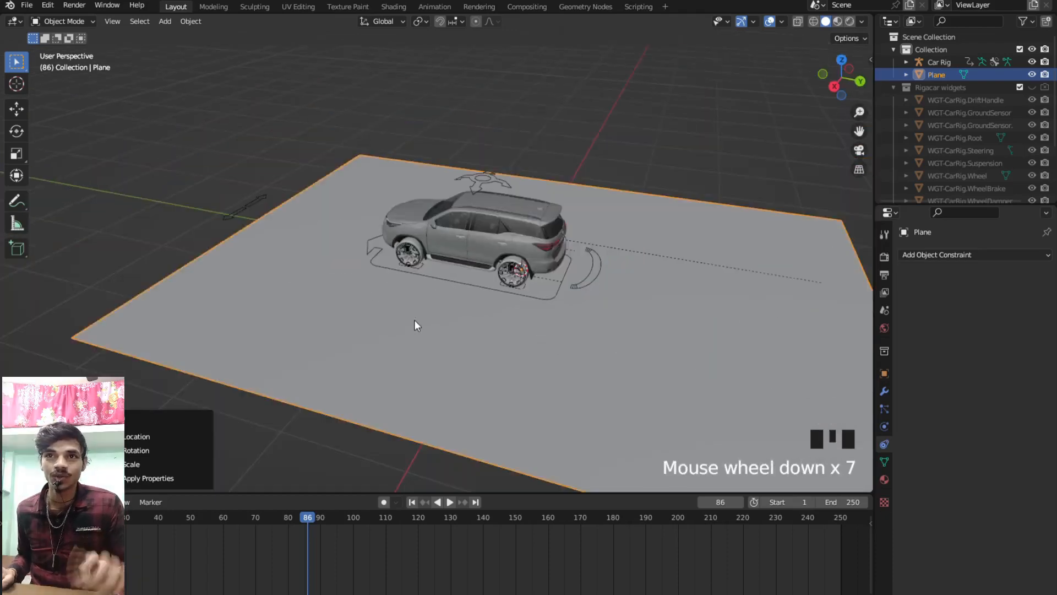
pyautogui.moveTo(414, 322); pyautogui.dragTo(381, 291, button='middle')
pyautogui.scroll(6, 445, 302)
pyautogui.keyDown('shift'); pyautogui.moveTo(444, 302); pyautogui.dragTo(401, 303, button='middle'); pyautogui.keyUp('shift')
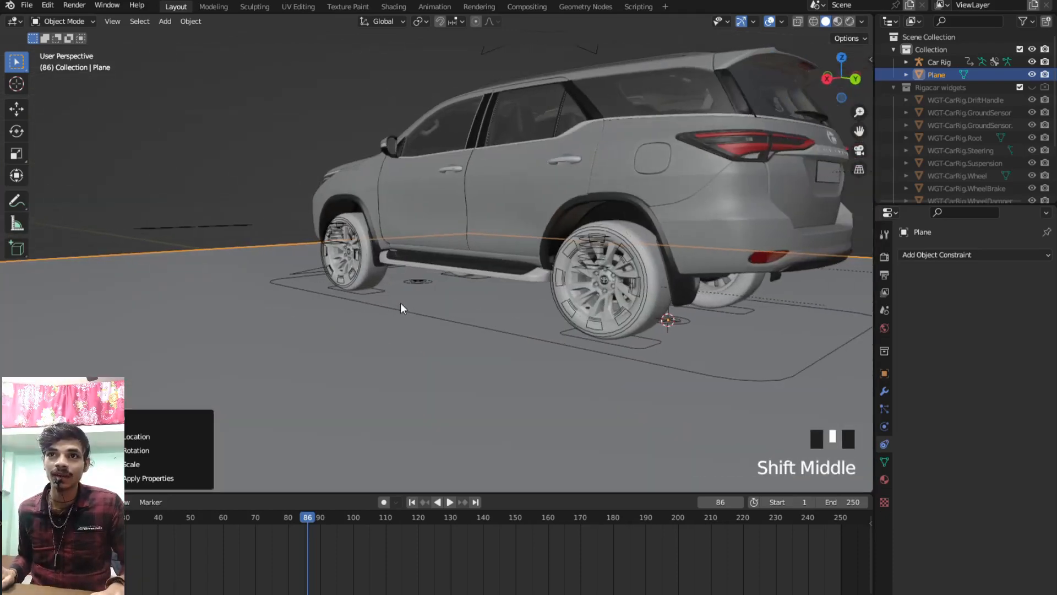
pyautogui.scroll(-3, 409, 275)
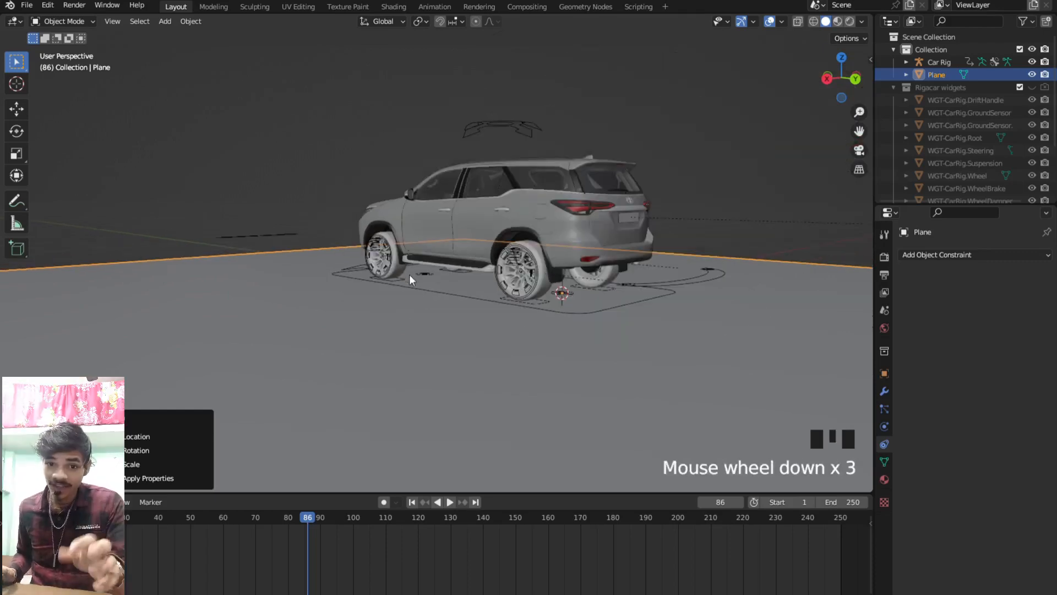
pyautogui.moveTo(409, 275); pyautogui.dragTo(482, 329, button='middle')
pyautogui.scroll(-4, 480, 308)
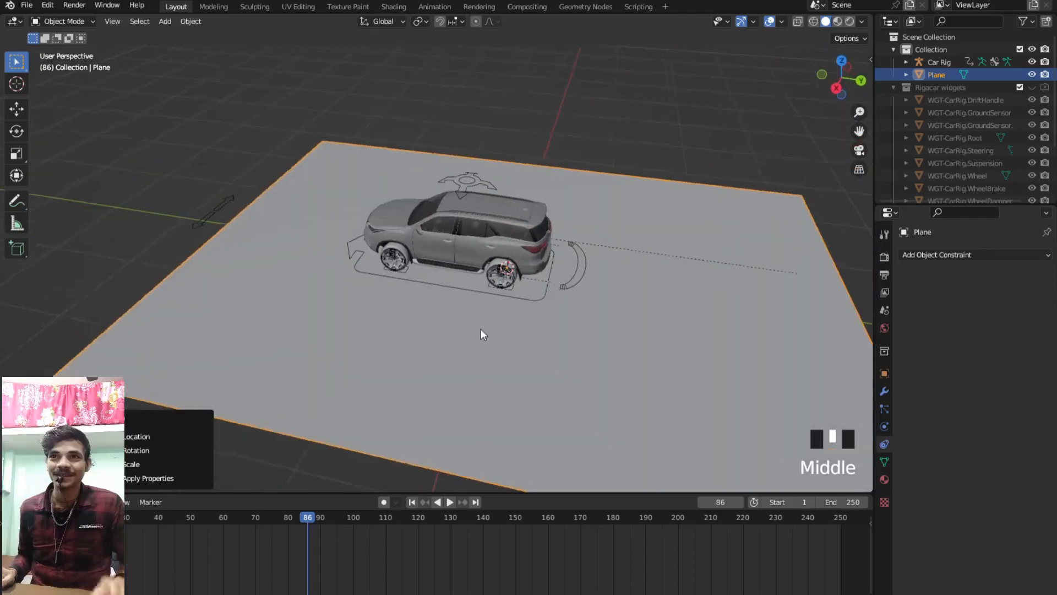
pyautogui.scroll(-6, 482, 328)
pyautogui.scroll(5, 482, 329)
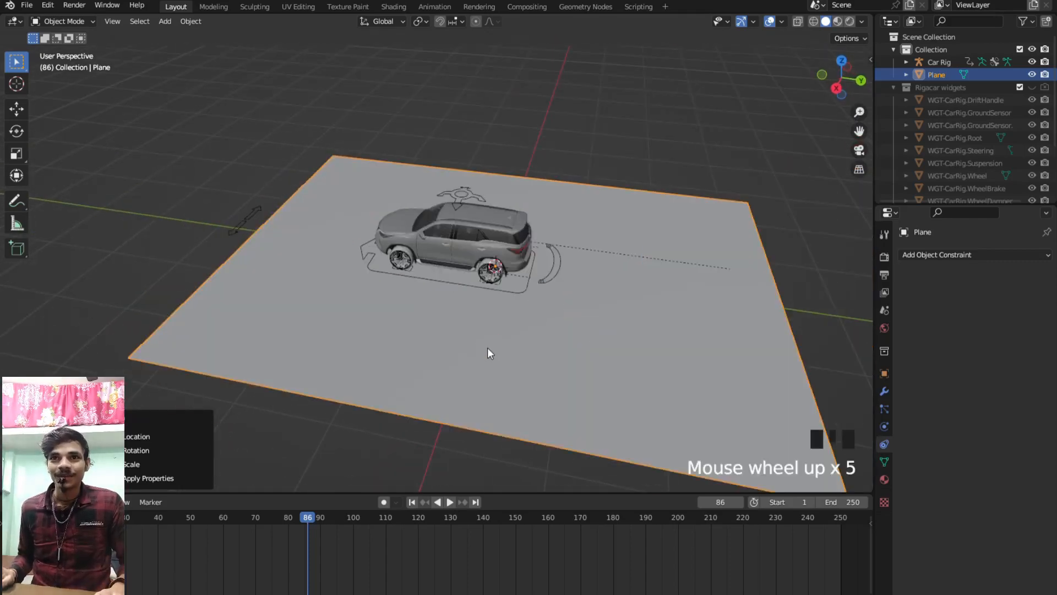
# - Subdivide the whole ground plane in Edit Mode with 10 cuts
pyautogui.press('Tab')
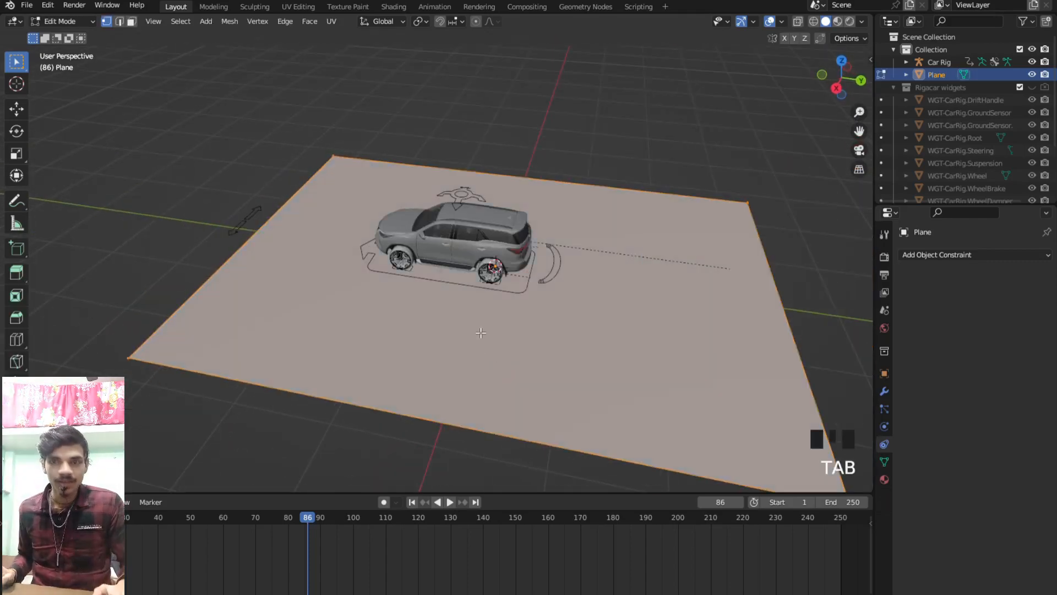
pyautogui.rightClick(477, 329)
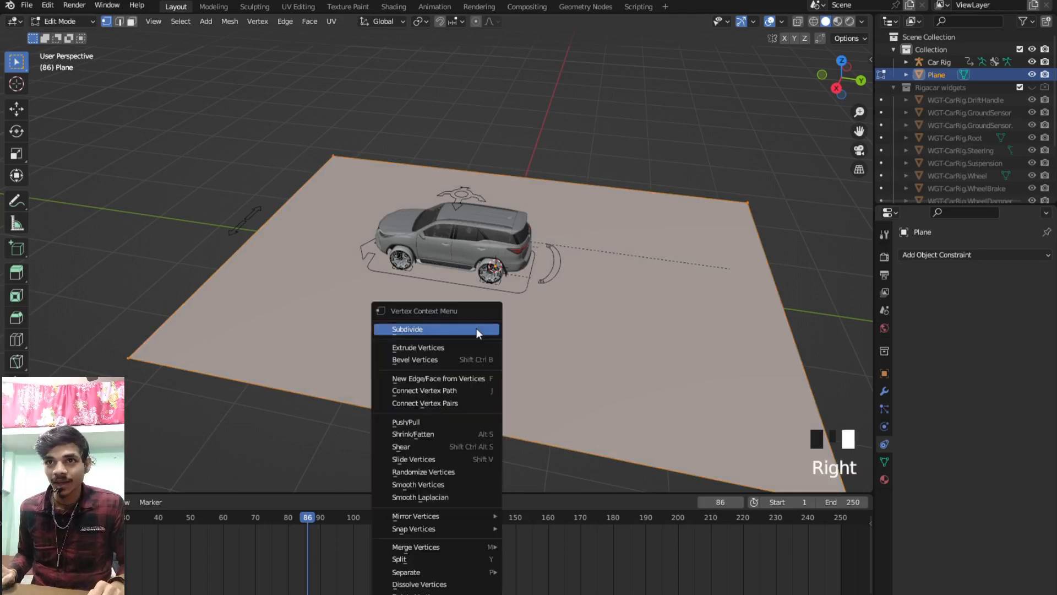
pyautogui.click(477, 330)
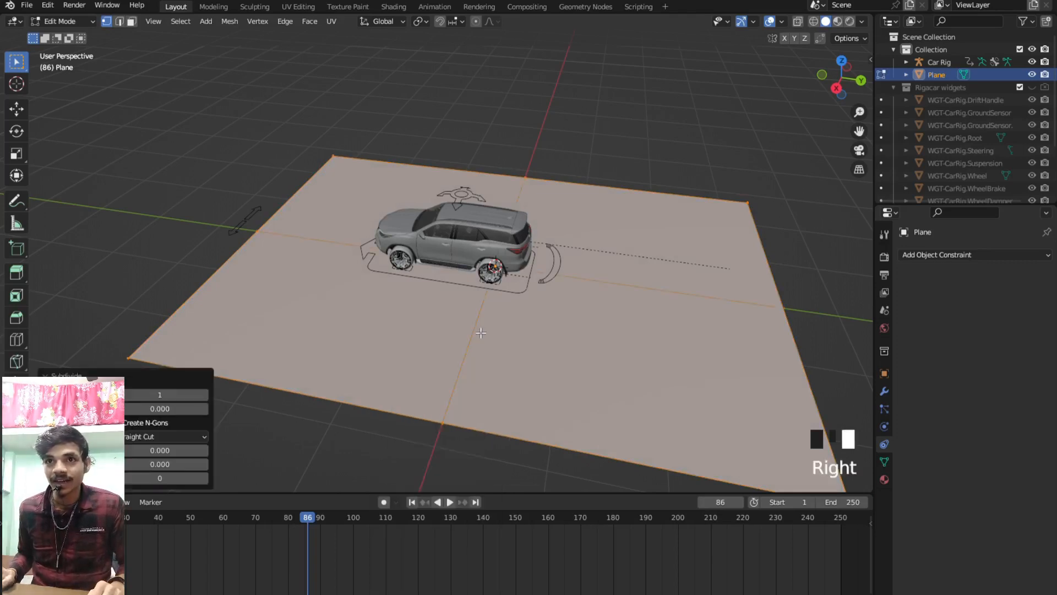
pyautogui.click(165, 395)
pyautogui.write('10')
pyautogui.press('Return')
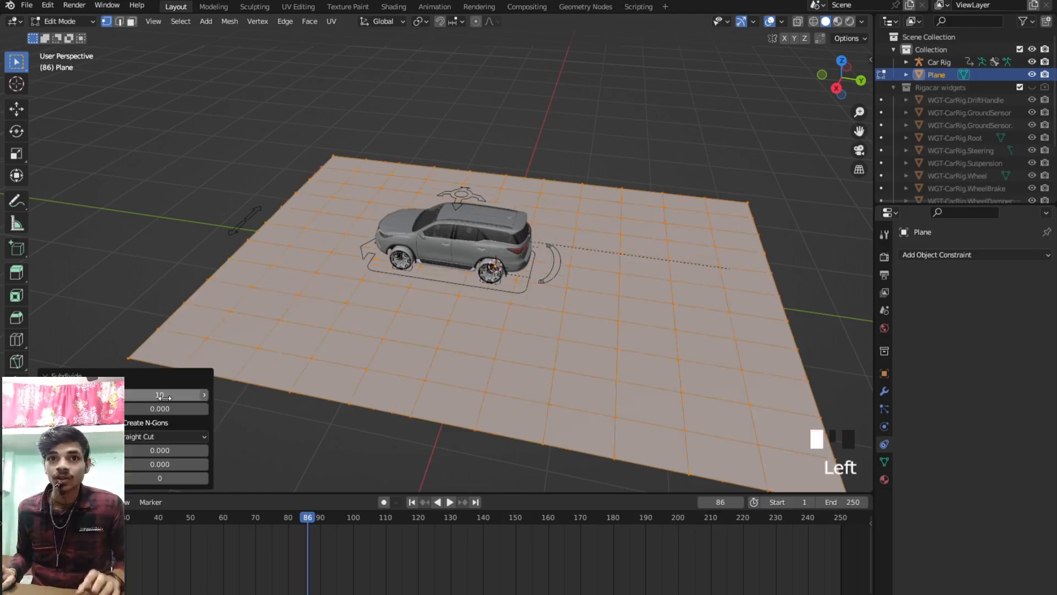
# - Set the plane subdivision's number of cuts to 50
pyautogui.click(164, 396)
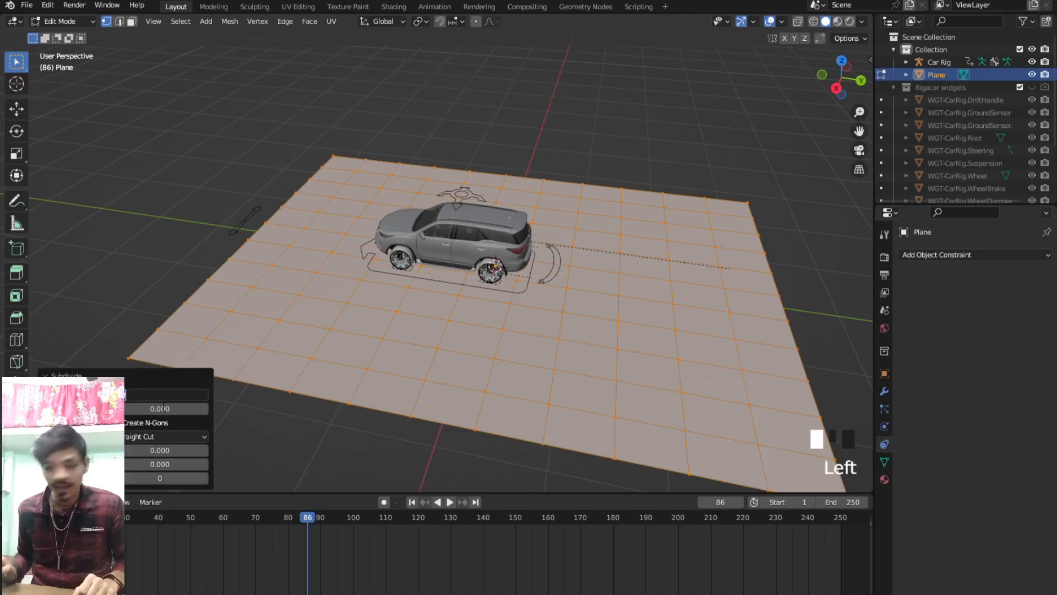
pyautogui.write('50')
pyautogui.press('Return')
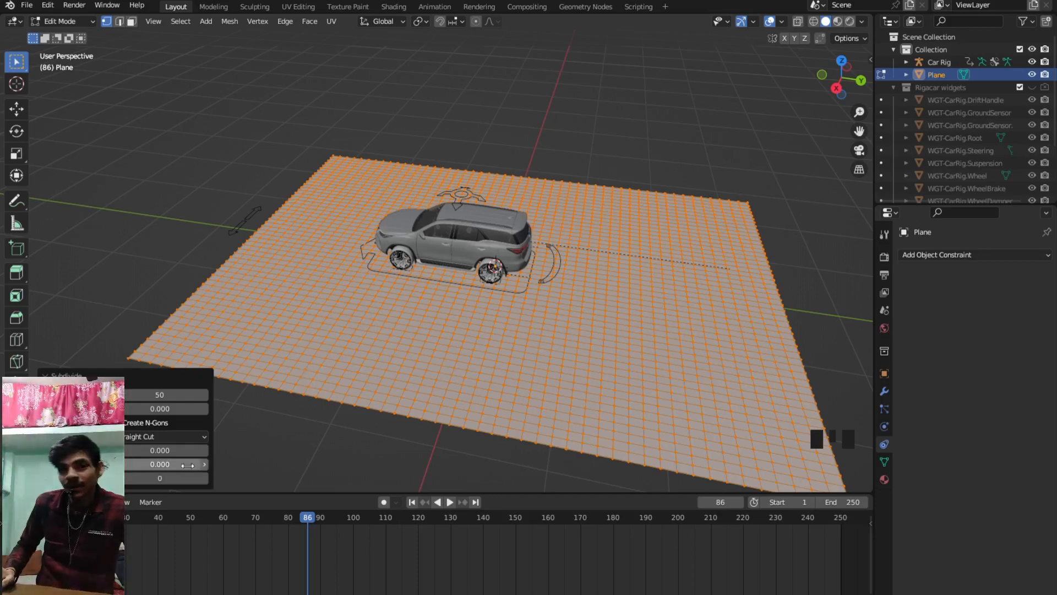
# - Set the plane subdivision's fractal value to 0.040 to make the ground surface uneven
pyautogui.click(204, 451)
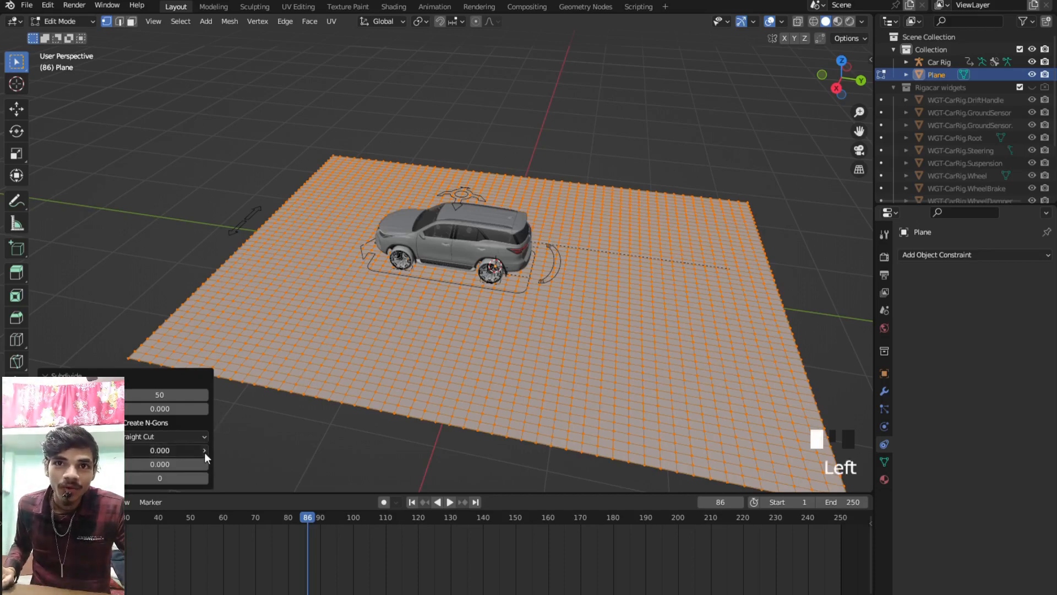
pyautogui.click(205, 451)
pyautogui.click(205, 451)
pyautogui.click(204, 451)
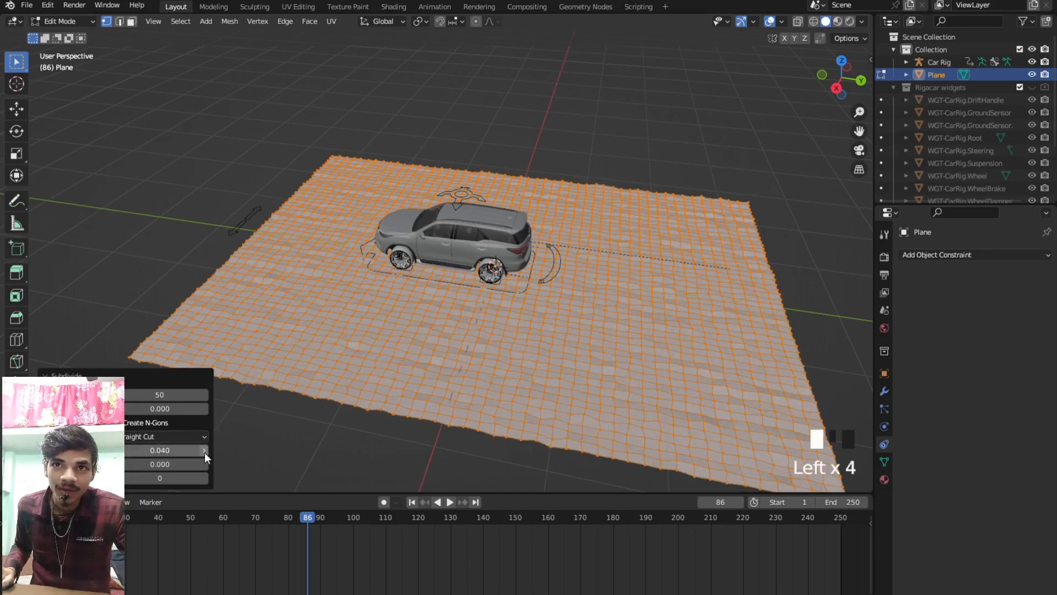
# - Return the ground plane to Object Mode and shade it smooth
pyautogui.press('Tab')
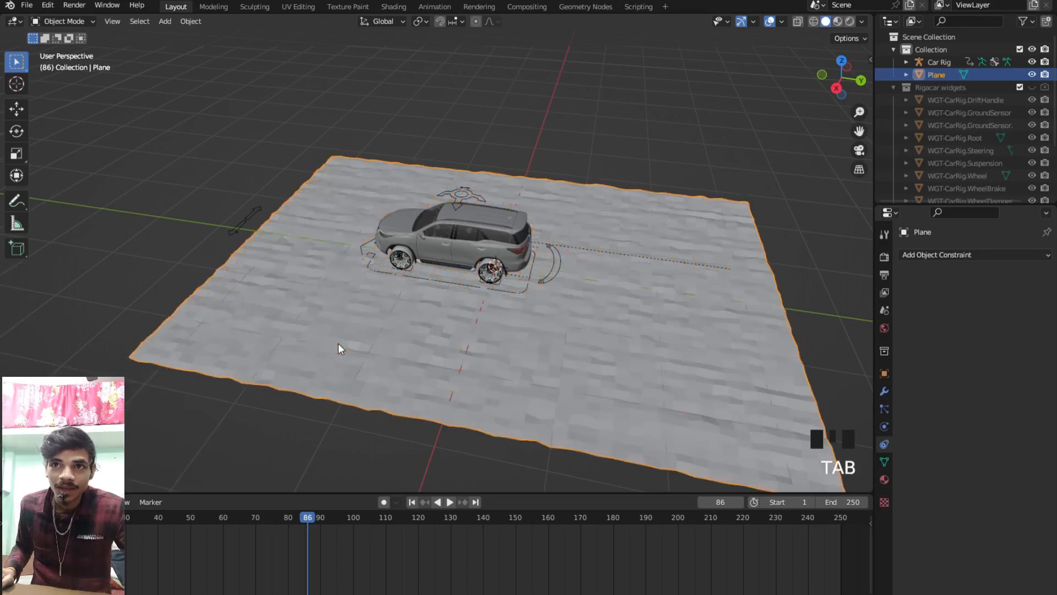
pyautogui.rightClick(346, 306)
pyautogui.click(346, 308)
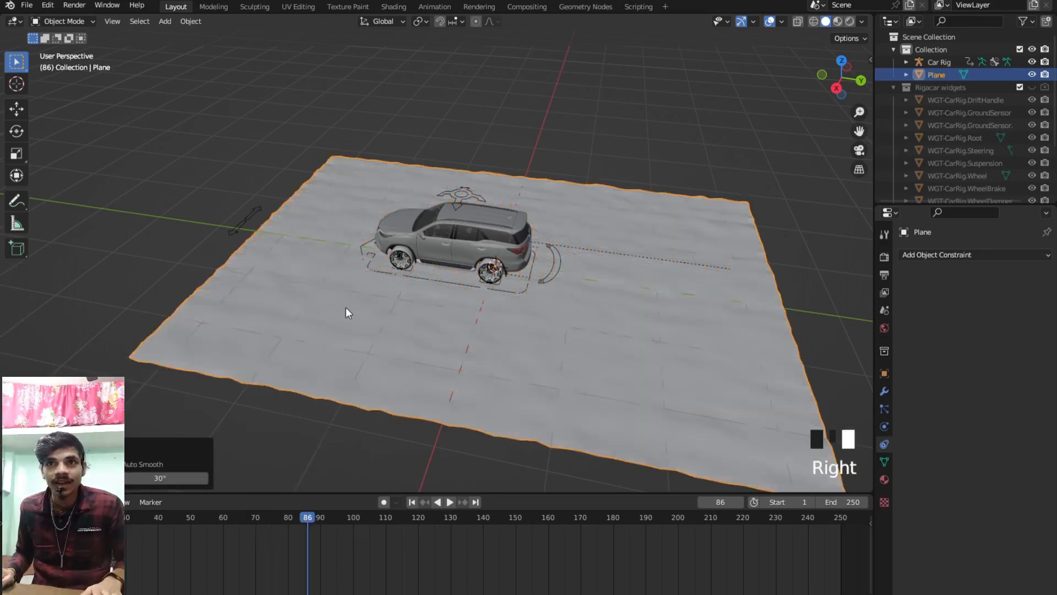
pyautogui.scroll(4, 325, 335)
pyautogui.moveTo(325, 335); pyautogui.dragTo(385, 361, button='middle')
pyautogui.scroll(3, 396, 385)
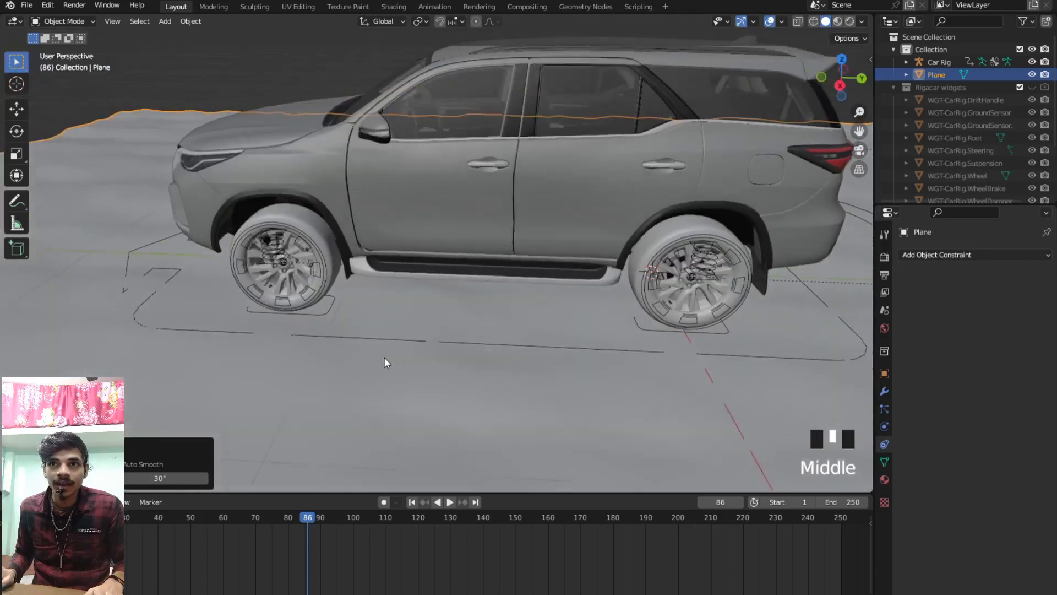
pyautogui.scroll(-4, 391, 311)
# - Select the Car Rig and show its Rigacar ground sensor settings
pyautogui.click(392, 296)
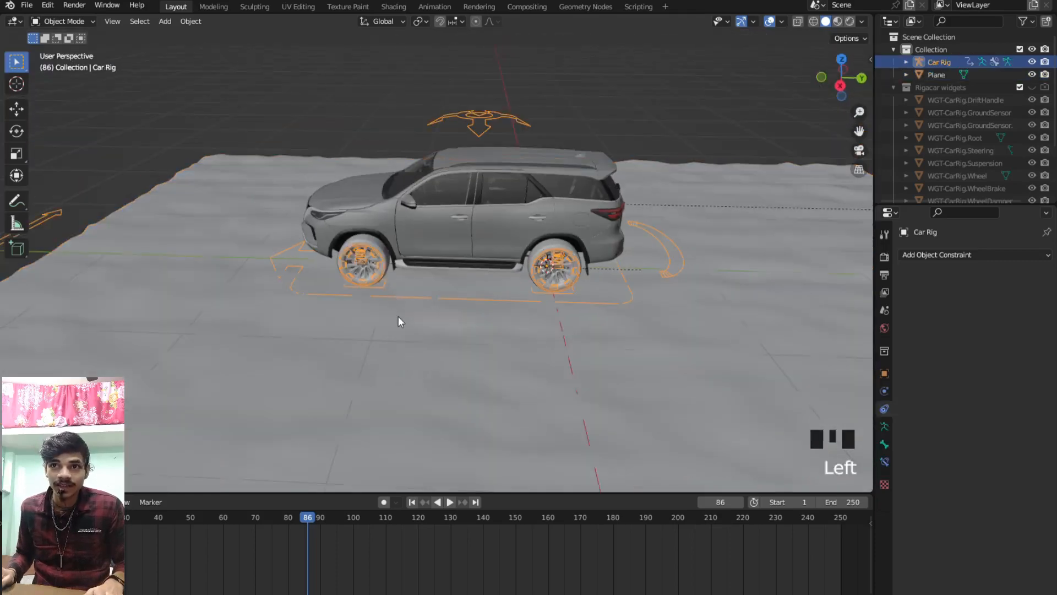
pyautogui.moveTo(398, 316); pyautogui.dragTo(527, 289, button='middle')
pyautogui.press('n')
pyautogui.scroll(-3, 537, 302)
pyautogui.click(865, 150)
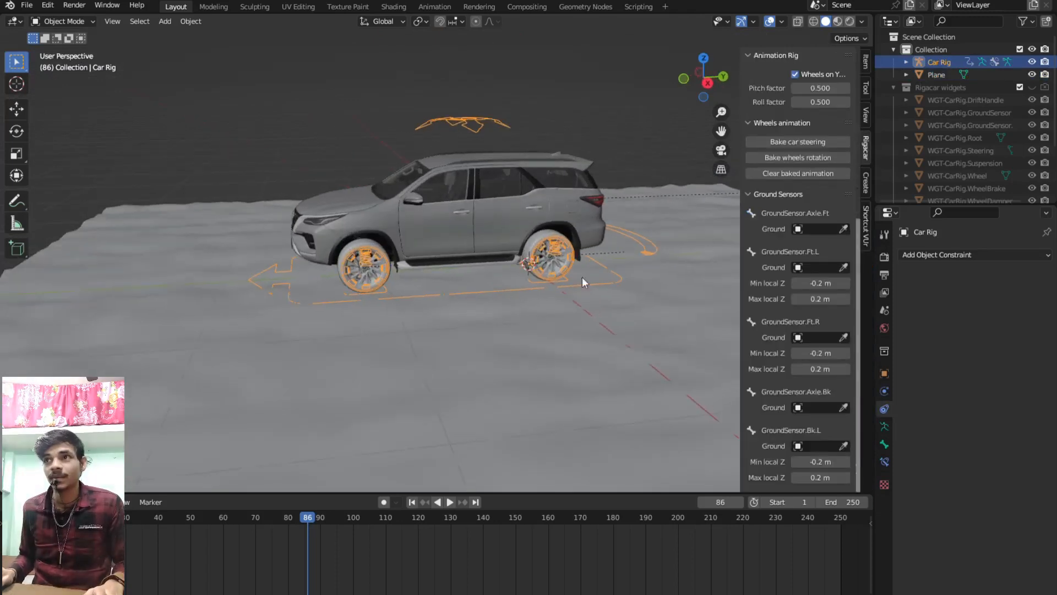
# - Set Plane as the ground object for GroundSensor.Axle.Ft and GroundSensor.Ft.L
pyautogui.click(842, 228)
pyautogui.click(645, 361)
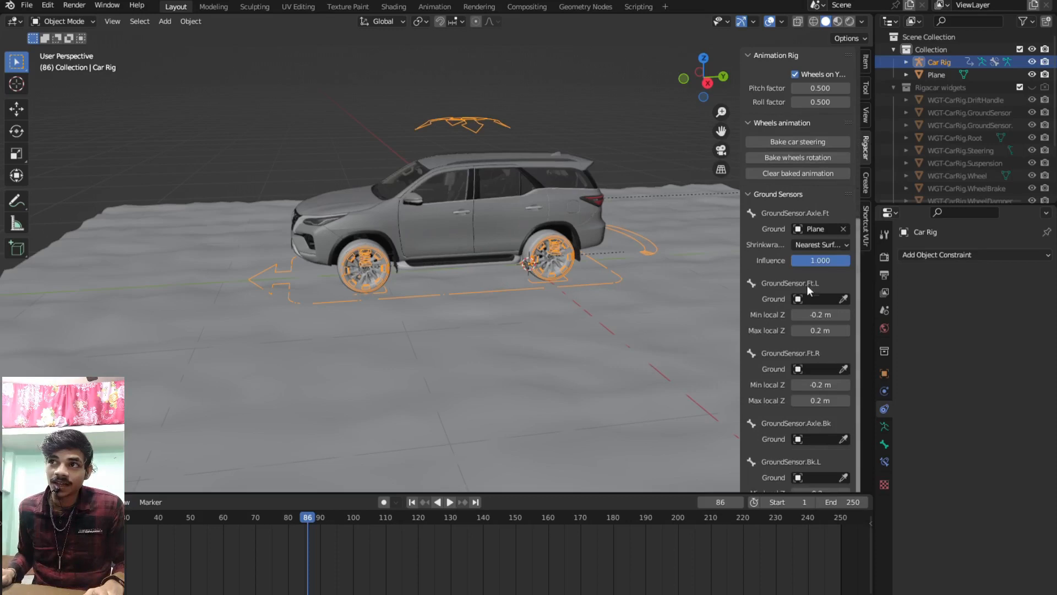
pyautogui.click(843, 299)
pyautogui.click(618, 378)
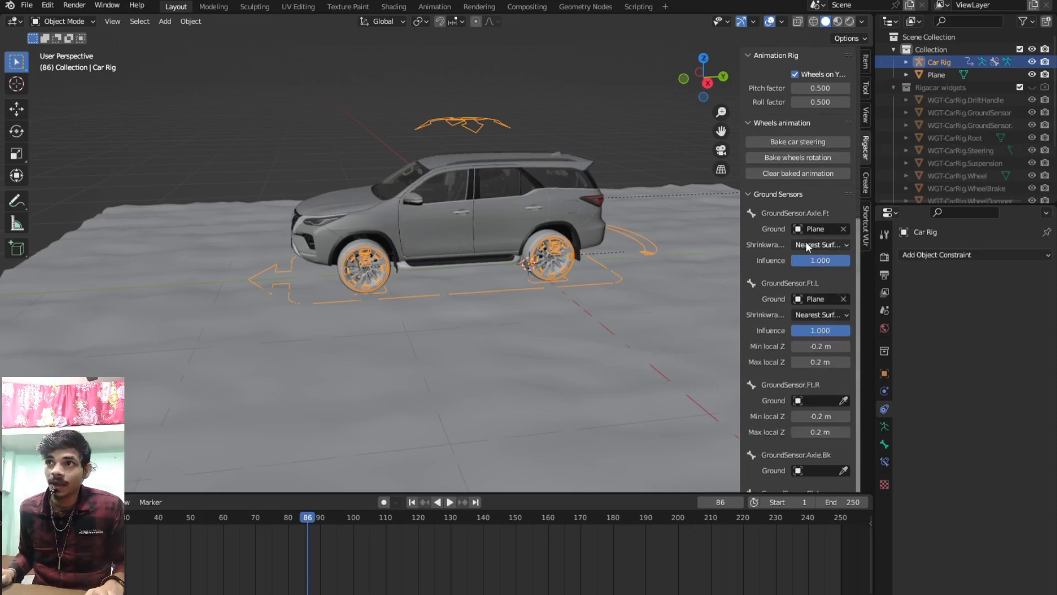
pyautogui.click(820, 244)
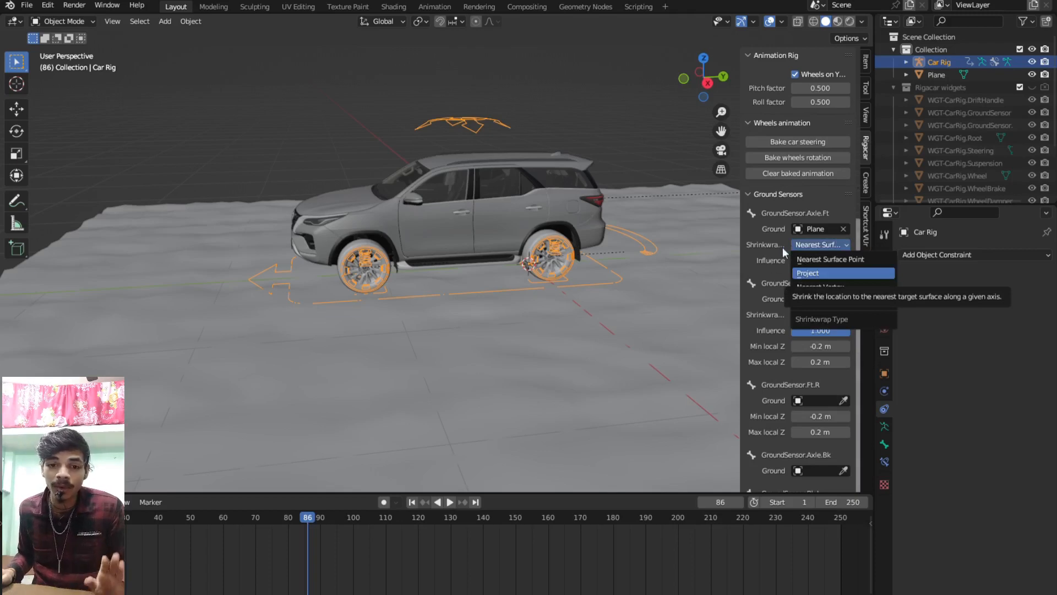
pyautogui.click(803, 244)
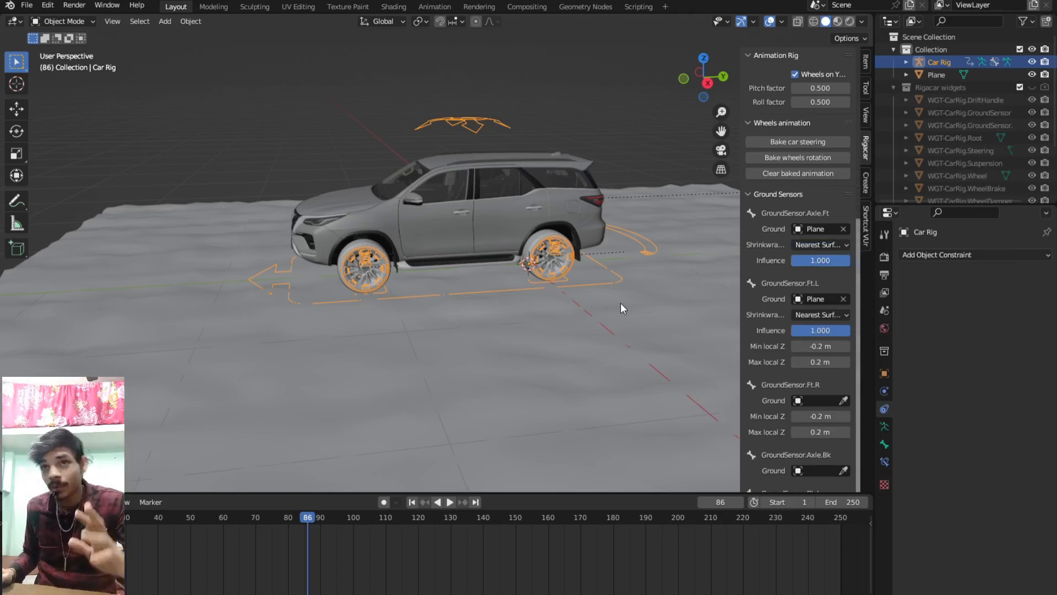
# - Set Plane as the ground object for GroundSensor.Ft.R and GroundSensor.Axle.Bk
pyautogui.scroll(-3, 753, 320)
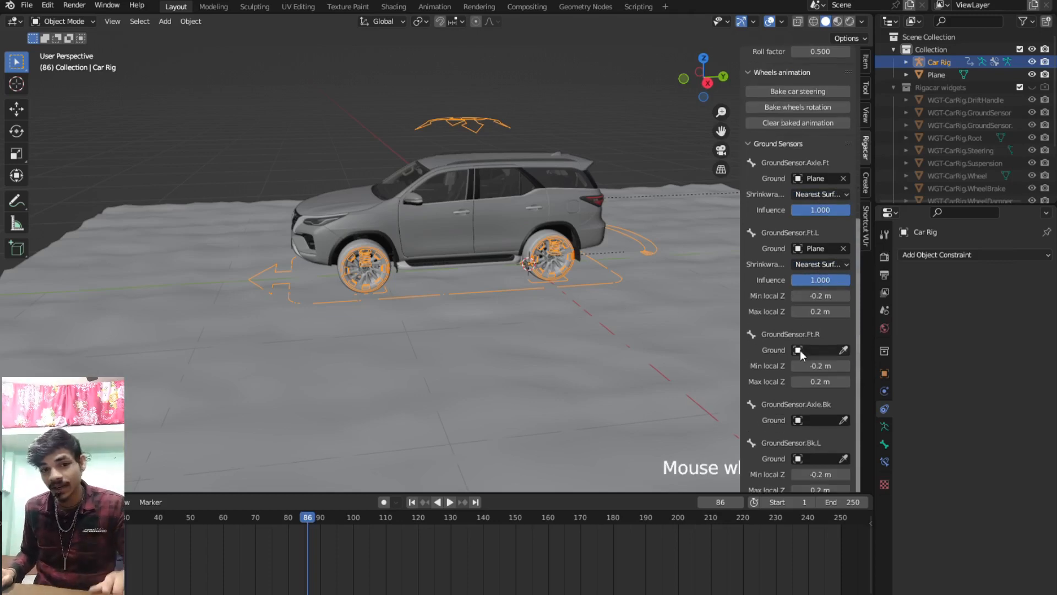
pyautogui.click(843, 350)
pyautogui.click(650, 374)
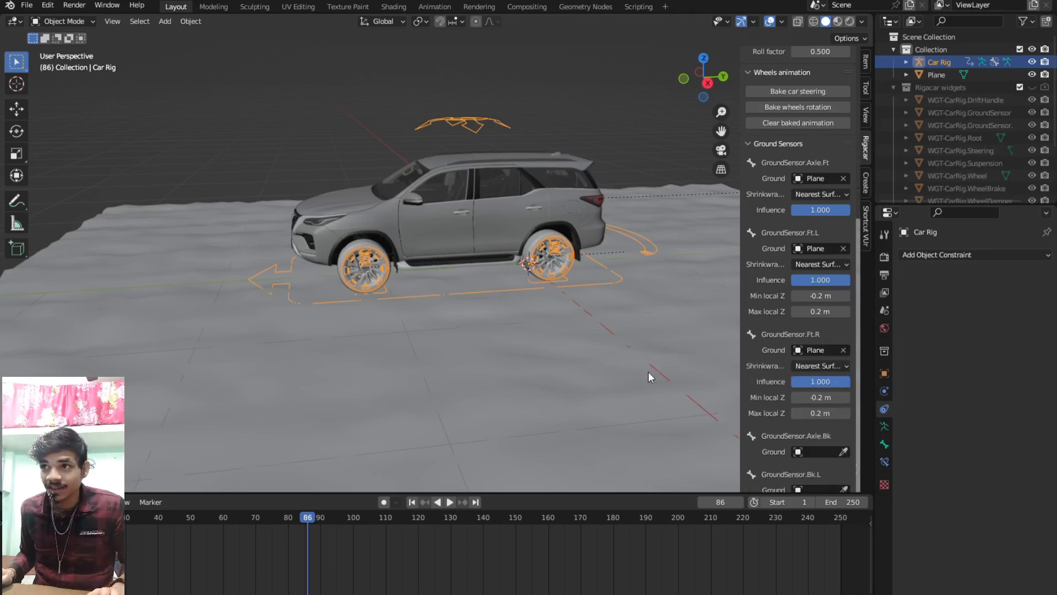
pyautogui.scroll(-3, 820, 406)
pyautogui.click(843, 399)
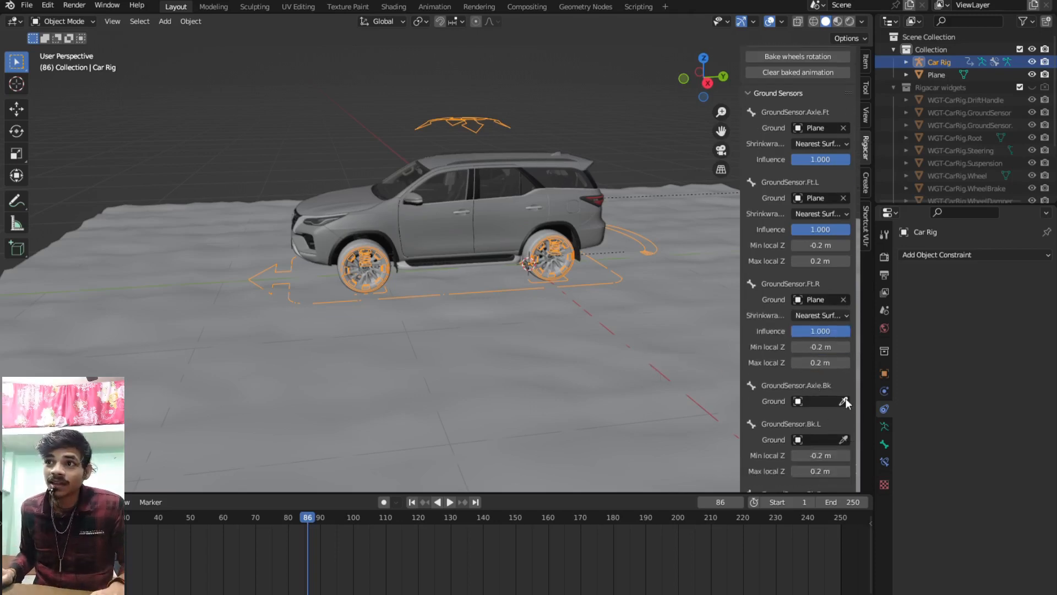
pyautogui.click(711, 407)
# - Set Plane as the ground object for GroundSensor.Bk.L and GroundSensor.Bk.R
pyautogui.scroll(-3, 798, 398)
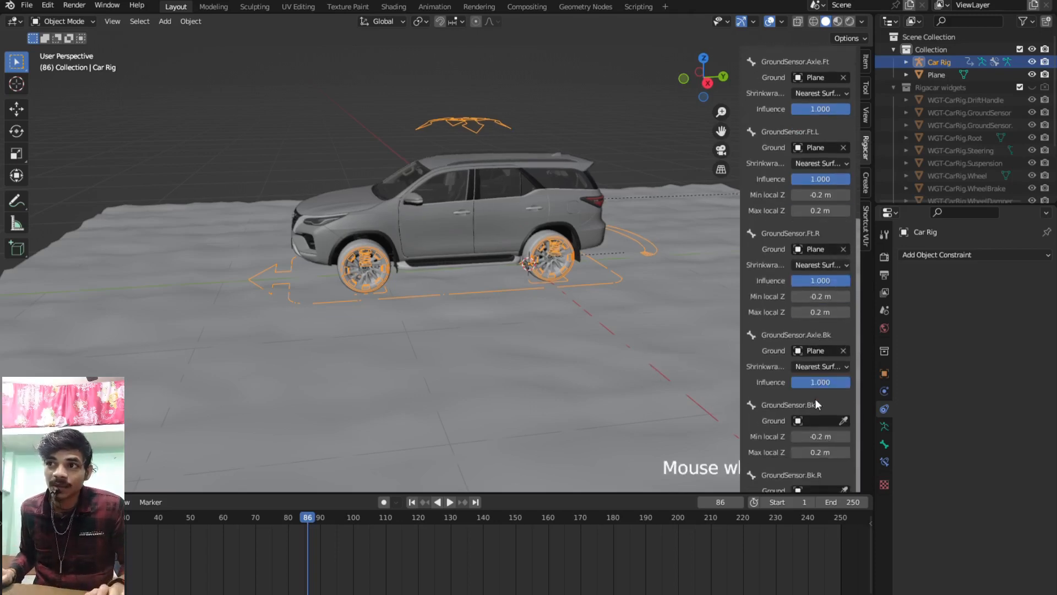
pyautogui.click(844, 419)
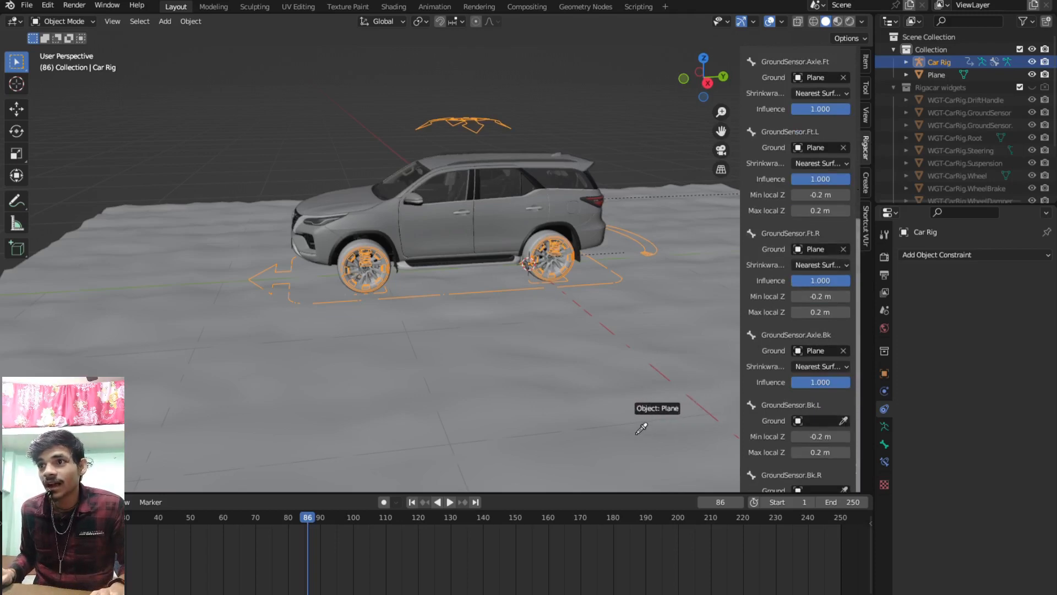
pyautogui.click(612, 404)
pyautogui.scroll(-4, 813, 394)
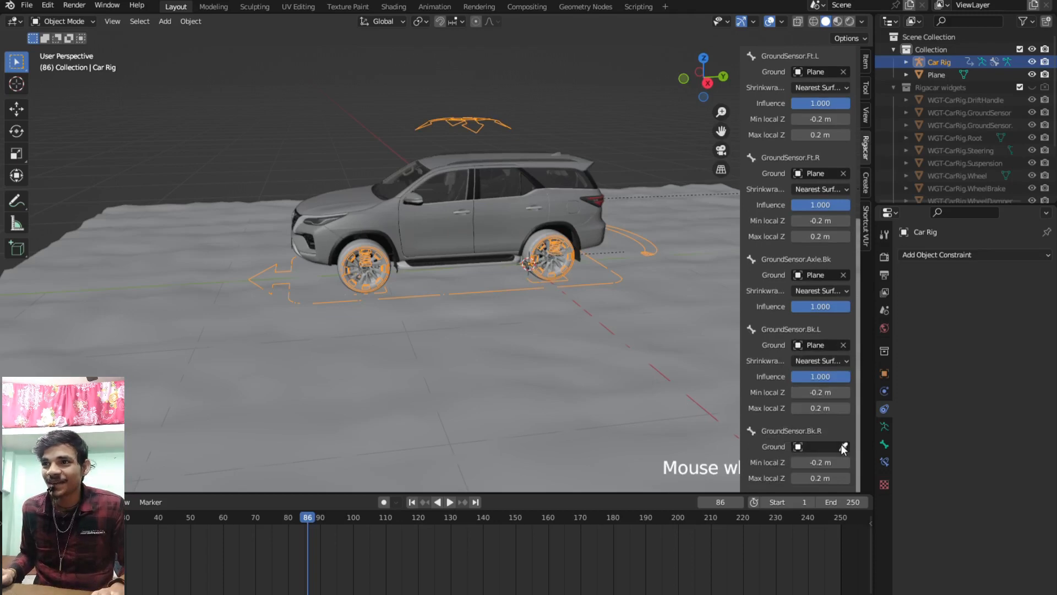
pyautogui.click(844, 446)
pyautogui.click(638, 419)
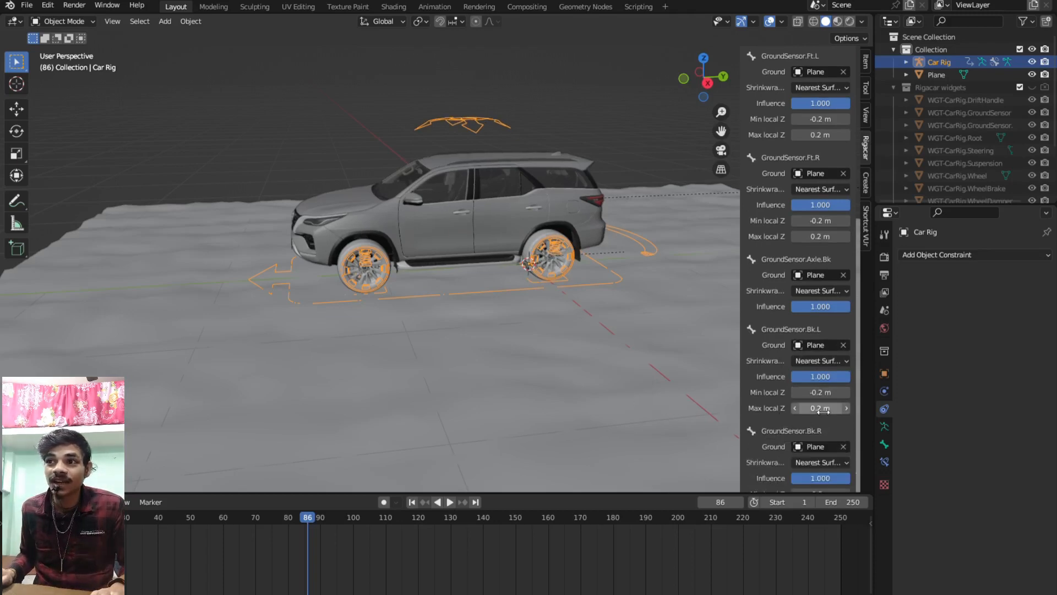
pyautogui.scroll(-2, 783, 381)
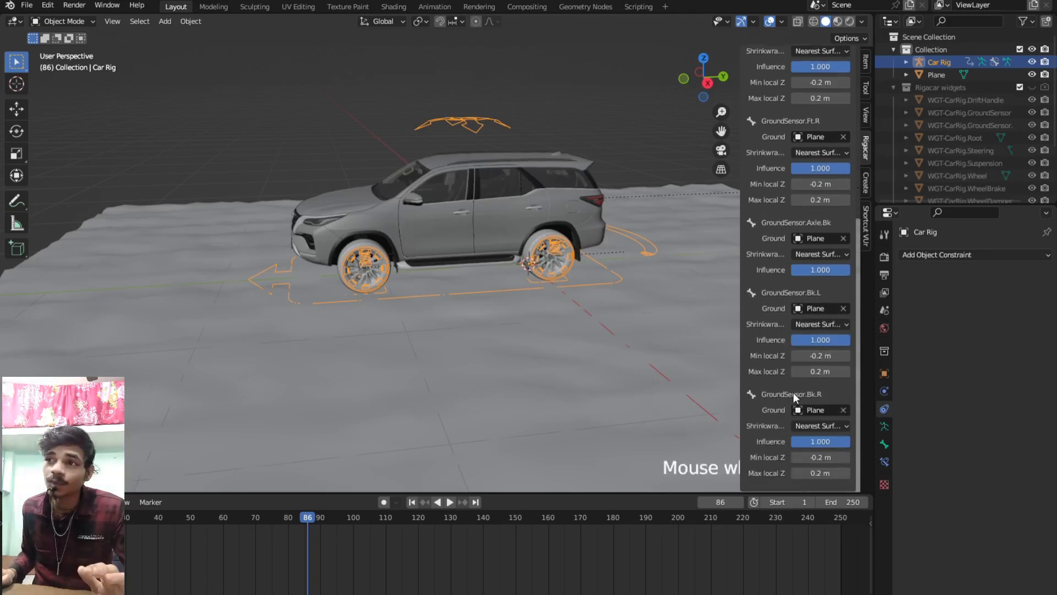
# - Examine from several angles and distances how the wheels and the car body sit on the uneven ground
pyautogui.scroll(3, 569, 389)
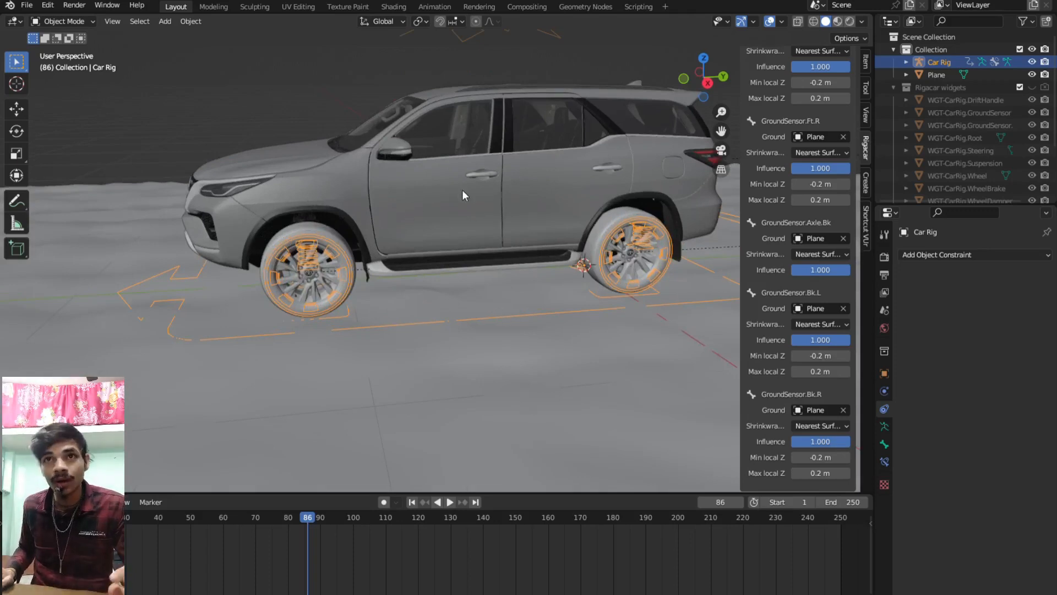
pyautogui.scroll(-4, 407, 313)
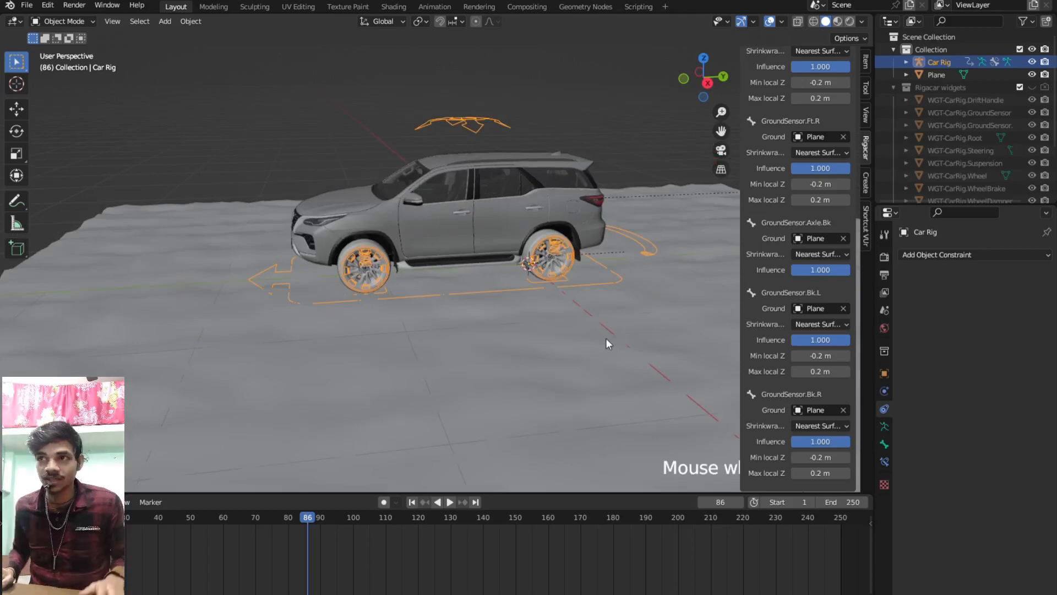
pyautogui.scroll(2, 606, 338)
pyautogui.scroll(-4, 605, 338)
pyautogui.moveTo(586, 341)
pyautogui.mouseDown(button='middle')
pyautogui.moveTo(556, 347)
pyautogui.moveTo(597, 355)
pyautogui.mouseUp(button='middle')
pyautogui.scroll(4, 557, 347)
pyautogui.moveTo(529, 359); pyautogui.dragTo(469, 265, button='middle')
pyautogui.scroll(1, 526, 322)
pyautogui.scroll(-3, 526, 325)
pyautogui.scroll(4, 503, 334)
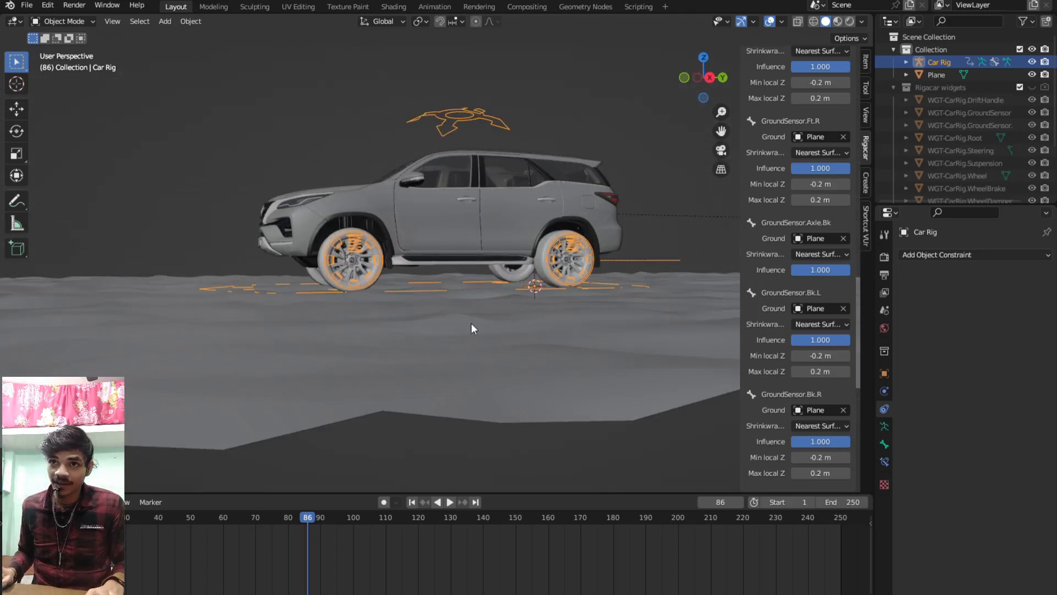
pyautogui.scroll(3, 471, 325)
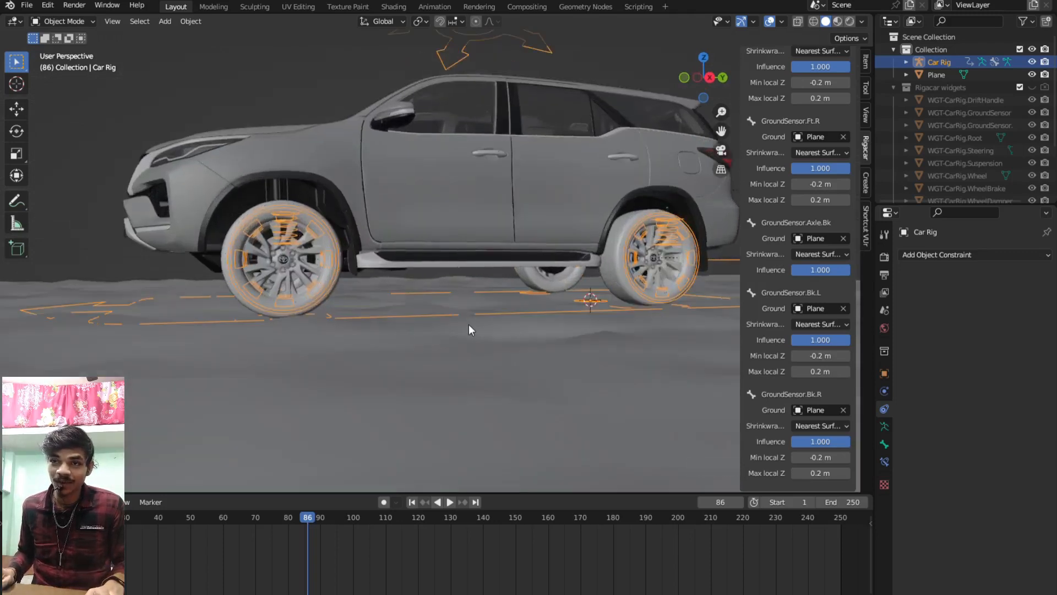
pyautogui.scroll(-3, 469, 324)
pyautogui.moveTo(460, 328); pyautogui.dragTo(482, 421, button='middle')
pyautogui.scroll(-2, 511, 342)
pyautogui.scroll(3, 461, 325)
pyautogui.scroll(-3, 525, 370)
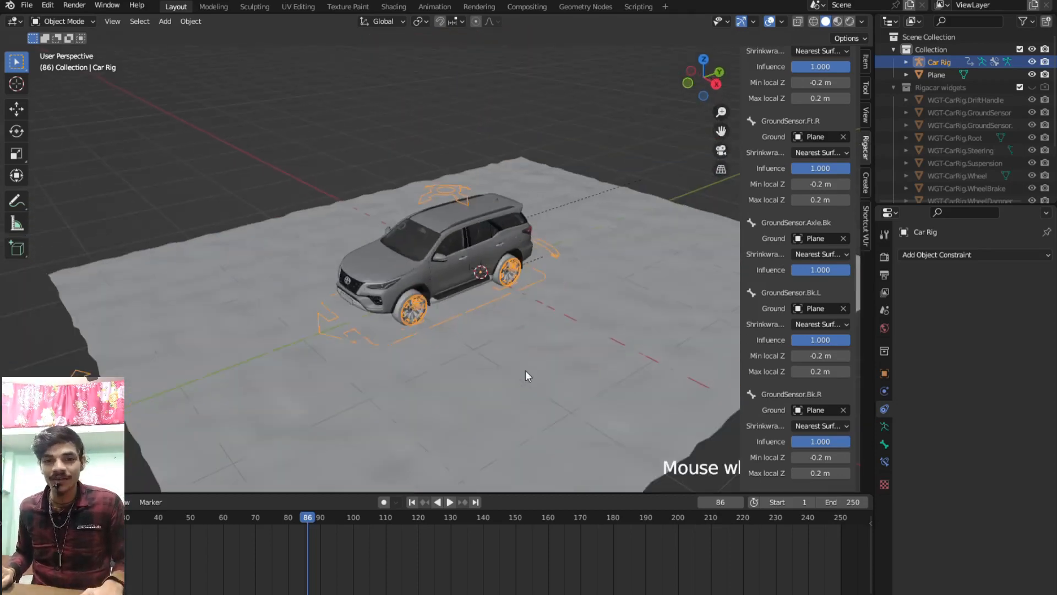
pyautogui.scroll(3, 512, 379)
pyautogui.moveTo(470, 379); pyautogui.dragTo(543, 351, button='middle')
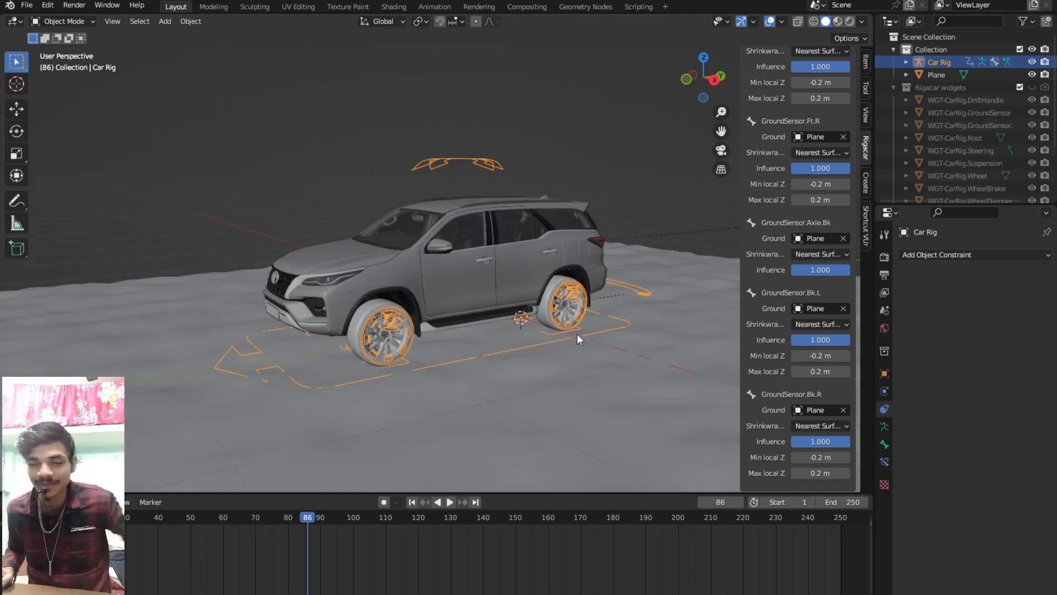
pyautogui.scroll(-4, 577, 333)
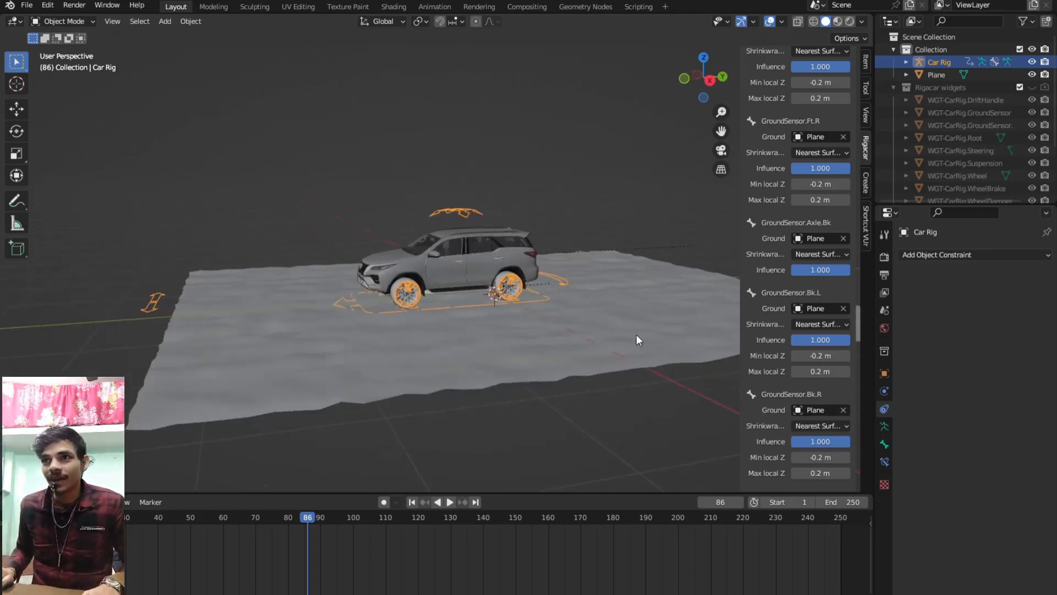
pyautogui.scroll(3, 442, 345)
pyautogui.scroll(-5, 442, 344)
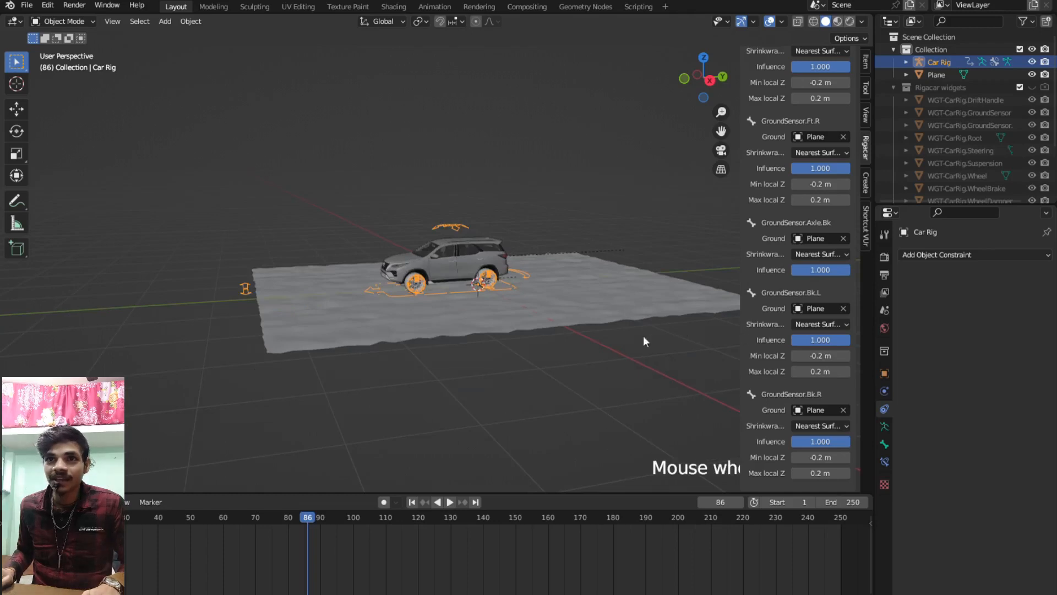
pyautogui.scroll(6, 518, 335)
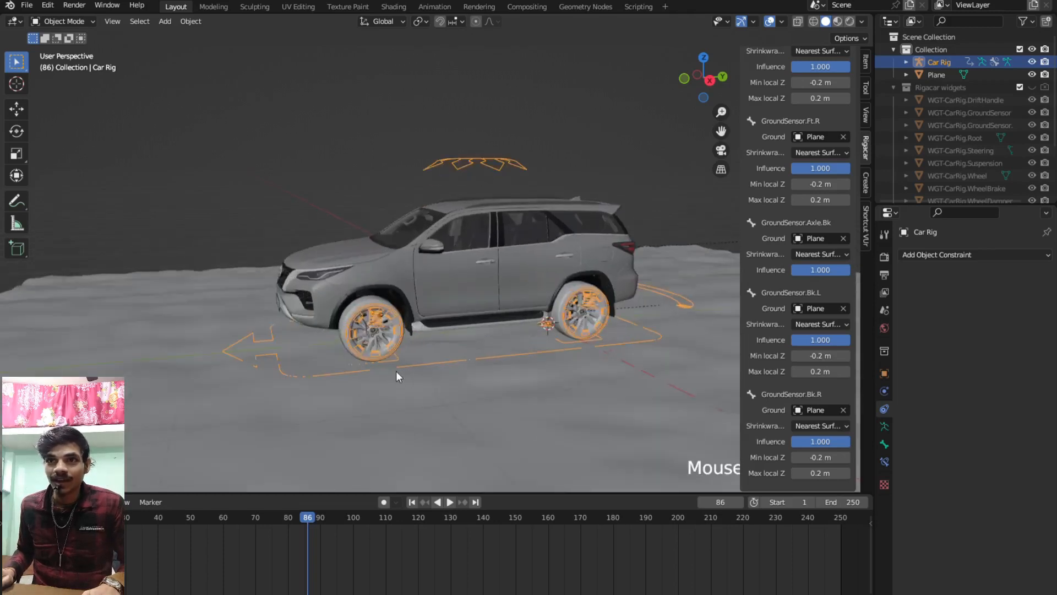
# - Switch the Car Rig to Pose Mode and move its Root control about -0.10 m along the global Y axis
pyautogui.hotkey('ctrl', 'Tab')
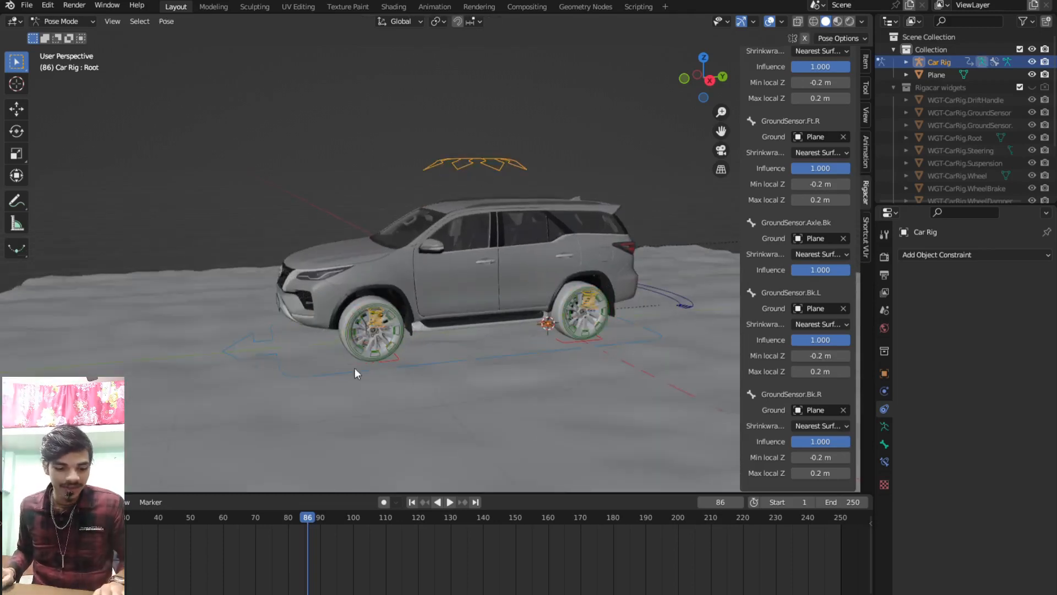
pyautogui.scroll(-4, 386, 369)
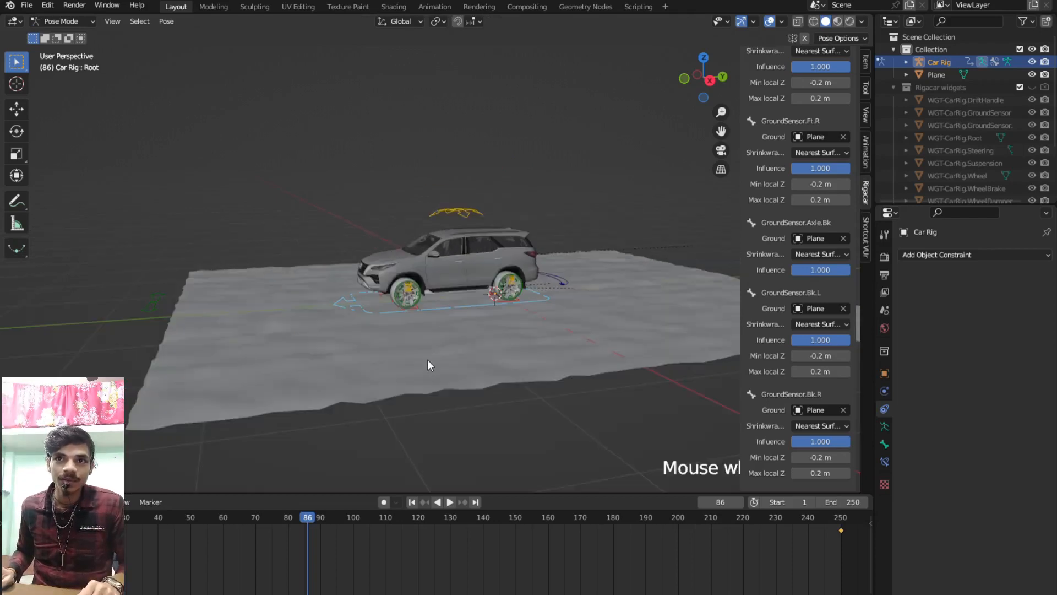
pyautogui.press('g')
pyautogui.press('y')
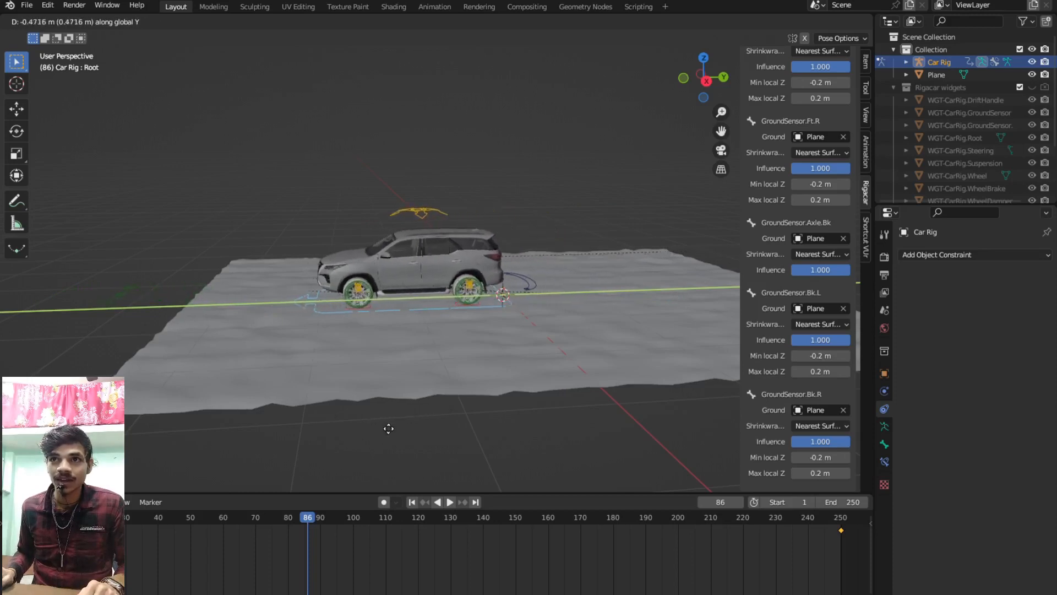
pyautogui.click(408, 428)
pyautogui.scroll(6, 458, 365)
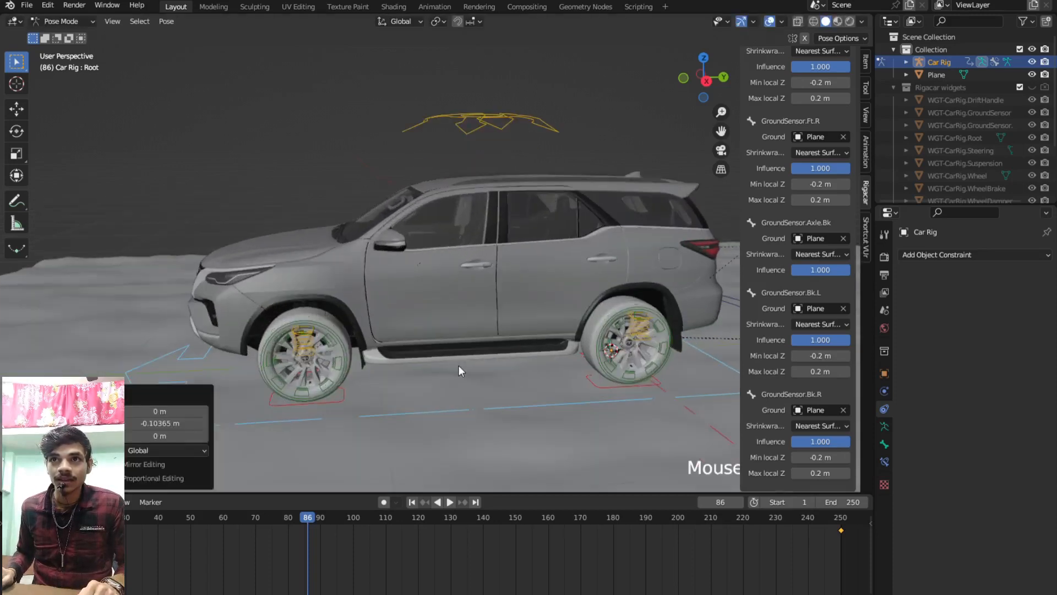
# - Move the Root control back and forth over the bumps, placing it about 0.17 m along the global Y axis
pyautogui.press('g')
pyautogui.press('y')
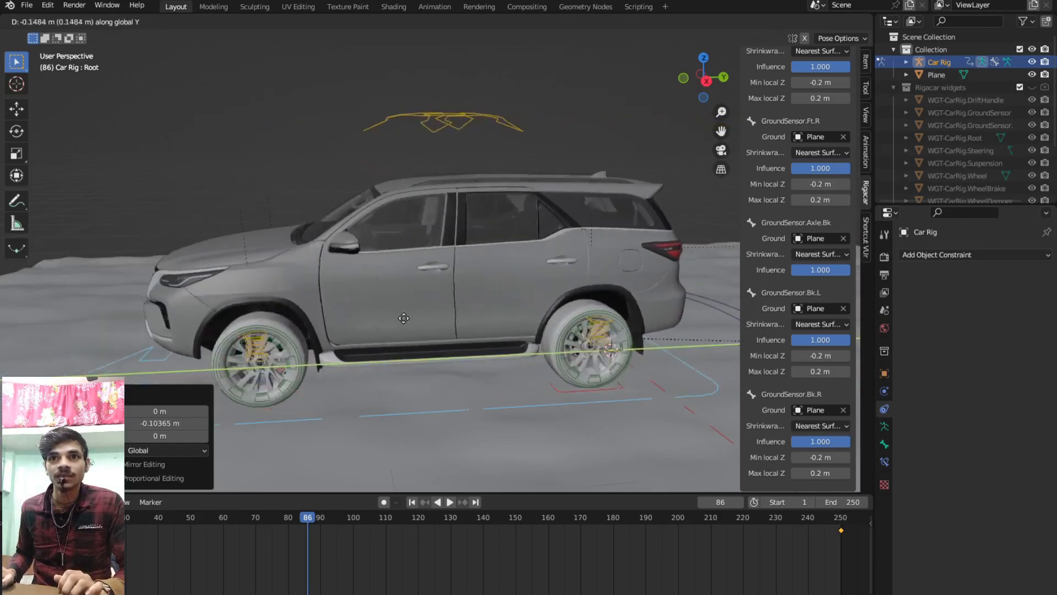
pyautogui.click(489, 322)
pyautogui.scroll(-2, 471, 317)
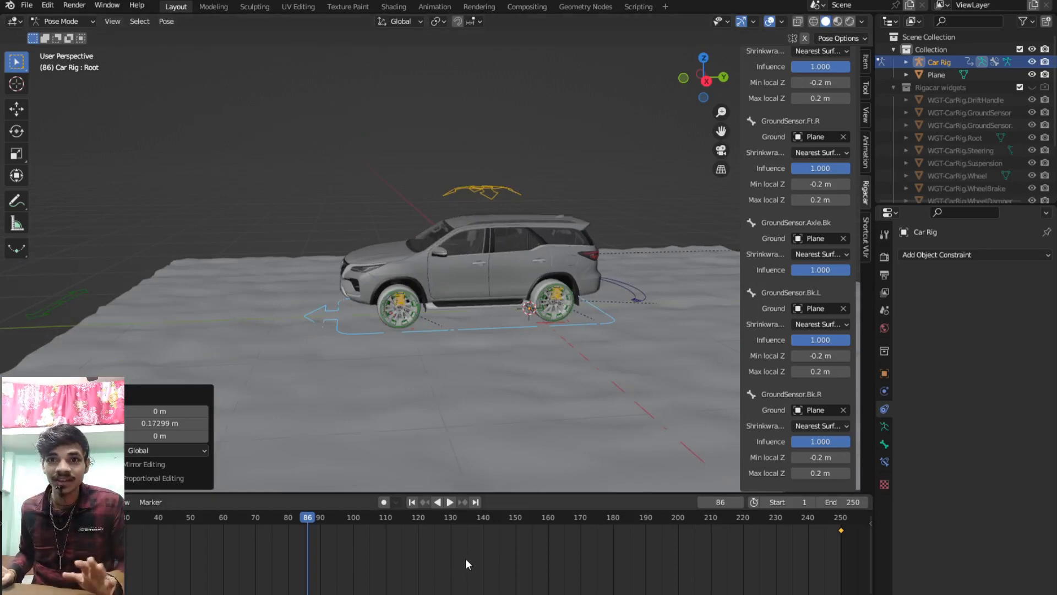
# - Delete the Root control's keyframe at frame 250
pyautogui.press('Delete')
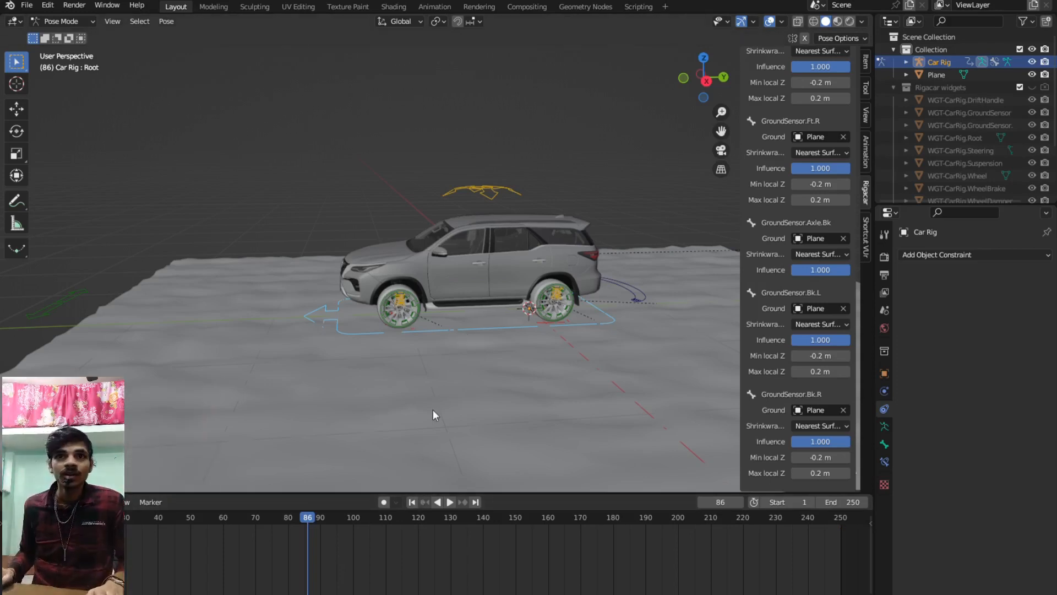
pyautogui.scroll(-2, 433, 408)
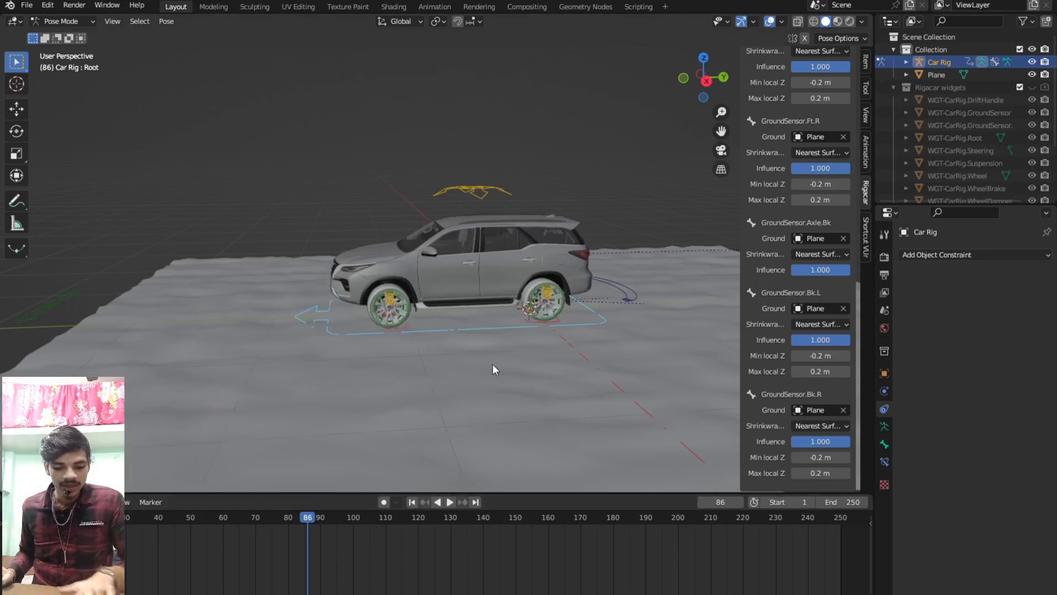
pyautogui.scroll(-2, 484, 345)
pyautogui.moveTo(483, 344); pyautogui.dragTo(477, 371, button='middle')
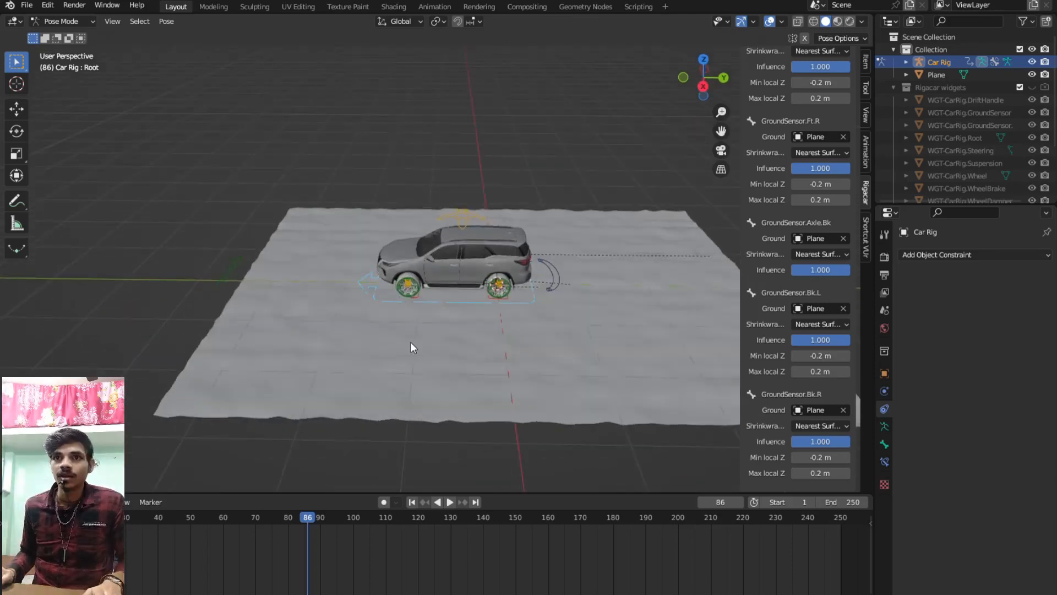
# - Switch the Car Rig back to Object Mode and add an Array modifier to the ground plane
pyautogui.hotkey('ctrl', 'Tab')
pyautogui.click(321, 326)
pyautogui.scroll(-5, 330, 326)
pyautogui.keyDown('shift'); pyautogui.moveTo(358, 325); pyautogui.dragTo(407, 319, button='middle'); pyautogui.keyUp('shift')
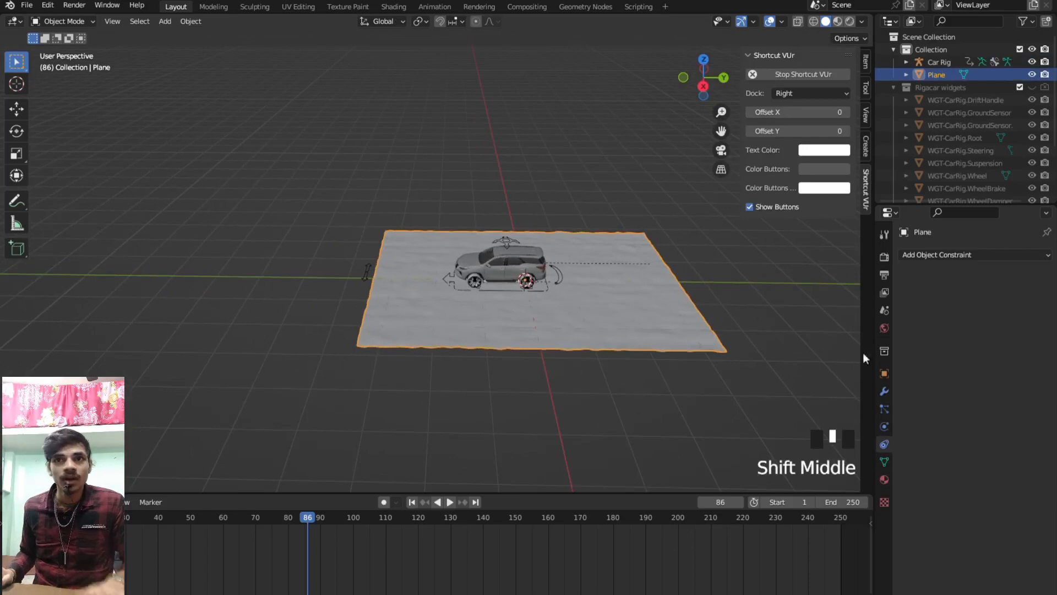
pyautogui.click(884, 389)
pyautogui.click(932, 255)
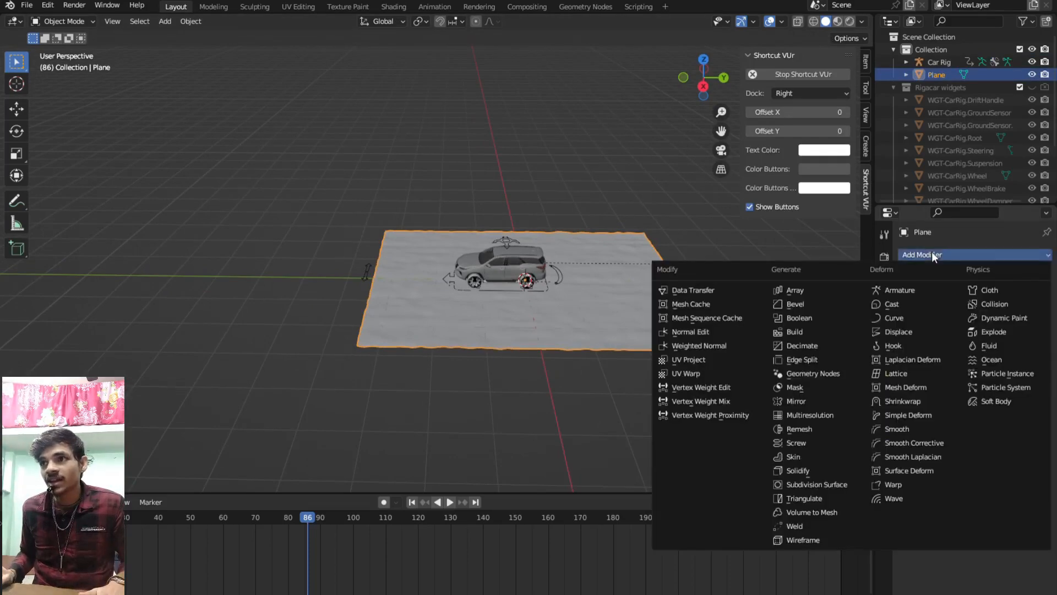
pyautogui.click(821, 287)
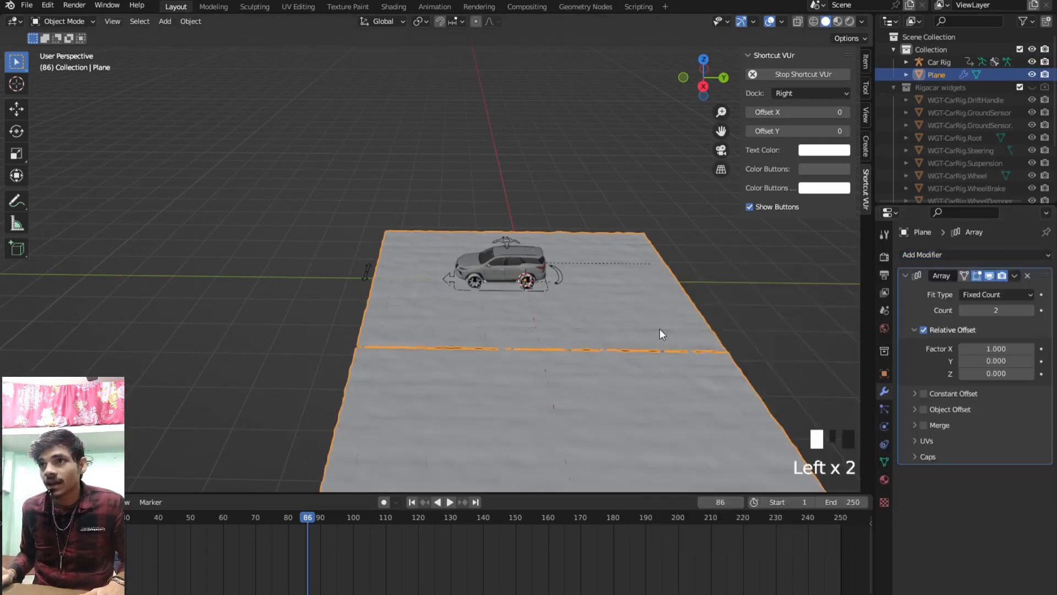
# - Set the Array's relative offset factors to 0 in X and 1 in Y
pyautogui.click(996, 348)
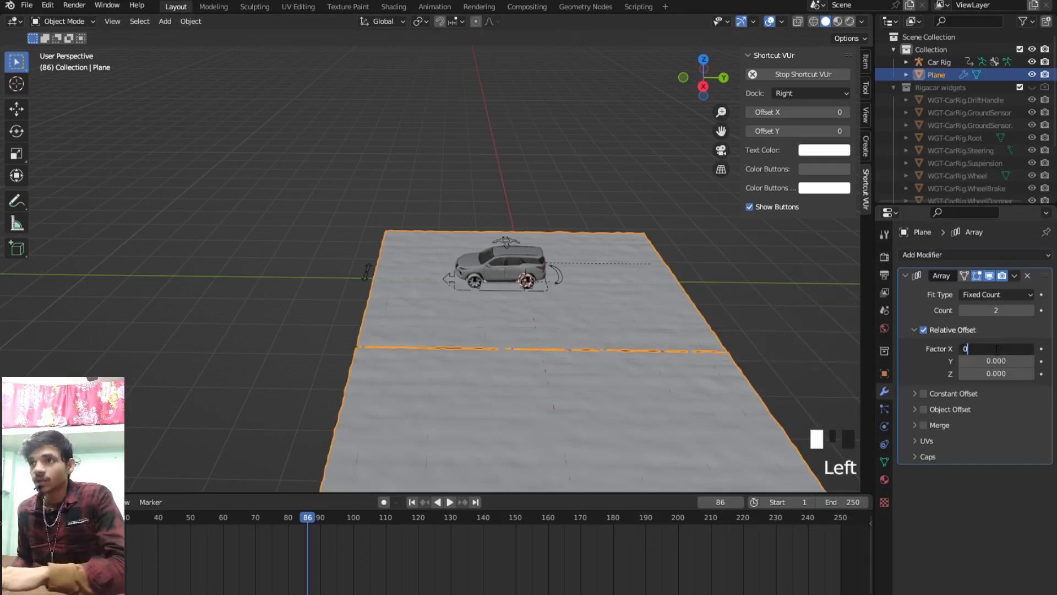
pyautogui.write('0')
pyautogui.press('Return')
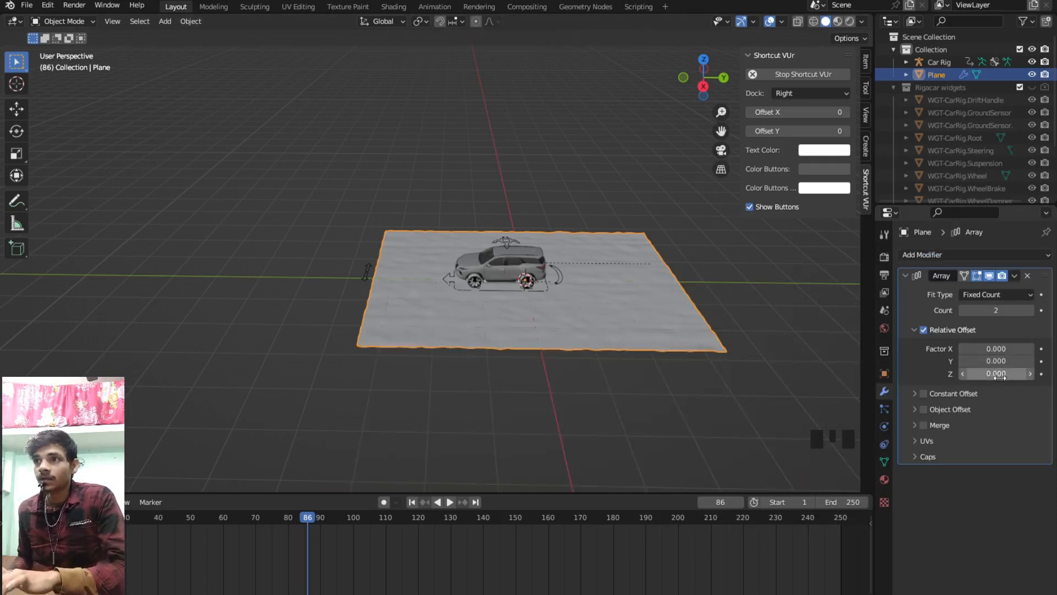
pyautogui.click(996, 365)
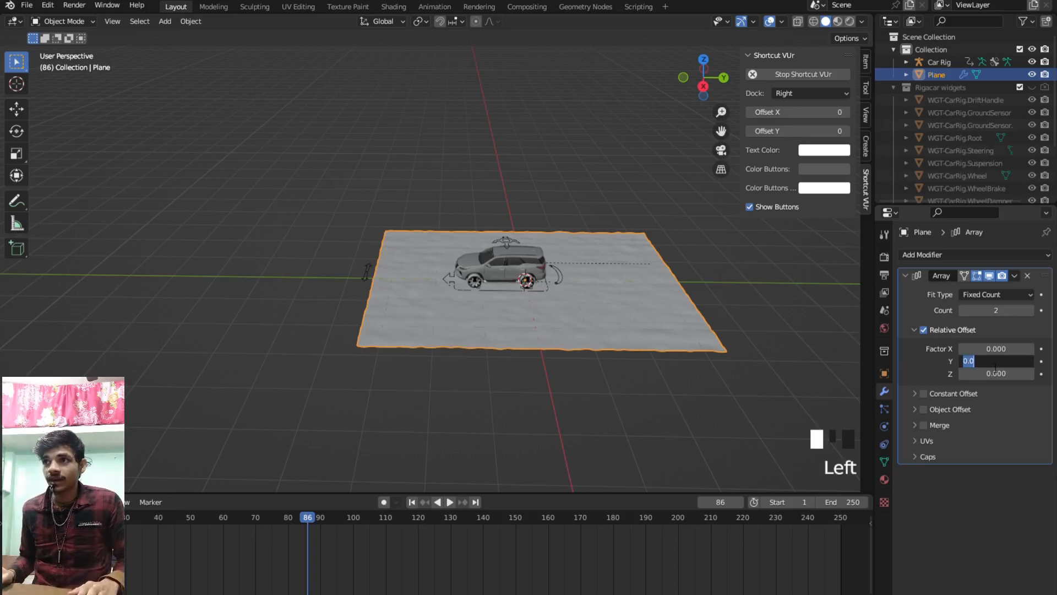
pyautogui.write('1')
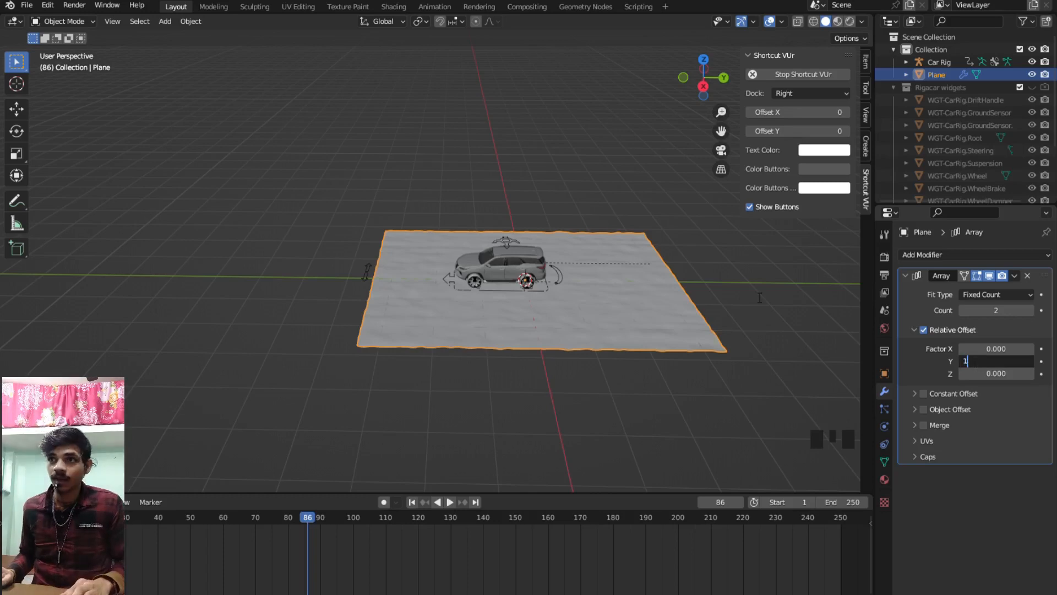
pyautogui.press('Return')
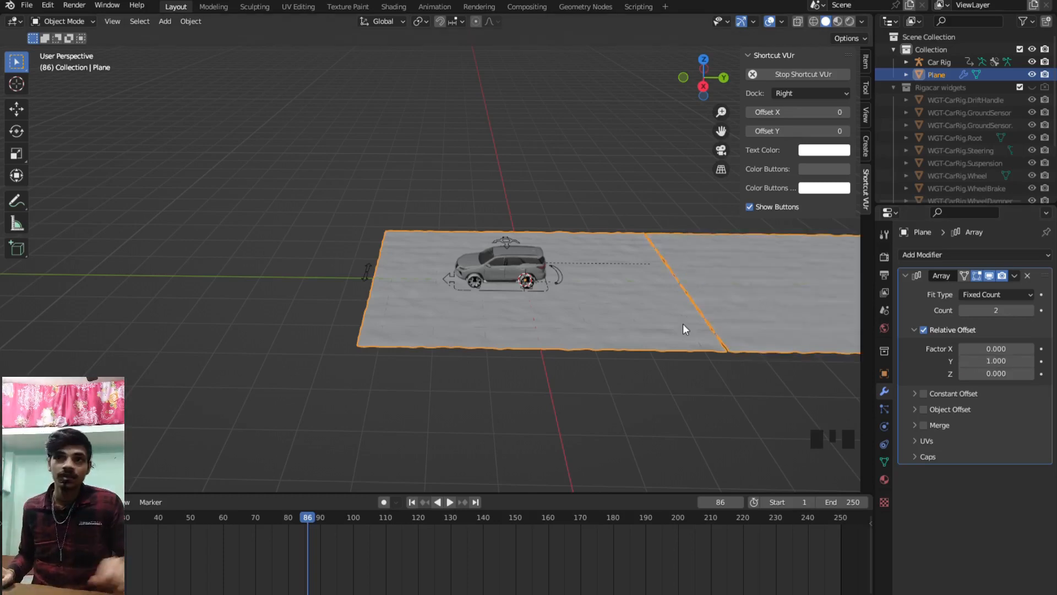
# - Set the Array's relative Y offset to 0.9 so the two ground copies overlap at the seam
pyautogui.scroll(4, 688, 353)
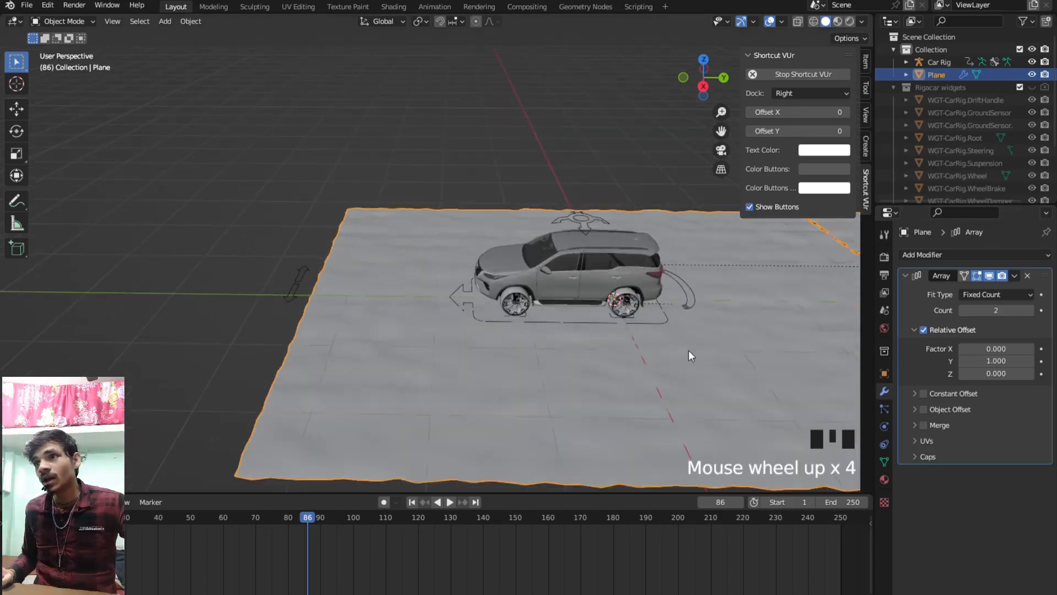
pyautogui.scroll(-4, 688, 353)
pyautogui.keyDown('shift'); pyautogui.moveTo(717, 312); pyautogui.dragTo(459, 338, button='middle'); pyautogui.keyUp('shift')
pyautogui.scroll(5, 633, 331)
pyautogui.keyDown('shift'); pyautogui.moveTo(633, 314); pyautogui.dragTo(517, 251, button='middle'); pyautogui.keyUp('shift')
pyautogui.scroll(1, 529, 204)
pyautogui.scroll(2, 554, 257)
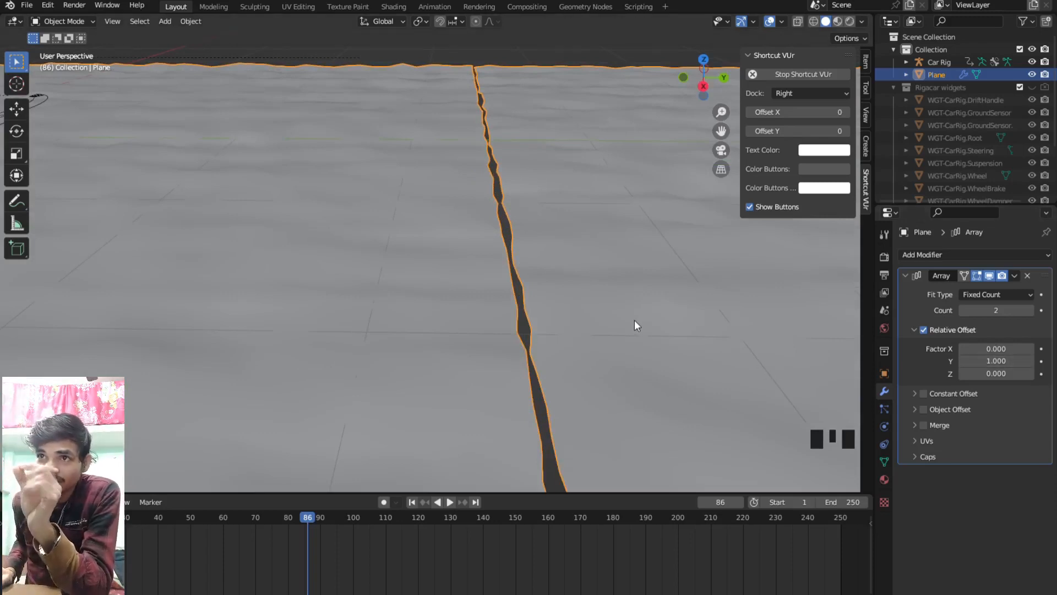
pyautogui.scroll(-2, 632, 328)
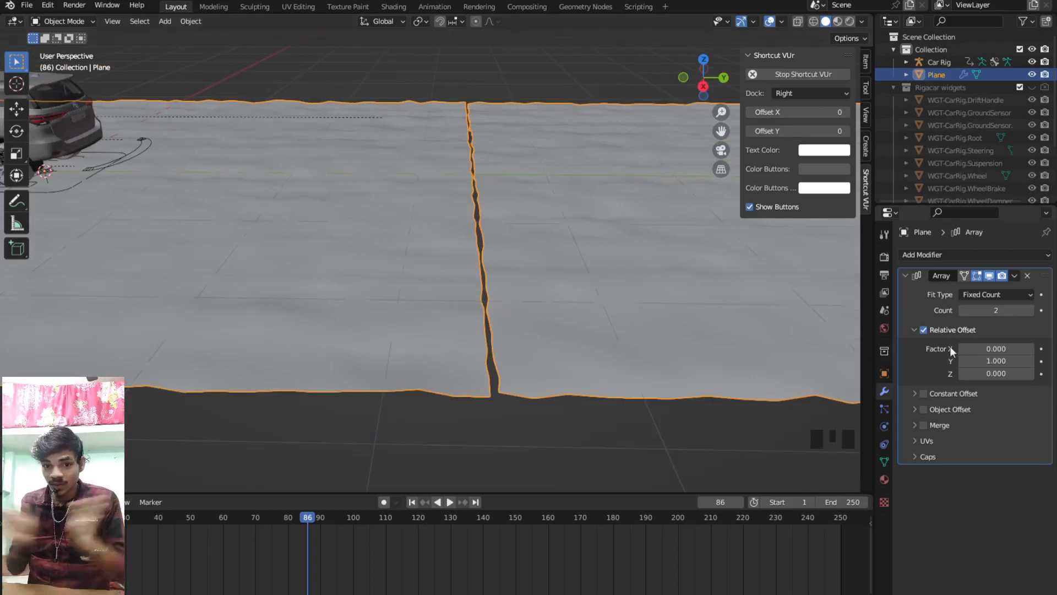
pyautogui.click(961, 361)
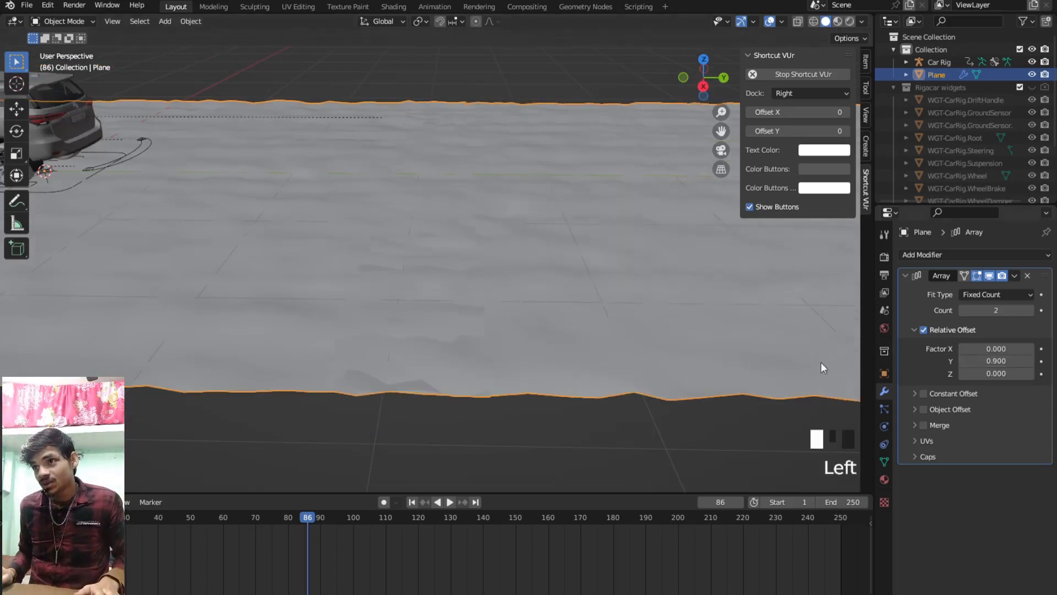
pyautogui.scroll(-2, 618, 357)
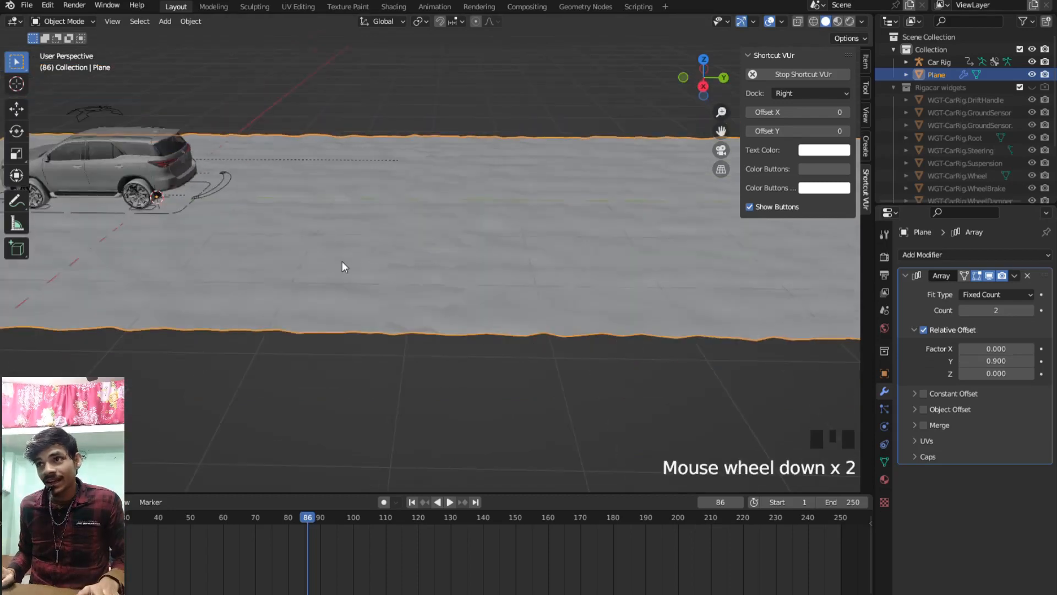
# - Select the row of border vertices on the plane's seam edge in Edit Mode, using the top view
pyautogui.press('Tab')
pyautogui.scroll(-3, 464, 228)
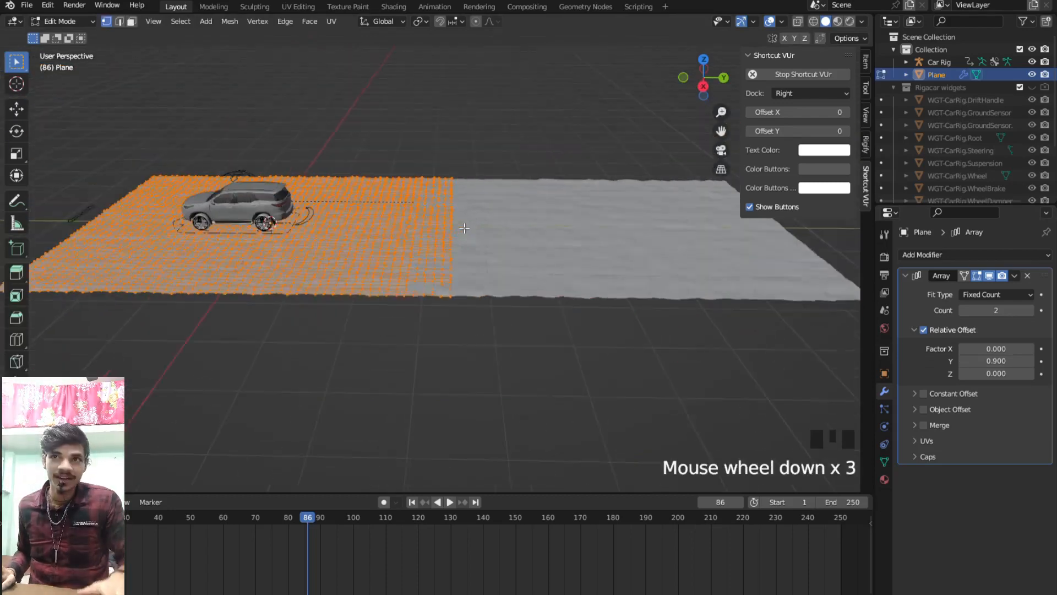
pyautogui.scroll(-1, 464, 228)
pyautogui.moveTo(453, 178); pyautogui.dragTo(463, 338)
pyautogui.press('KP_7')
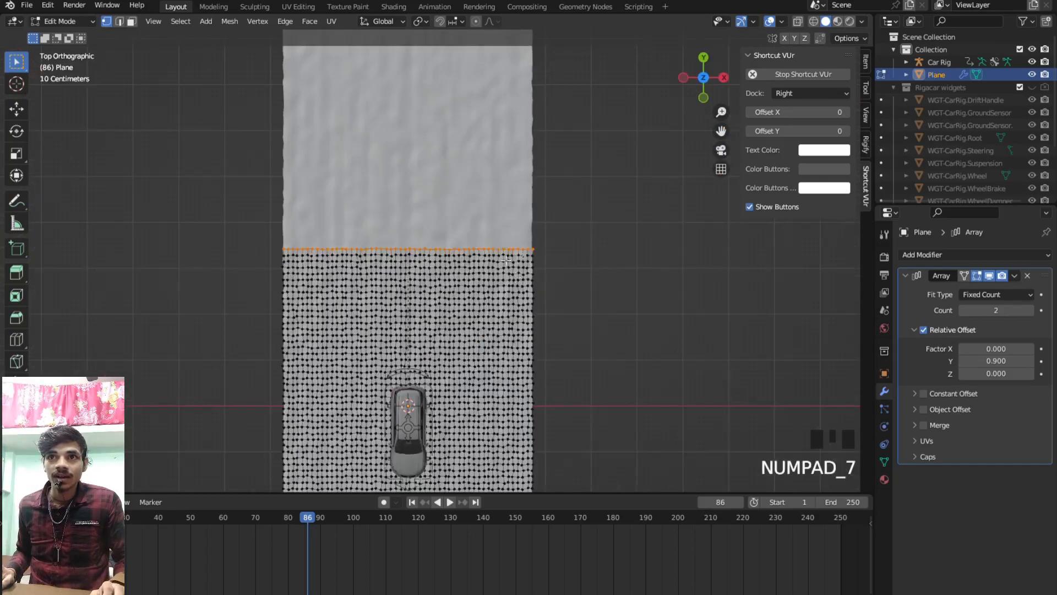
pyautogui.moveTo(238, 219); pyautogui.dragTo(559, 256)
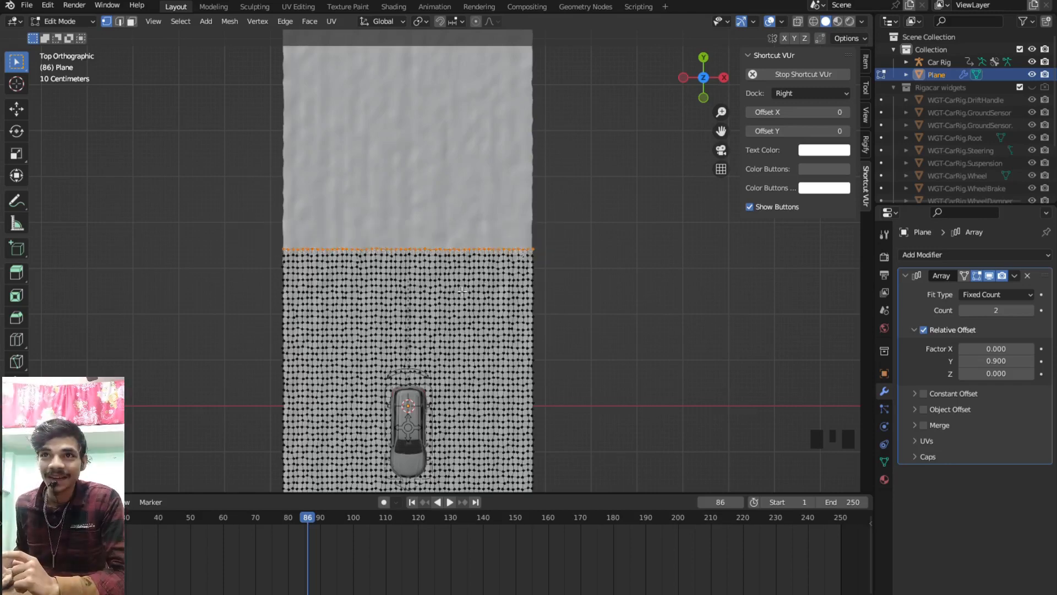
# - Try moving the selected border vertices about 0.31 m along the global Y axis and return to Object Mode
pyautogui.scroll(7, 460, 291)
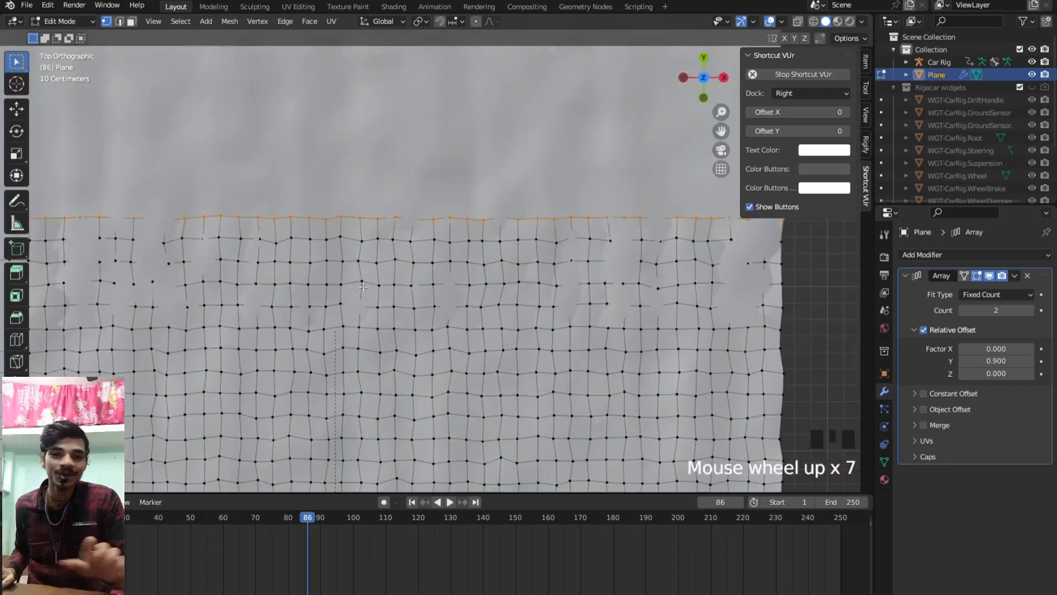
pyautogui.scroll(-3, 327, 286)
pyautogui.keyDown('shift'); pyautogui.moveTo(326, 286); pyautogui.dragTo(415, 290, button='middle'); pyautogui.keyUp('shift')
pyautogui.scroll(4, 427, 295)
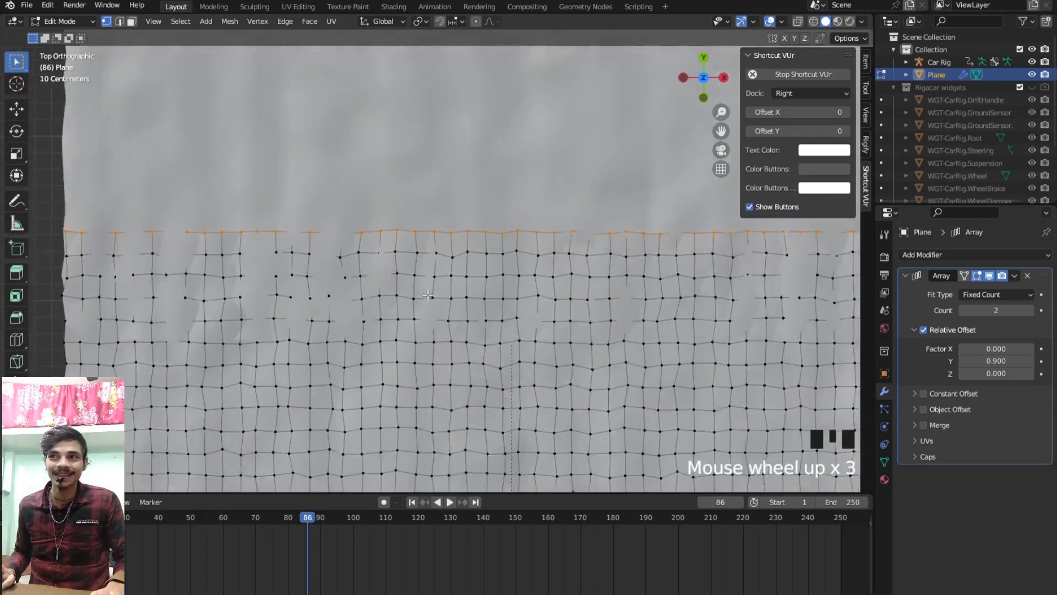
pyautogui.press('g')
pyautogui.press('y')
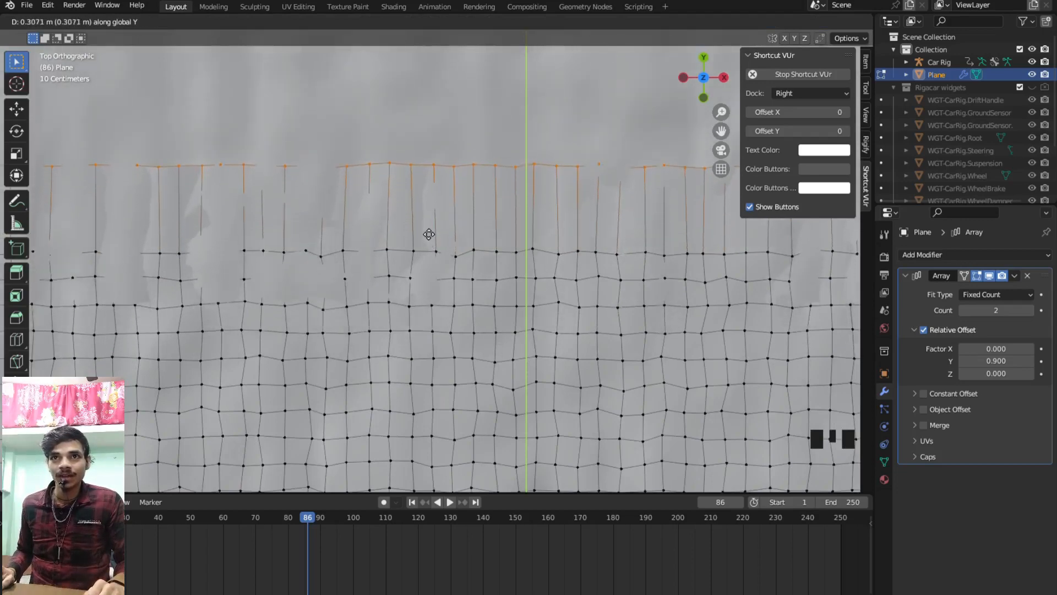
pyautogui.click(428, 235)
pyautogui.scroll(-4, 429, 235)
pyautogui.press('Tab')
# - Set the Array's relative Y offset to 1 and check the seam between the ground copies up close
pyautogui.moveTo(533, 256)
pyautogui.mouseDown(button='middle')
pyautogui.moveTo(497, 249)
pyautogui.moveTo(395, 171)
pyautogui.moveTo(528, 260)
pyautogui.mouseUp(button='middle')
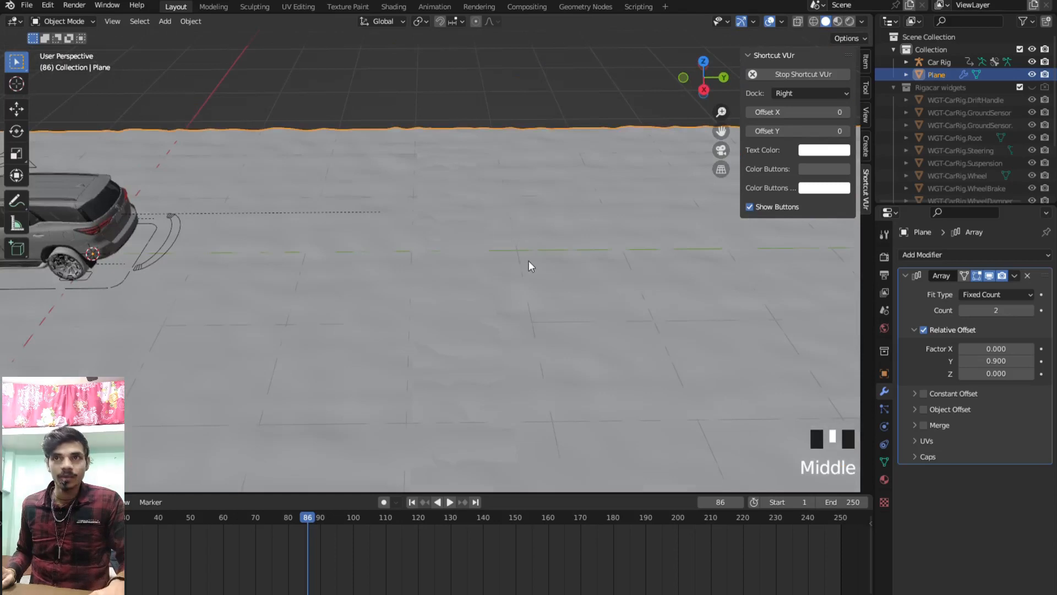
pyautogui.click(1032, 361)
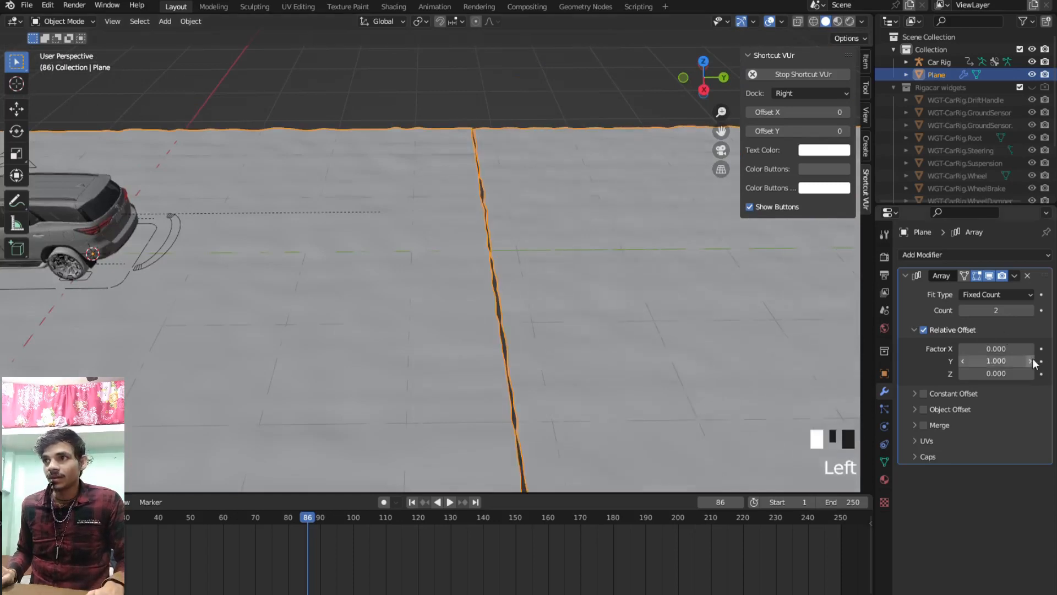
pyautogui.scroll(-2, 688, 319)
pyautogui.moveTo(630, 305); pyautogui.dragTo(596, 265, button='middle')
pyautogui.scroll(2, 637, 283)
# - Try extruding the plane's border edge at the seam about 0.10 m along the global Y axis
pyautogui.press('Tab')
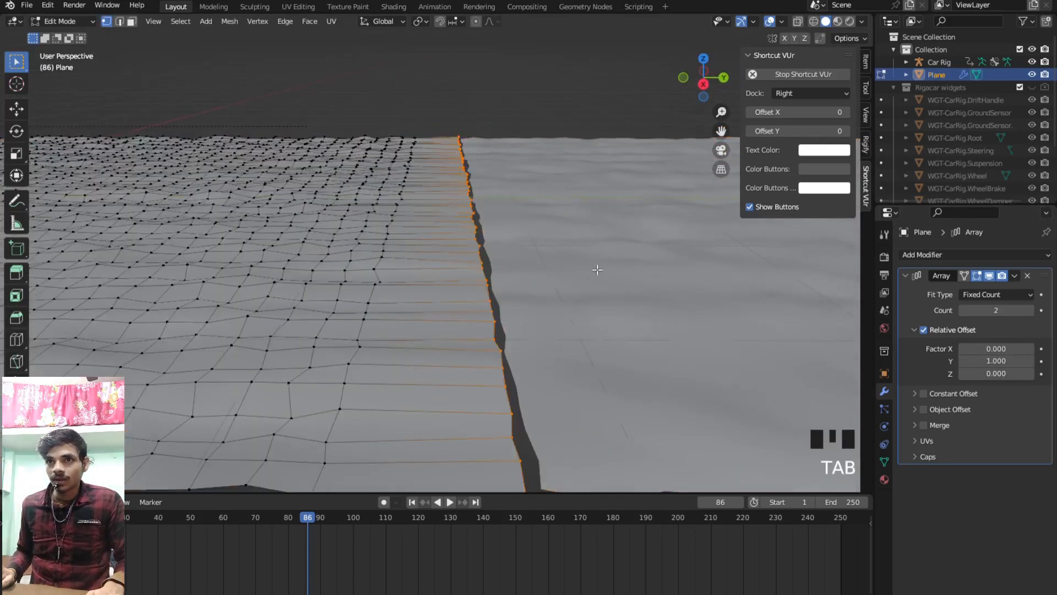
pyautogui.press('e')
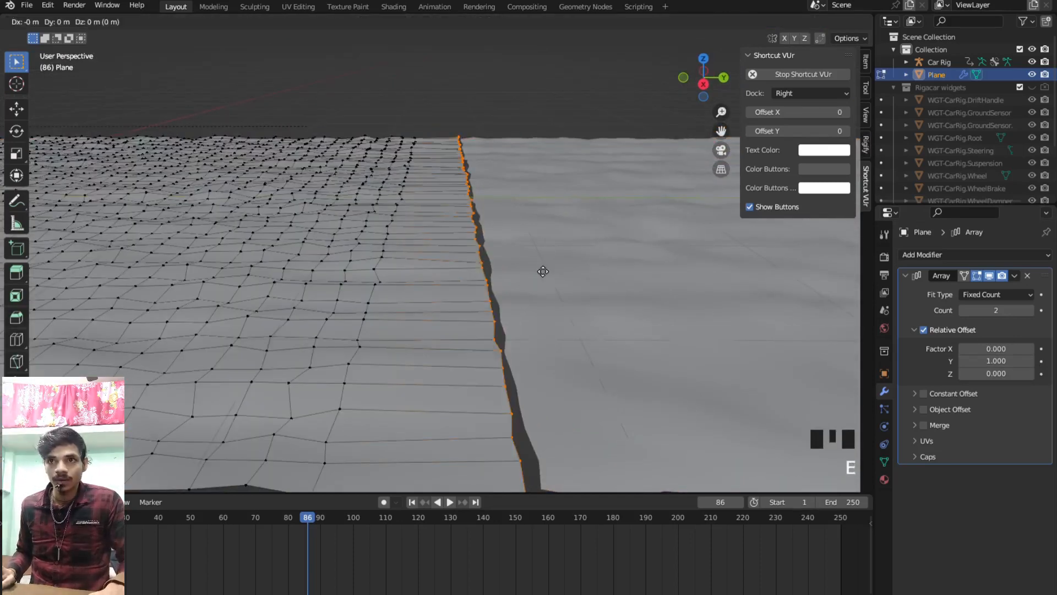
pyautogui.press('y')
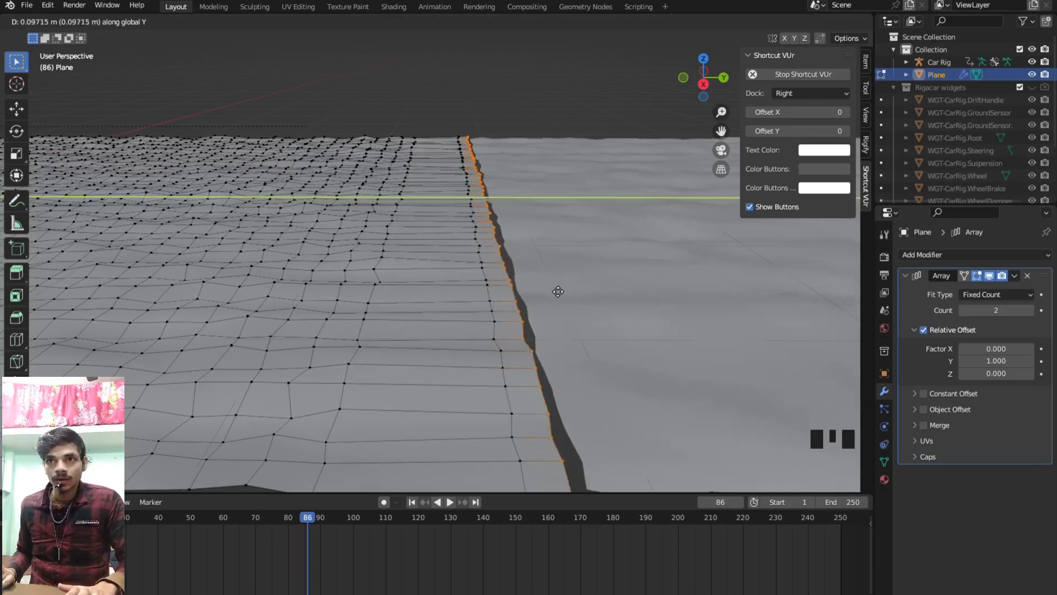
pyautogui.click(558, 292)
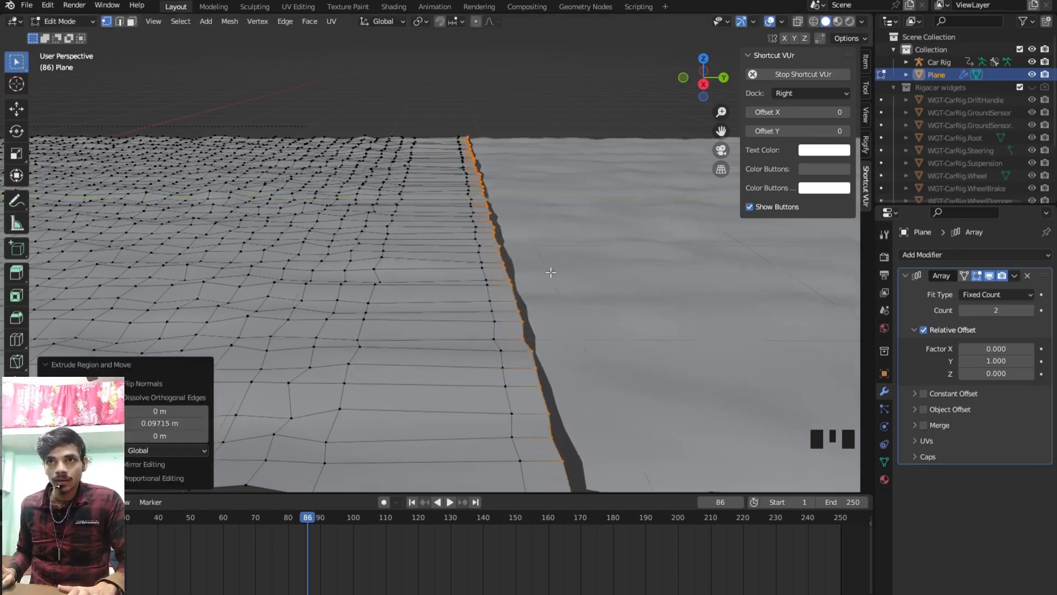
pyautogui.press('Tab')
pyautogui.scroll(-2, 546, 267)
pyautogui.moveTo(547, 273); pyautogui.dragTo(508, 261, button='middle')
# - Undo the border extrusion, the last relative Y offset change and the border vertex move
pyautogui.hotkey('ctrl', 'z')
pyautogui.hotkey('ctrl', 'z')
pyautogui.hotkey('ctrl', 'z')
pyautogui.hotkey('ctrl', 'z')
pyautogui.hotkey('ctrl', 'z')
pyautogui.hotkey('ctrl', 'z')
pyautogui.scroll(2, 508, 259)
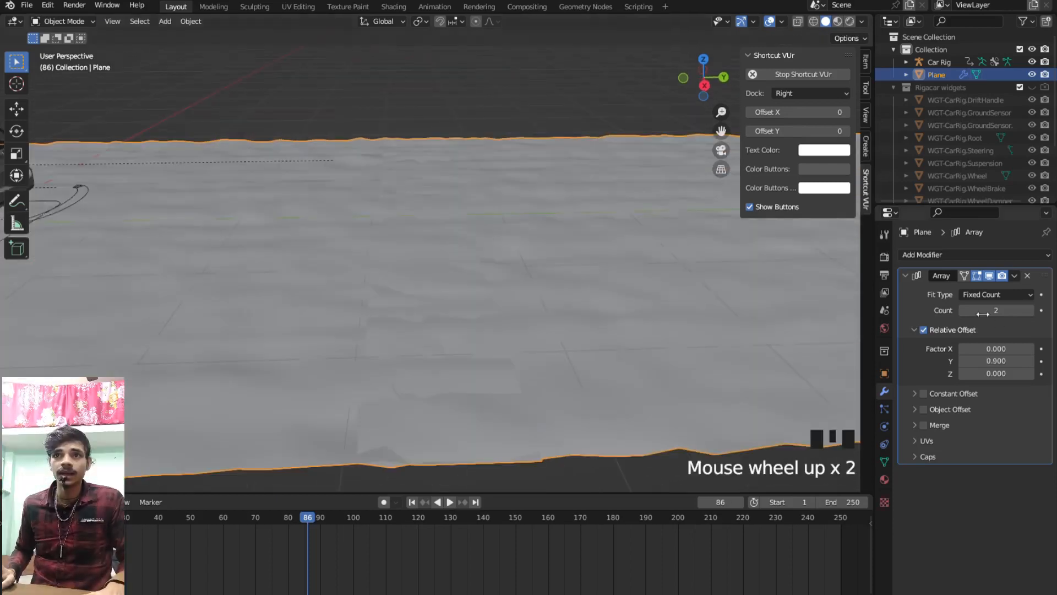
# - Try lowering the Array's relative Y offset below 0.9, and raise it to 1
pyautogui.click(961, 362)
pyautogui.click(960, 361)
pyautogui.click(961, 361)
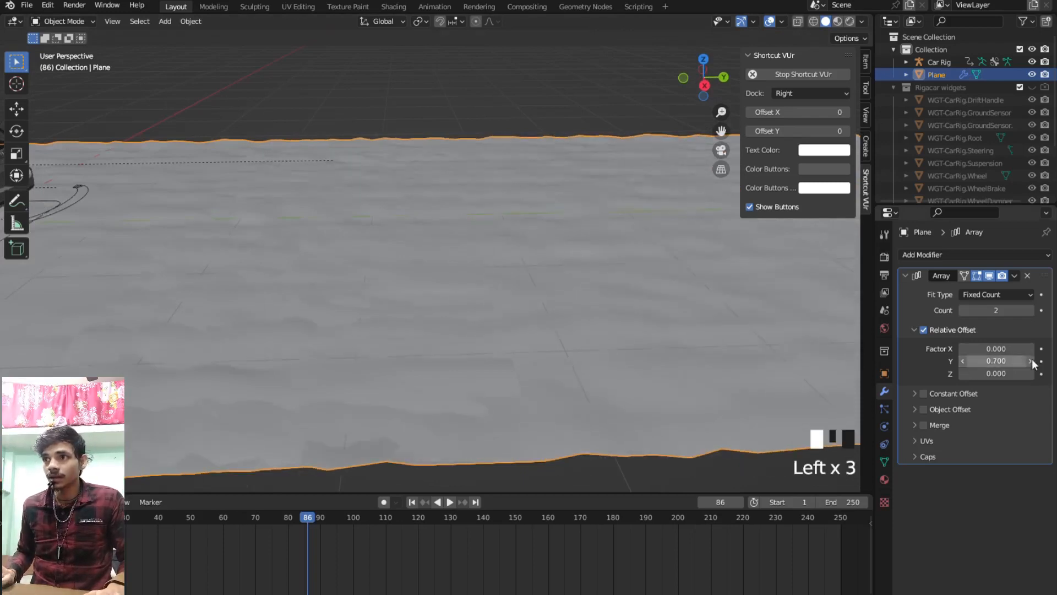
pyautogui.click(1030, 361)
pyautogui.click(1030, 361)
pyautogui.click(1030, 361)
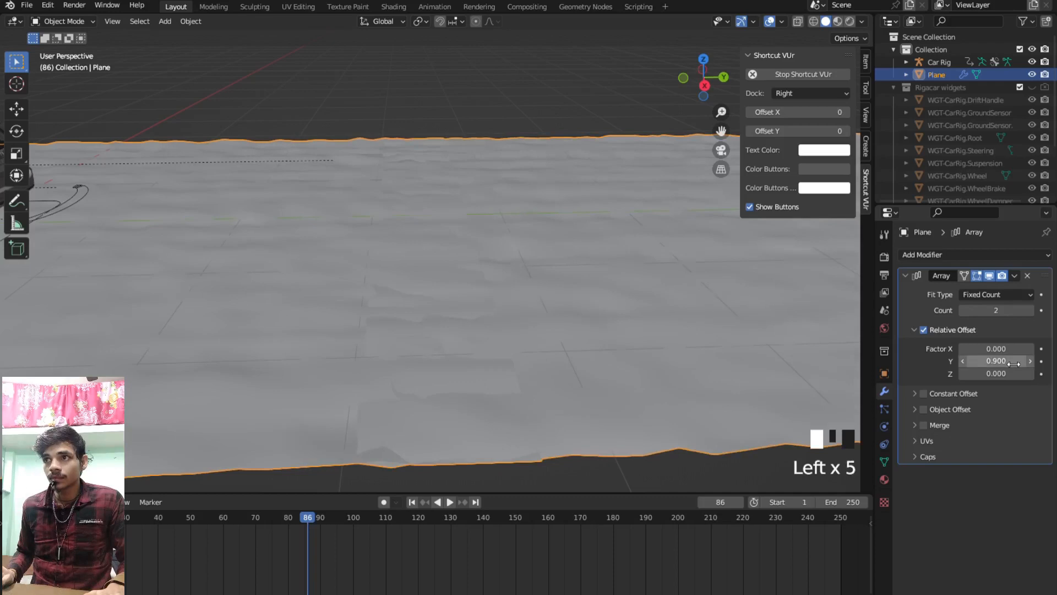
pyautogui.click(1031, 361)
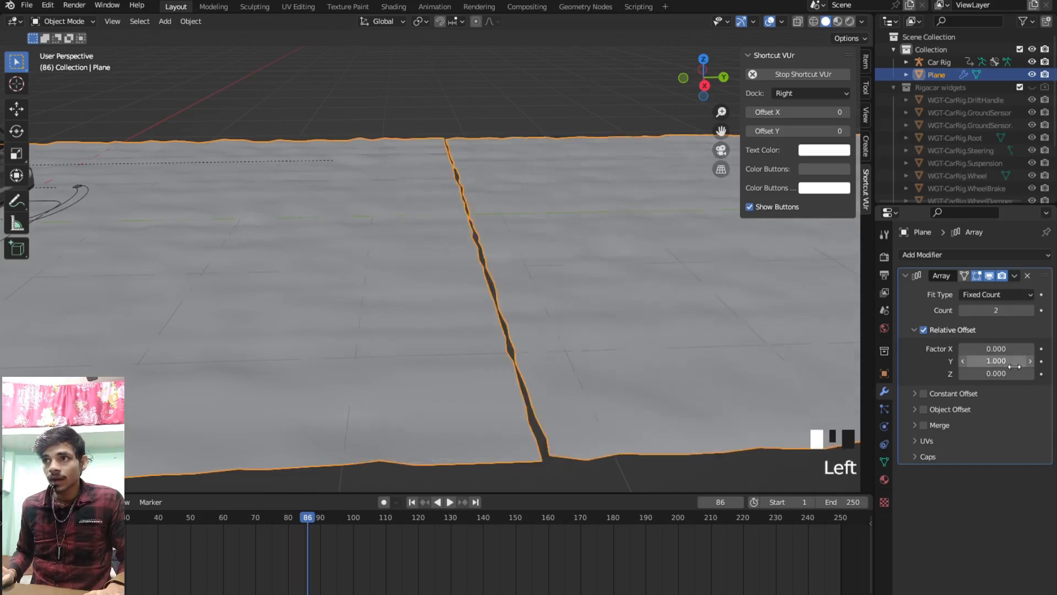
# - Try a relative Y offset of 1.050 in the ground plane's Array modifier
pyautogui.click(1014, 363)
pyautogui.click(999, 366)
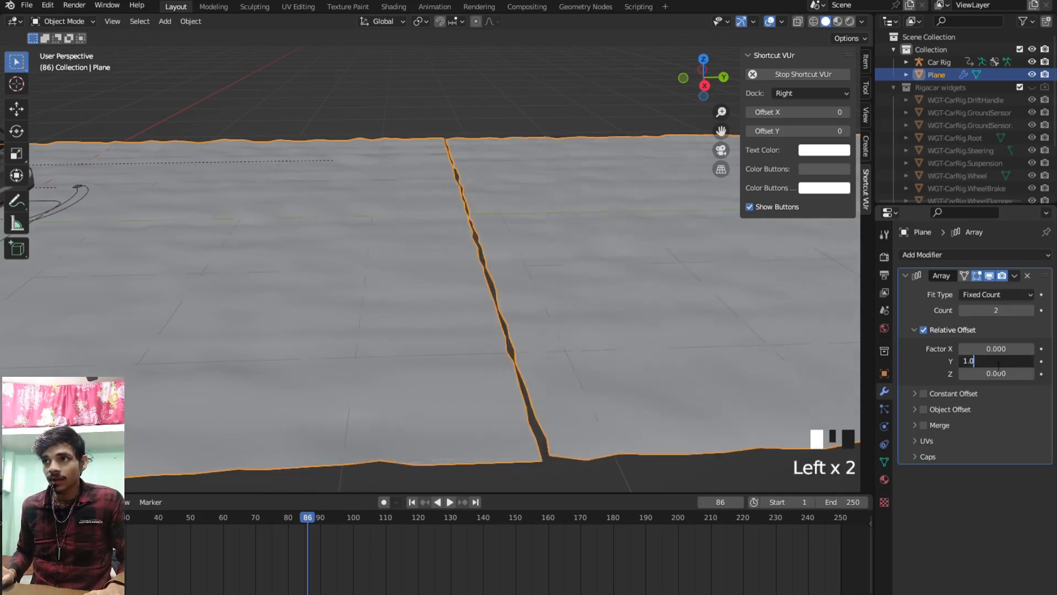
pyautogui.write('50')
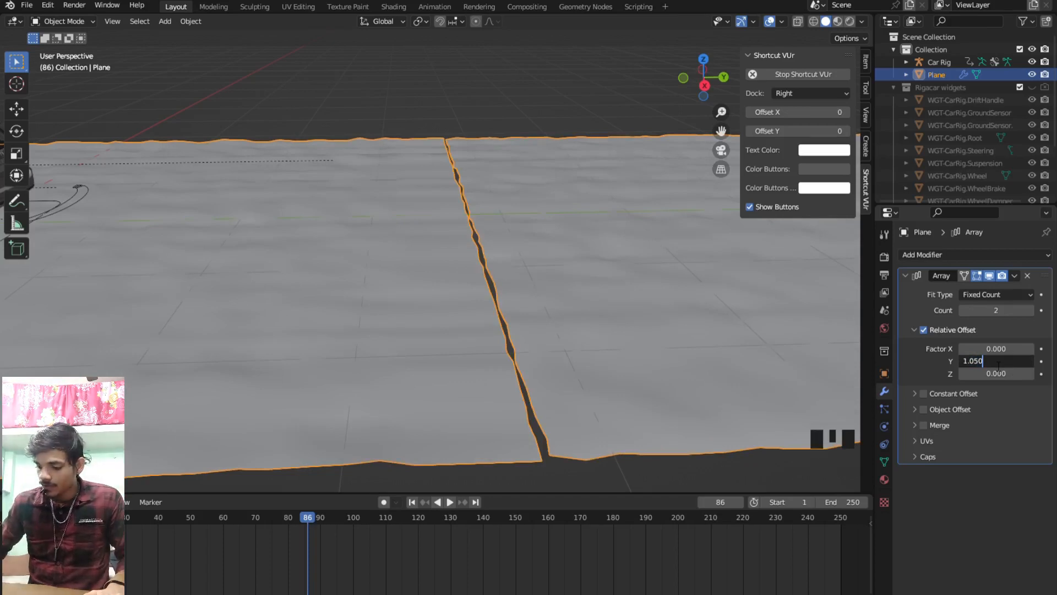
pyautogui.press('Return')
# - Set the Array's relative Y offset back to 1, leaving the Z factor at 0
pyautogui.click(998, 365)
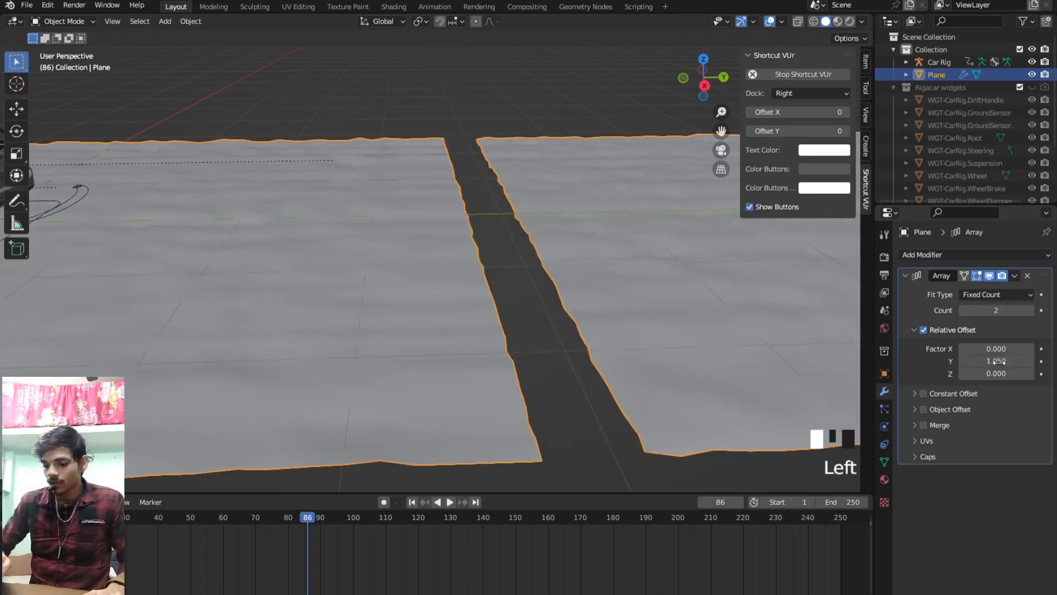
pyautogui.click(1014, 370)
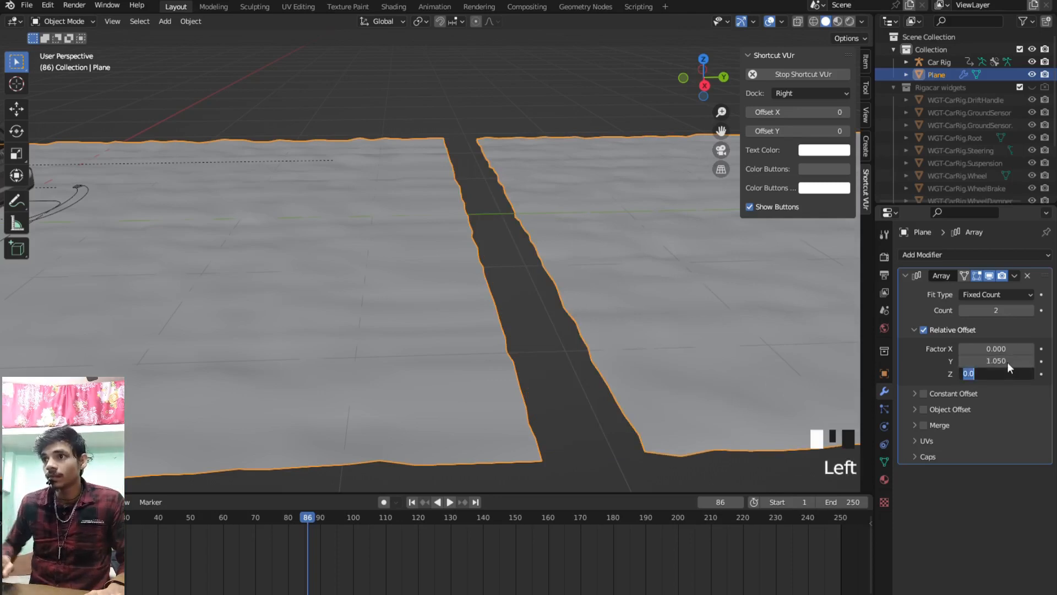
pyautogui.click(1012, 361)
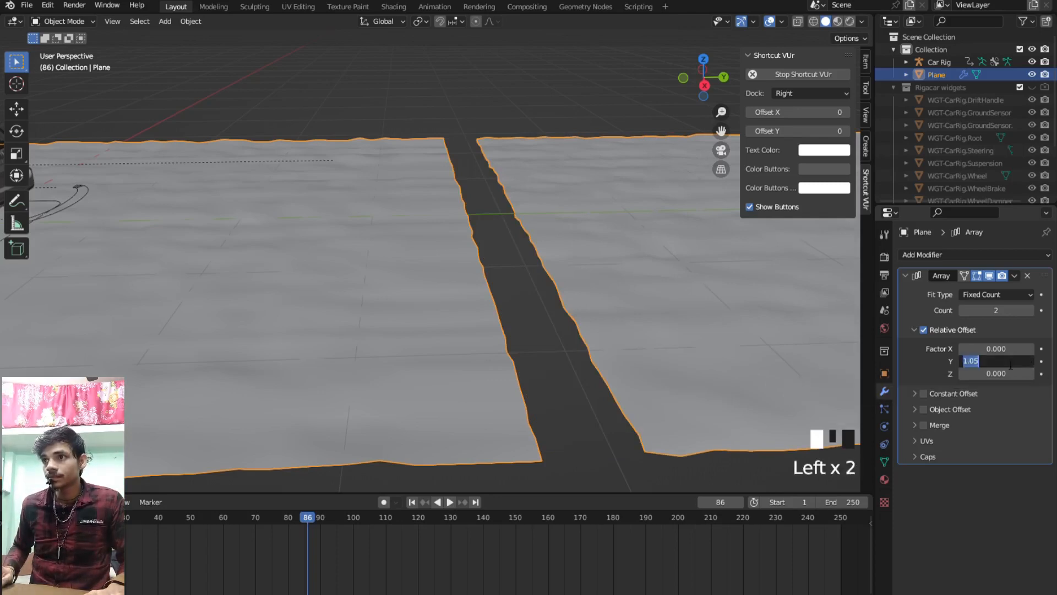
pyautogui.write('1')
pyautogui.press('Return')
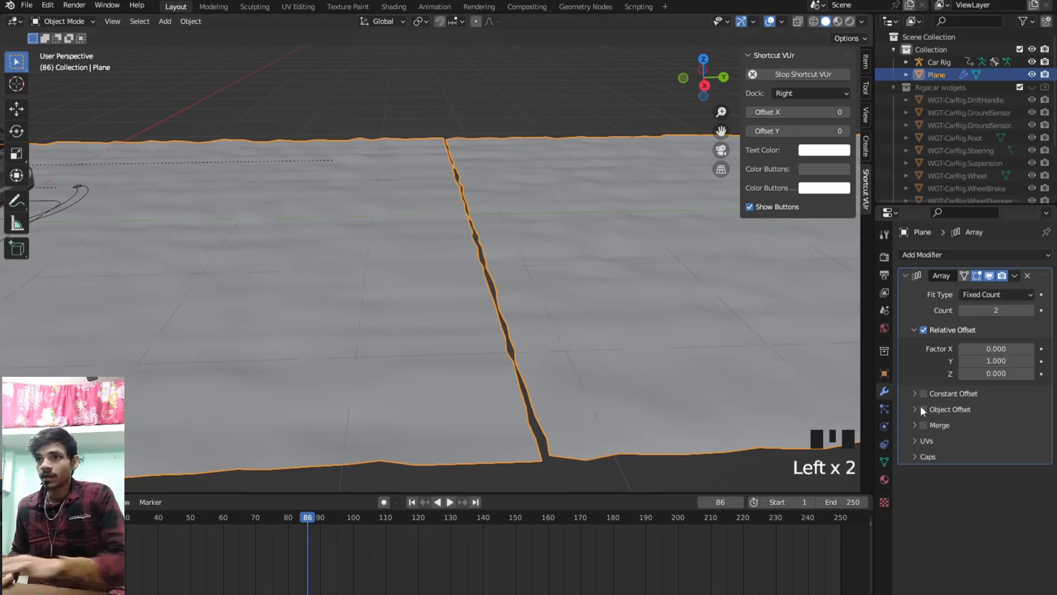
# - Try a relative Y offset of 1.05 in the plane's Array modifier and inspect the seam between the copies
pyautogui.click(992, 361)
pyautogui.write('1.0')
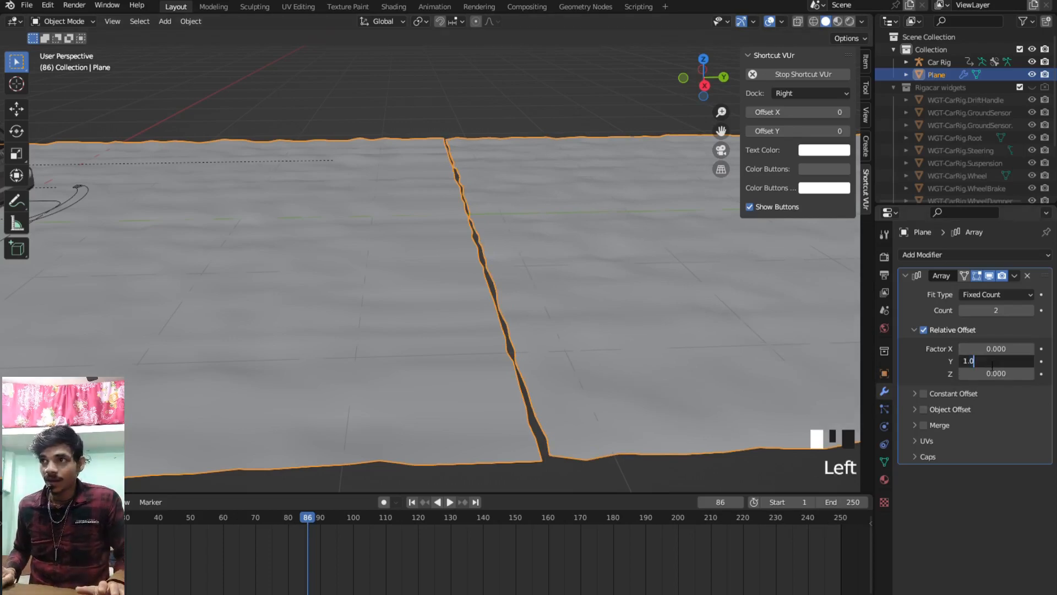
pyautogui.write('5')
pyautogui.press('Return')
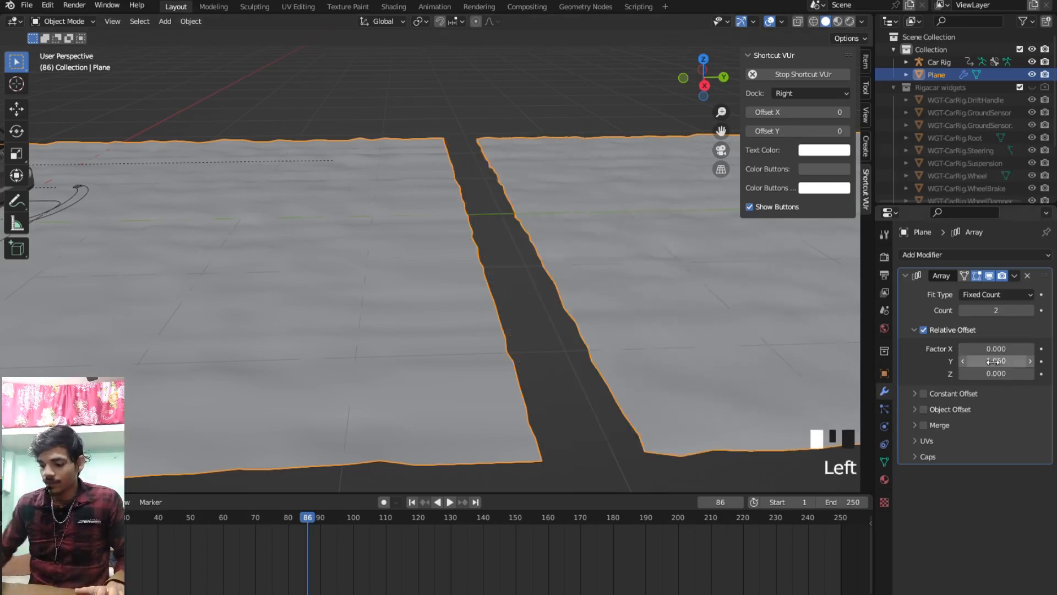
pyautogui.click(991, 363)
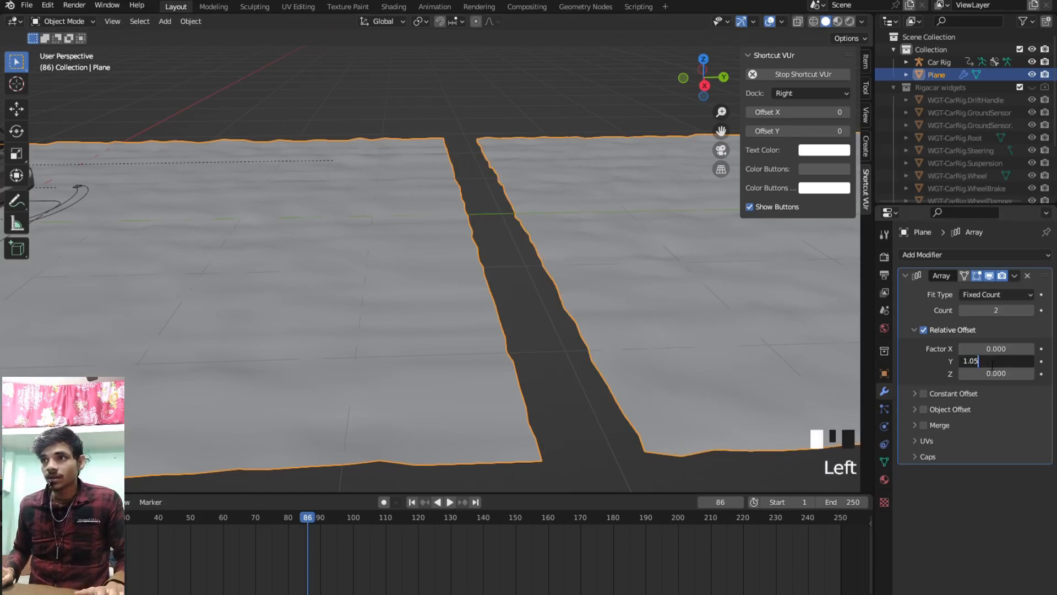
pyautogui.press('BackSpace')
pyautogui.press('BackSpace')
pyautogui.press('BackSpace')
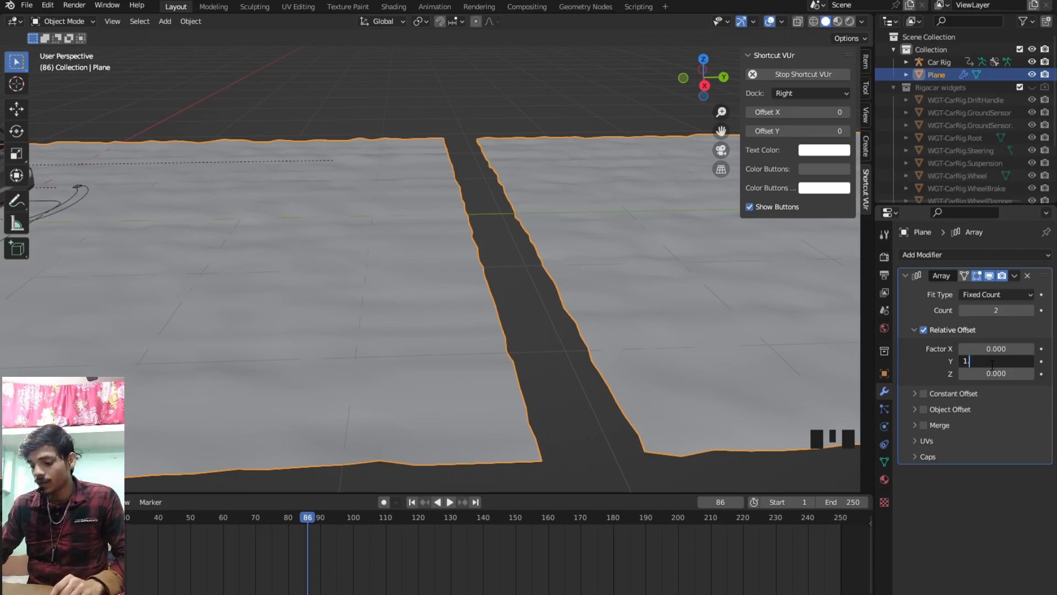
pyautogui.write('.05')
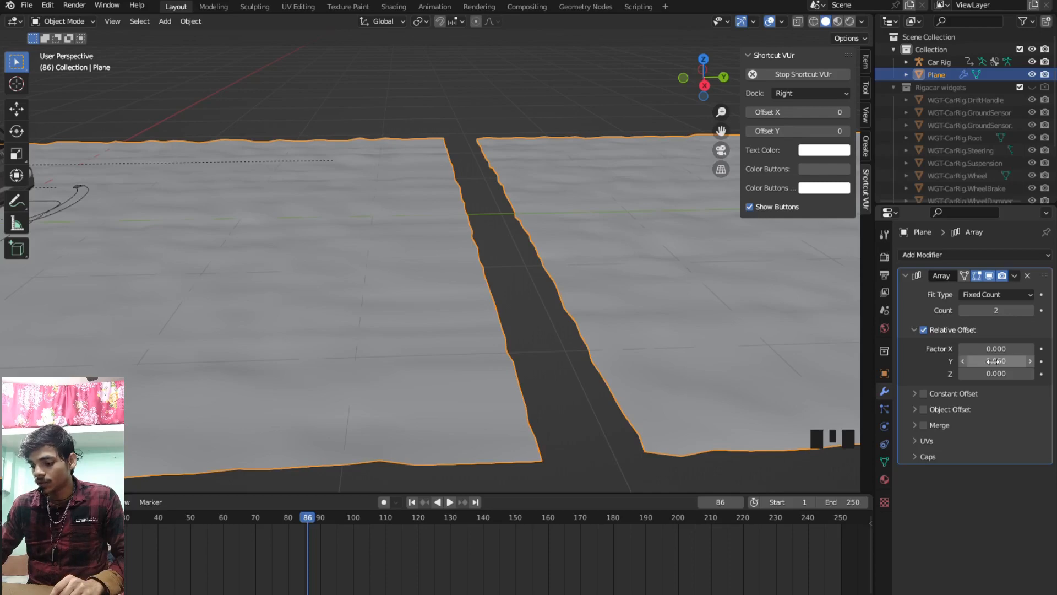
pyautogui.press('Return')
pyautogui.scroll(-4, 677, 384)
pyautogui.moveTo(677, 384); pyautogui.dragTo(641, 371, button='middle')
pyautogui.scroll(3, 671, 374)
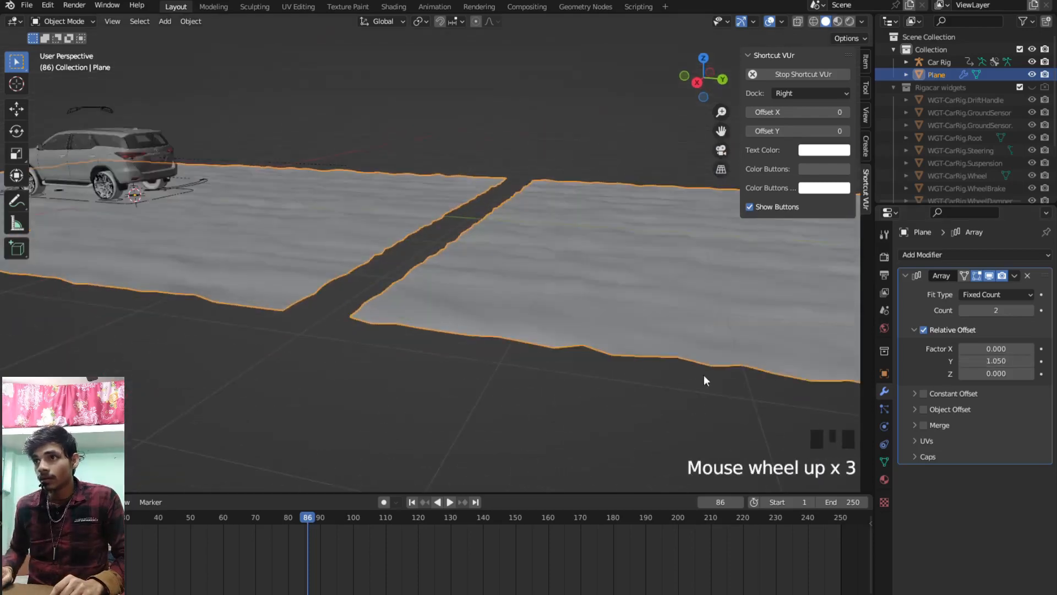
# - Try relative Y offsets of 0.950 and 0.955 in the Array modifier to overlap the two ground copies
pyautogui.click(962, 359)
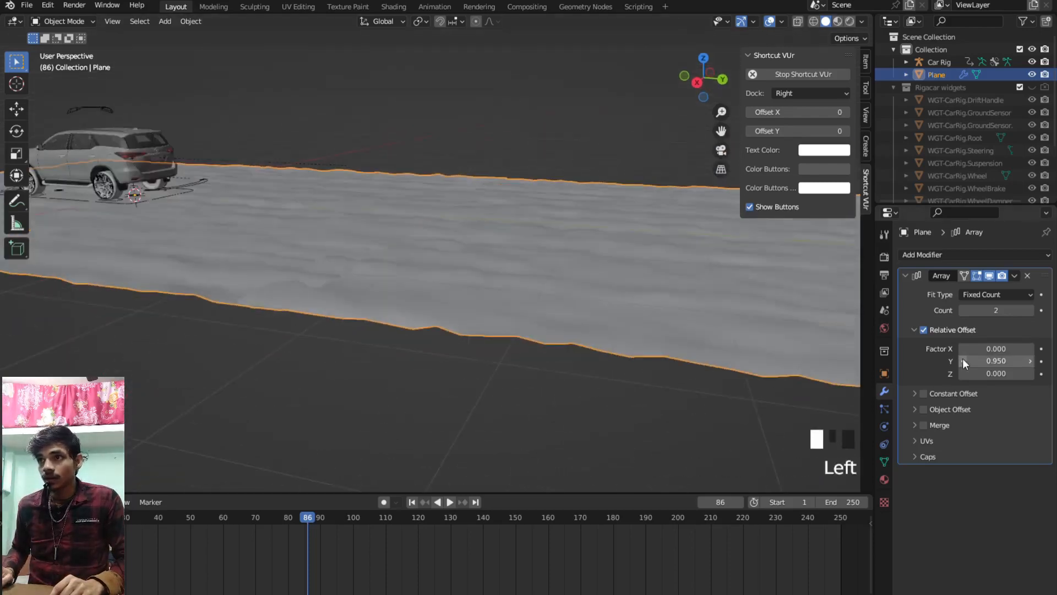
pyautogui.moveTo(577, 356); pyautogui.dragTo(599, 370, button='middle')
pyautogui.scroll(2, 716, 370)
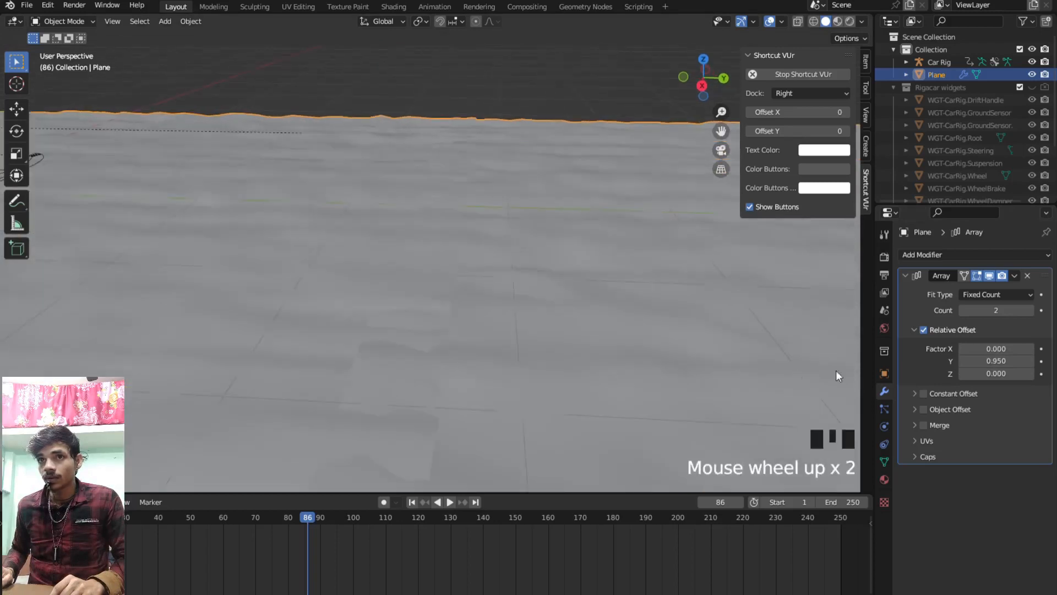
pyautogui.click(994, 362)
pyautogui.click(994, 362)
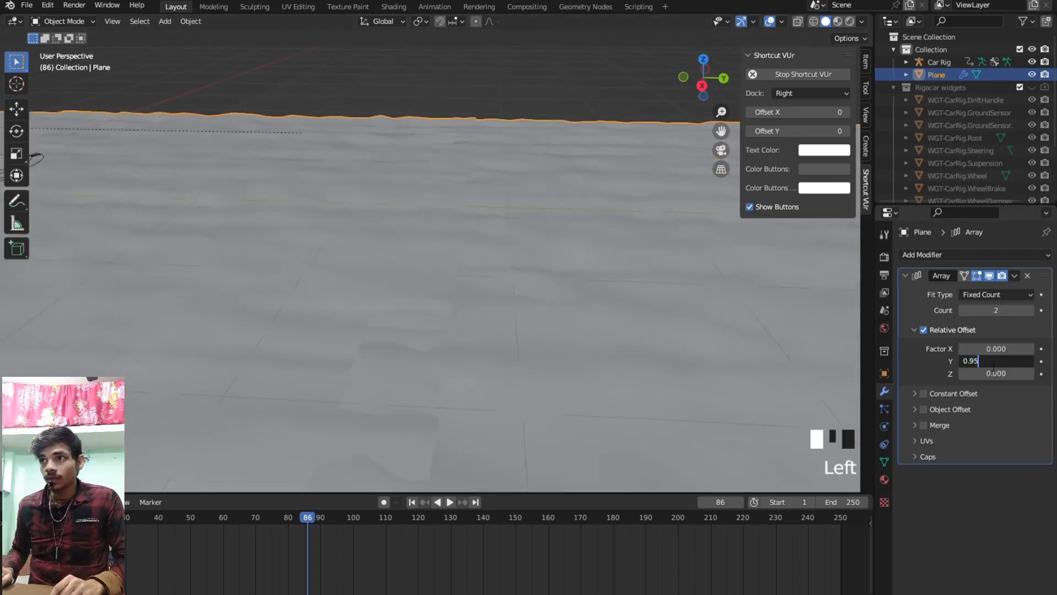
pyautogui.write('5')
pyautogui.press('Return')
# - Try a relative Y offset of 0.980 in the ground plane's Array modifier
pyautogui.click(997, 362)
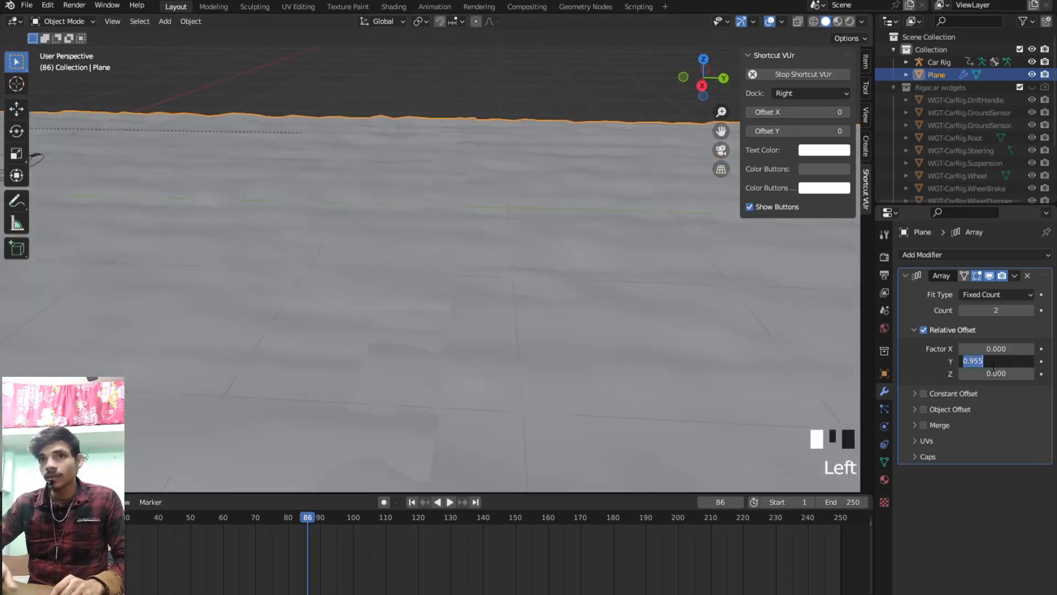
pyautogui.click(995, 363)
pyautogui.press('BackSpace')
pyautogui.press('BackSpace')
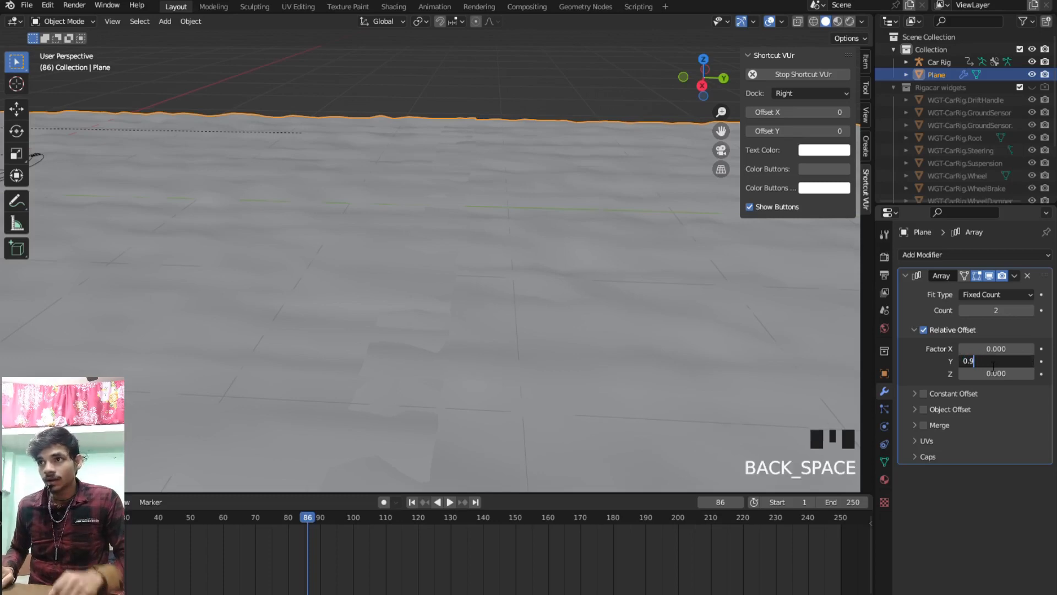
pyautogui.write('80')
pyautogui.press('Return')
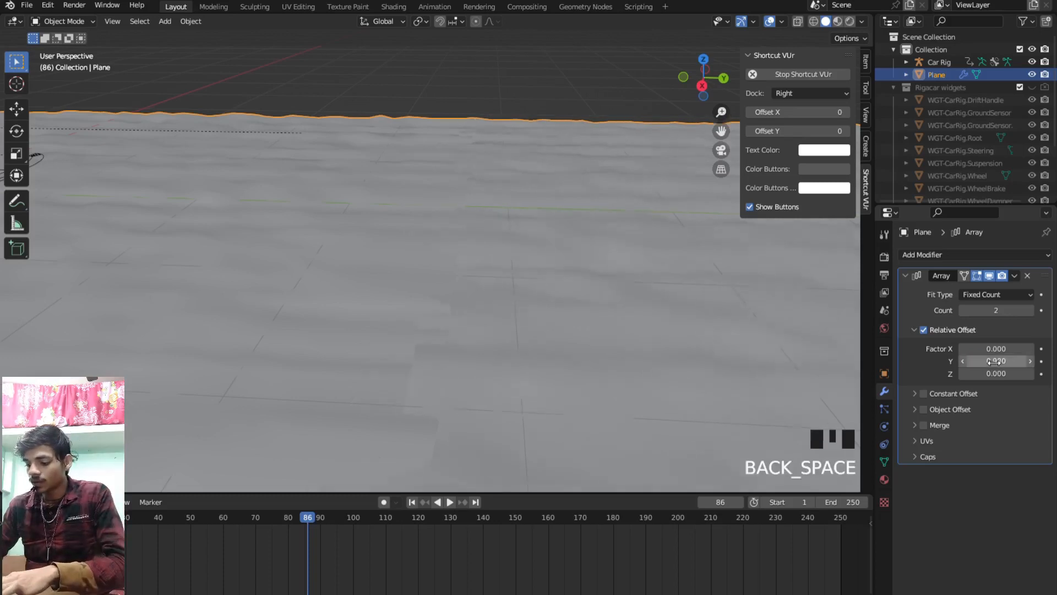
# - Try a relative Y offset of 0.990 in the Array modifier and check the ground seam from the side
pyautogui.click(993, 365)
pyautogui.click(991, 366)
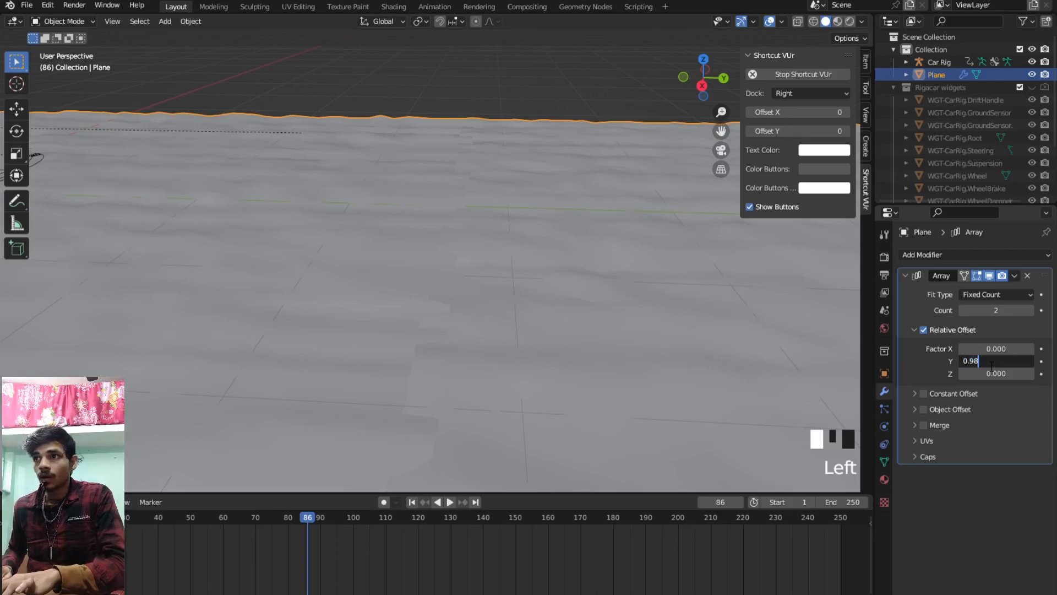
pyautogui.press('BackSpace')
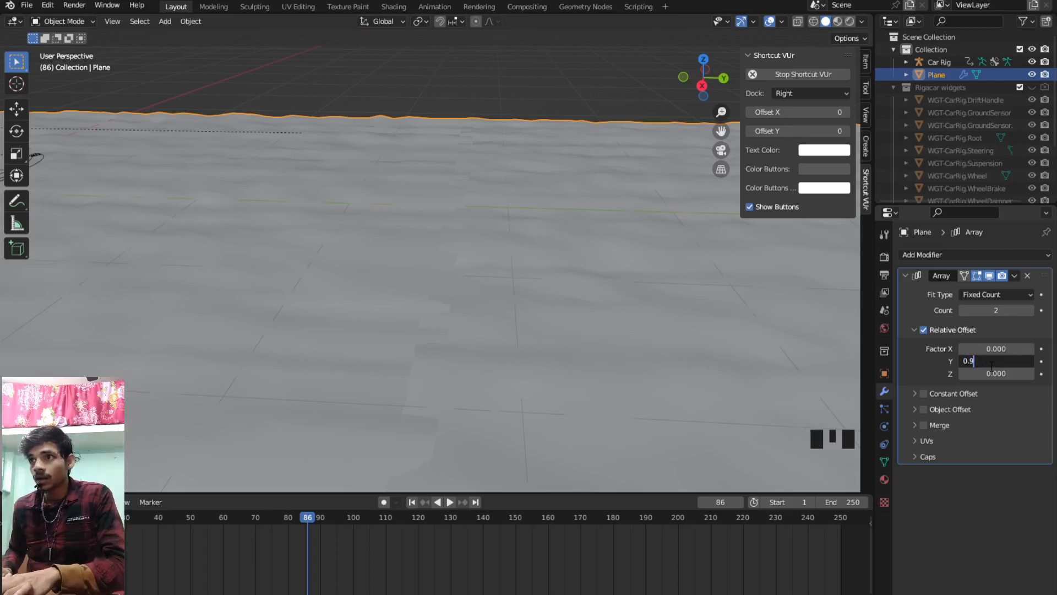
pyautogui.write('90')
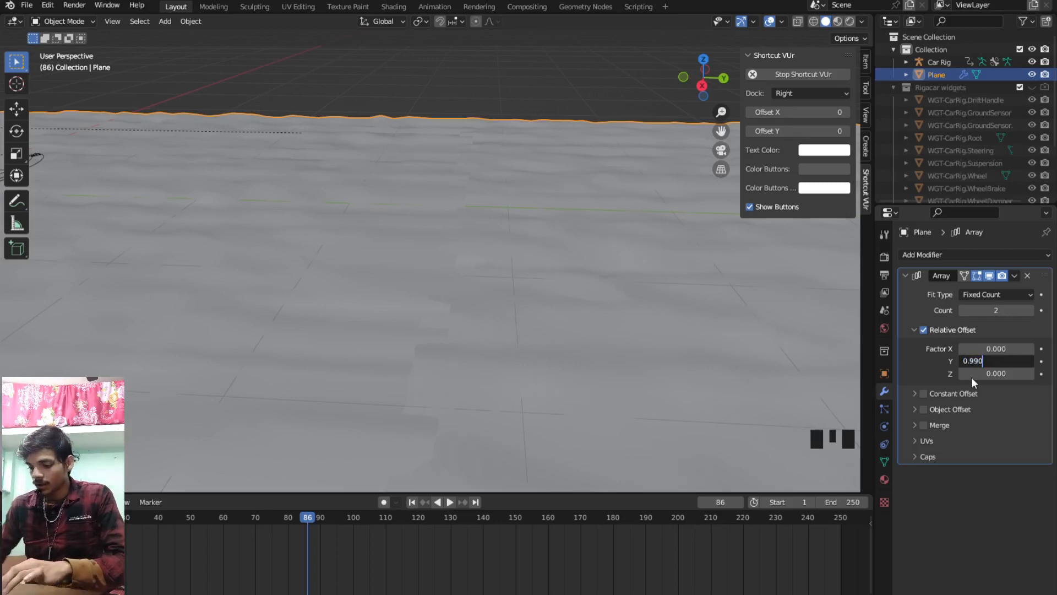
pyautogui.press('Return')
pyautogui.scroll(-3, 644, 380)
pyautogui.moveTo(645, 380); pyautogui.dragTo(477, 333, button='middle')
pyautogui.scroll(3, 599, 350)
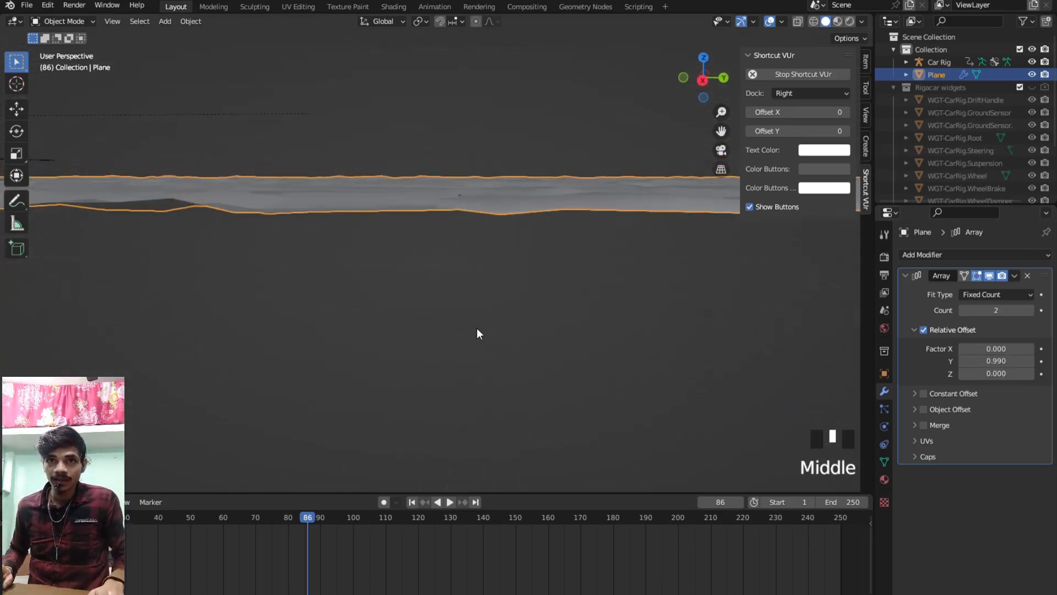
# - Set the Array's relative Y offset to 0.995 and inspect the seam between the ground copies
pyautogui.click(1007, 366)
pyautogui.click(1007, 366)
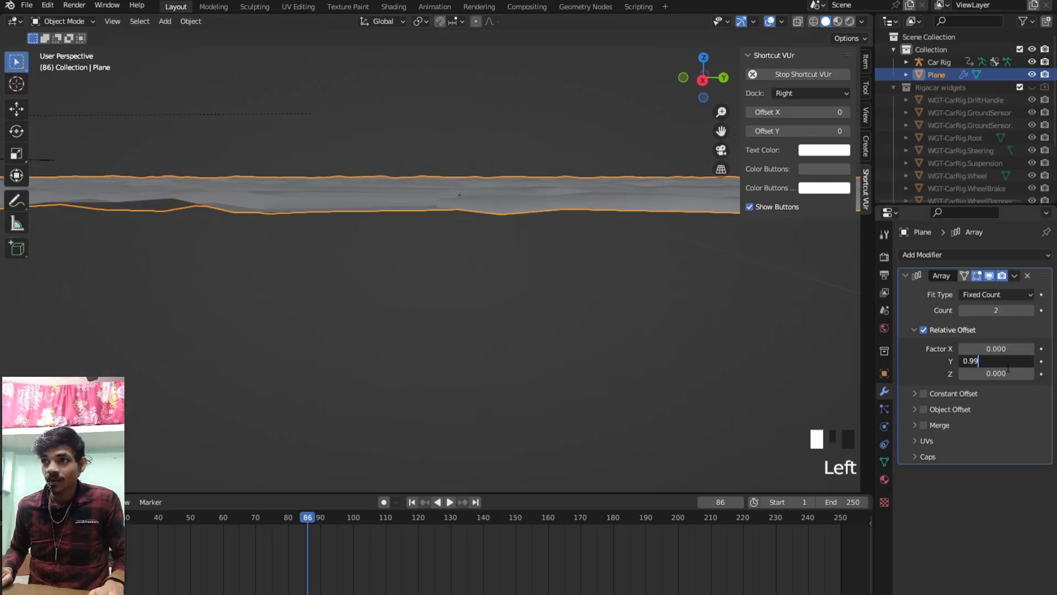
pyautogui.write('5')
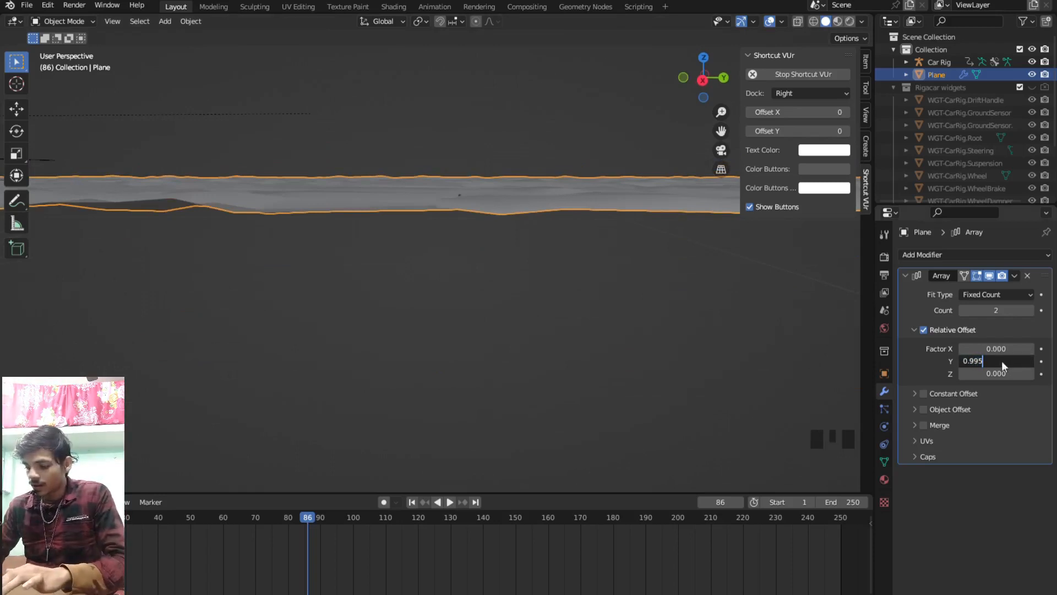
pyautogui.press('Return')
pyautogui.scroll(-1, 595, 279)
pyautogui.moveTo(596, 279); pyautogui.dragTo(529, 297, button='middle')
pyautogui.scroll(2, 600, 316)
pyautogui.scroll(3, 586, 293)
pyautogui.scroll(1, 586, 299)
pyautogui.scroll(-5, 563, 331)
pyautogui.scroll(3, 528, 297)
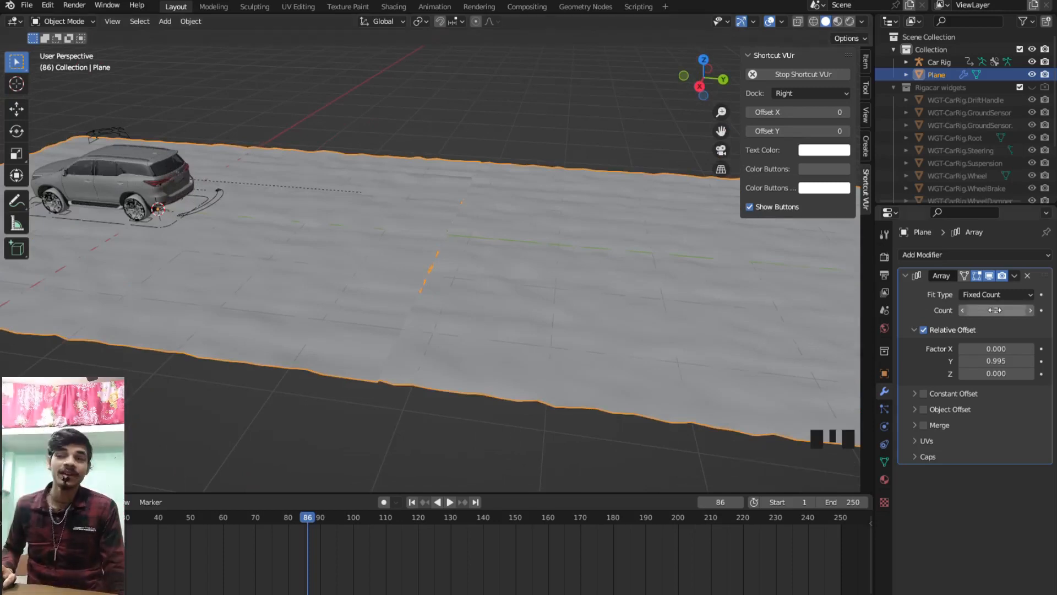
# - Set the Array's relative Y offset to -0.995 so the ground extends in front of the car
pyautogui.scroll(-5, 649, 327)
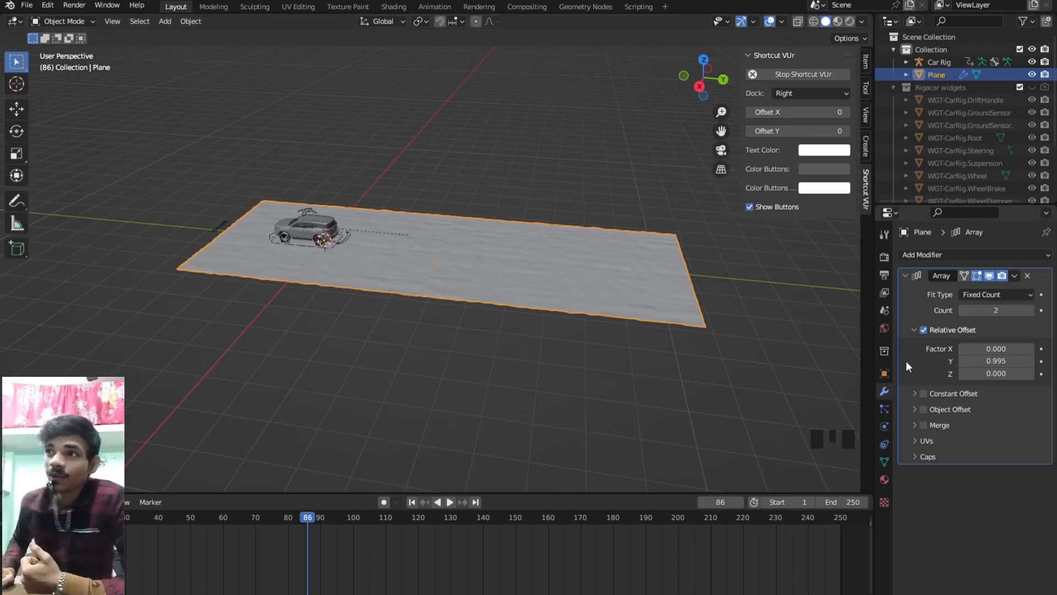
pyautogui.click(975, 363)
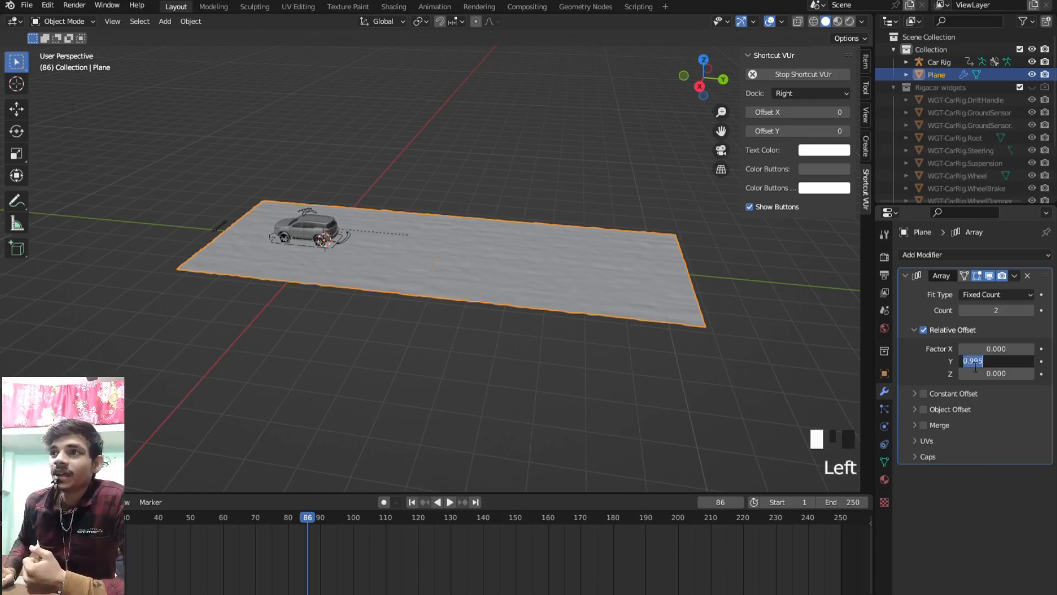
pyautogui.press('Left')
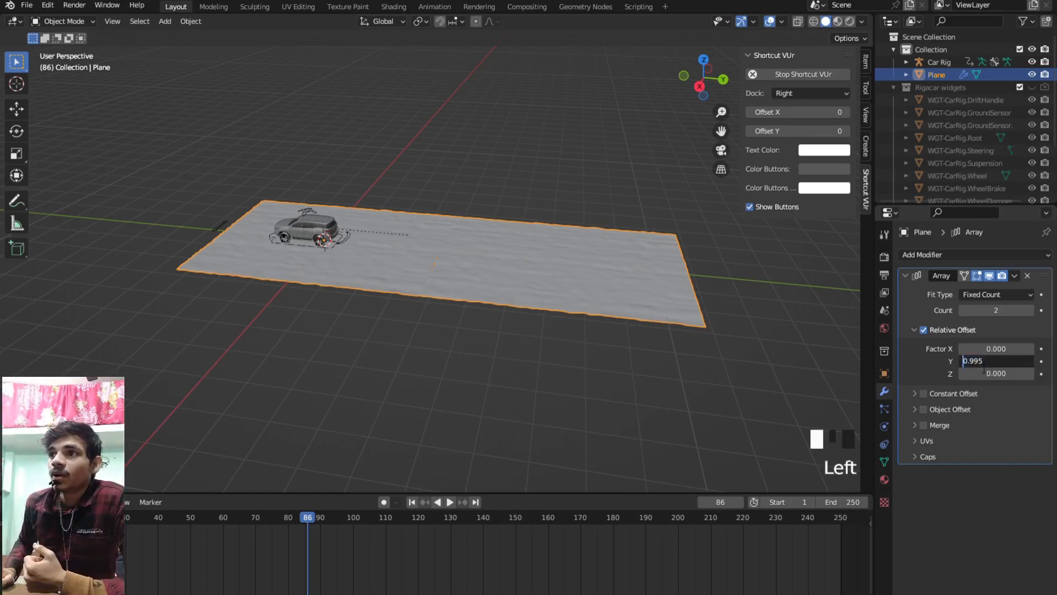
pyautogui.write('-')
pyautogui.press('Return')
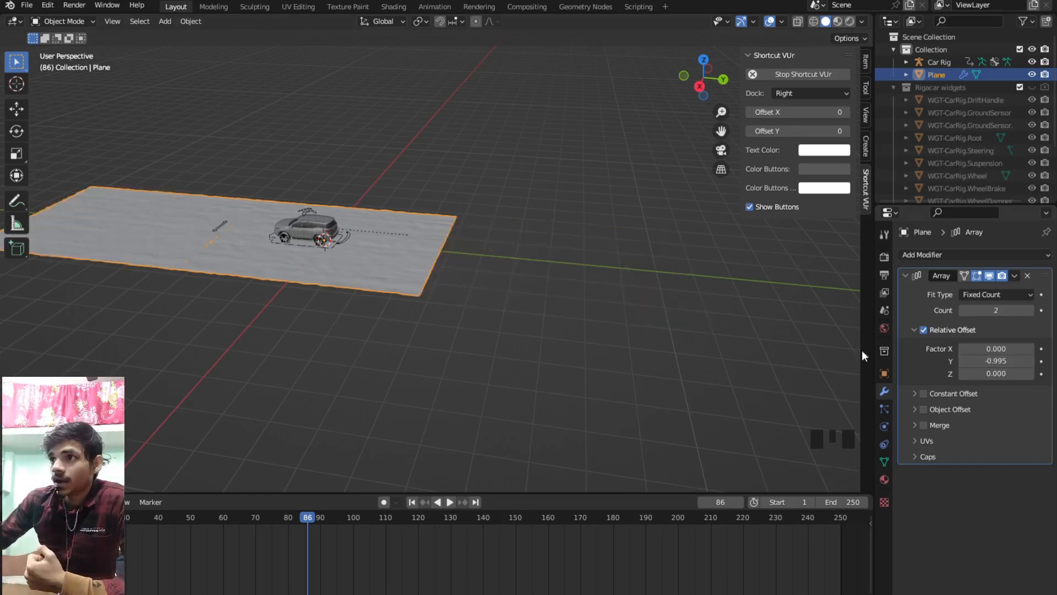
# - Raise the Array modifier's count to 10 to make a long strip of ground
pyautogui.scroll(-2, 573, 305)
pyautogui.scroll(-3, 461, 302)
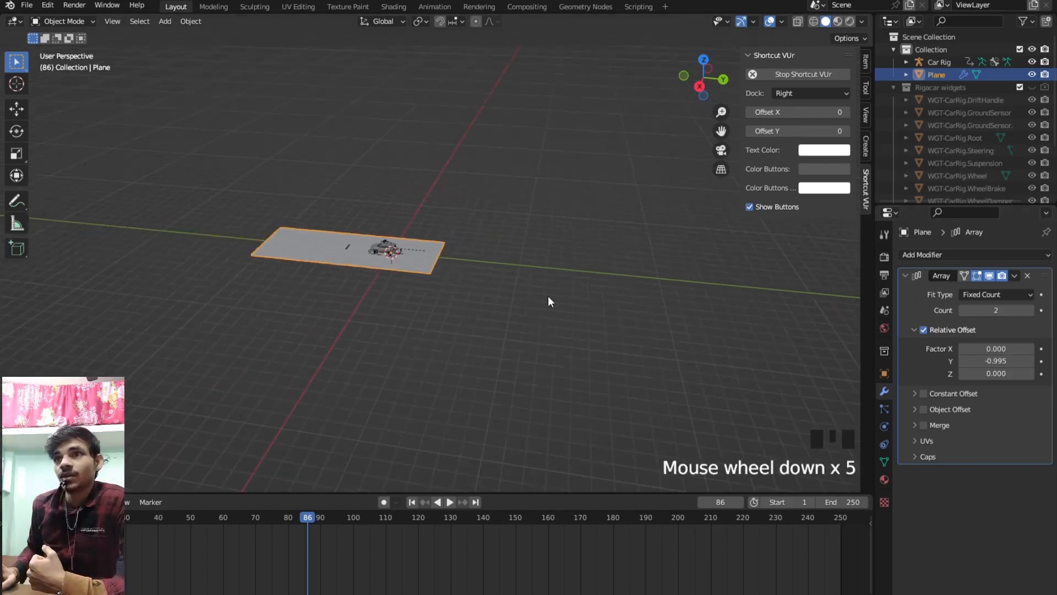
pyautogui.click(1028, 310)
pyautogui.click(1027, 310)
pyautogui.click(1027, 310)
pyautogui.click(1028, 310)
pyautogui.click(1027, 310)
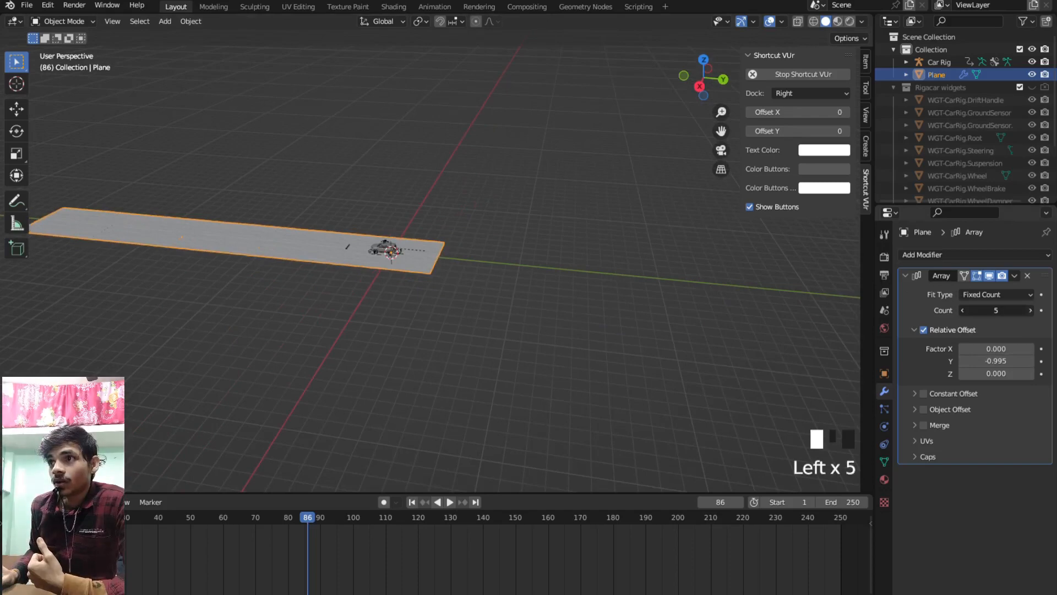
pyautogui.click(1027, 310)
pyautogui.click(1027, 310)
pyautogui.click(1027, 310)
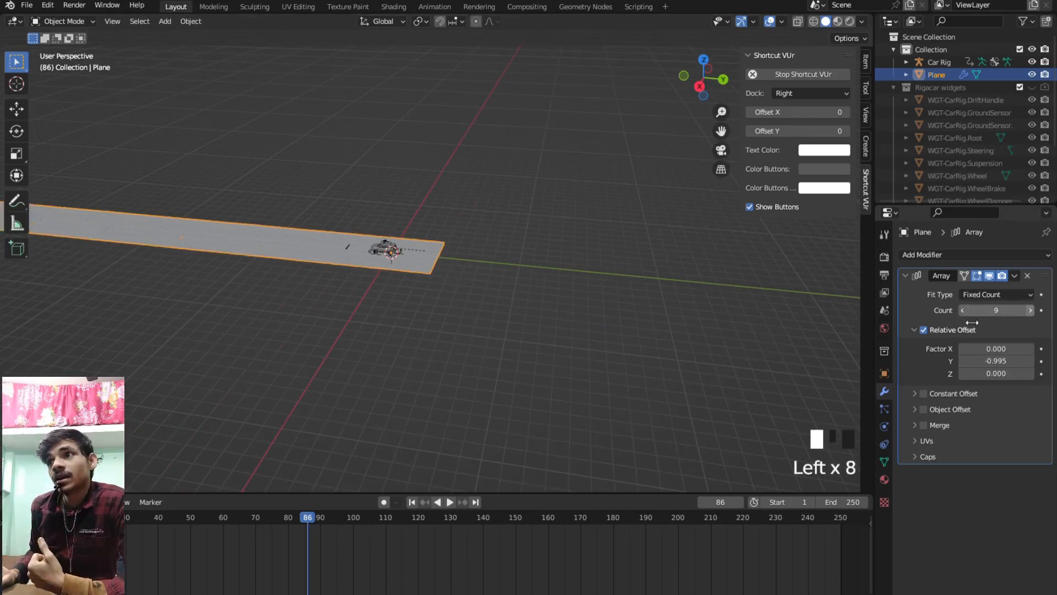
pyautogui.click(1029, 309)
pyautogui.scroll(-5, 474, 314)
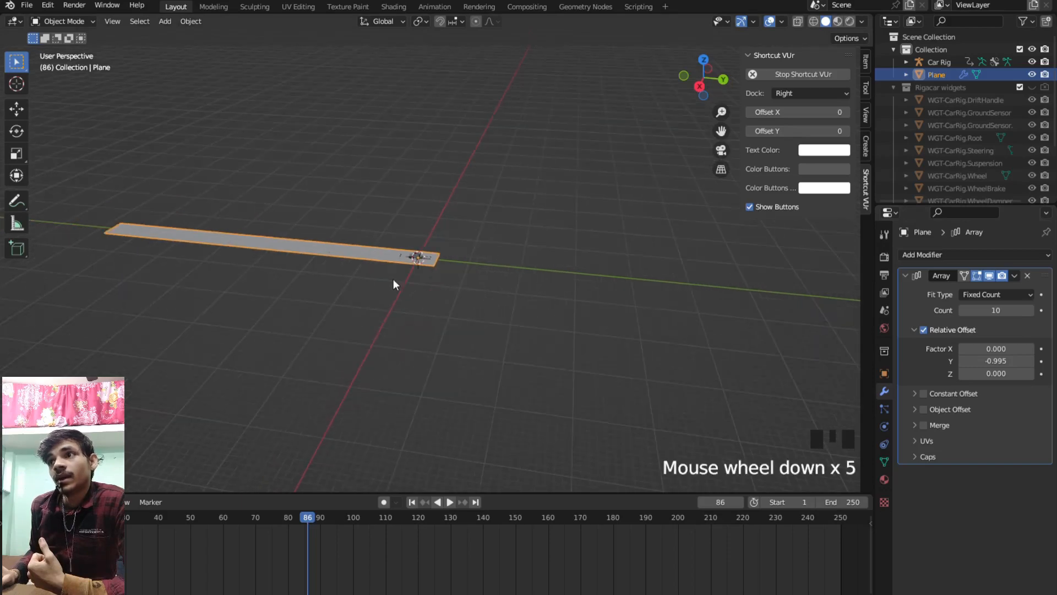
# - Apply the Array modifier to the ground plane
pyautogui.keyDown('shift'); pyautogui.moveTo(393, 278); pyautogui.dragTo(526, 300, button='middle'); pyautogui.keyUp('shift')
pyautogui.scroll(6, 501, 331)
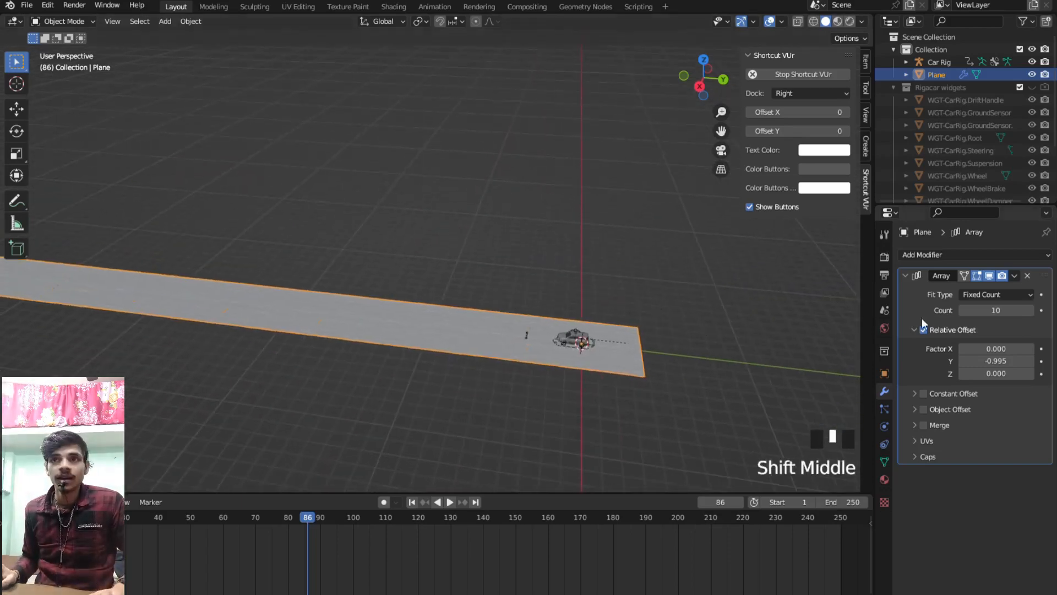
pyautogui.hotkey('ctrl', 'a')
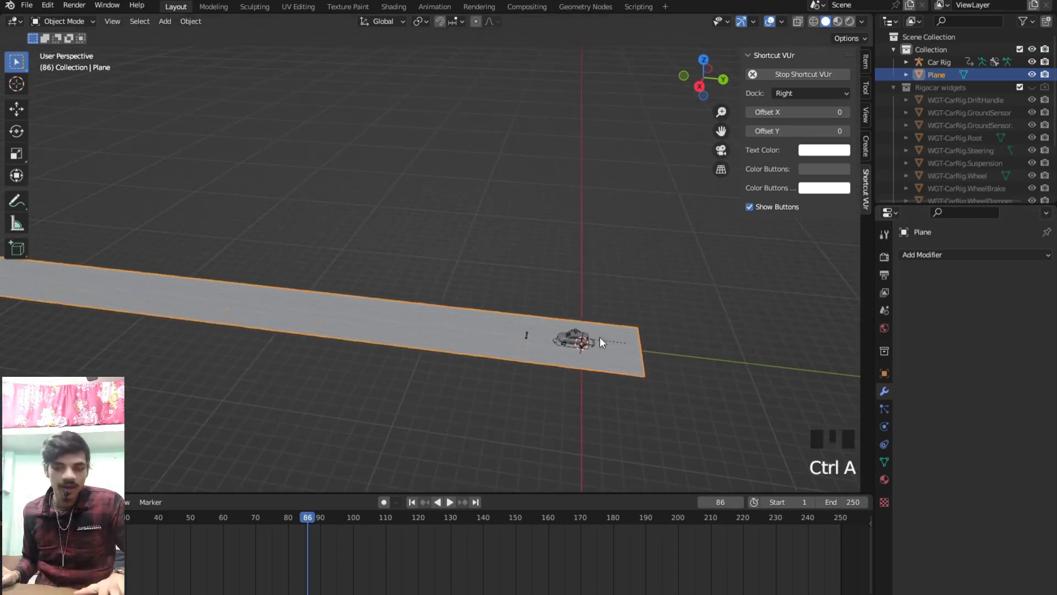
# - Select the Car Rig armature and switch it to Pose Mode
pyautogui.click(557, 345)
pyautogui.click(554, 344)
pyautogui.click(561, 345)
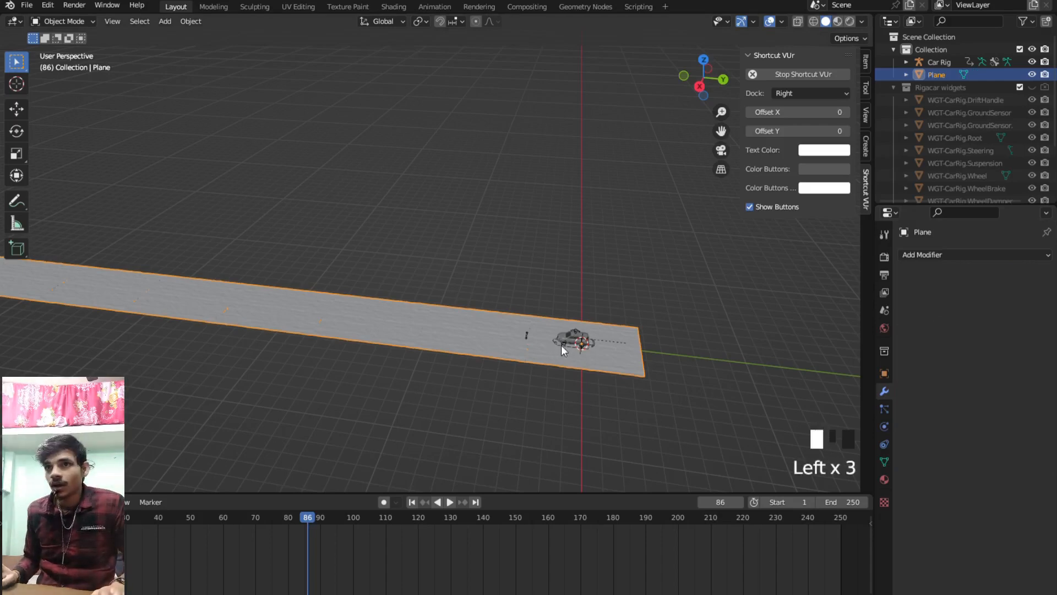
pyautogui.click(558, 342)
pyautogui.click(557, 342)
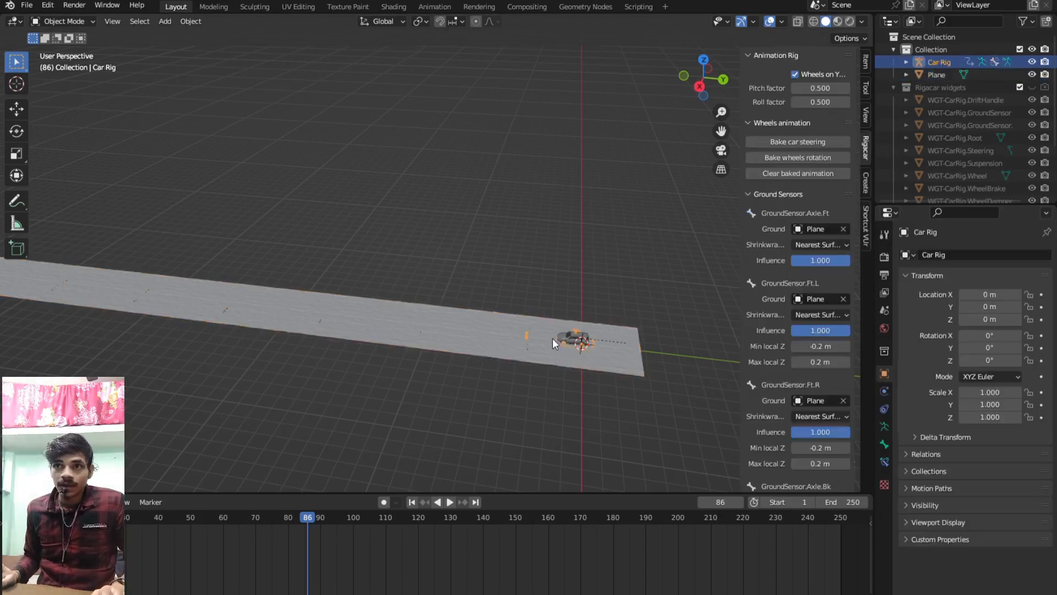
pyautogui.hotkey('ctrl', 'Tab')
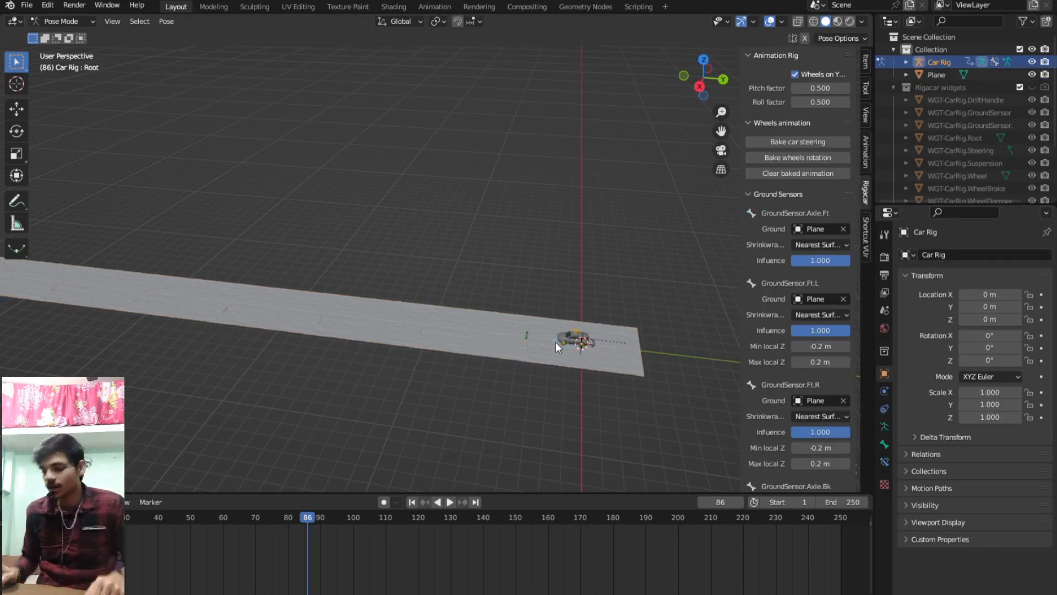
# - Frame the rig's selection and examine how the car and its wheels sit on the extended uneven ground
pyautogui.press('KP_Decimal')
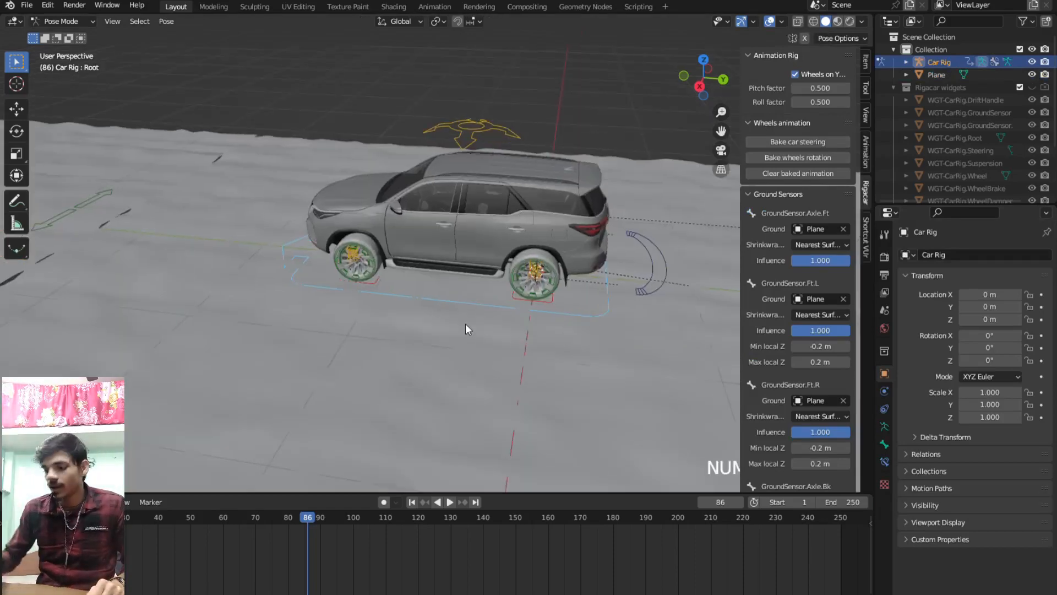
pyautogui.scroll(-2, 468, 313)
pyautogui.scroll(5, 457, 306)
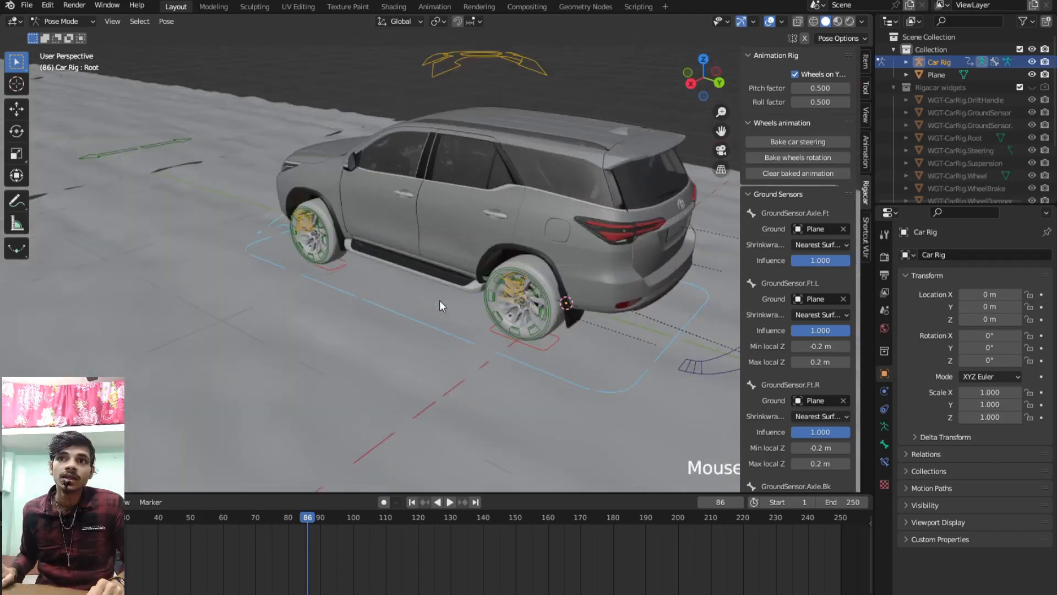
pyautogui.moveTo(361, 311); pyautogui.dragTo(235, 345, button='middle')
pyautogui.scroll(-3, 333, 299)
pyautogui.scroll(-4, 276, 305)
pyautogui.scroll(4, 293, 338)
pyautogui.moveTo(271, 313); pyautogui.dragTo(400, 356, button='middle')
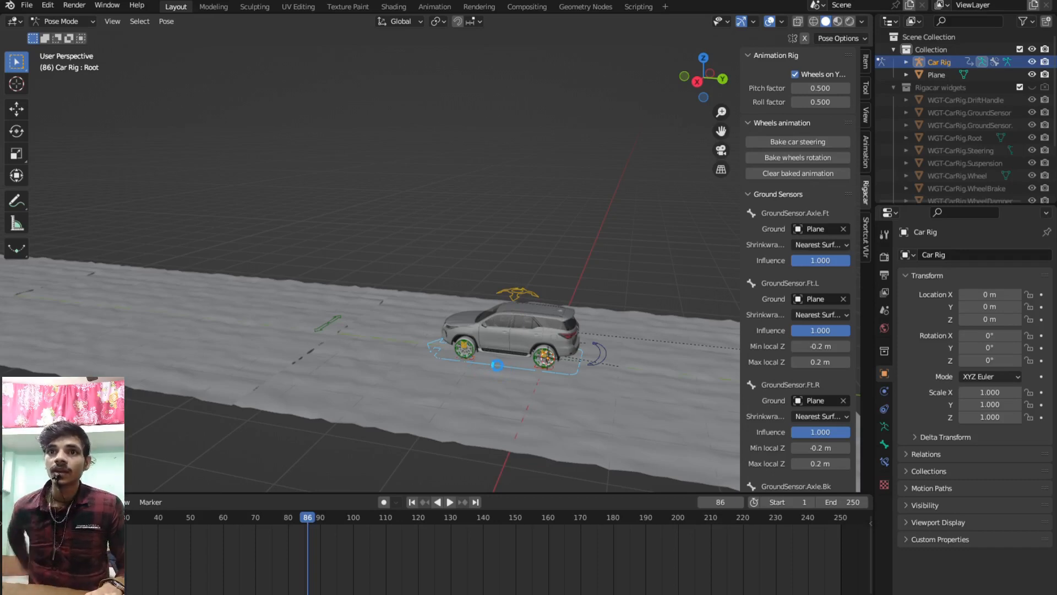
# - Undo back past the Pose Mode switch and the applied Array, so the ground plane's Array modifier is editable again
pyautogui.moveTo(479, 354); pyautogui.dragTo(487, 352, button='middle')
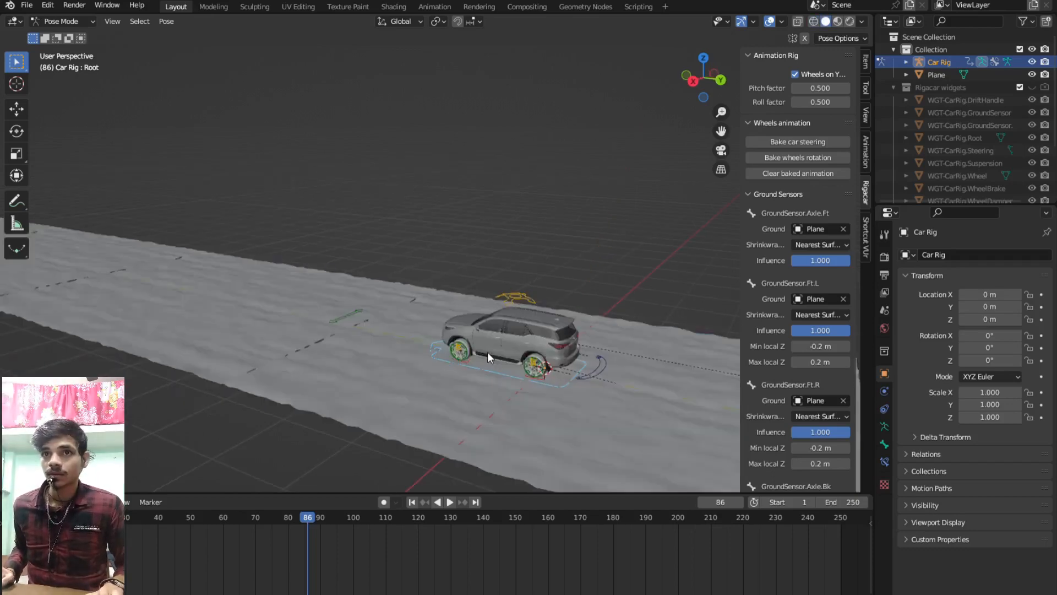
pyautogui.hotkey('ctrl', 'z')
pyautogui.hotkey('ctrl', 'z')
pyautogui.hotkey('ctrl', 'z')
pyautogui.hotkey('ctrl', 'z')
pyautogui.hotkey('ctrl', 'z')
pyautogui.hotkey('ctrl', 'z')
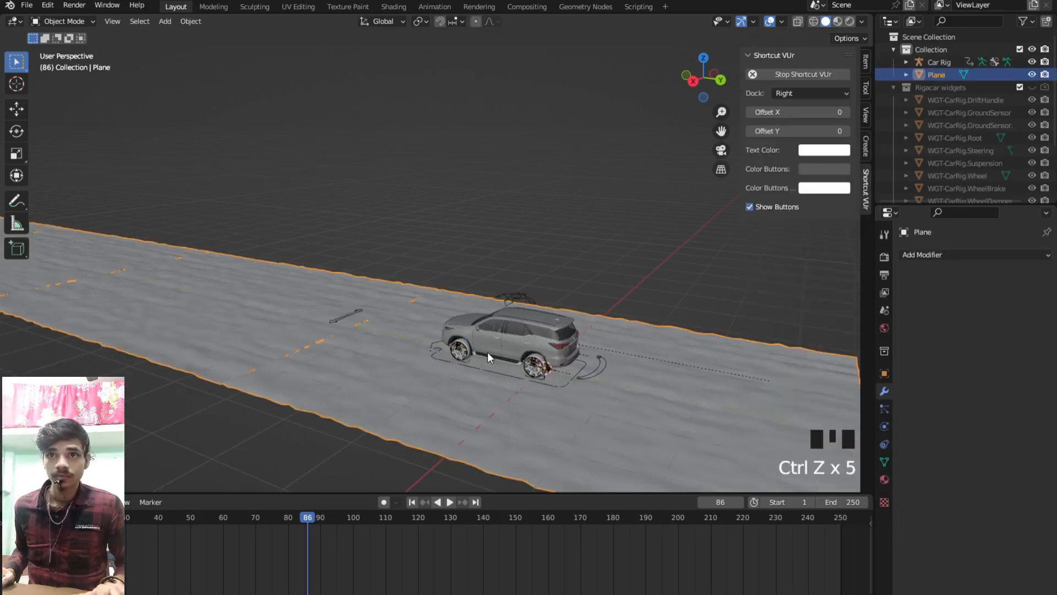
pyautogui.hotkey('ctrl', 'z')
pyautogui.hotkey('ctrl', 'z')
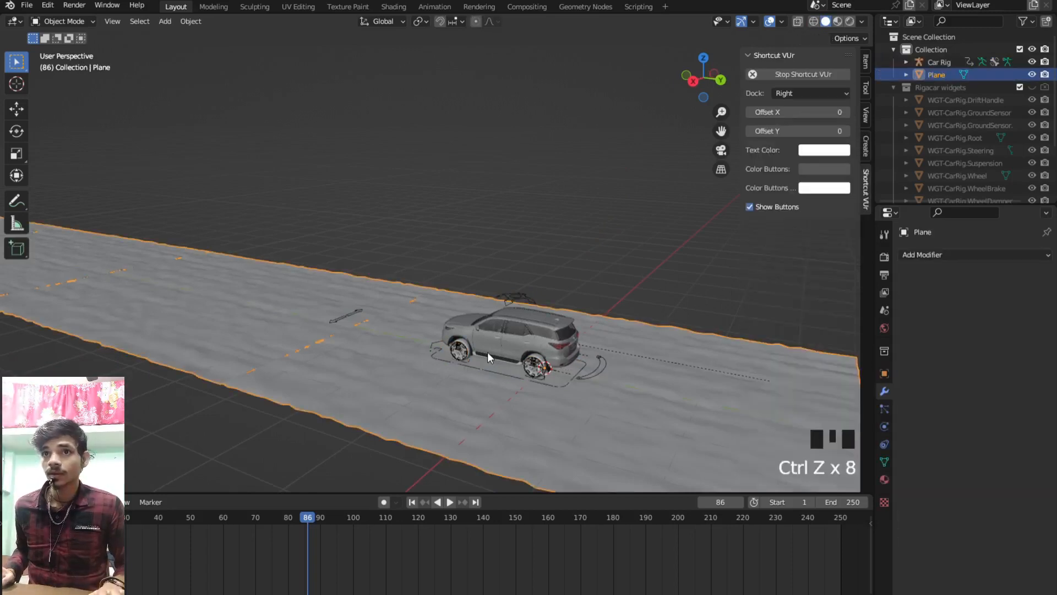
pyautogui.hotkey('ctrl', 'z')
pyautogui.hotkey('ctrl', 'z')
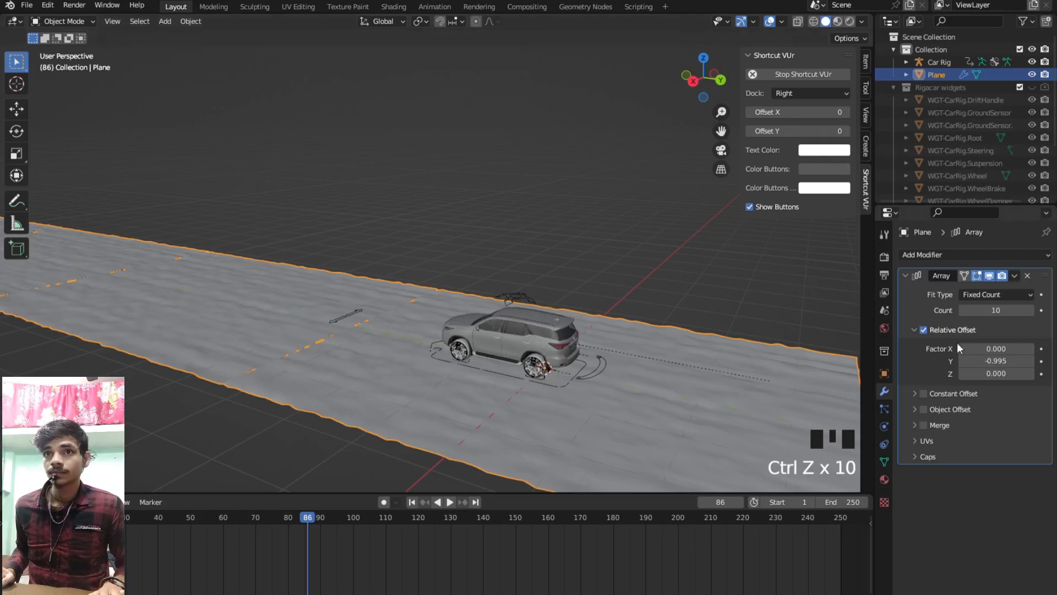
# - Set the Array's relative Y offset to -1 and check the seam between the ground copies
pyautogui.click(994, 363)
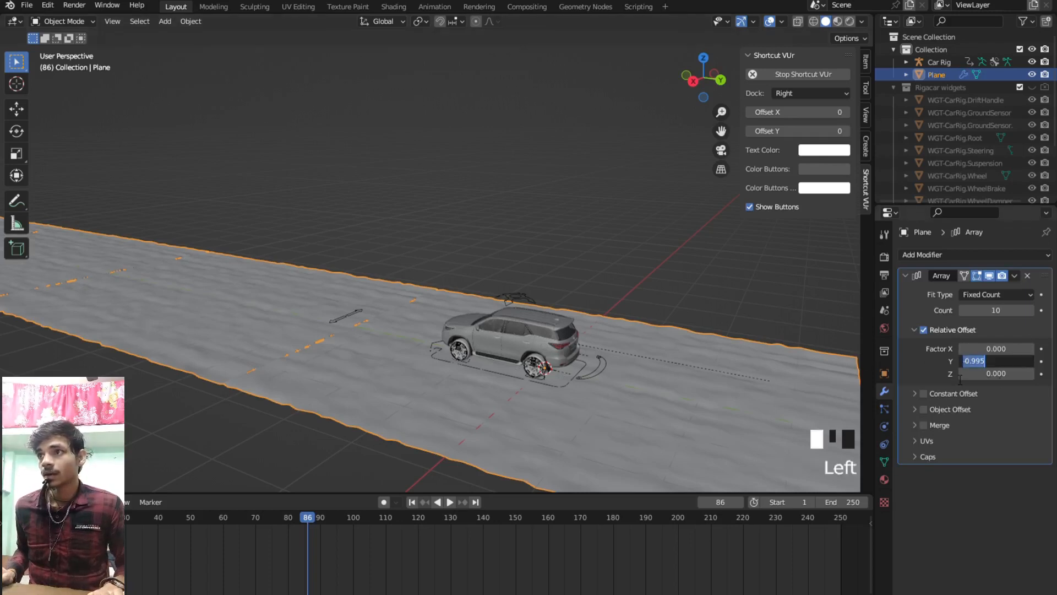
pyautogui.press('BackSpace')
pyautogui.write('-1')
pyautogui.press('Return')
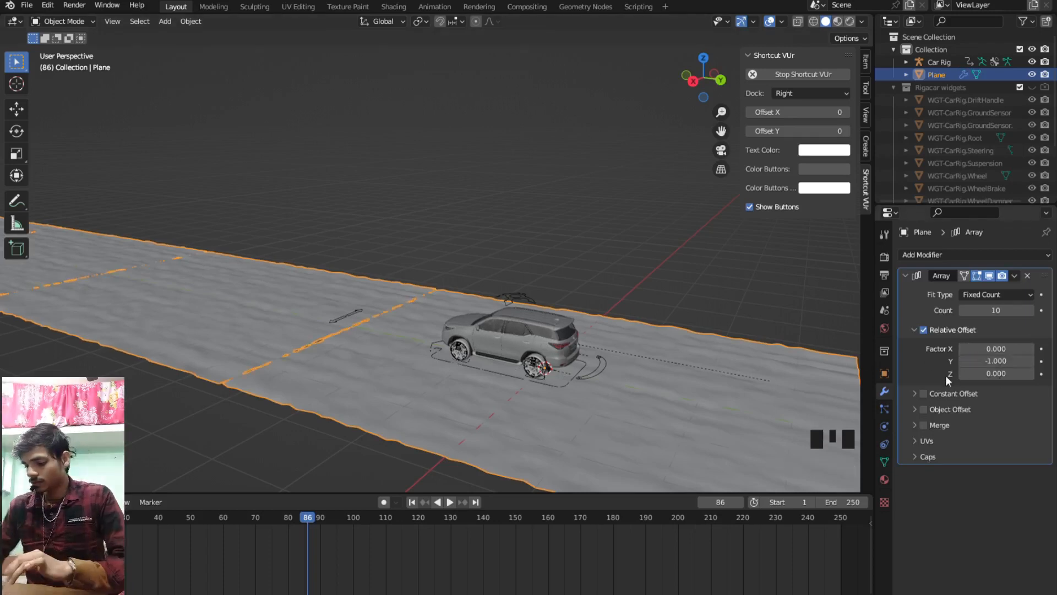
pyautogui.moveTo(457, 359); pyautogui.dragTo(483, 377, button='middle')
pyautogui.scroll(4, 343, 391)
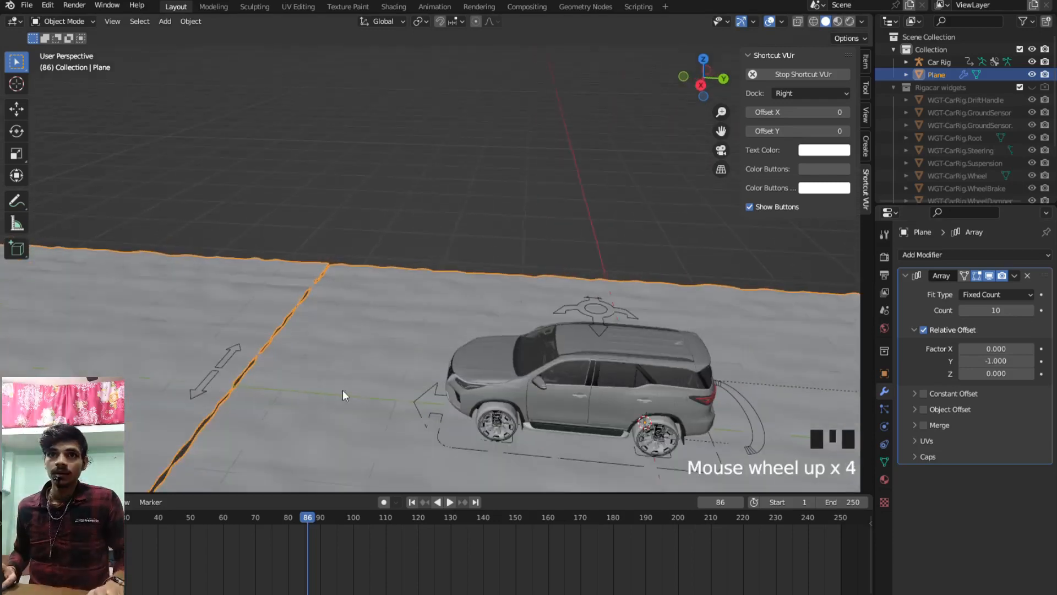
pyautogui.keyDown('shift'); pyautogui.moveTo(343, 391); pyautogui.dragTo(814, 295, button='middle'); pyautogui.keyUp('shift')
pyautogui.scroll(2, 469, 311)
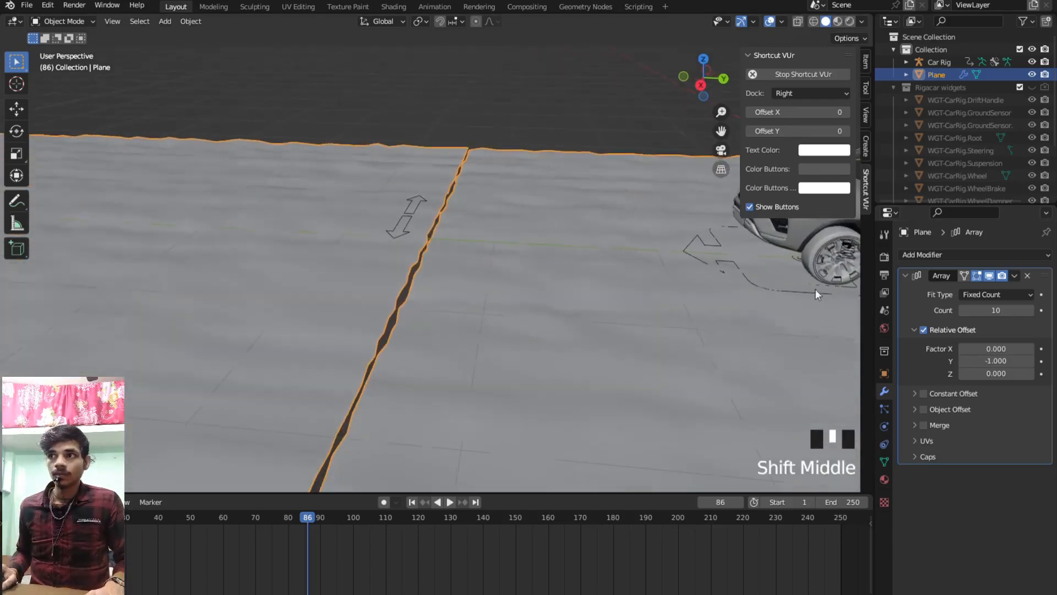
# - Try relative Y offsets of -1.1, -1 and -0.9 on the Array to close the gap between the ground copies
pyautogui.click(962, 359)
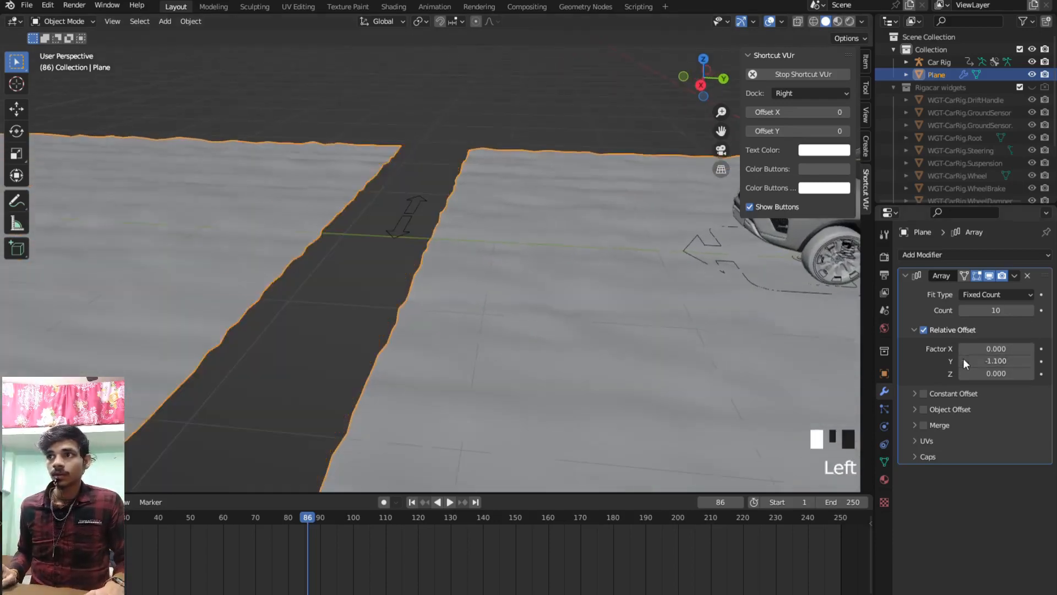
pyautogui.click(1031, 361)
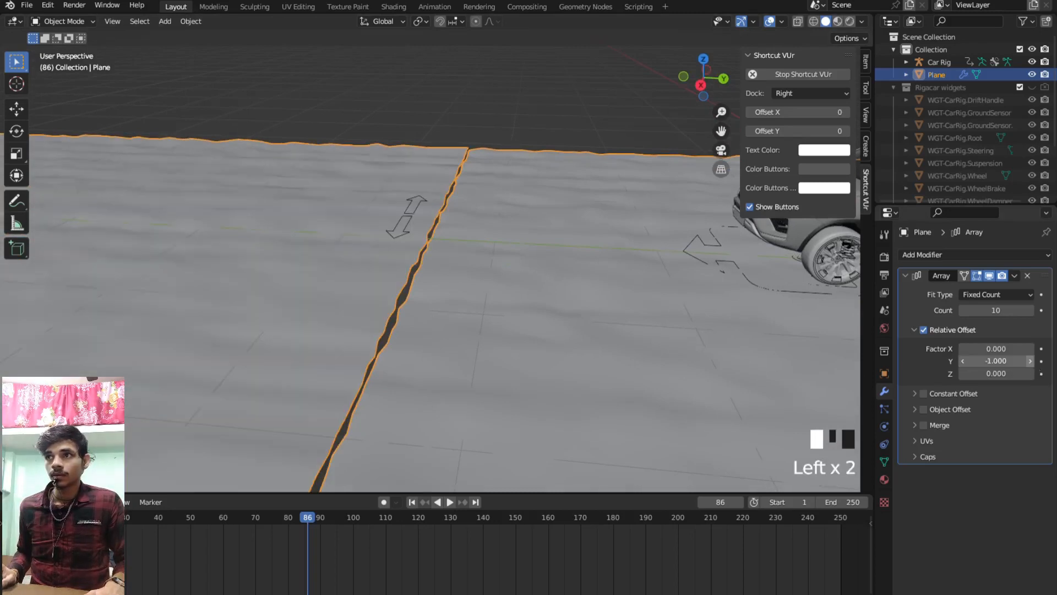
pyautogui.click(1031, 361)
pyautogui.scroll(-4, 672, 335)
pyautogui.moveTo(670, 331); pyautogui.dragTo(718, 331, button='middle')
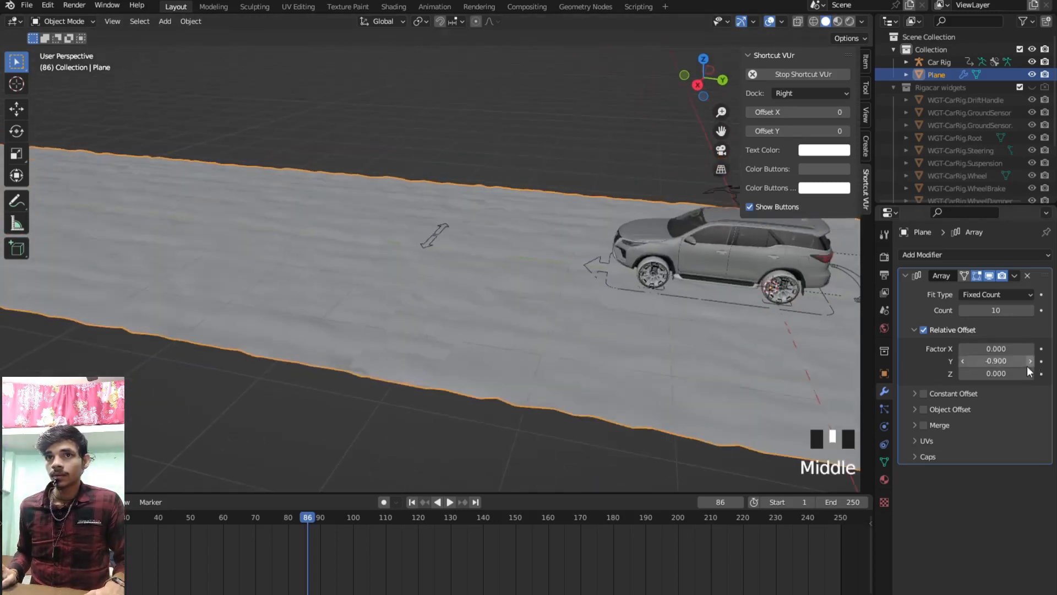
# - Set the Array's relative Y offset to -0.980 and check the overlap along the ground strip
pyautogui.click(1007, 361)
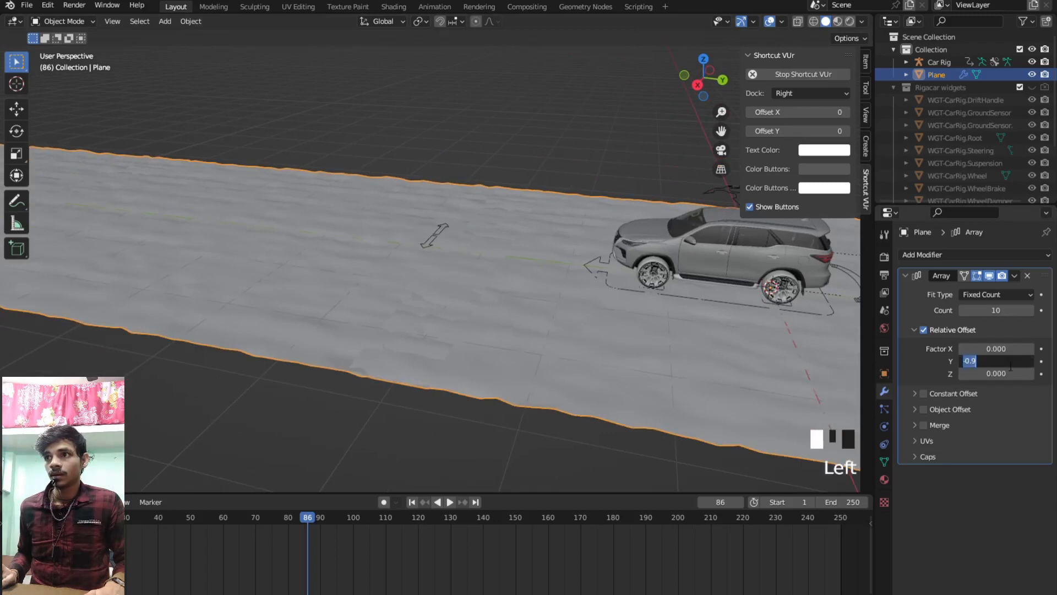
pyautogui.click(989, 364)
pyautogui.write('80')
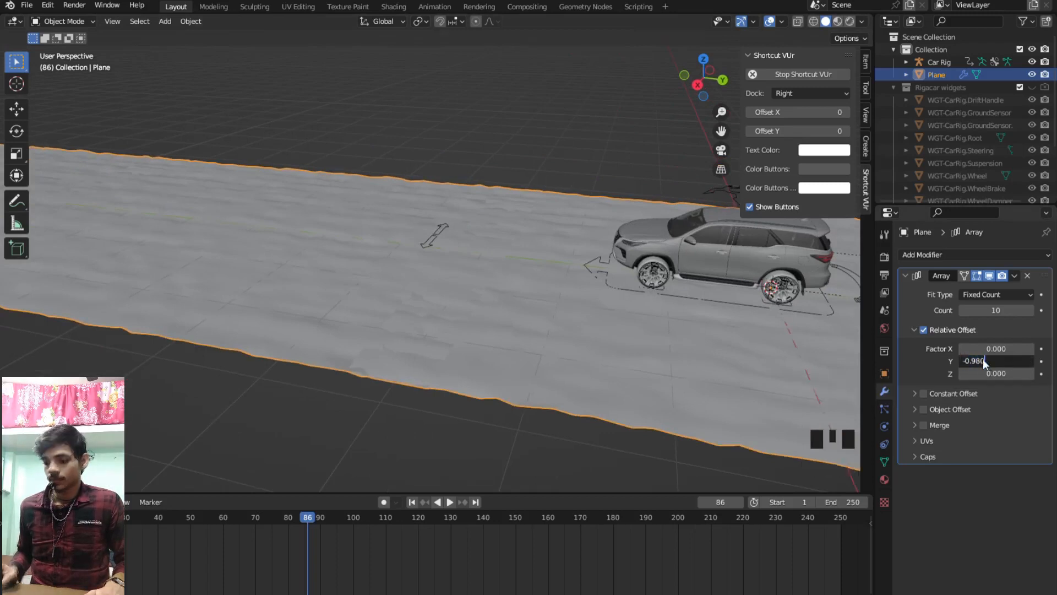
pyautogui.press('Return')
pyautogui.scroll(-4, 482, 259)
pyautogui.scroll(4, 455, 263)
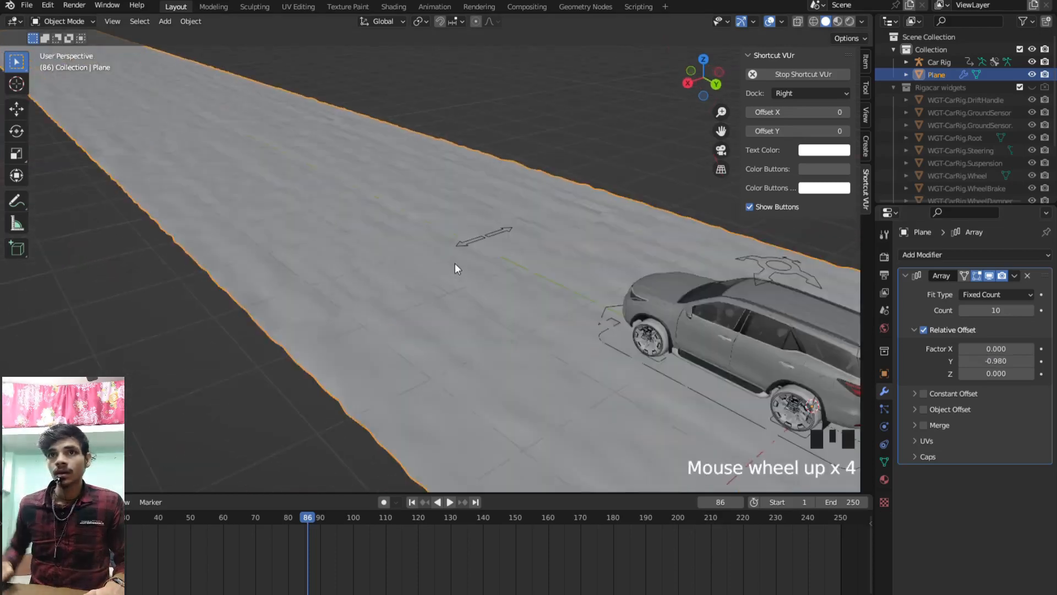
pyautogui.moveTo(455, 262)
pyautogui.mouseDown(button='middle')
pyautogui.moveTo(421, 232)
pyautogui.moveTo(457, 245)
pyautogui.mouseUp(button='middle')
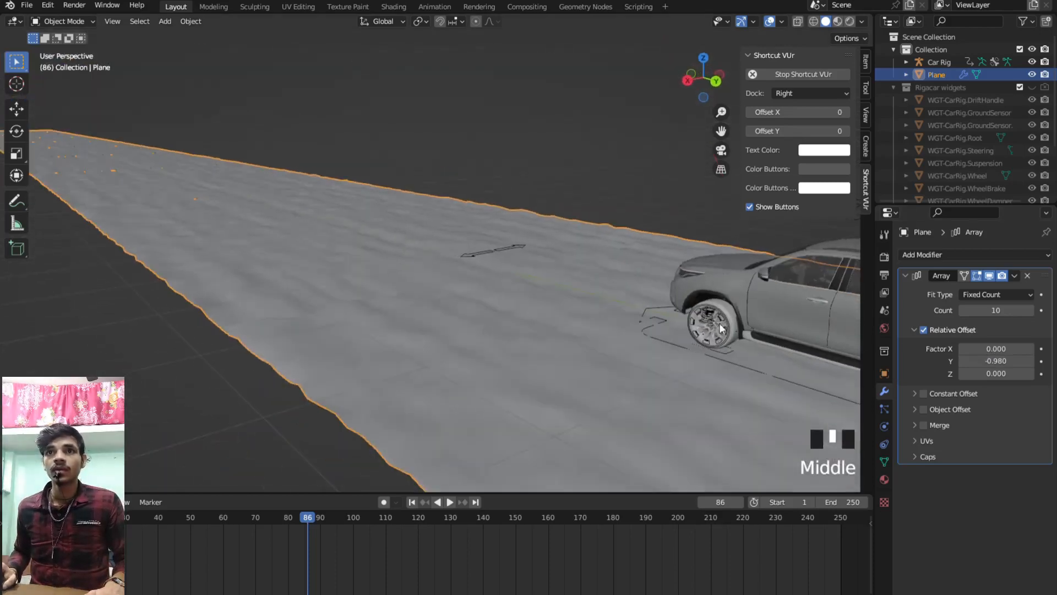
# - Apply the Array modifier with its refined offset to the ground plane
pyautogui.hotkey('ctrl', 'a')
pyautogui.moveTo(434, 283); pyautogui.dragTo(532, 280, button='middle')
pyautogui.click(531, 285)
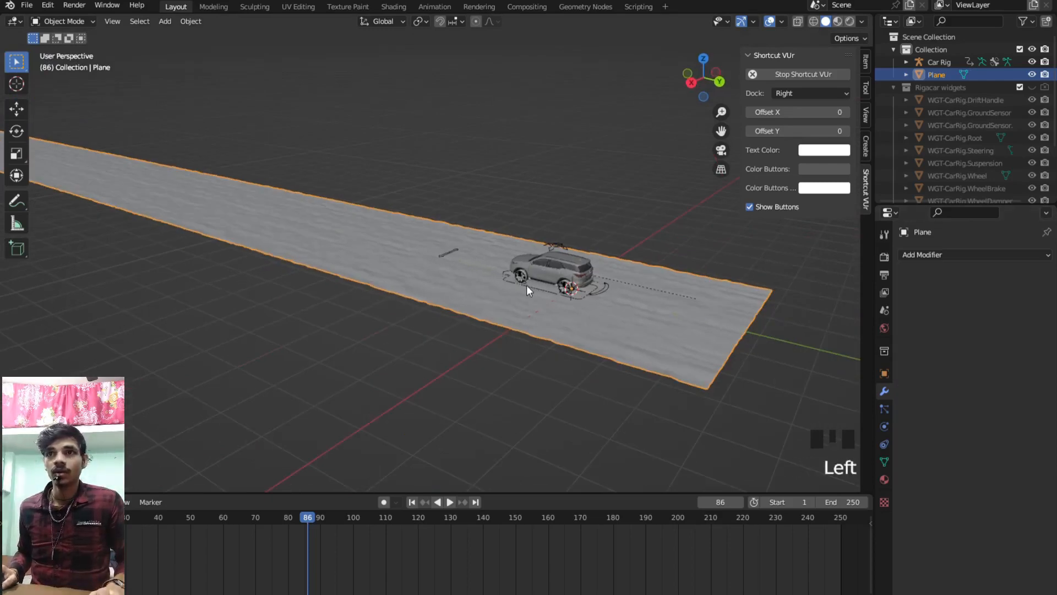
# - Select the Car Rig armature again and put it into Pose Mode
pyautogui.click(524, 287)
pyautogui.click(533, 290)
pyautogui.click(546, 290)
pyautogui.click(546, 291)
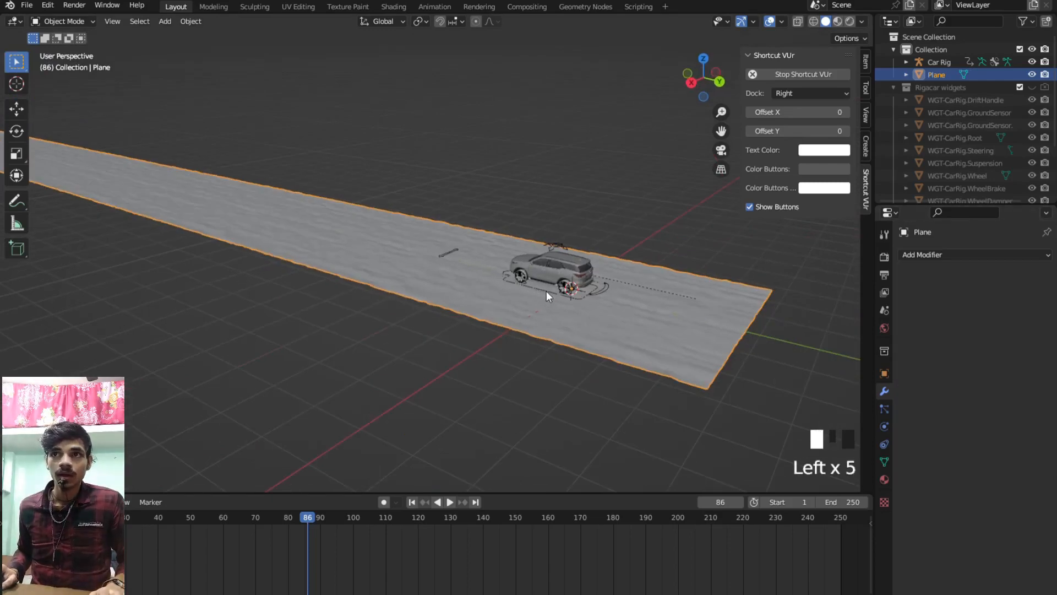
pyautogui.scroll(7, 551, 291)
pyautogui.scroll(-4, 674, 279)
pyautogui.click(661, 233)
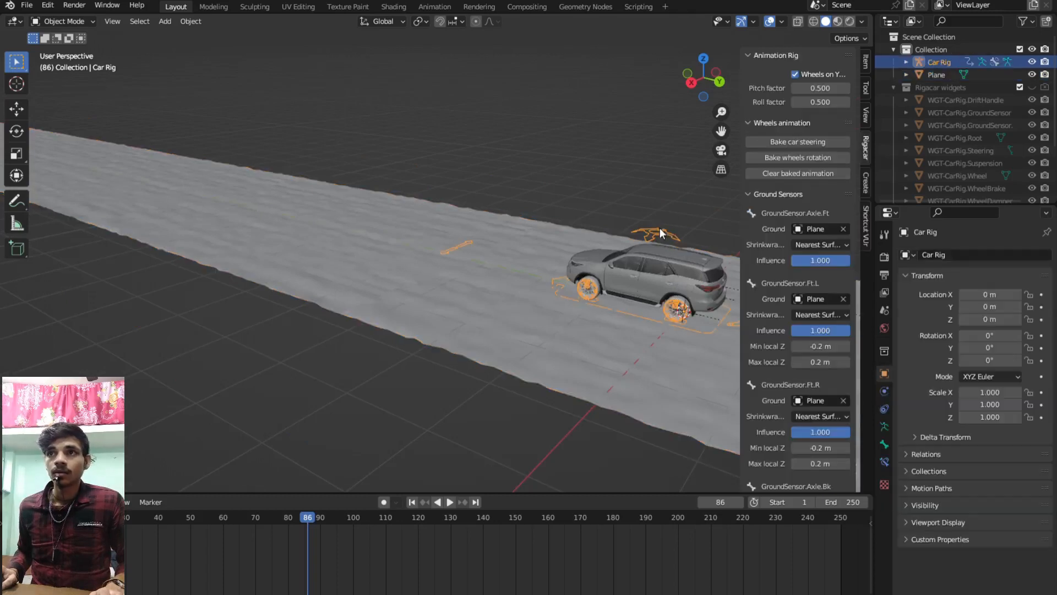
pyautogui.hotkey('ctrl', 'Tab')
pyautogui.scroll(2, 646, 309)
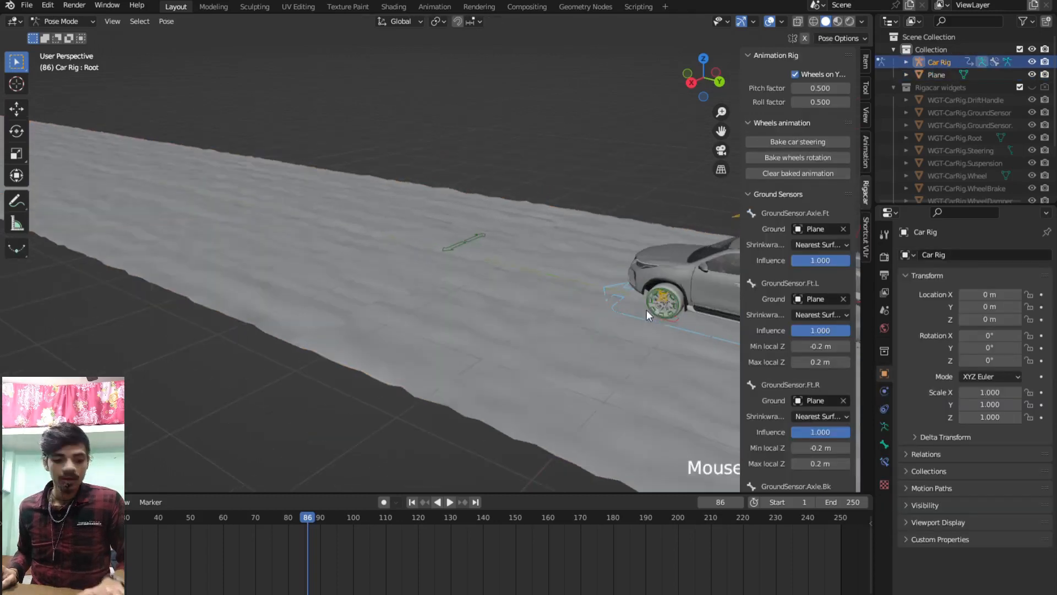
pyautogui.keyDown('shift'); pyautogui.moveTo(646, 309); pyautogui.dragTo(441, 307, button='middle'); pyautogui.keyUp('shift')
# - Hide the sidebar and toolbar, maximize the viewport to examine the car on the ground strip, and restore the full layout
pyautogui.press('n')
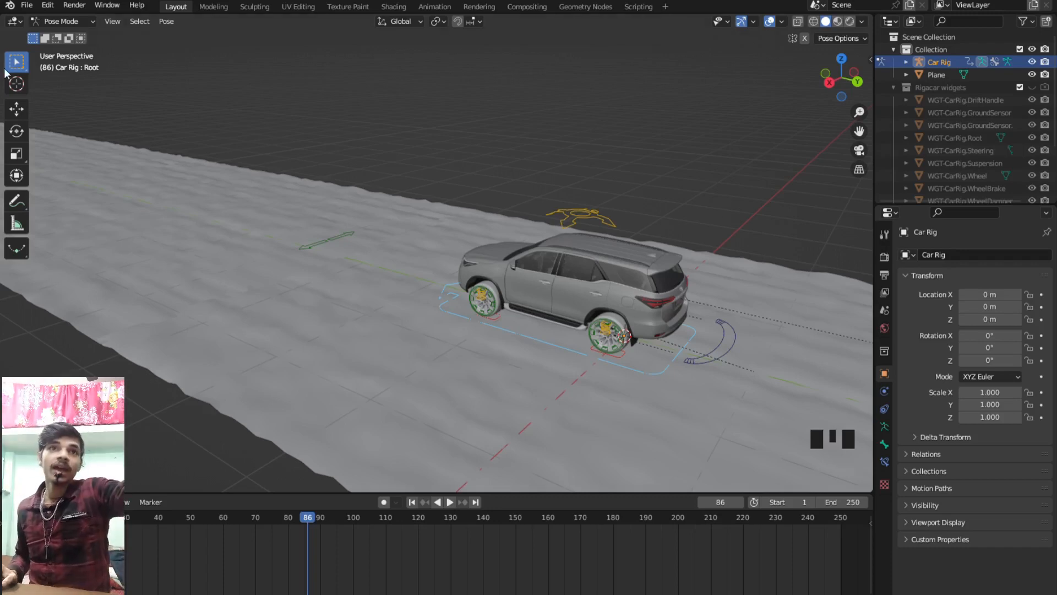
pyautogui.press('t')
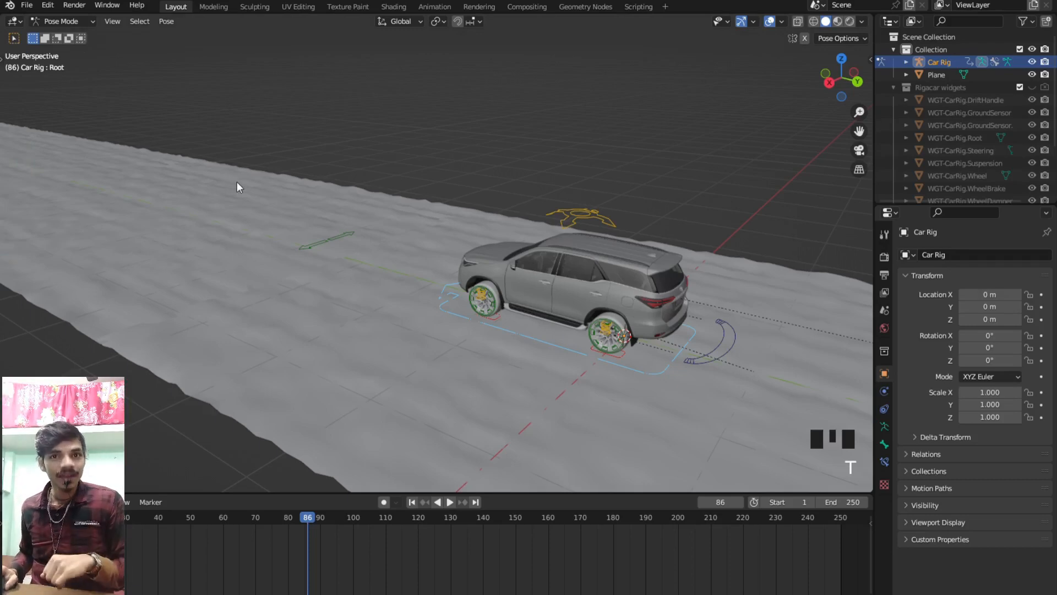
pyautogui.hotkey('ctrl', 'space')
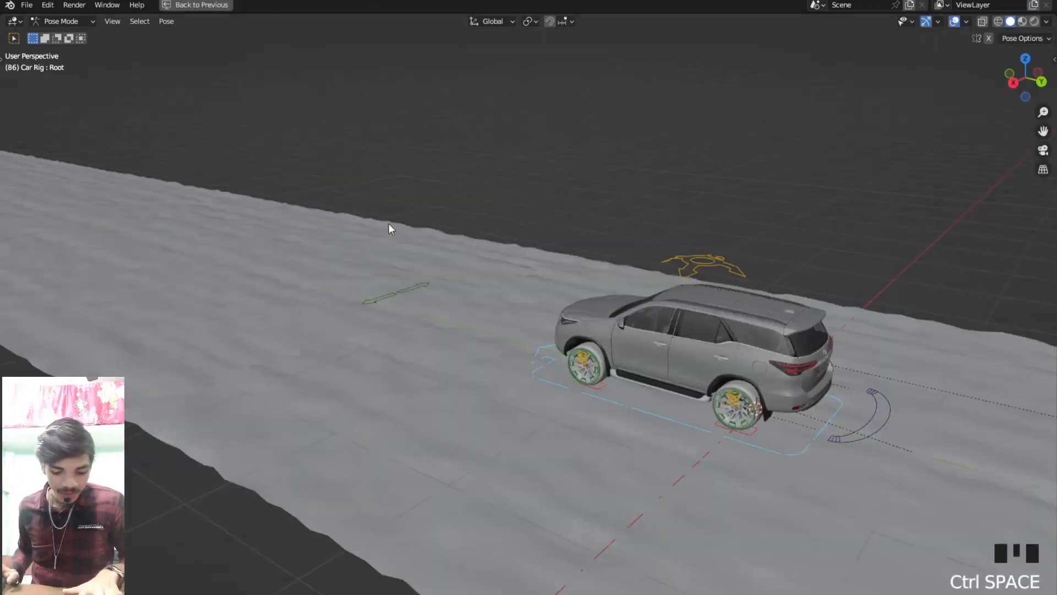
pyautogui.scroll(-4, 388, 224)
pyautogui.moveTo(388, 222); pyautogui.dragTo(332, 222, button='middle')
pyautogui.scroll(4, 387, 270)
pyautogui.moveTo(387, 269); pyautogui.dragTo(531, 264, button='middle')
pyautogui.scroll(-2, 530, 264)
pyautogui.hotkey('ctrl', 'space')
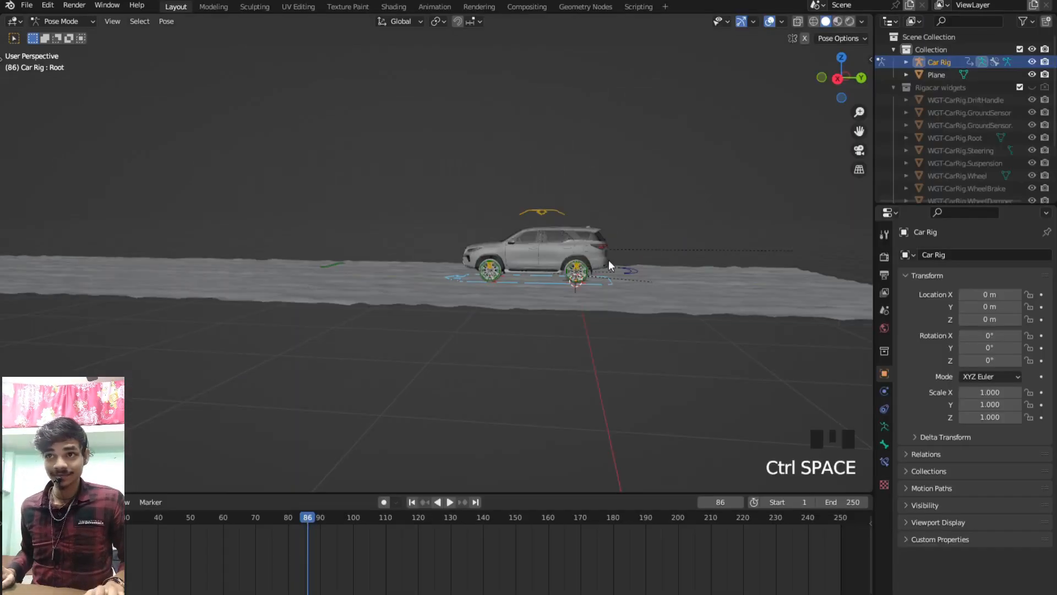
pyautogui.moveTo(608, 263); pyautogui.dragTo(496, 295, button='middle')
pyautogui.press('t')
pyautogui.scroll(4, 570, 280)
pyautogui.scroll(-2, 569, 279)
pyautogui.press('n')
pyautogui.scroll(1, 556, 274)
pyautogui.scroll(-4, 515, 262)
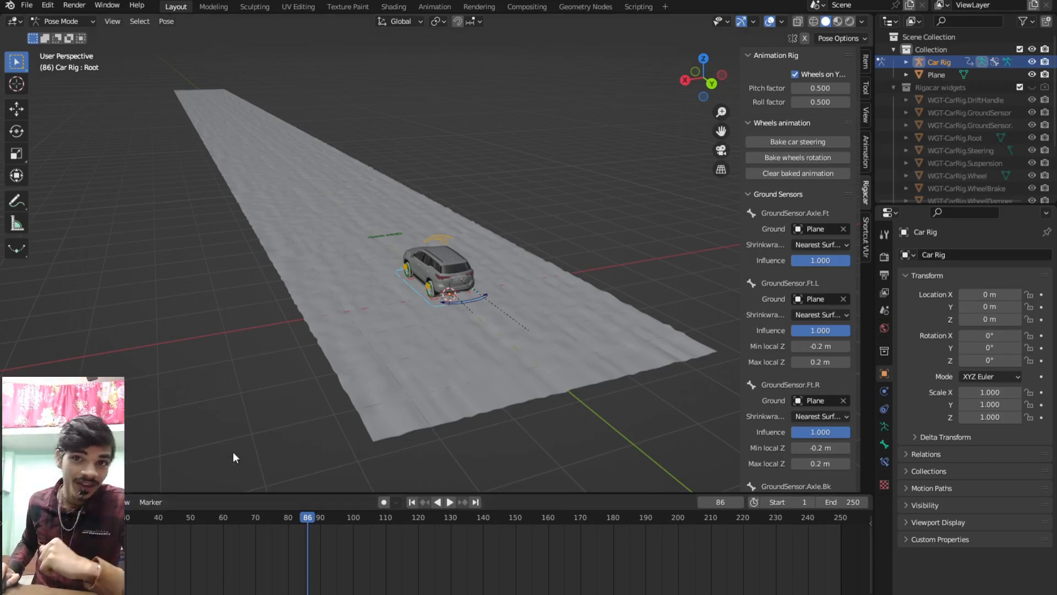
# - Display the timeline in seconds instead of frames and scrub the playhead to frame 83
pyautogui.click(126, 502)
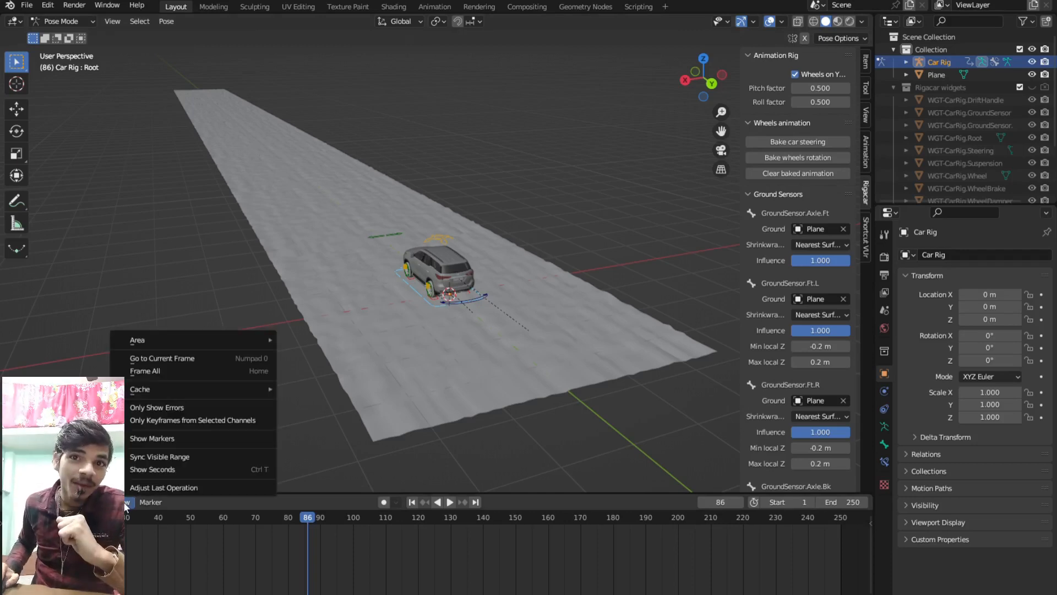
pyautogui.click(134, 469)
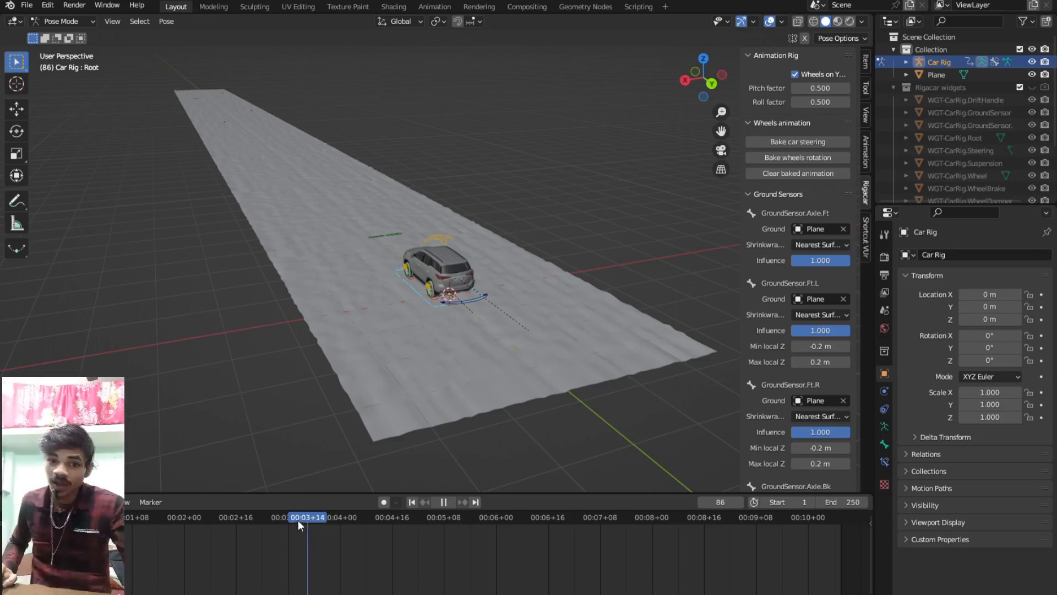
pyautogui.moveTo(299, 520); pyautogui.dragTo(297, 556)
pyautogui.press('space')
# - Extend the animation's end frame to 592 and fit the longer range in the timeline
pyautogui.scroll(-4, 600, 556)
pyautogui.moveTo(675, 552); pyautogui.dragTo(613, 567, button='middle')
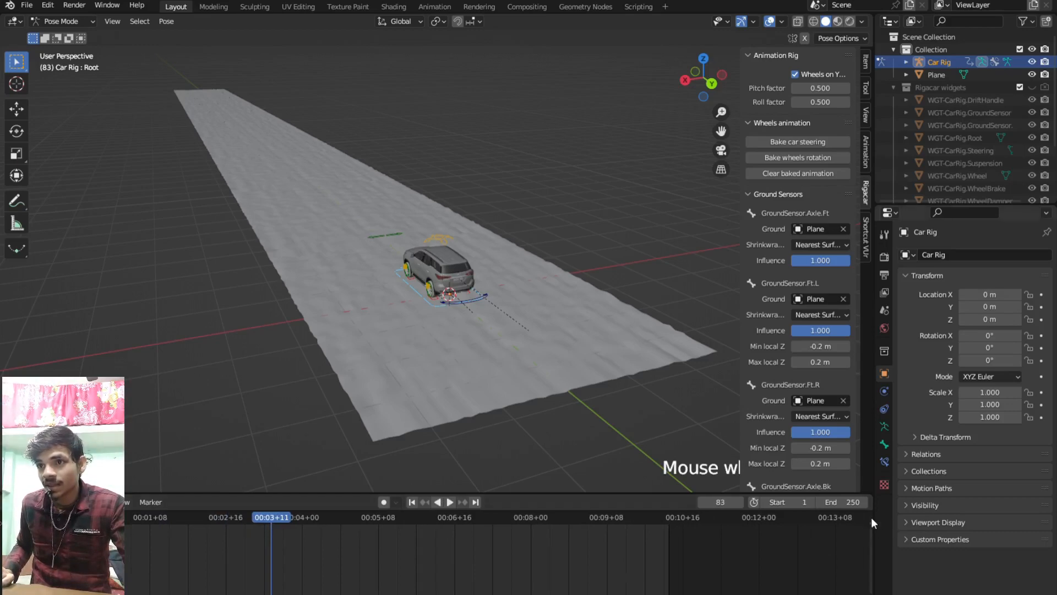
pyautogui.moveTo(836, 503); pyautogui.dragTo(1001, 503)
pyautogui.scroll(-12, 641, 563)
pyautogui.moveTo(677, 569); pyautogui.dragTo(516, 572, button='middle')
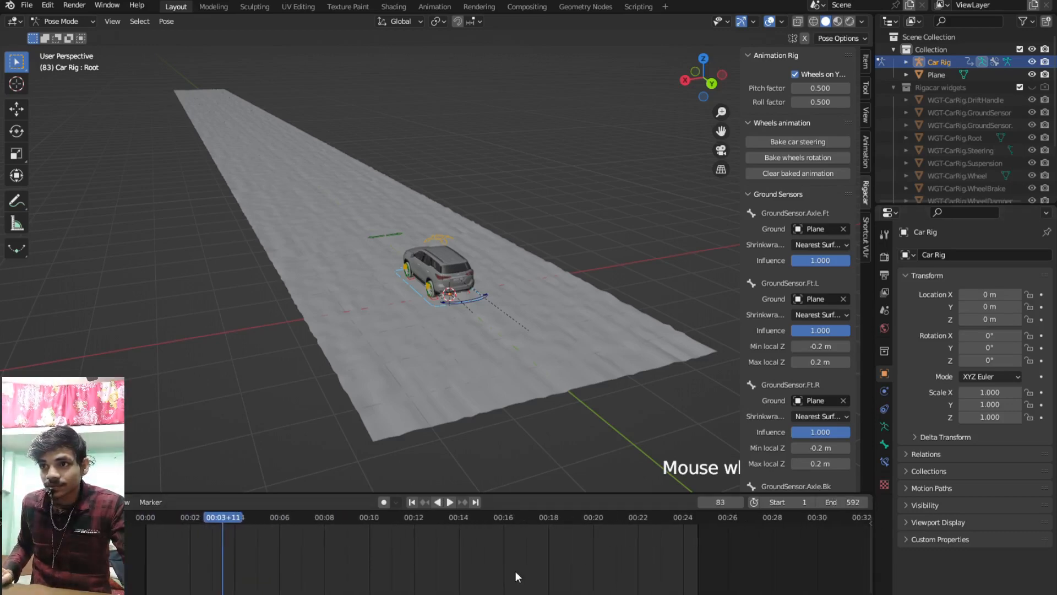
pyautogui.scroll(-3, 515, 571)
pyautogui.scroll(4, 516, 571)
pyautogui.scroll(-2, 515, 571)
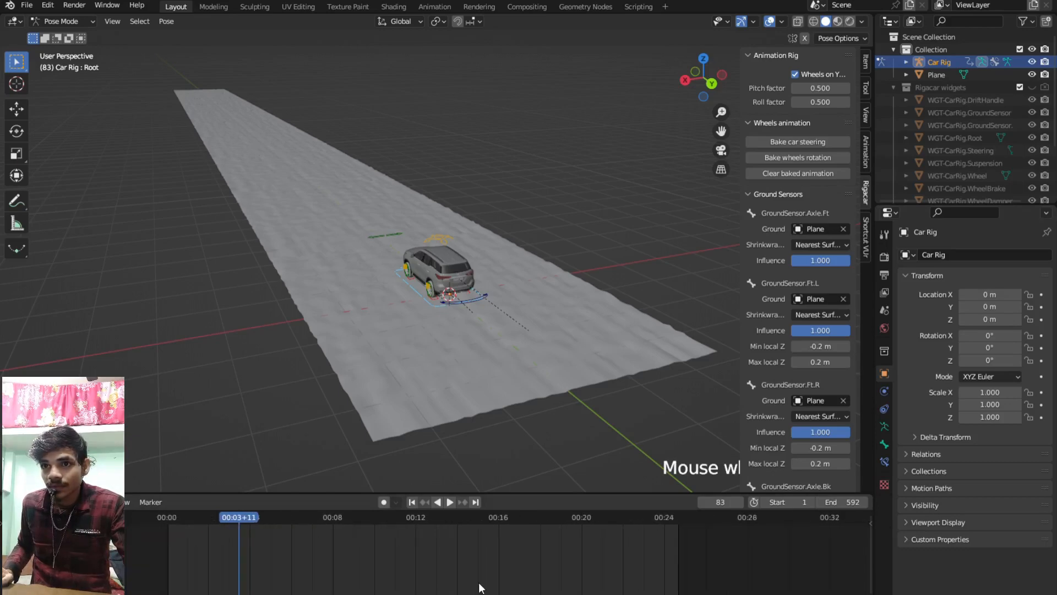
# - Scrub the timeline to the 10, 4, 1 and 18 second marks to examine how seconds correspond to frame numbers
pyautogui.click(374, 523)
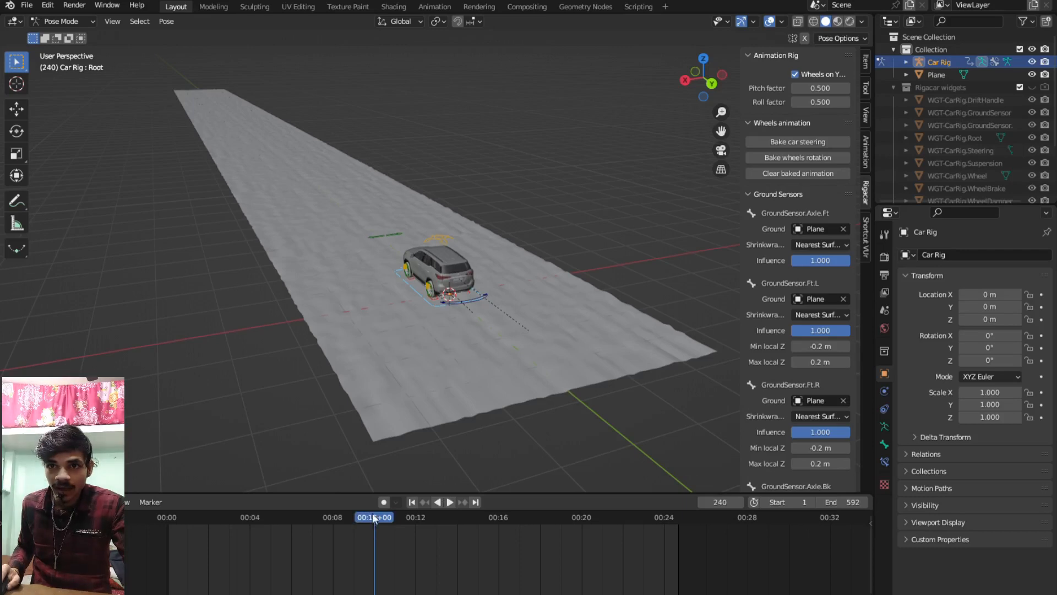
pyautogui.press('space')
pyautogui.moveTo(374, 517); pyautogui.dragTo(252, 555)
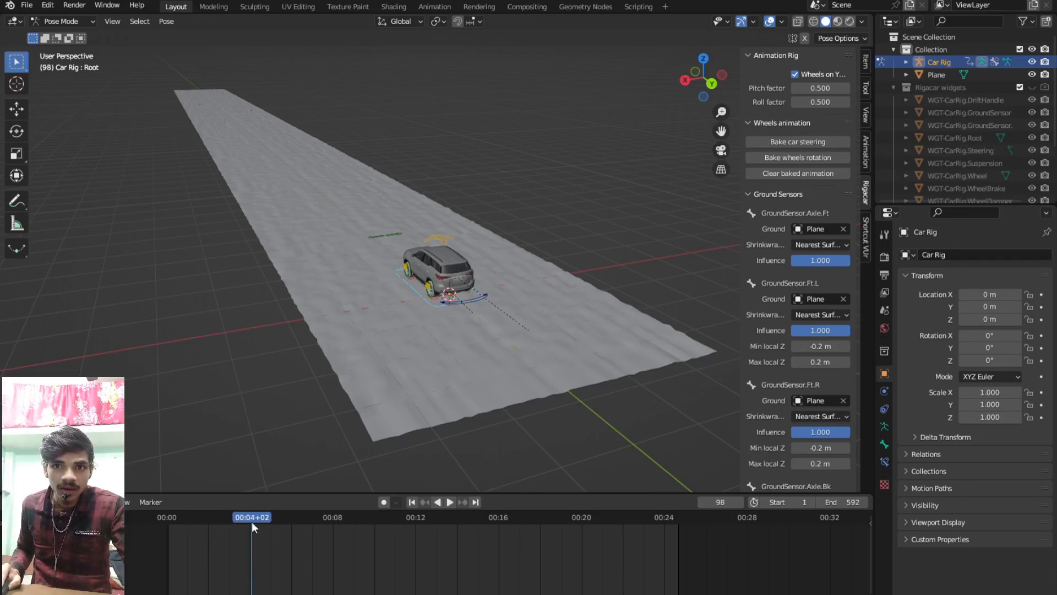
pyautogui.press('Left')
pyautogui.press('Left')
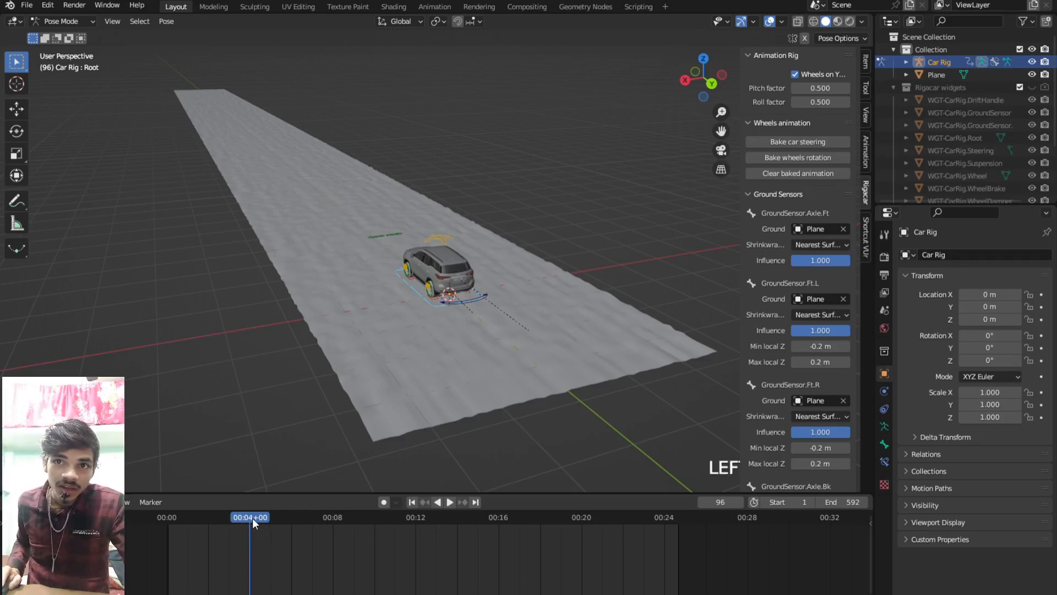
pyautogui.moveTo(255, 523); pyautogui.dragTo(187, 533)
pyautogui.press('space')
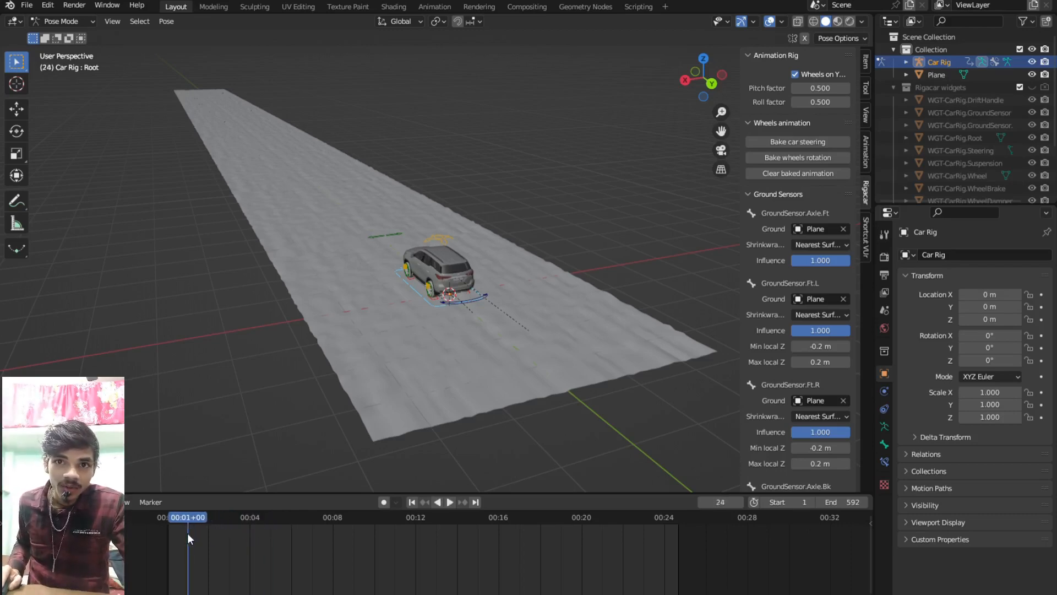
pyautogui.moveTo(259, 536); pyautogui.dragTo(540, 560)
pyautogui.press('space')
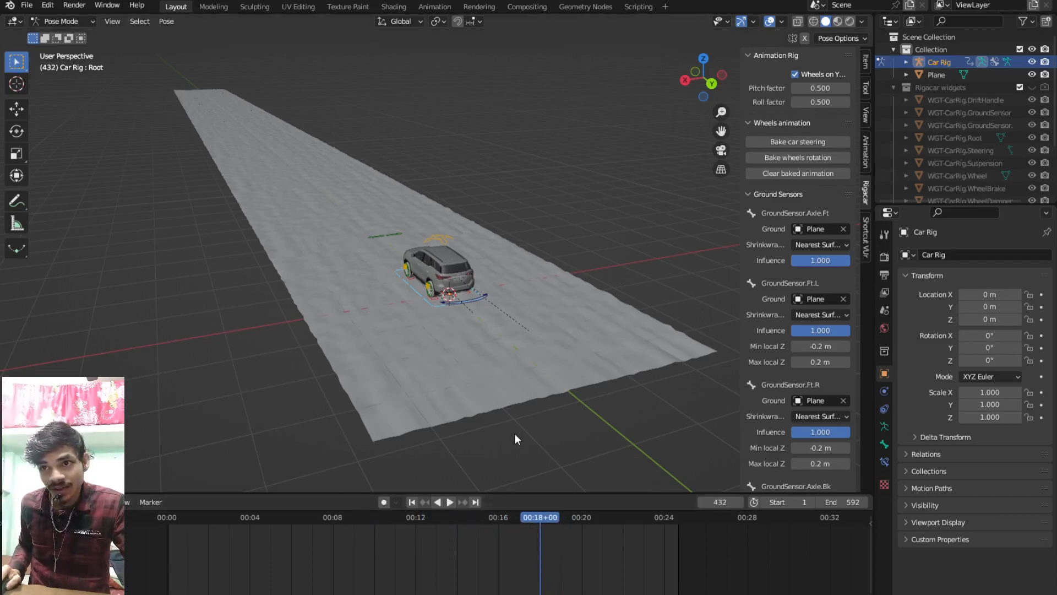
# - Return the playhead to frame 1 and frame the car near the start of the ground strip
pyautogui.click(411, 502)
pyautogui.scroll(3, 460, 382)
pyautogui.scroll(-3, 461, 385)
pyautogui.moveTo(412, 348); pyautogui.dragTo(465, 368, button='middle')
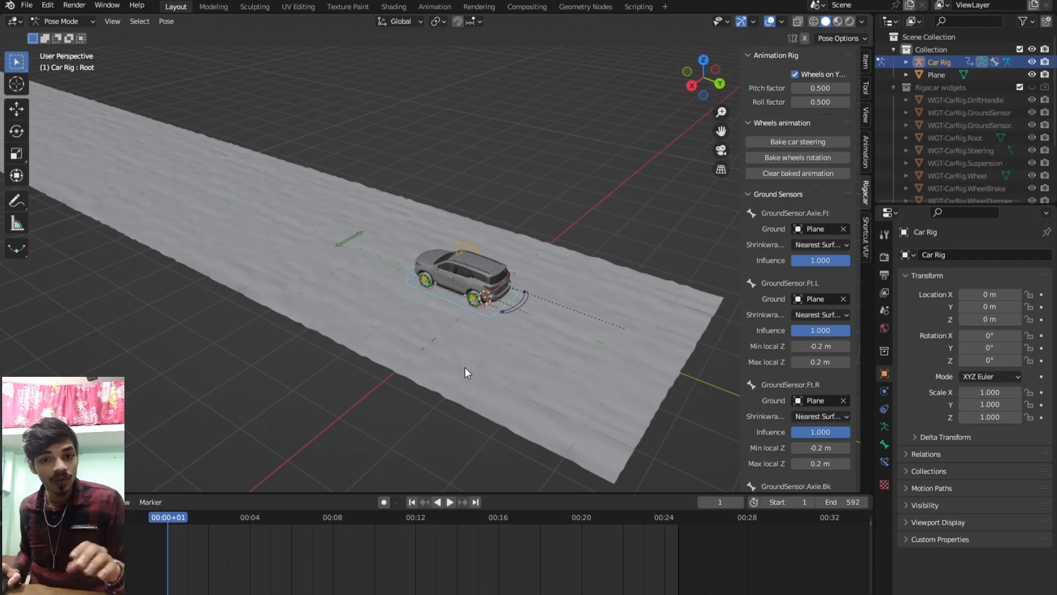
# - Switch the car rig to Object Mode and add a NURBS path curve at the 3D cursor under the car
pyautogui.scroll(2, 464, 368)
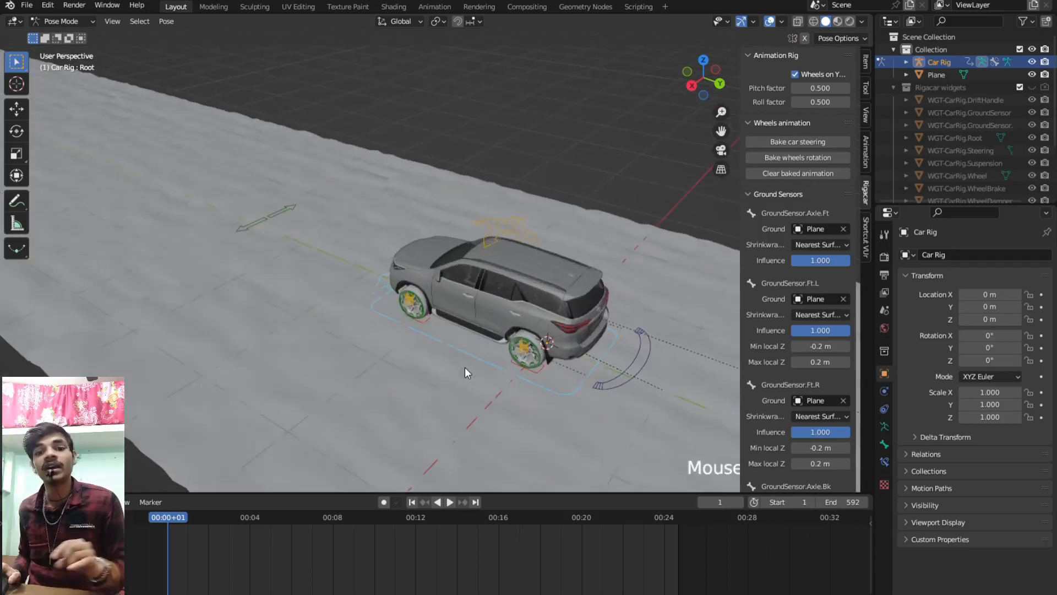
pyautogui.scroll(-1, 465, 368)
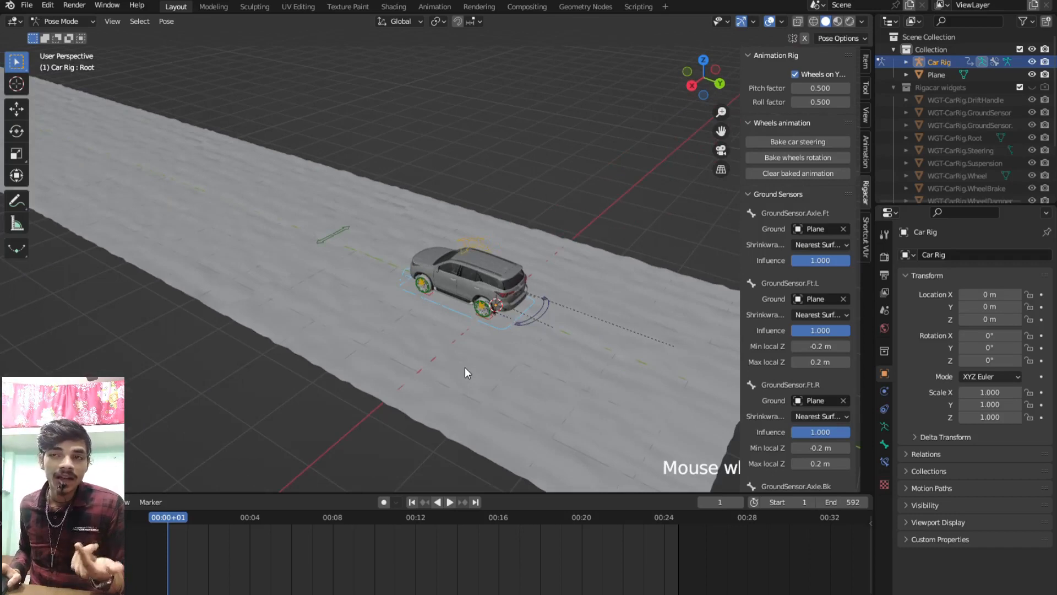
pyautogui.hotkey('ctrl', 'Tab')
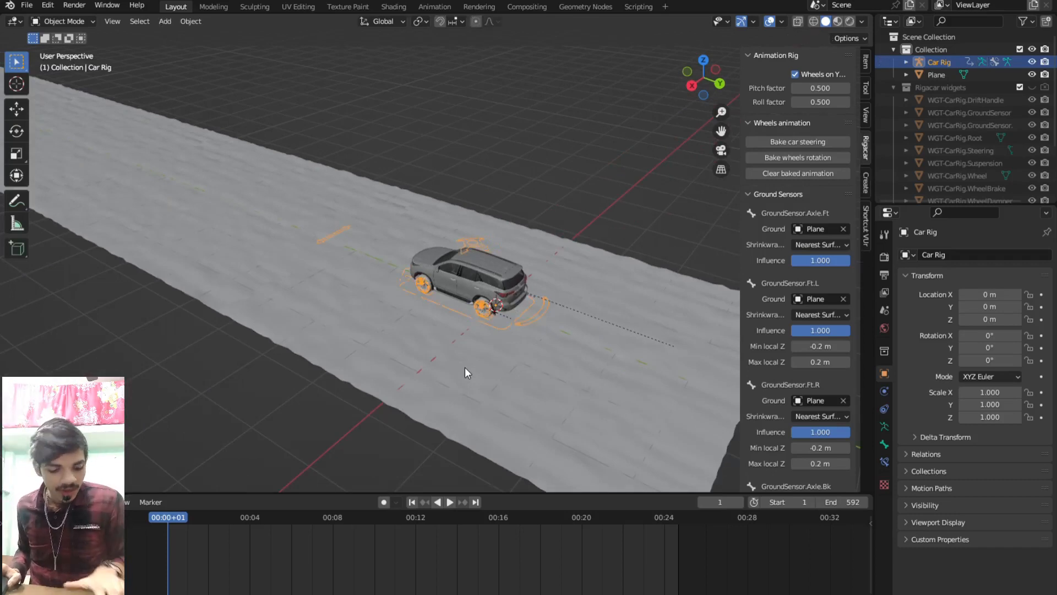
pyautogui.hotkey('shift', 'a')
pyautogui.moveTo(464, 367)
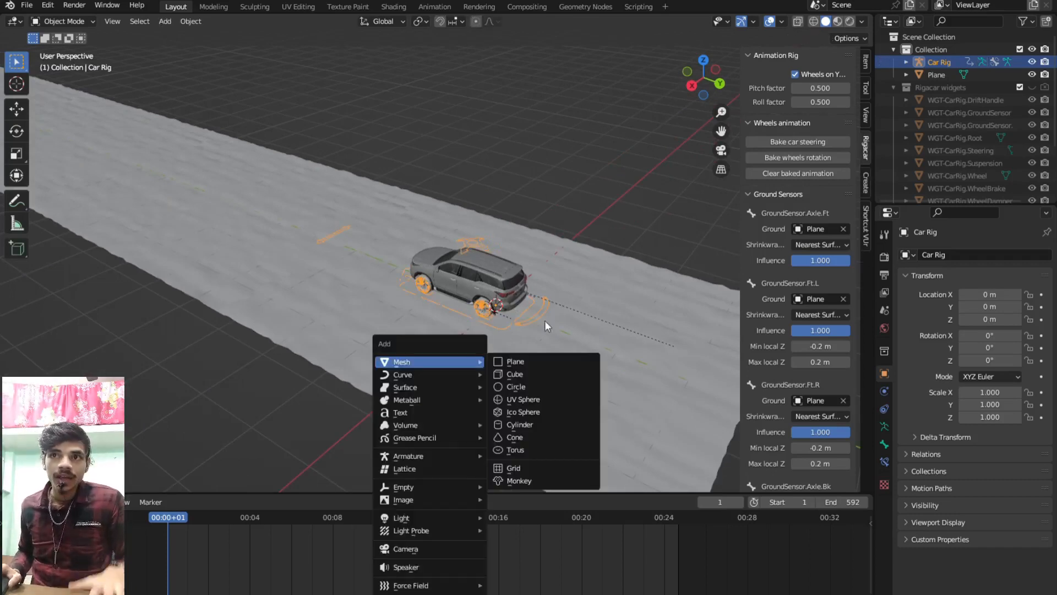
pyautogui.press('n')
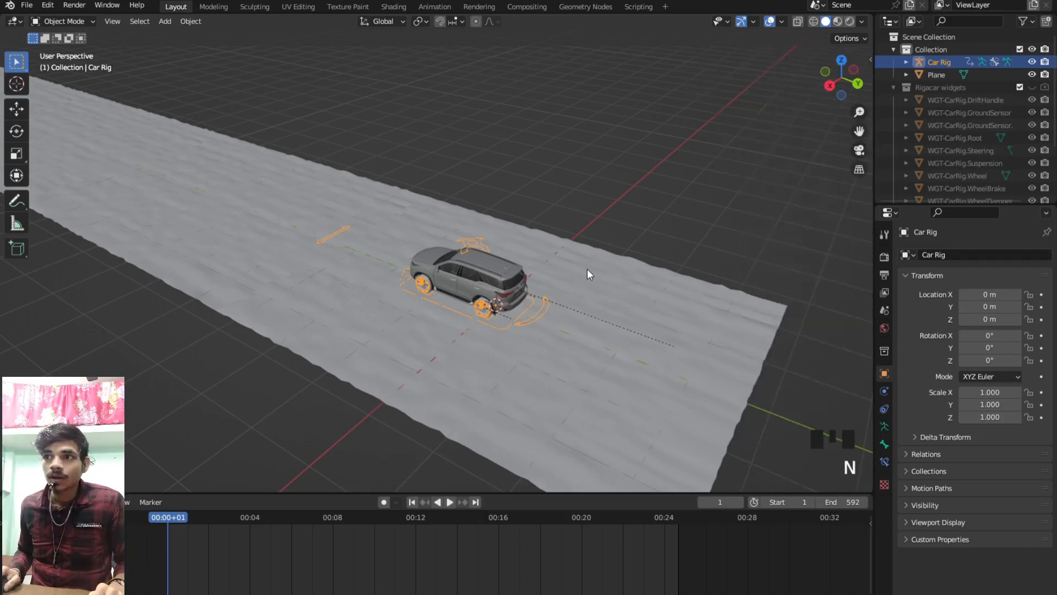
pyautogui.hotkey('shift', 'a')
pyautogui.moveTo(583, 273)
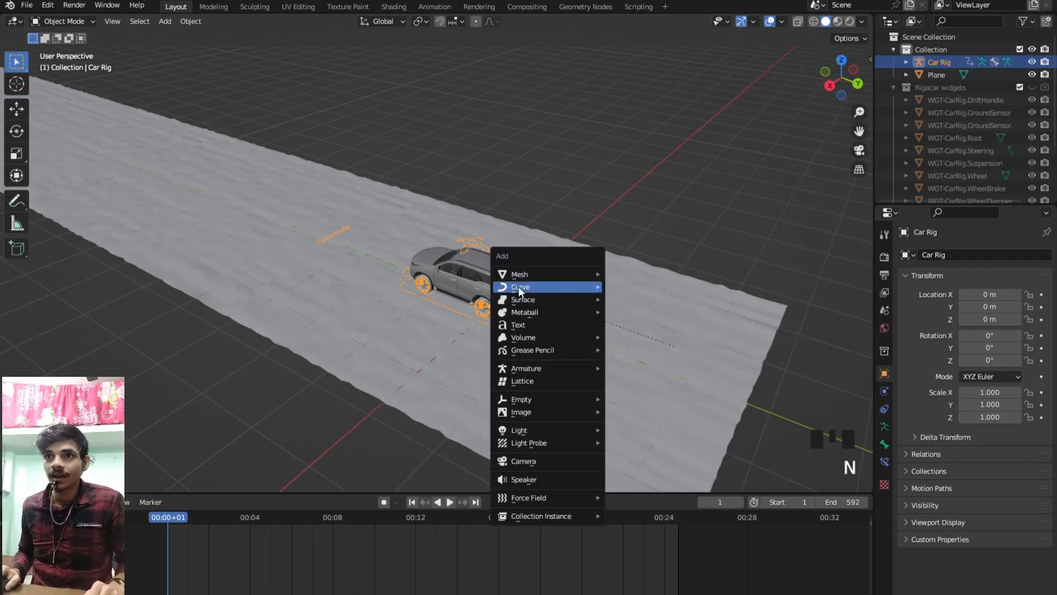
pyautogui.moveTo(518, 286)
pyautogui.click(633, 348)
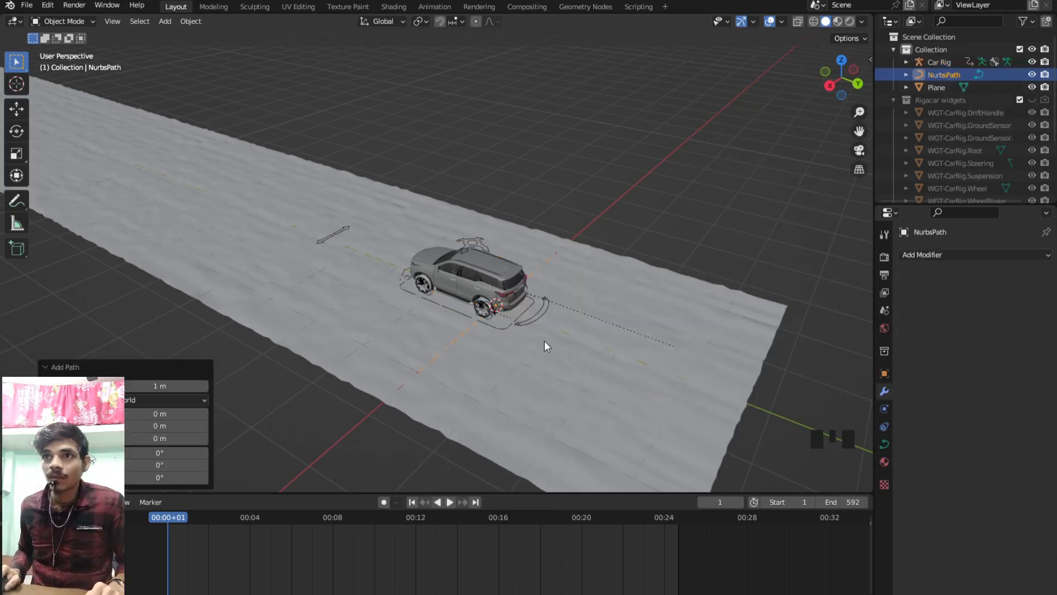
# - Rotate the path 90 degrees about the global Z axis so it runs along the car's length
pyautogui.write('rz')
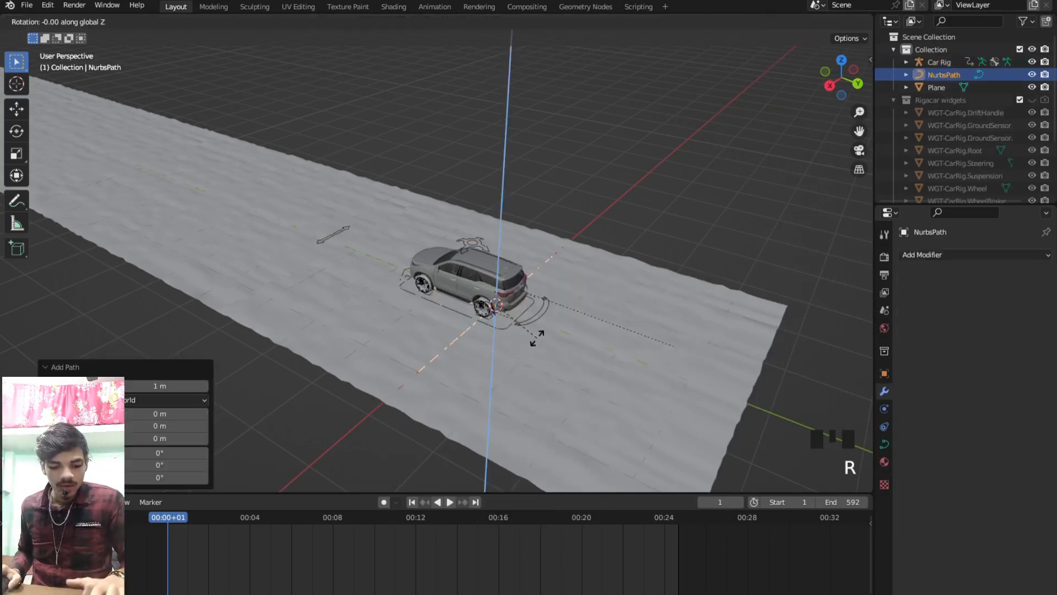
pyautogui.write('90')
pyautogui.press('Return')
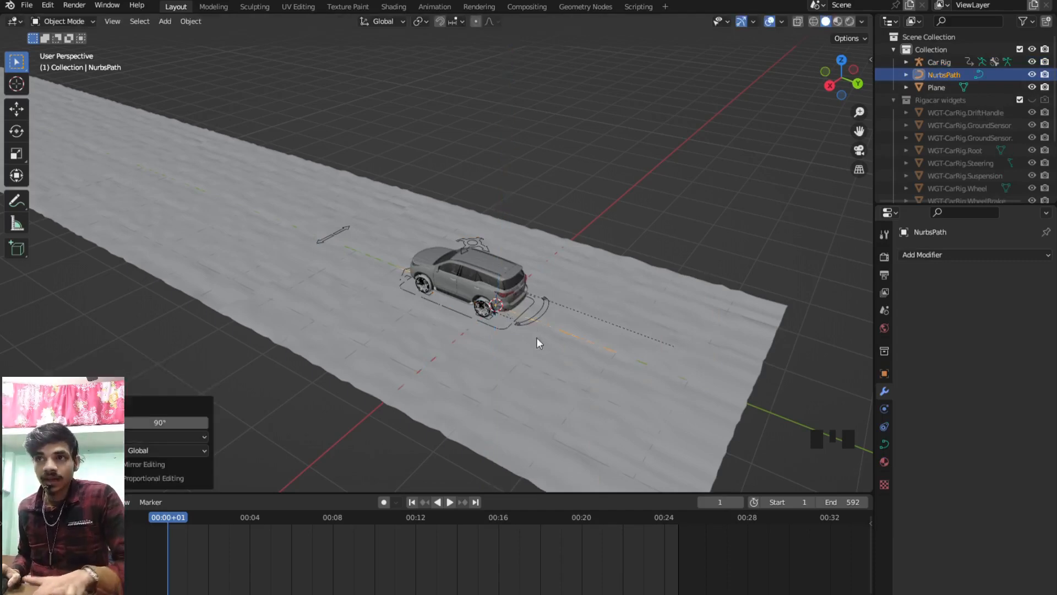
pyautogui.scroll(2, 524, 339)
pyautogui.moveTo(516, 339); pyautogui.dragTo(576, 329, button='middle')
pyautogui.scroll(2, 576, 328)
pyautogui.scroll(-2, 576, 329)
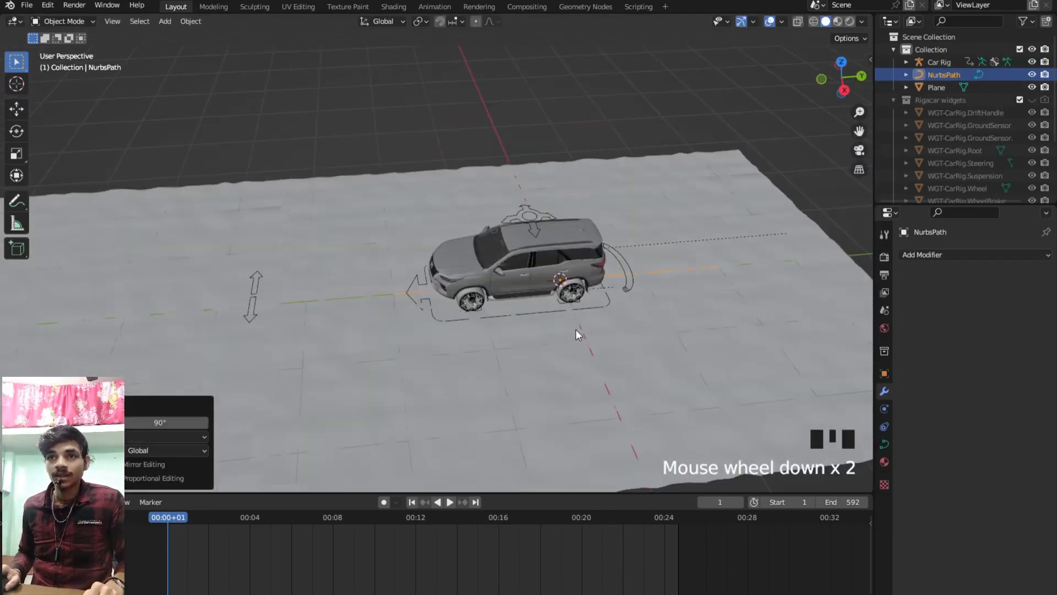
# - Open the path in Edit Mode, seen in top orthographic view around the car
pyautogui.press('KP_7')
pyautogui.scroll(-7, 552, 328)
pyautogui.scroll(4, 510, 284)
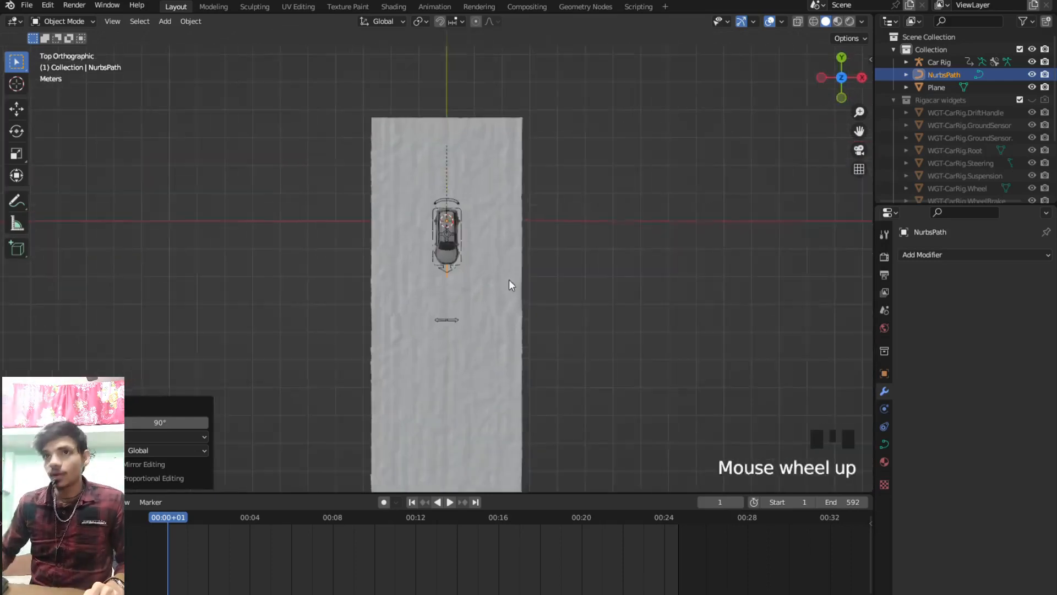
pyautogui.press('Tab')
pyautogui.scroll(3, 544, 263)
pyautogui.keyDown('shift'); pyautogui.moveTo(544, 263); pyautogui.dragTo(550, 292, button='middle'); pyautogui.keyUp('shift')
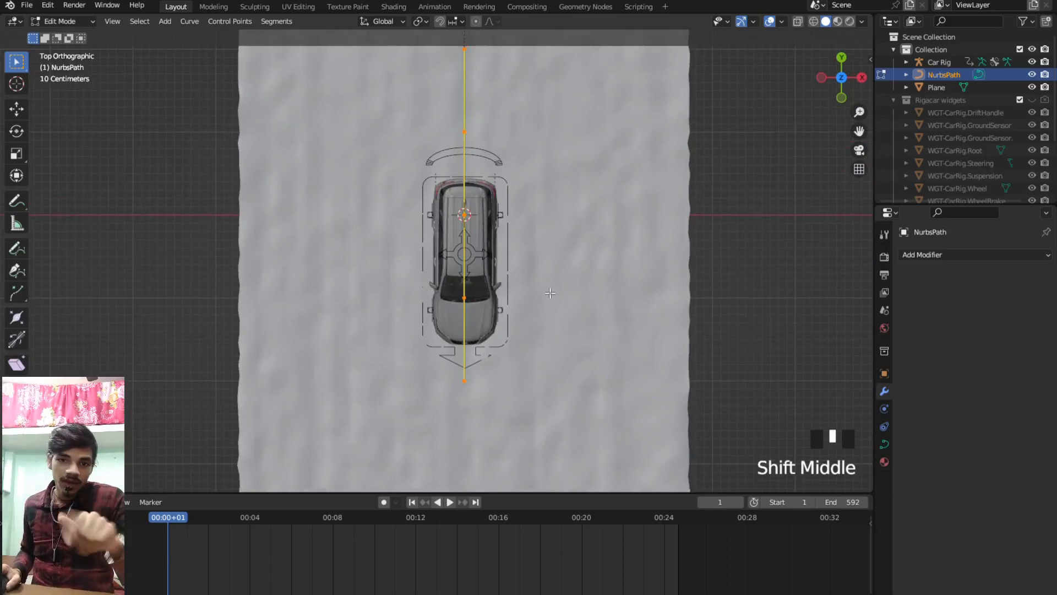
pyautogui.scroll(-2, 550, 293)
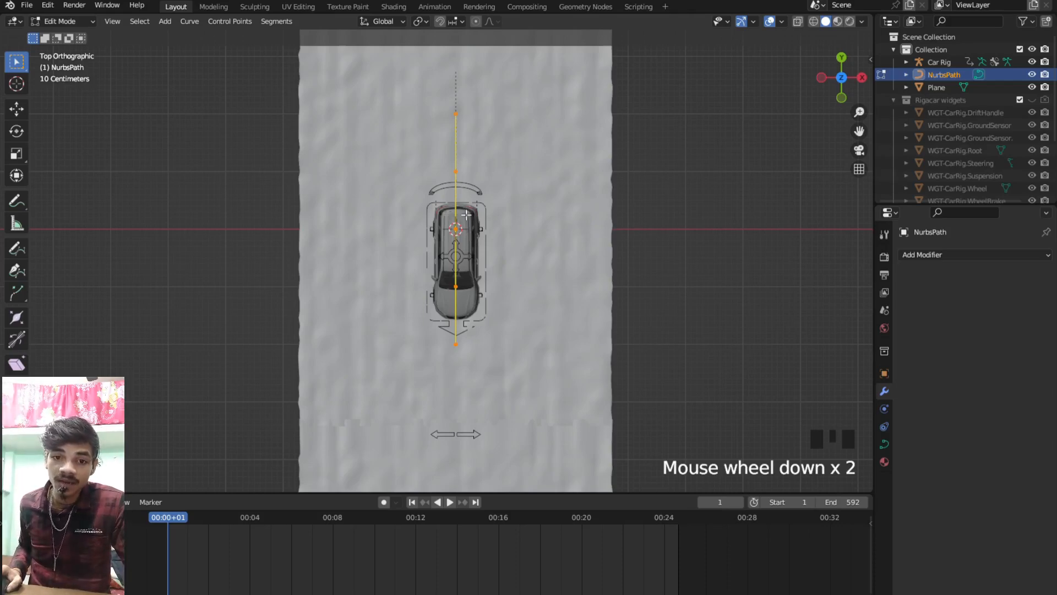
# - Turn on the curve normals overlay and inspect the path's direction arrows around the car
pyautogui.click(781, 24)
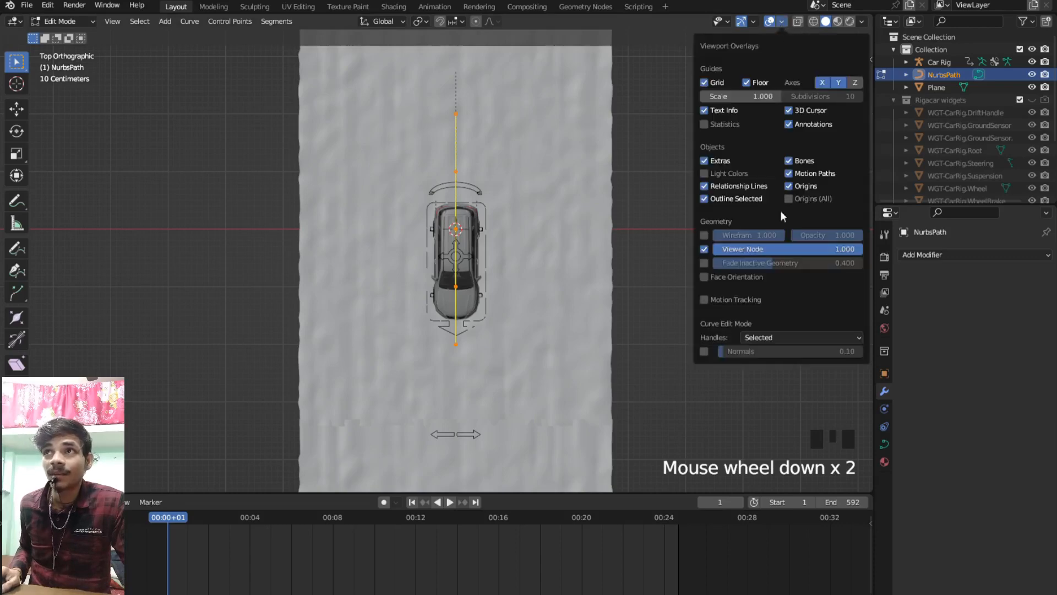
pyautogui.click(709, 351)
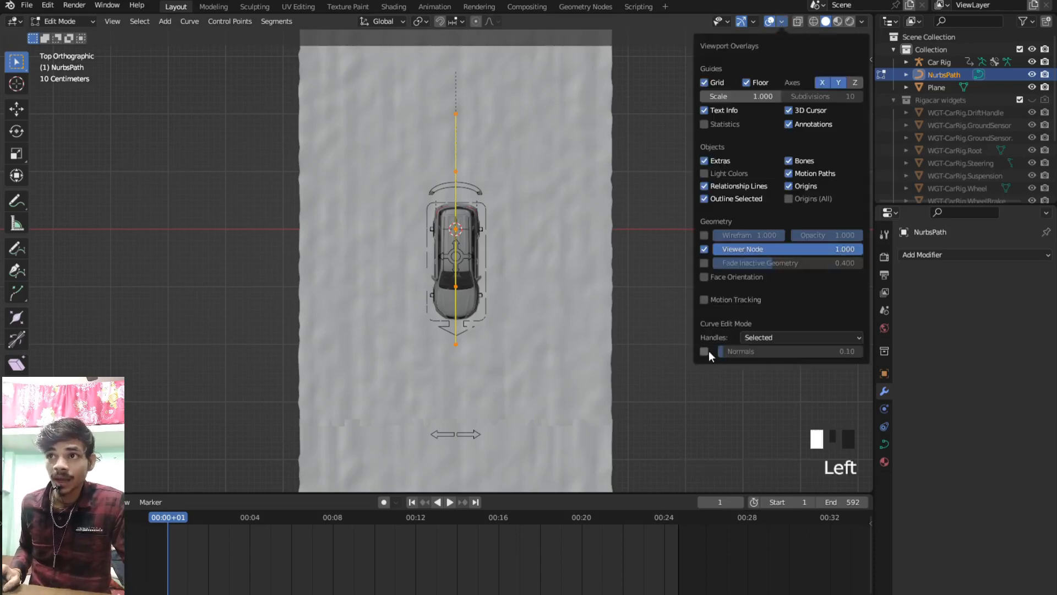
pyautogui.click(705, 351)
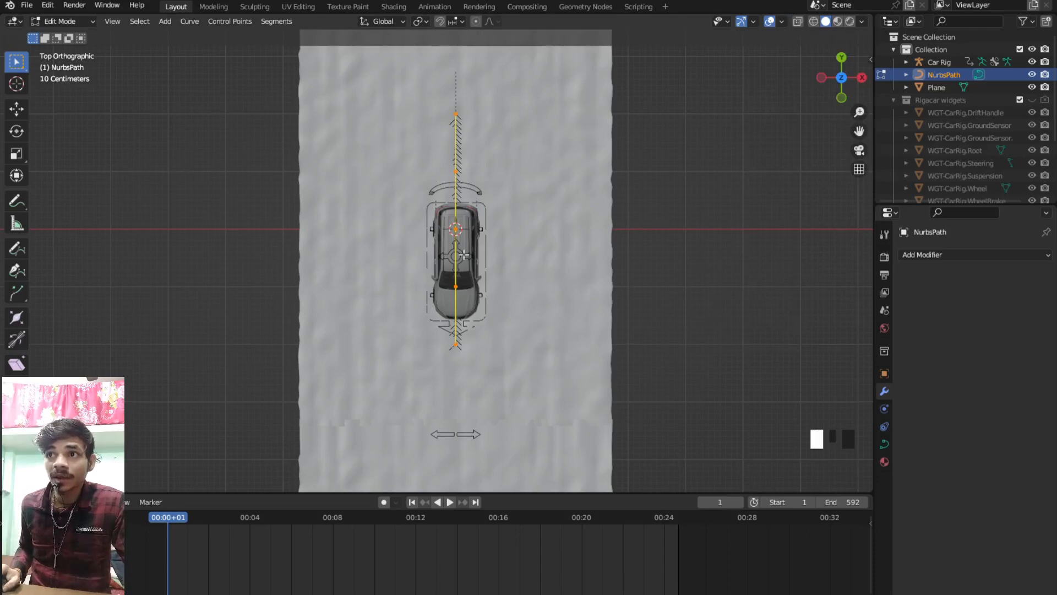
pyautogui.scroll(1, 473, 254)
pyautogui.scroll(-2, 482, 252)
pyautogui.scroll(7, 467, 263)
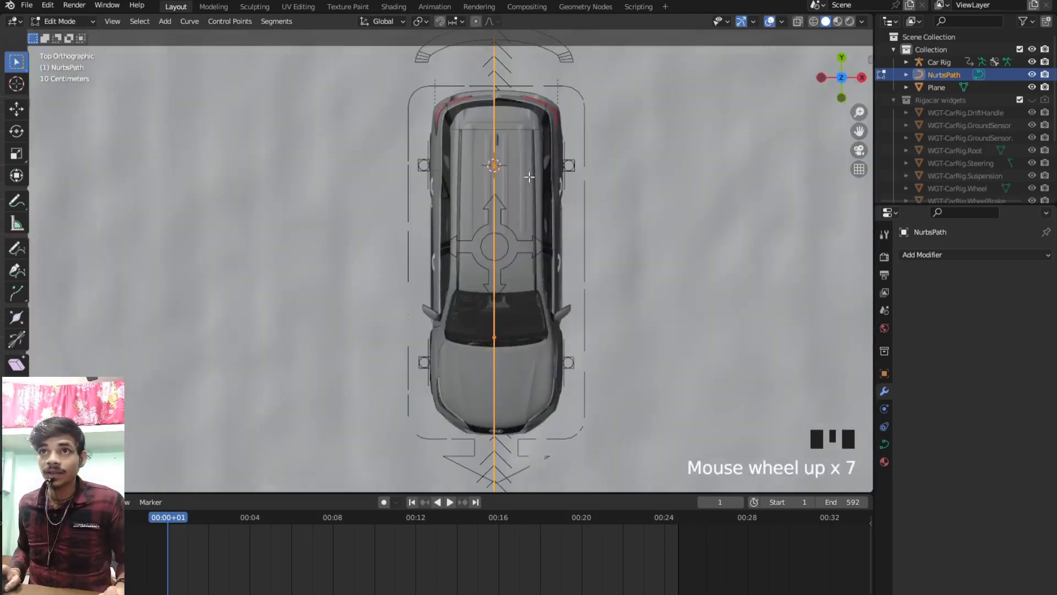
pyautogui.keyDown('shift'); pyautogui.moveTo(529, 176); pyautogui.dragTo(520, 275, button='middle'); pyautogui.keyUp('shift')
pyautogui.scroll(-5, 540, 407)
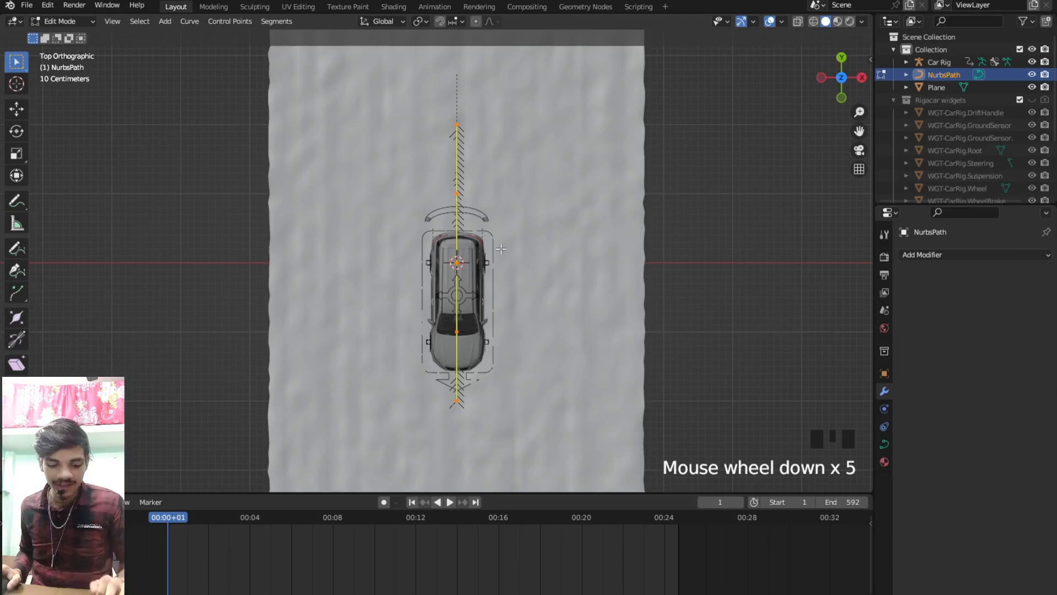
# - Switch the direction of the path's segments so its arrows point toward the front of the car
pyautogui.click(282, 21)
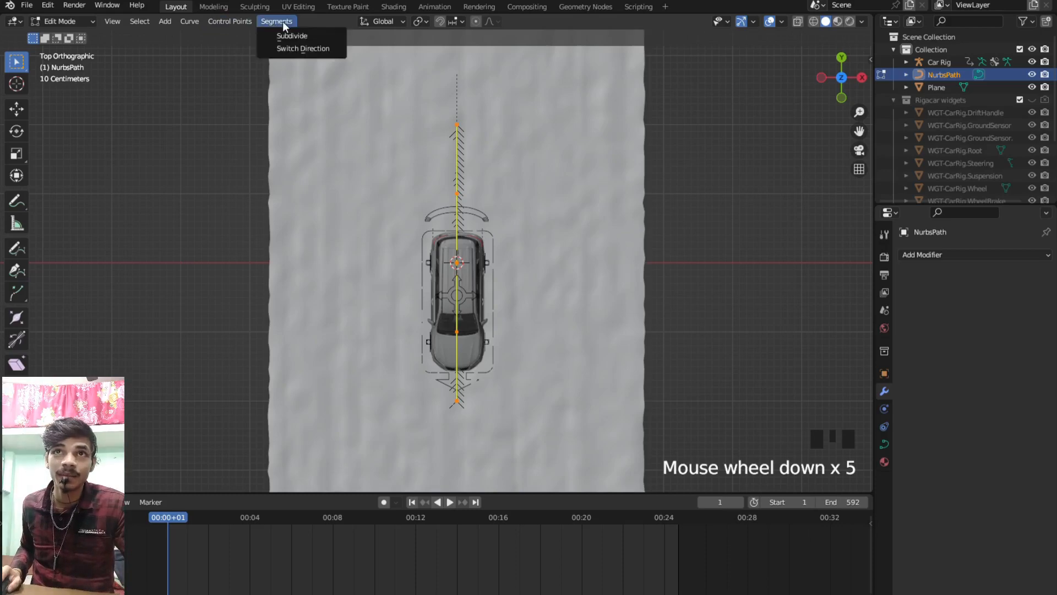
pyautogui.click(288, 48)
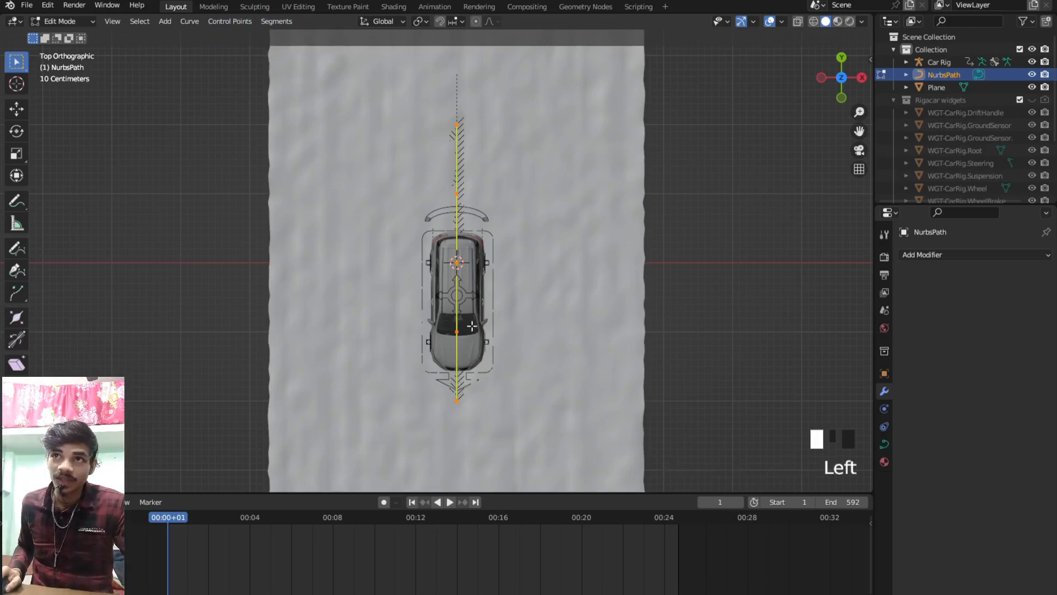
pyautogui.scroll(-1, 515, 297)
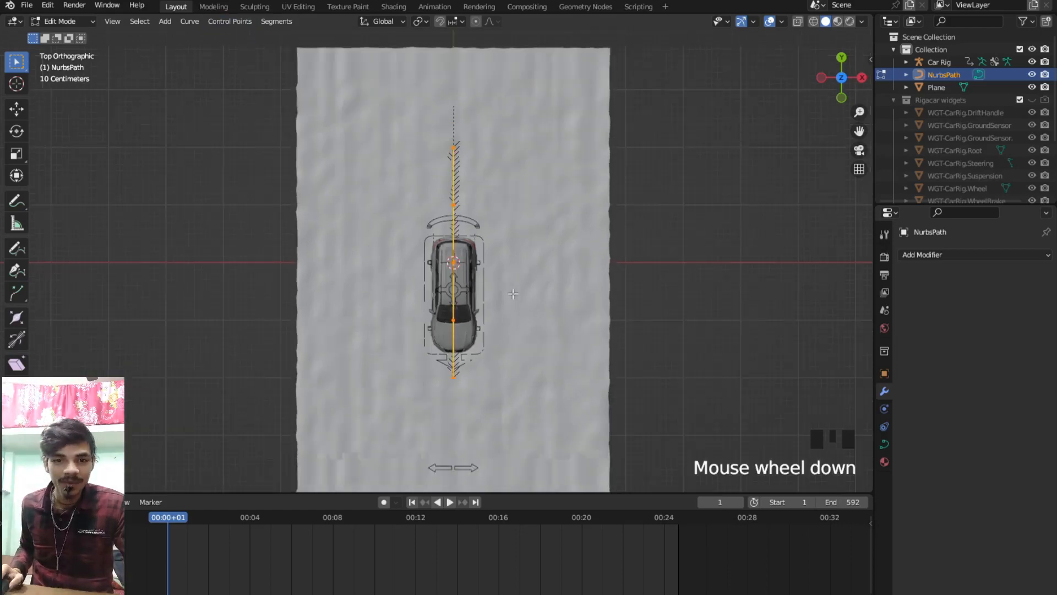
pyautogui.scroll(4, 522, 295)
pyautogui.scroll(-4, 522, 294)
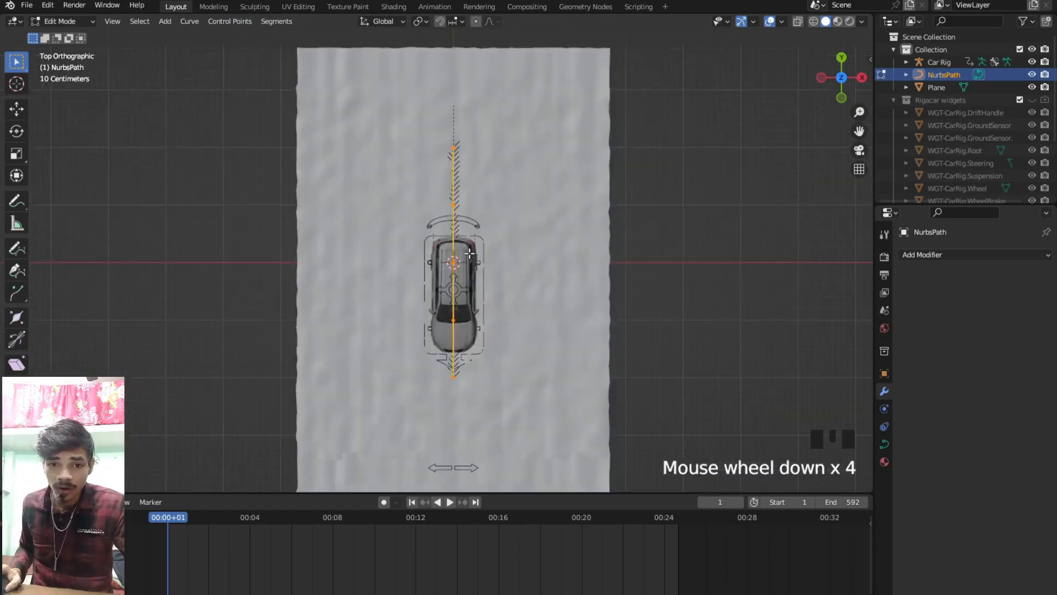
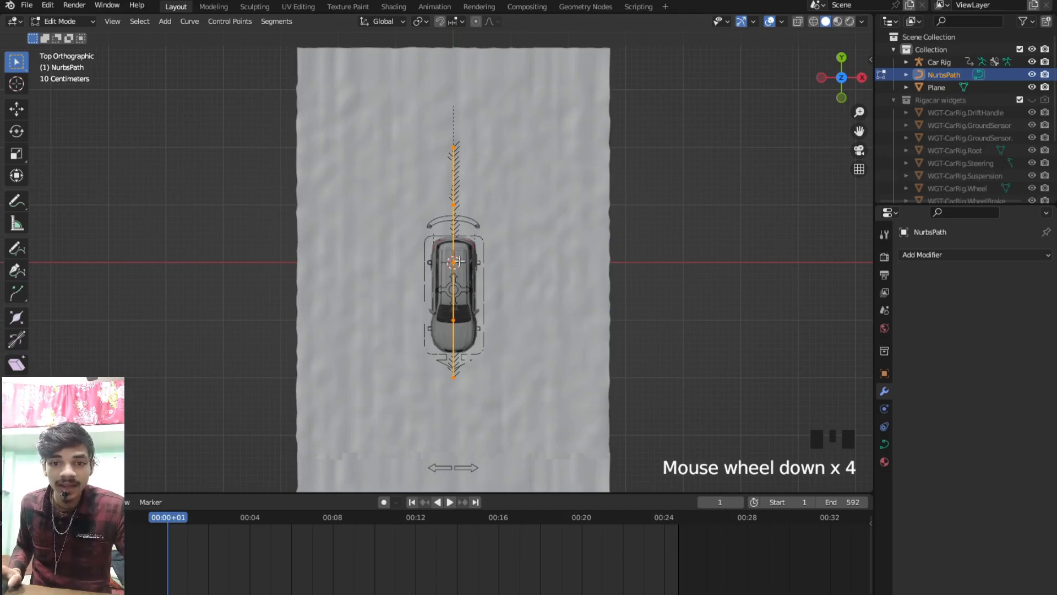
# - Delete the path's two control points behind the car
pyautogui.moveTo(484, 191); pyautogui.dragTo(513, 208)
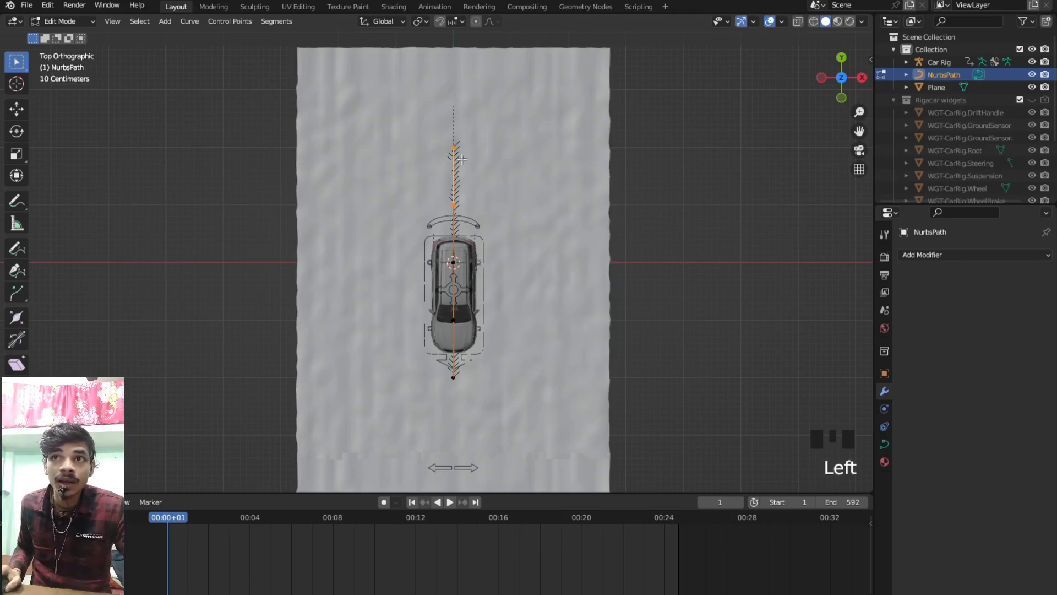
pyautogui.click(452, 145)
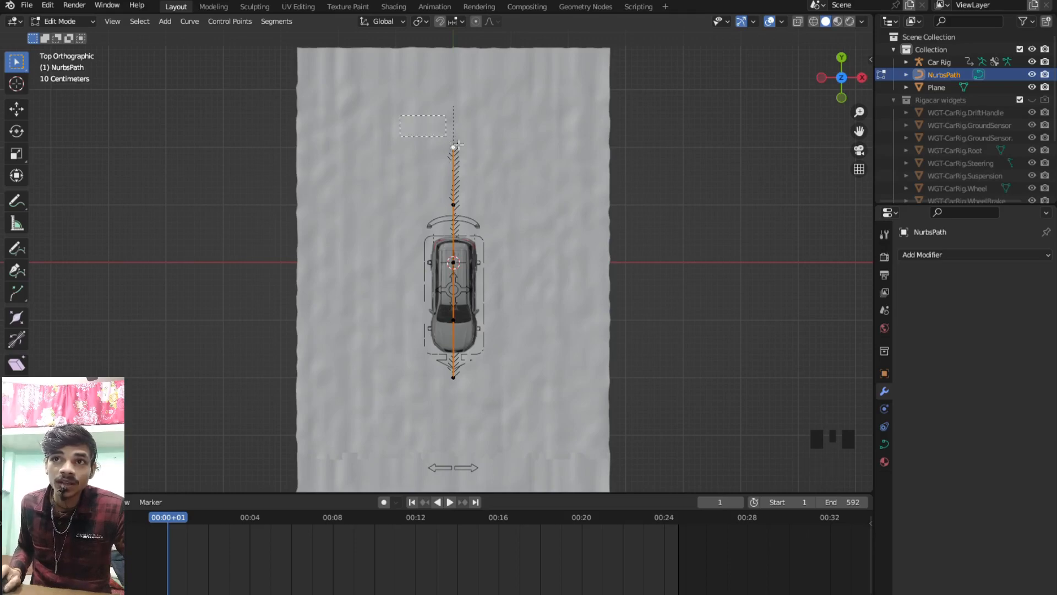
pyautogui.moveTo(557, 225); pyautogui.dragTo(558, 223)
pyautogui.press('Delete')
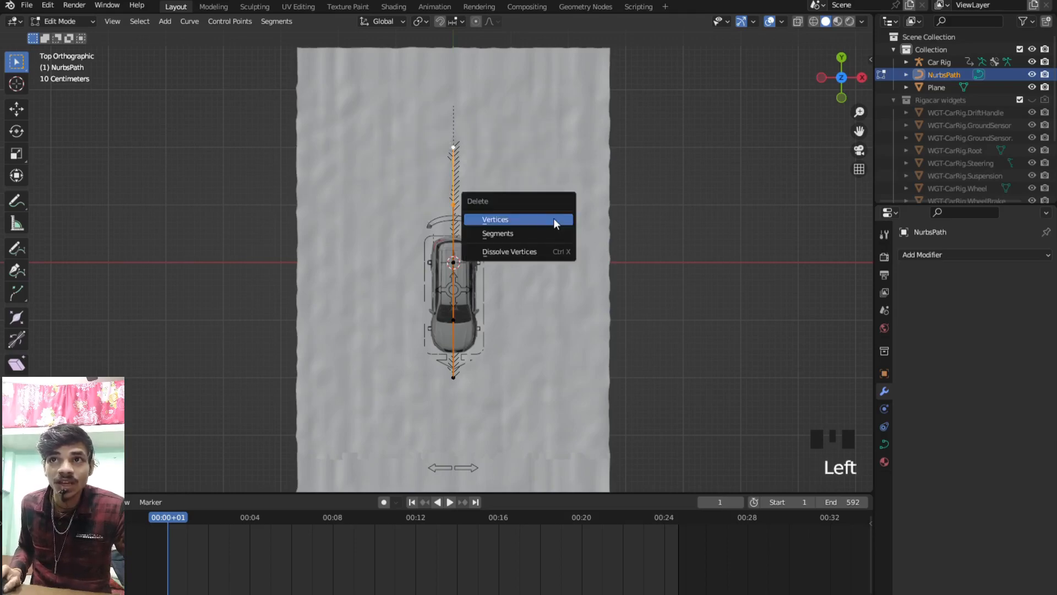
pyautogui.click(555, 219)
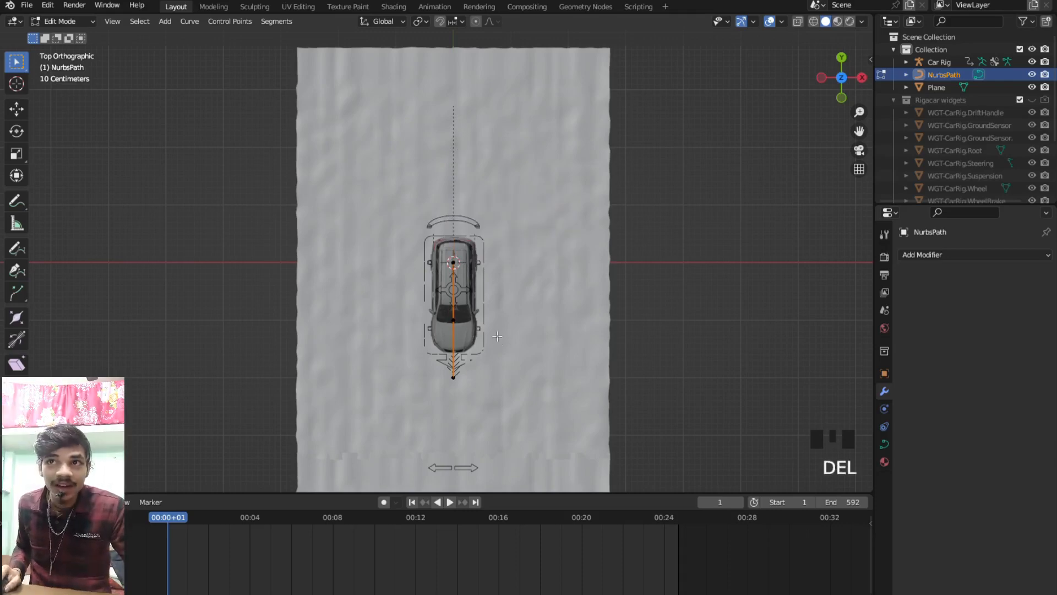
pyautogui.scroll(-4, 497, 336)
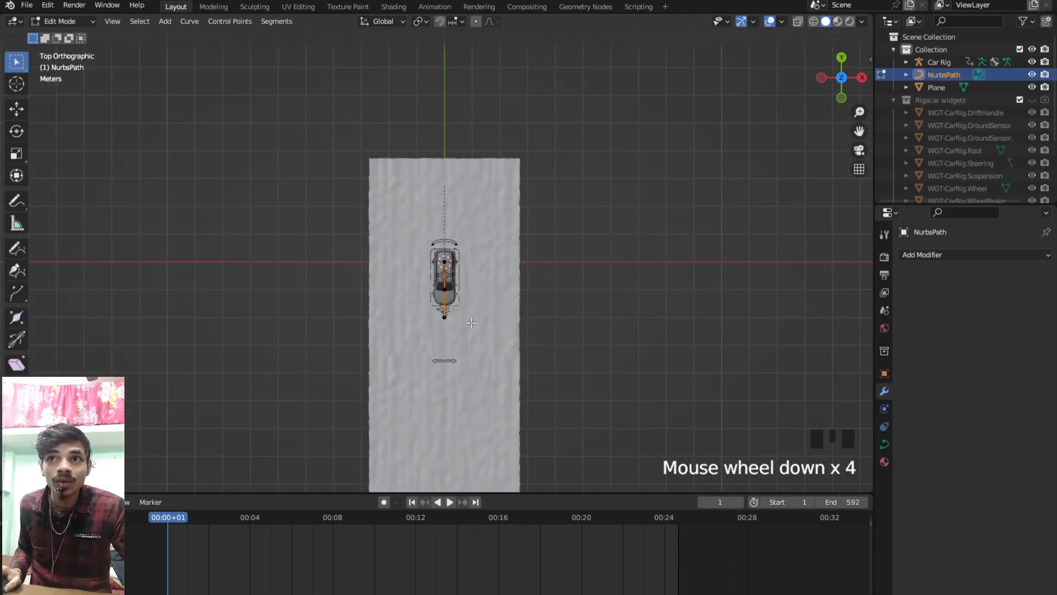
pyautogui.scroll(5, 457, 314)
pyautogui.scroll(-1, 475, 304)
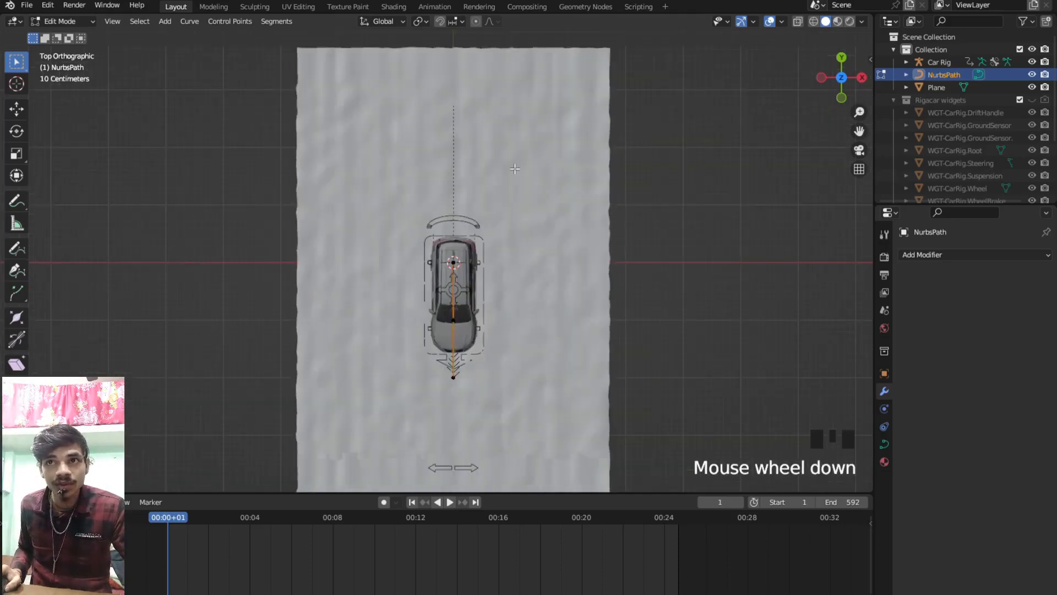
# - Select the path's end control point in front of the car, seen in top orthographic view
pyautogui.scroll(-1, 485, 198)
pyautogui.moveTo(463, 225); pyautogui.dragTo(566, 295, button='middle')
pyautogui.scroll(4, 489, 270)
pyautogui.scroll(-4, 435, 280)
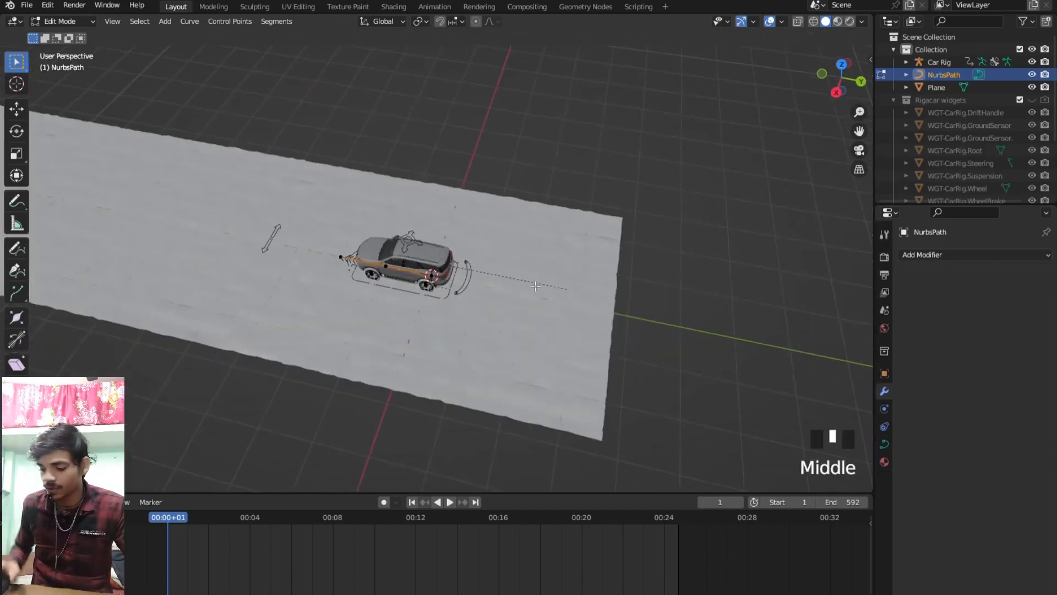
pyautogui.scroll(3, 396, 284)
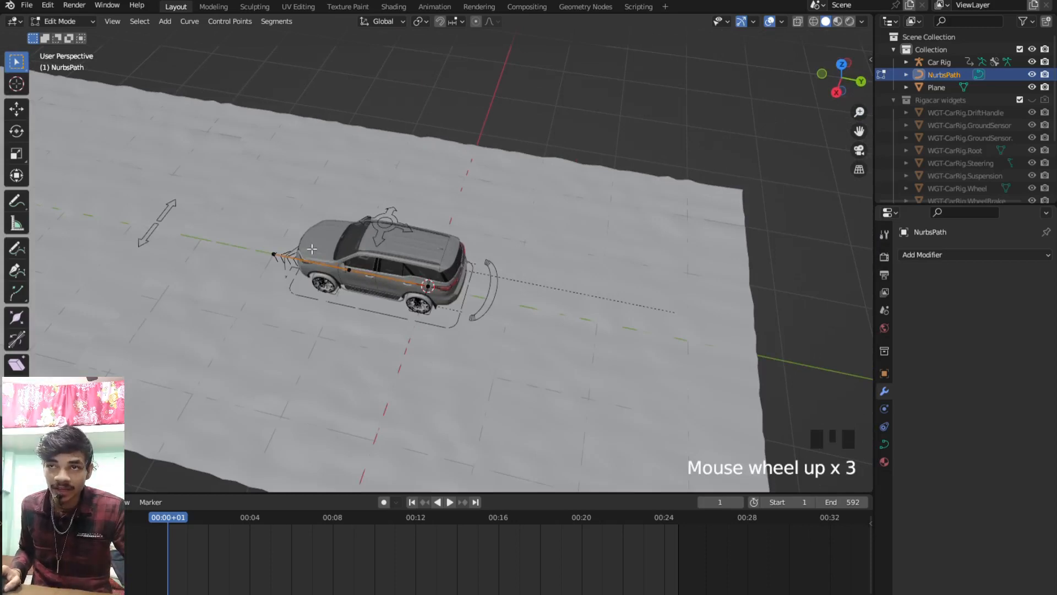
pyautogui.scroll(-3, 263, 243)
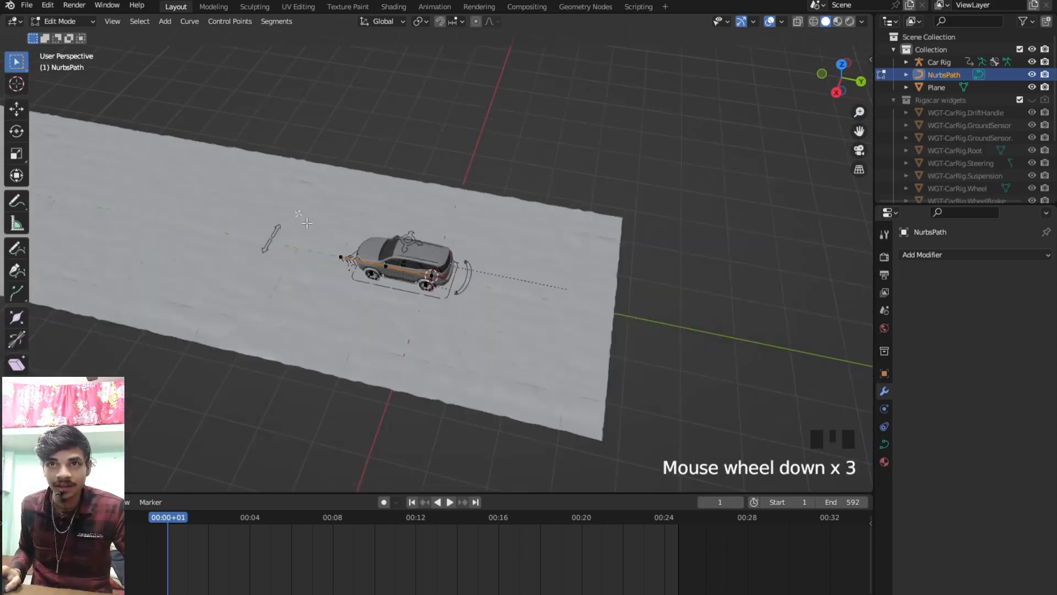
pyautogui.moveTo(364, 315); pyautogui.dragTo(363, 315)
pyautogui.press('KP_7')
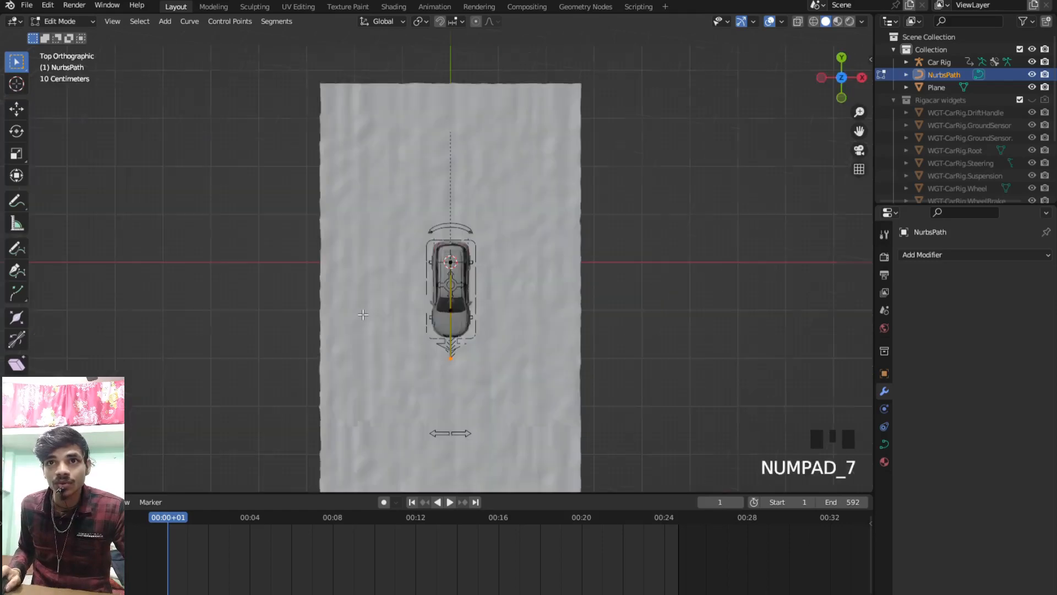
# - Extrude the path's front end by five segments, each about 0.6 to 0.95 m long, curving ahead of the car toward negative X
pyautogui.scroll(-3, 363, 315)
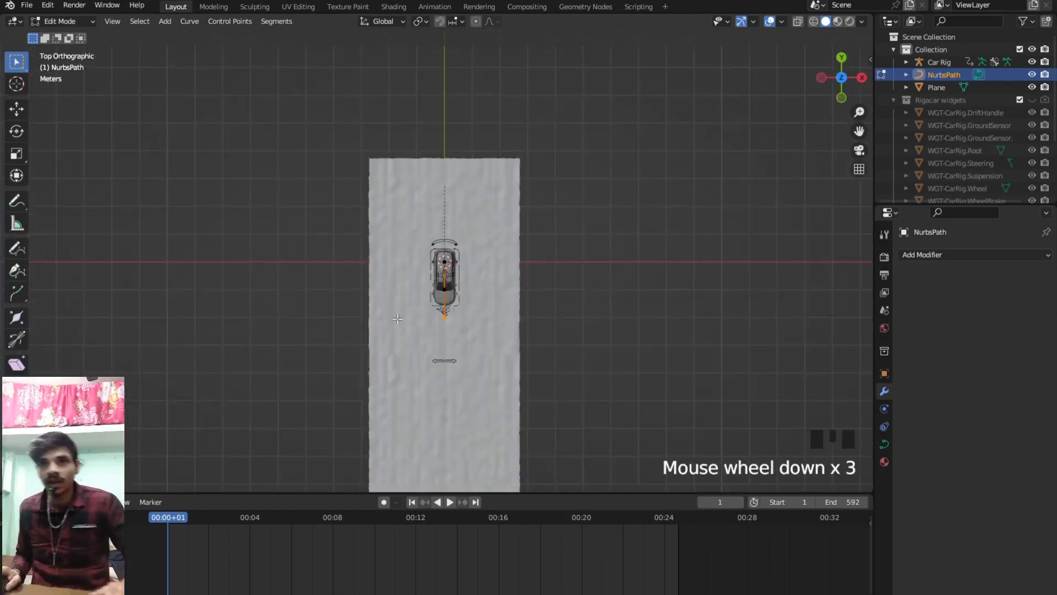
pyautogui.keyDown('shift'); pyautogui.moveTo(398, 319); pyautogui.dragTo(373, 185, button='middle'); pyautogui.keyUp('shift')
pyautogui.scroll(4, 444, 170)
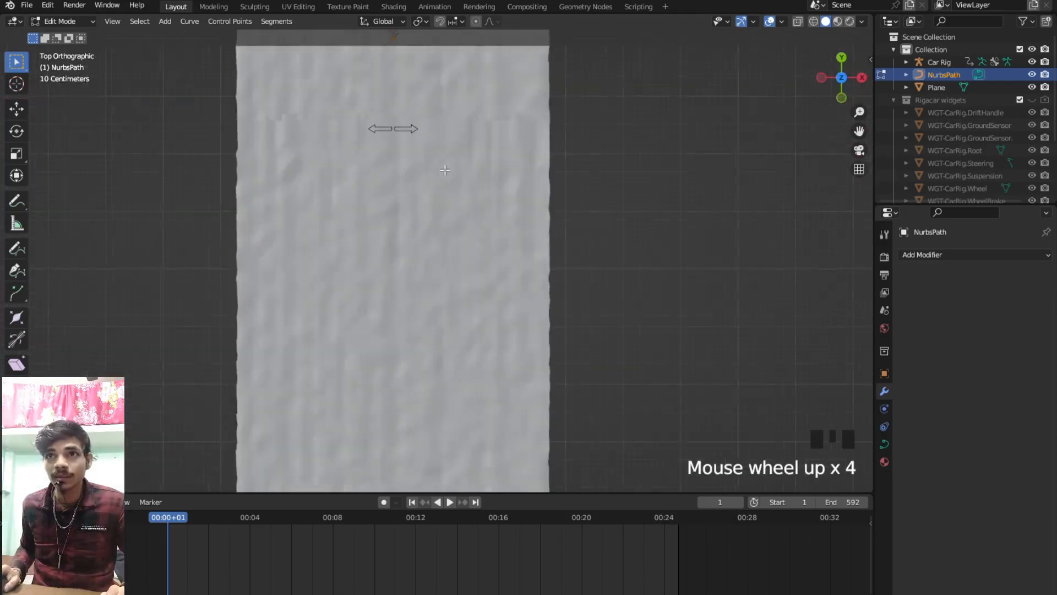
pyautogui.keyDown('shift'); pyautogui.moveTo(445, 170); pyautogui.dragTo(446, 270, button='middle'); pyautogui.keyUp('shift')
pyautogui.press('e')
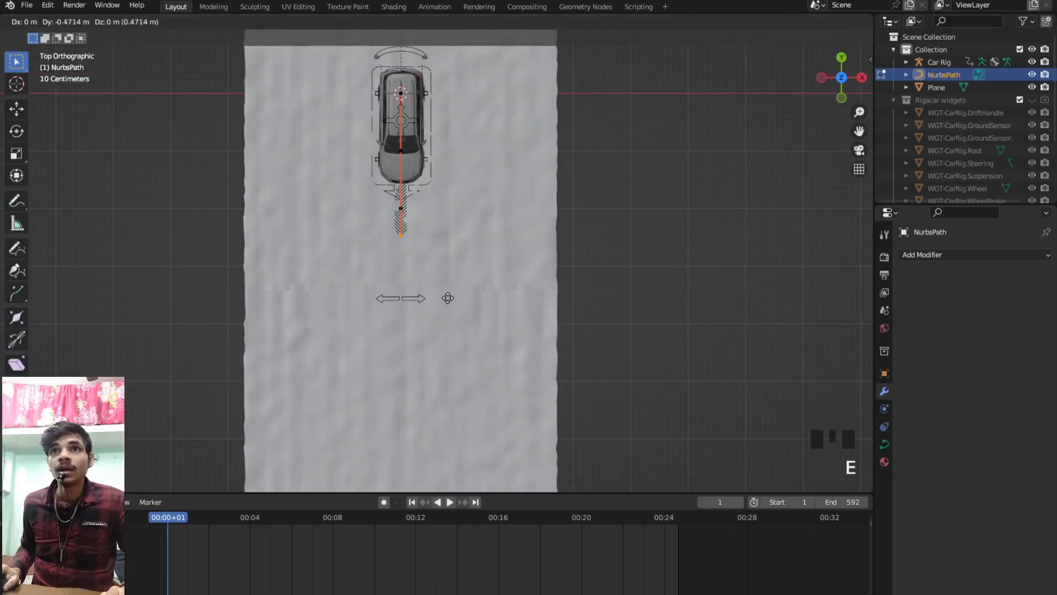
pyautogui.click(442, 322)
pyautogui.press('e')
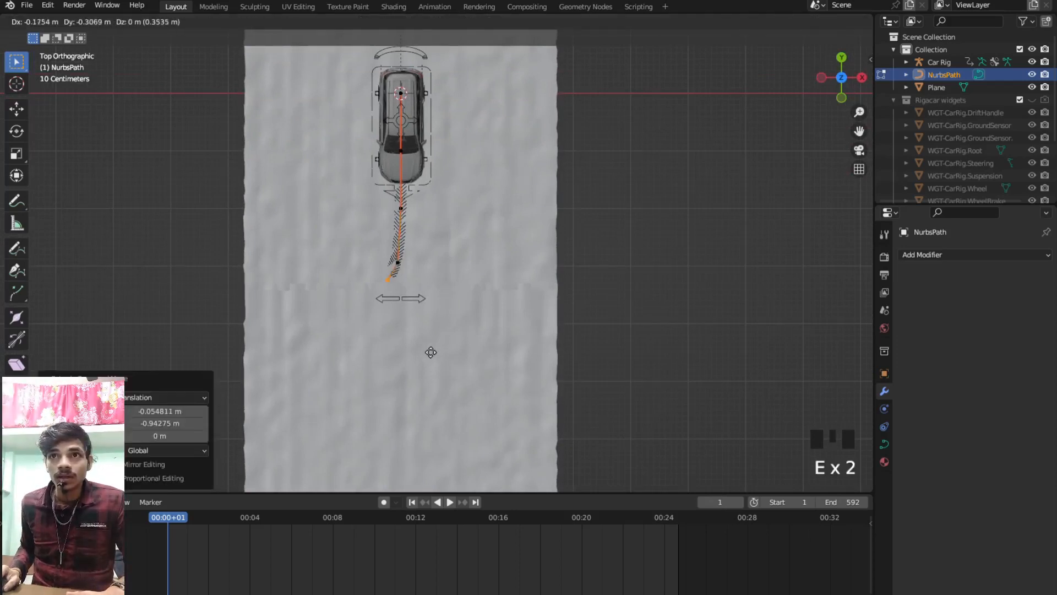
pyautogui.click(433, 374)
pyautogui.press('e')
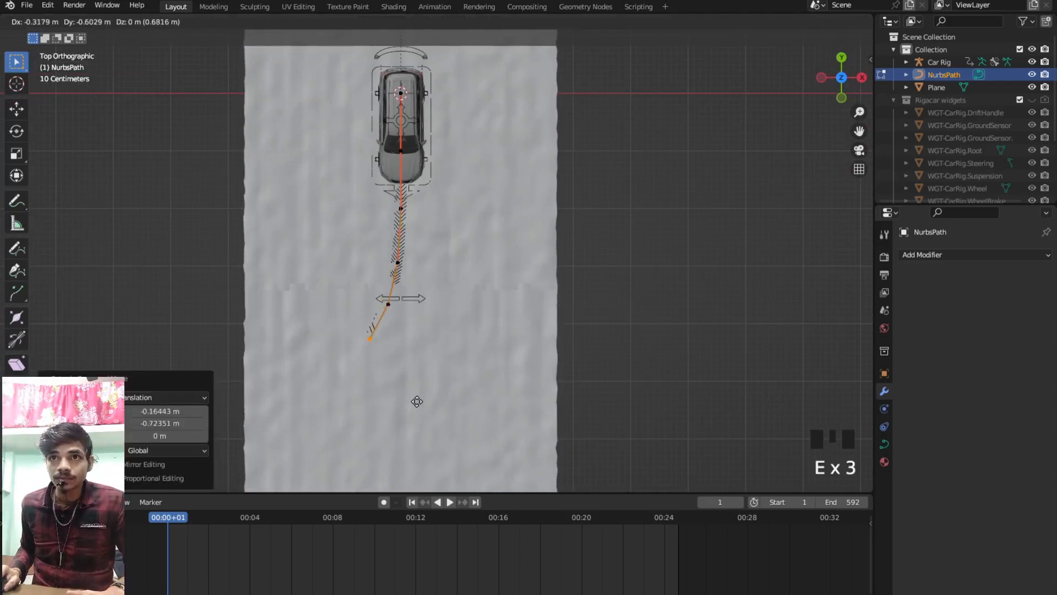
pyautogui.click(417, 401)
pyautogui.press('e')
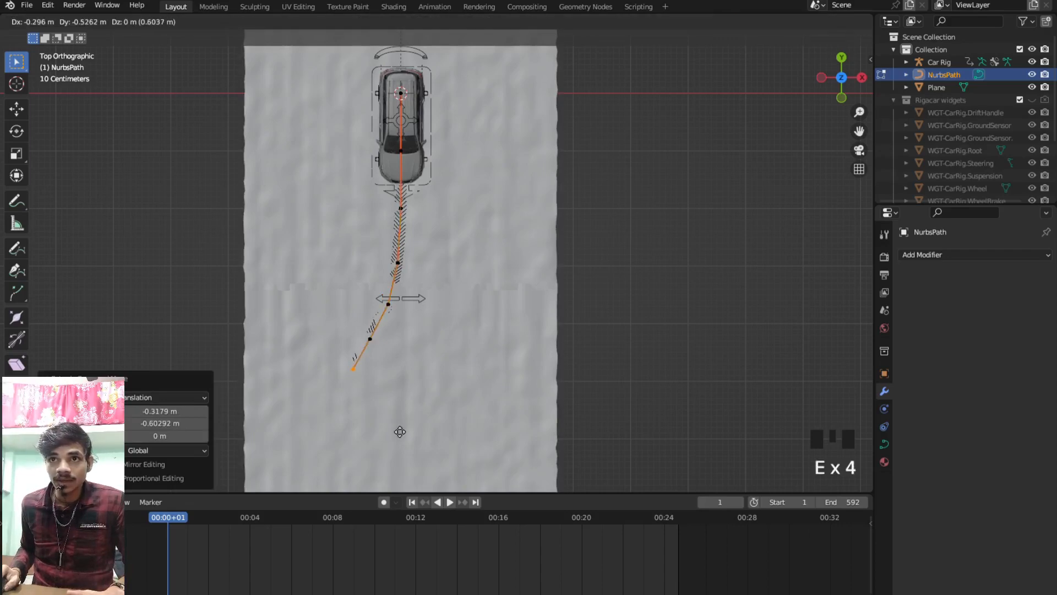
pyautogui.click(402, 432)
pyautogui.press('e')
pyautogui.click(390, 462)
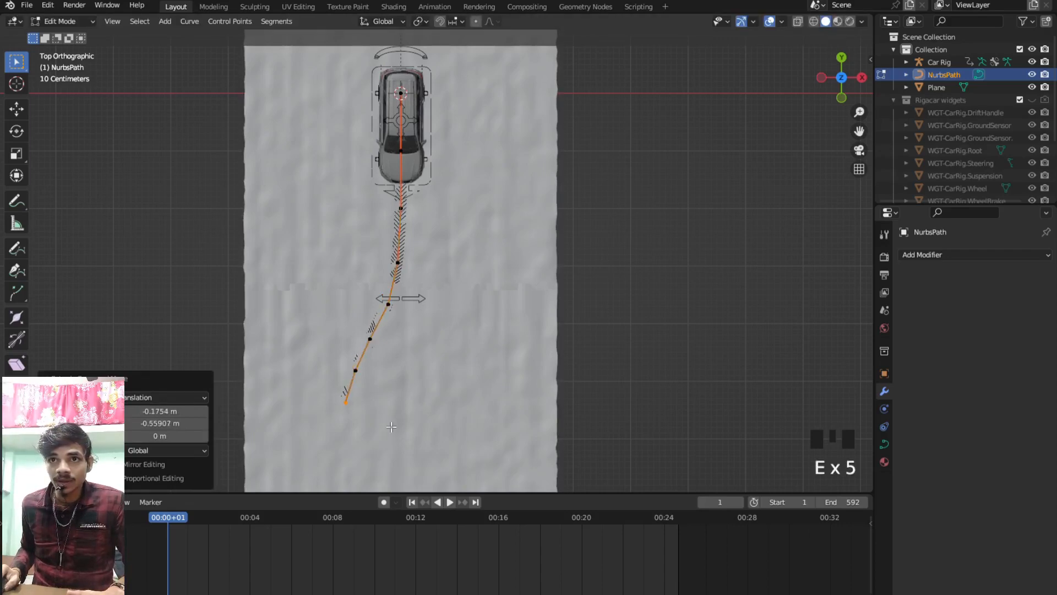
# - Extend the path farther along the strip with three more extruded segments, about 0.95 to 1.2 m each, gradually straightening toward negative Y
pyautogui.keyDown('shift'); pyautogui.moveTo(394, 406); pyautogui.dragTo(417, 263, button='middle'); pyautogui.keyUp('shift')
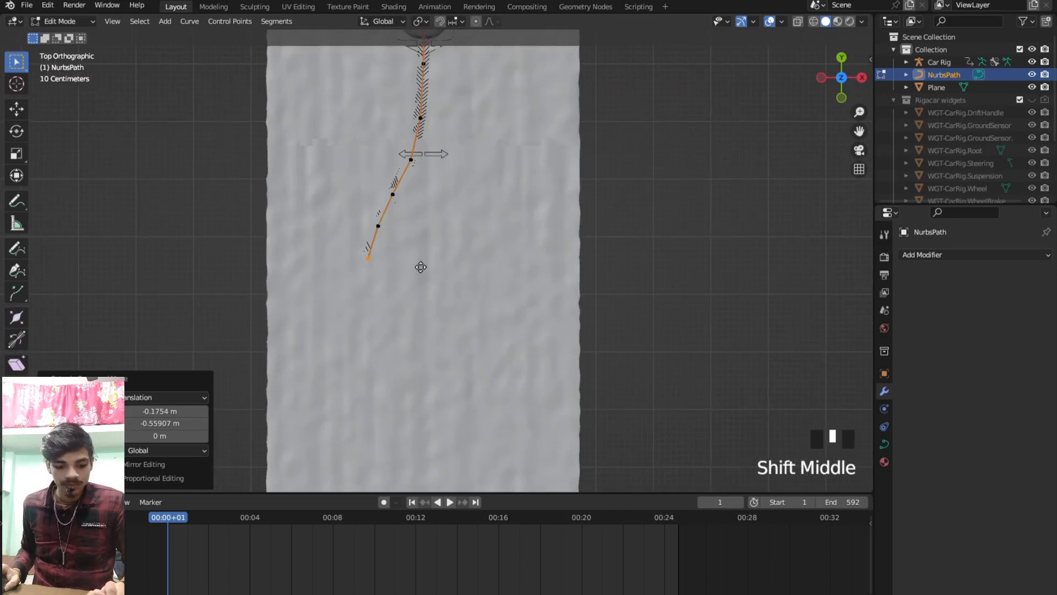
pyautogui.press('e')
pyautogui.click(403, 320)
pyautogui.press('e')
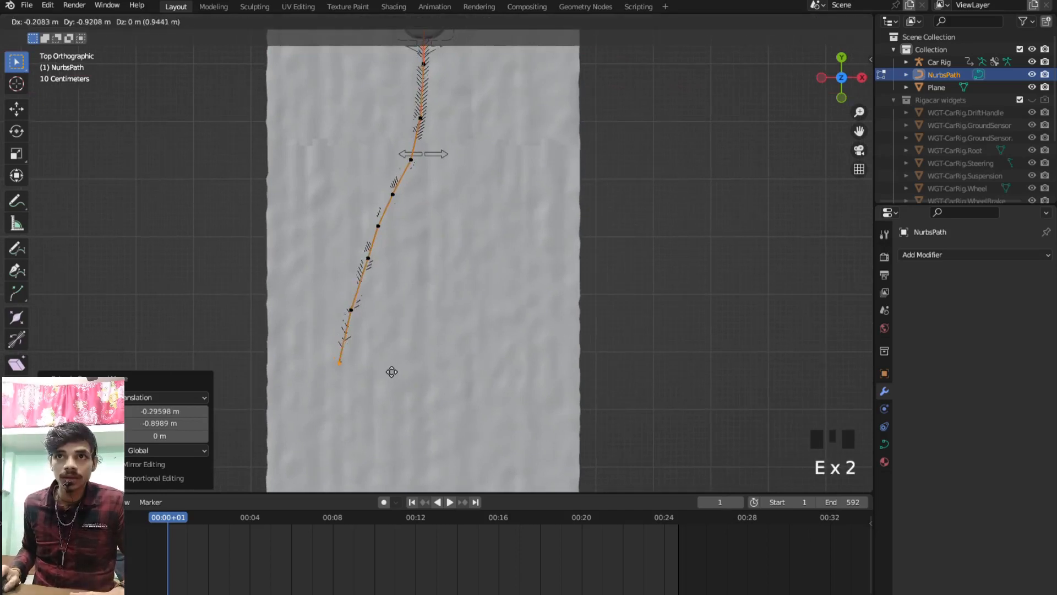
pyautogui.click(394, 375)
pyautogui.press('e')
pyautogui.click(385, 438)
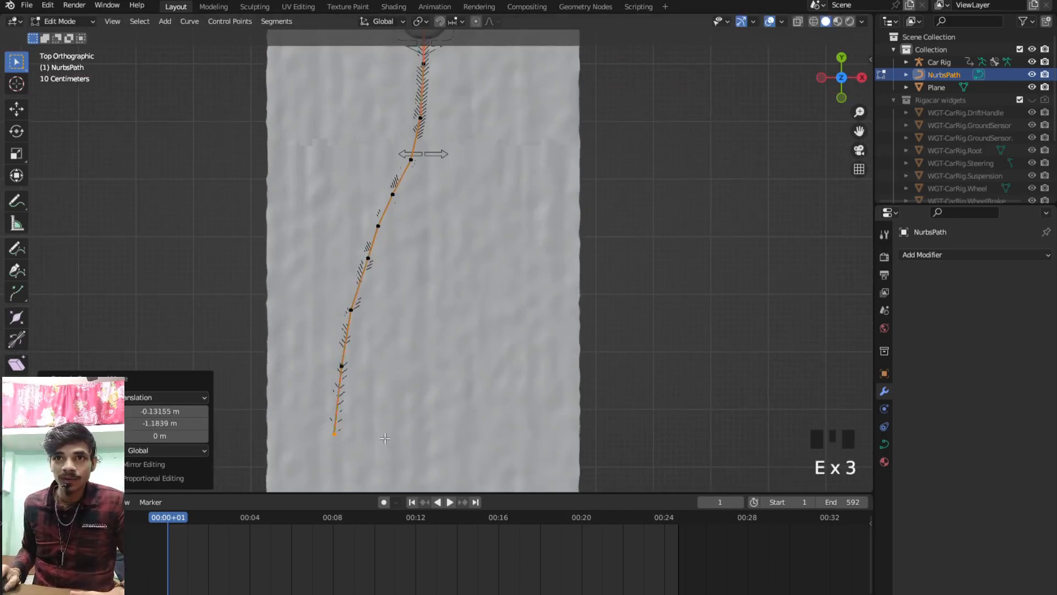
# - Extrude the NurbsPath end point three times along -Y, by about 1.06, 0.86 and 0.78 m, starting a gentle bend toward +X
pyautogui.keyDown('shift'); pyautogui.moveTo(390, 434); pyautogui.dragTo(438, 240, button='middle'); pyautogui.keyUp('shift')
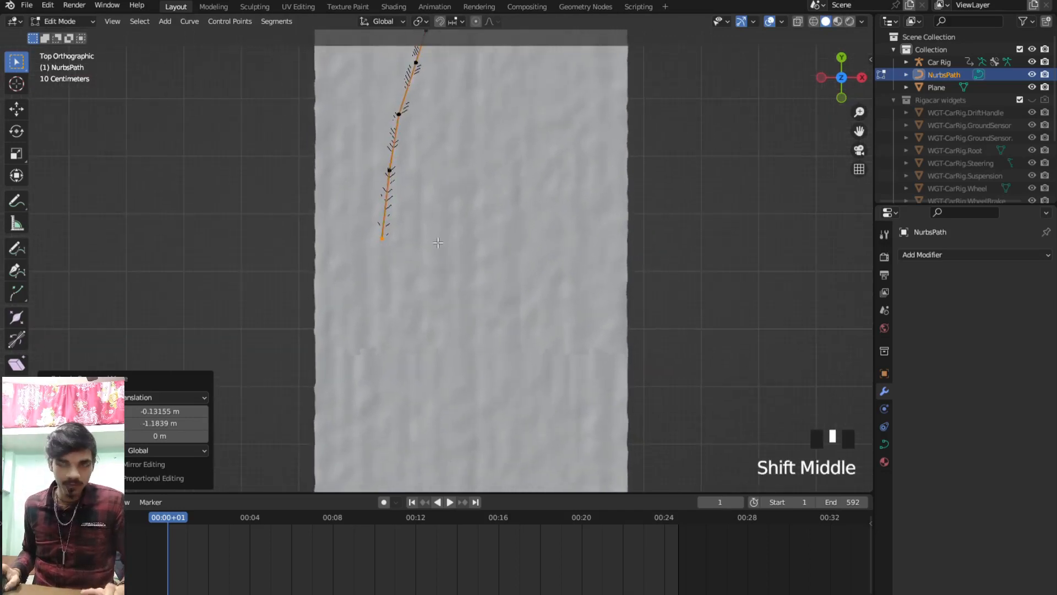
pyautogui.press('e')
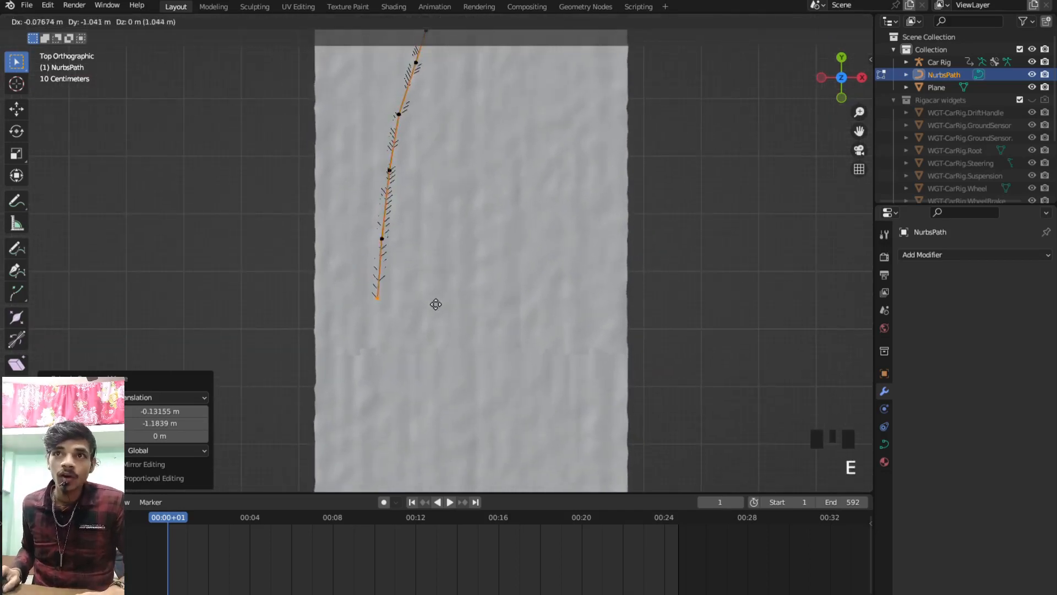
pyautogui.click(436, 304)
pyautogui.press('e')
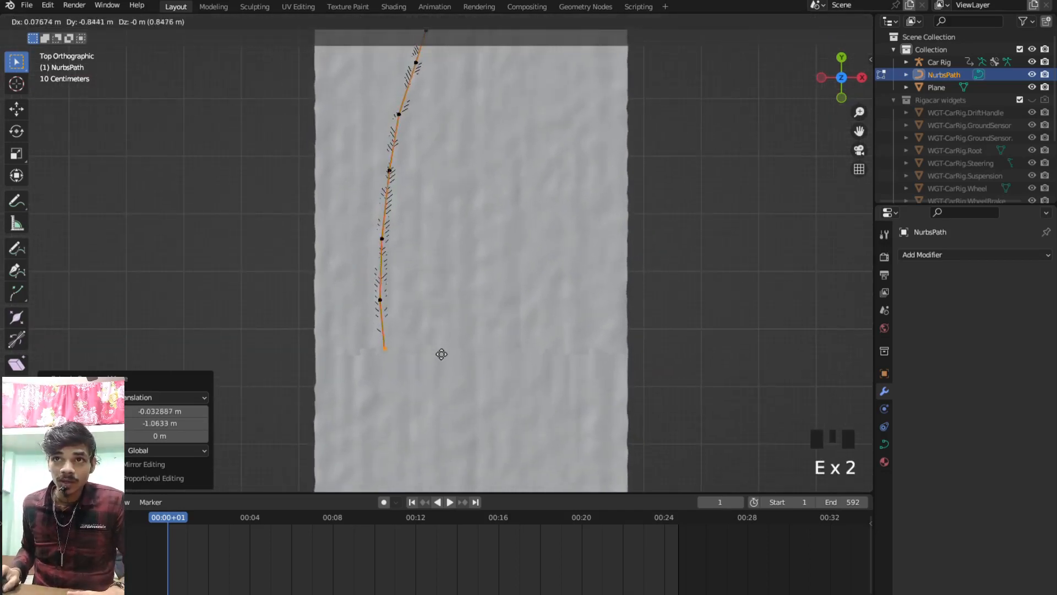
pyautogui.click(442, 353)
pyautogui.press('e')
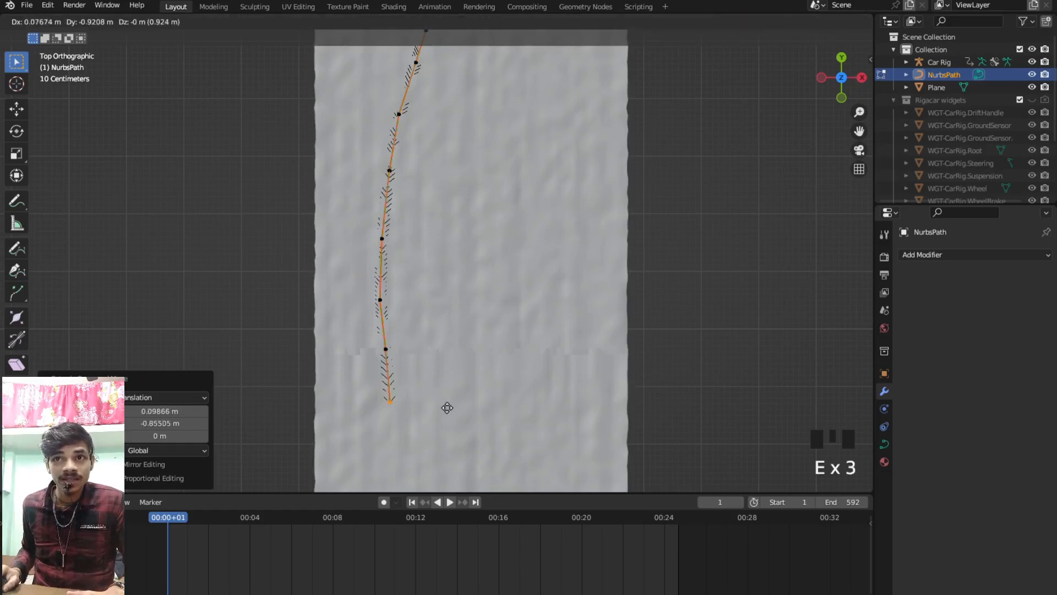
pyautogui.click(453, 398)
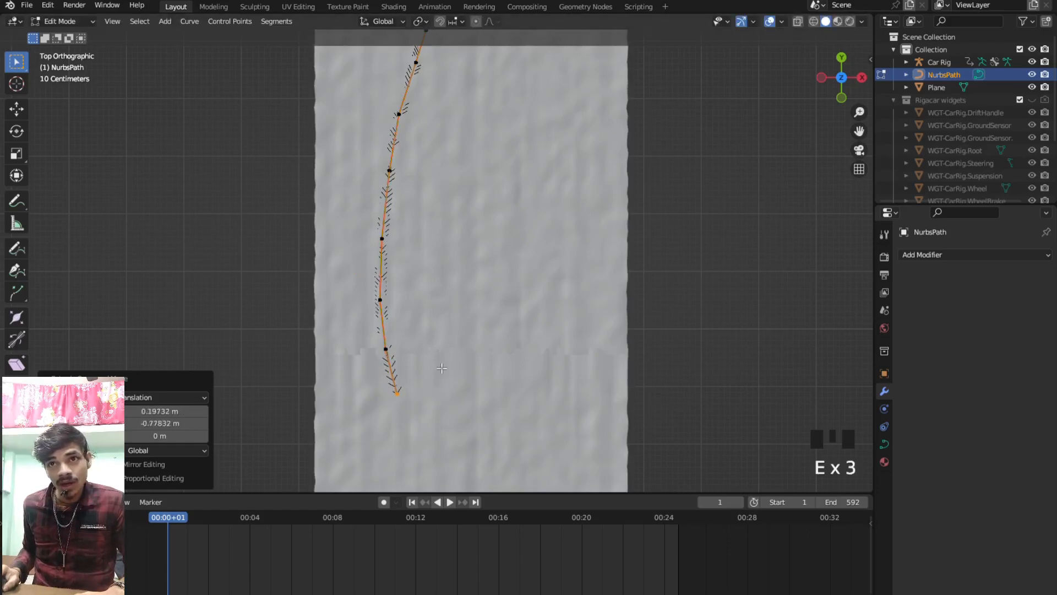
# - Extend the path with five extrusions running diagonally across the plane toward +X and -Y, each about 0.7 to 1.2 m long
pyautogui.keyDown('shift'); pyautogui.moveTo(467, 394); pyautogui.dragTo(385, 243, button='middle'); pyautogui.keyUp('shift')
pyautogui.press('e')
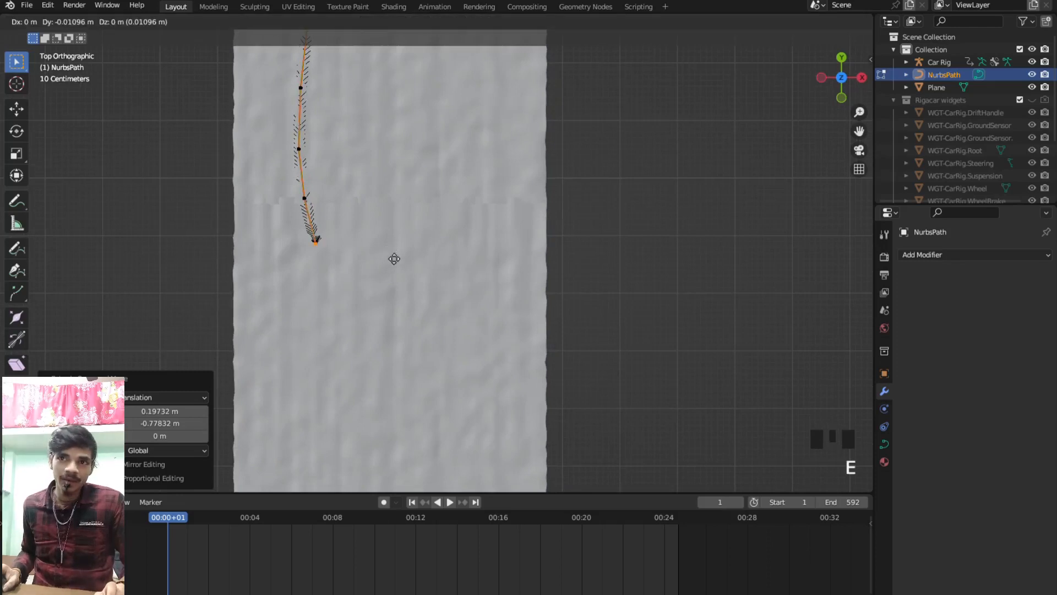
pyautogui.click(415, 305)
pyautogui.press('e')
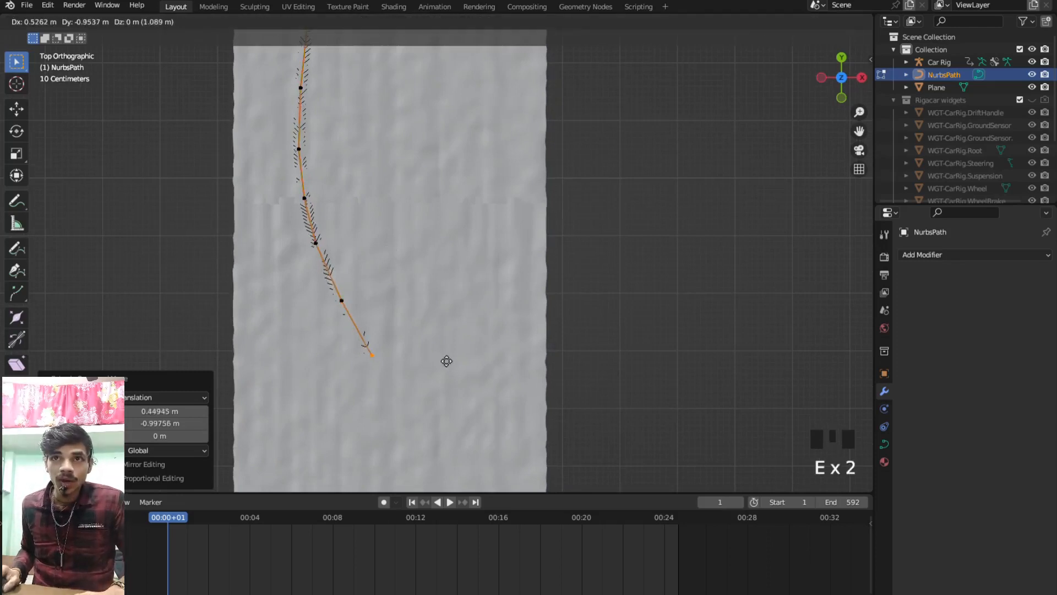
pyautogui.click(446, 360)
pyautogui.press('e')
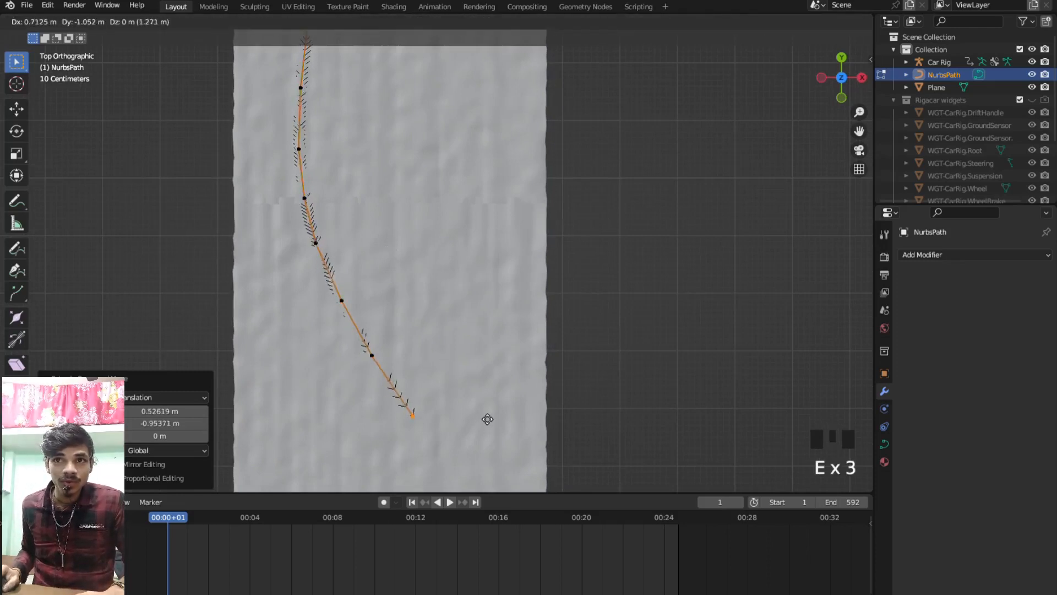
pyautogui.click(486, 418)
pyautogui.press('e')
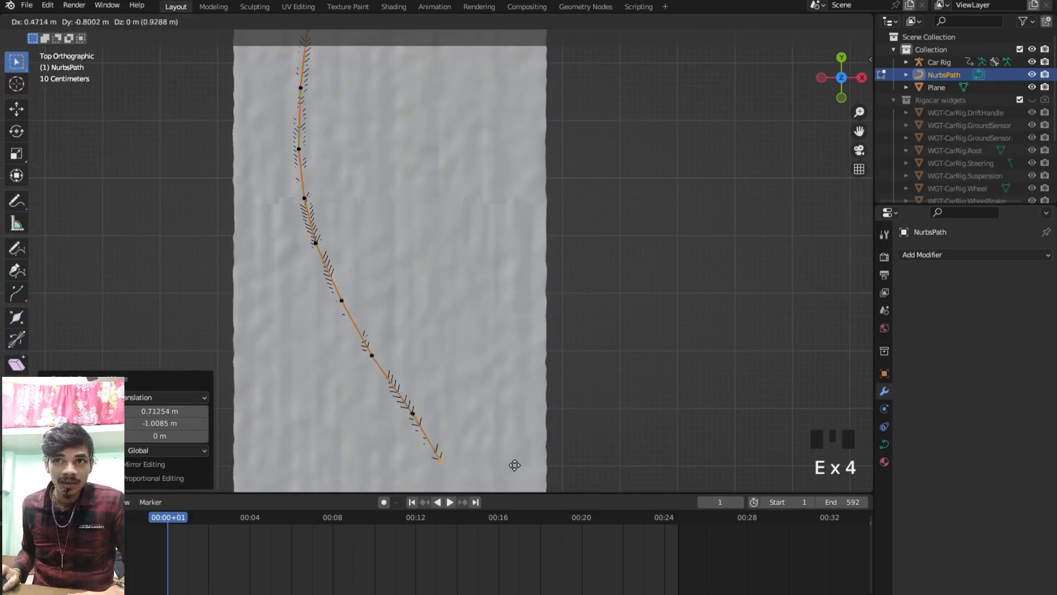
pyautogui.click(514, 462)
pyautogui.press('e')
pyautogui.click(532, 37)
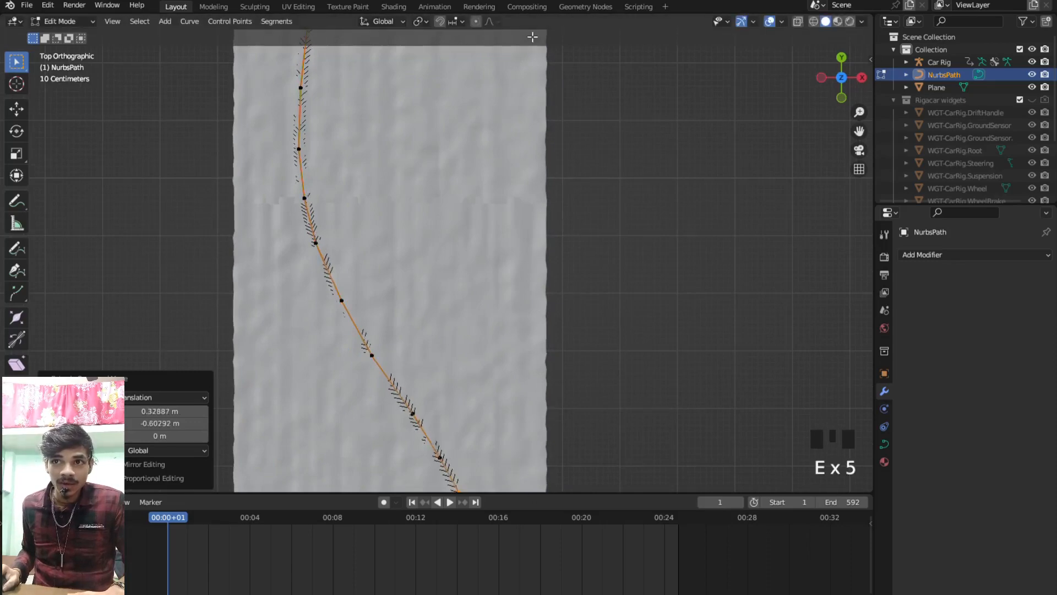
# - Extrude four more segments of about 0.8 to 1 m near the plane's +X edge, rounding the path back toward -X
pyautogui.scroll(-3, 496, 232)
pyautogui.keyDown('shift'); pyautogui.moveTo(496, 232); pyautogui.dragTo(477, 121, button='middle'); pyautogui.keyUp('shift')
pyautogui.scroll(3, 460, 210)
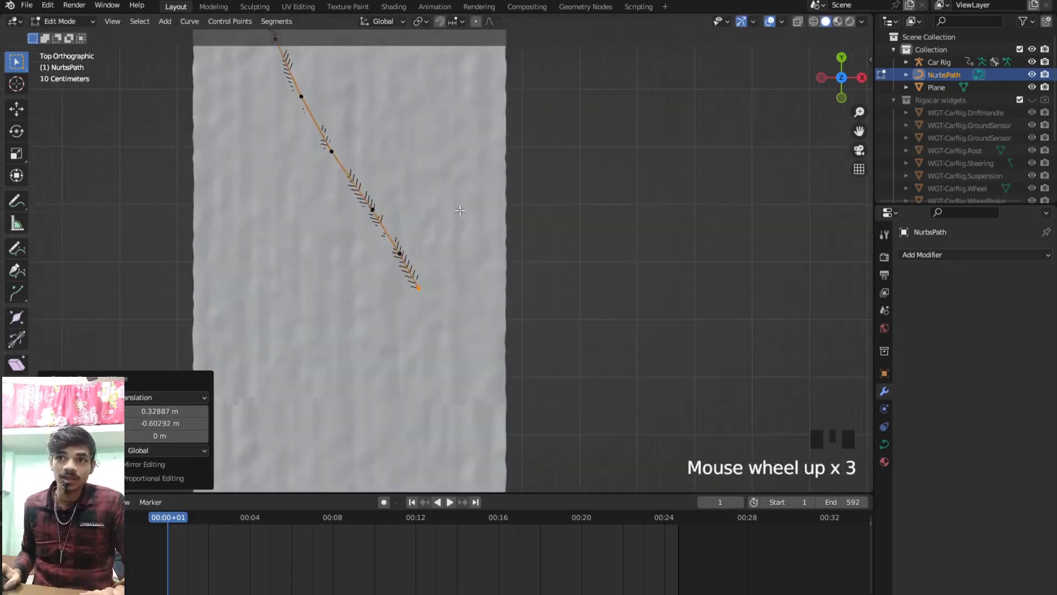
pyautogui.press('e')
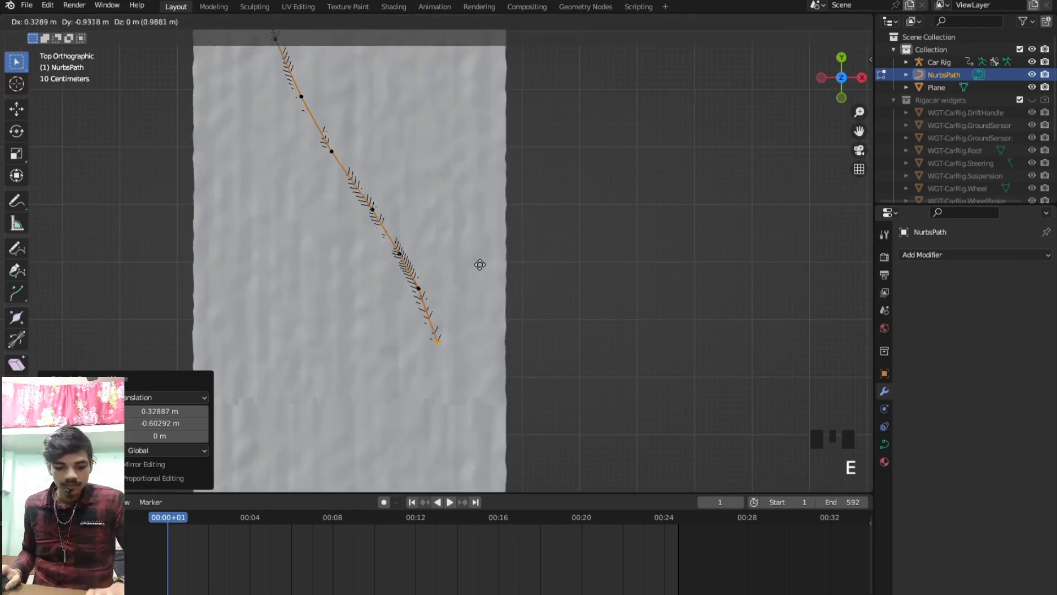
pyautogui.click(478, 263)
pyautogui.press('e')
pyautogui.click(483, 309)
pyautogui.press('e')
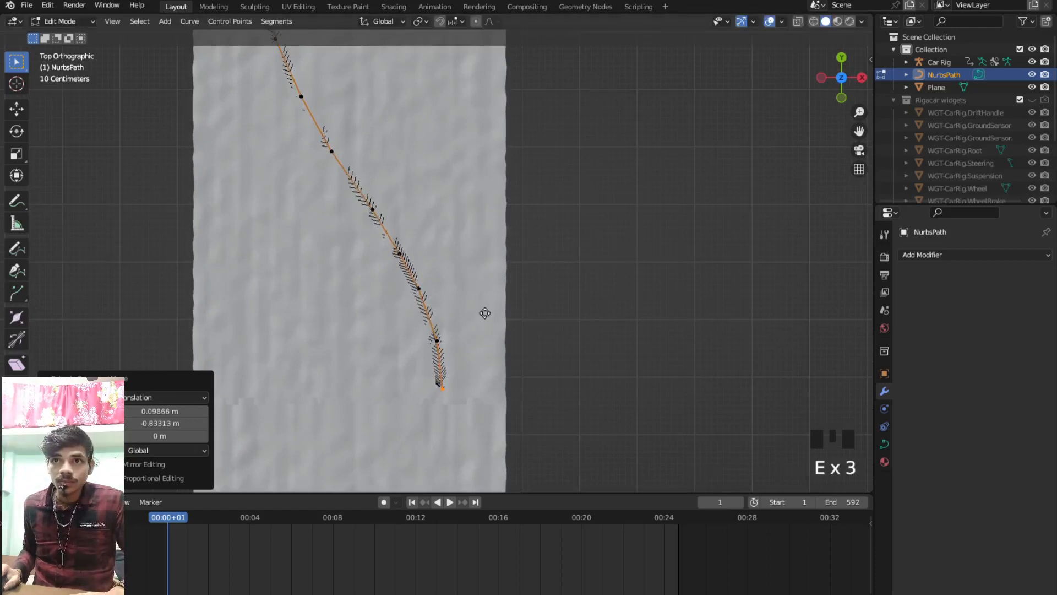
pyautogui.click(467, 385)
pyautogui.press('e')
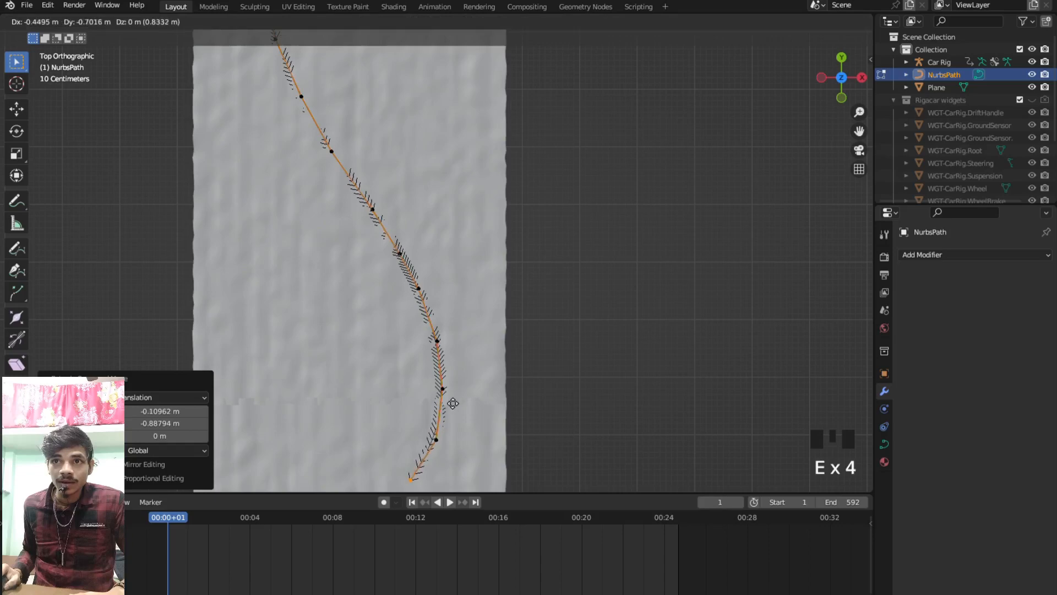
pyautogui.click(448, 401)
# - Extrude five segments of about 0.8 to 1 m from the path's end, crossing the plane diagonally toward -X and -Y
pyautogui.scroll(-4, 448, 401)
pyautogui.keyDown('shift'); pyautogui.moveTo(454, 319); pyautogui.dragTo(451, 257, button='middle'); pyautogui.keyUp('shift')
pyautogui.scroll(2, 452, 278)
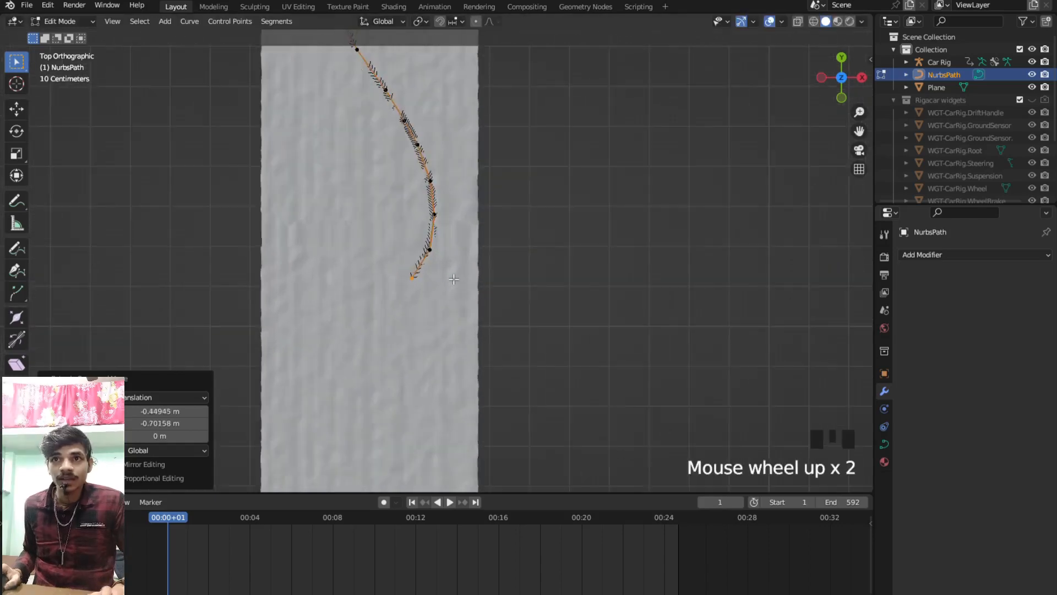
pyautogui.press('e')
pyautogui.click(441, 313)
pyautogui.press('e')
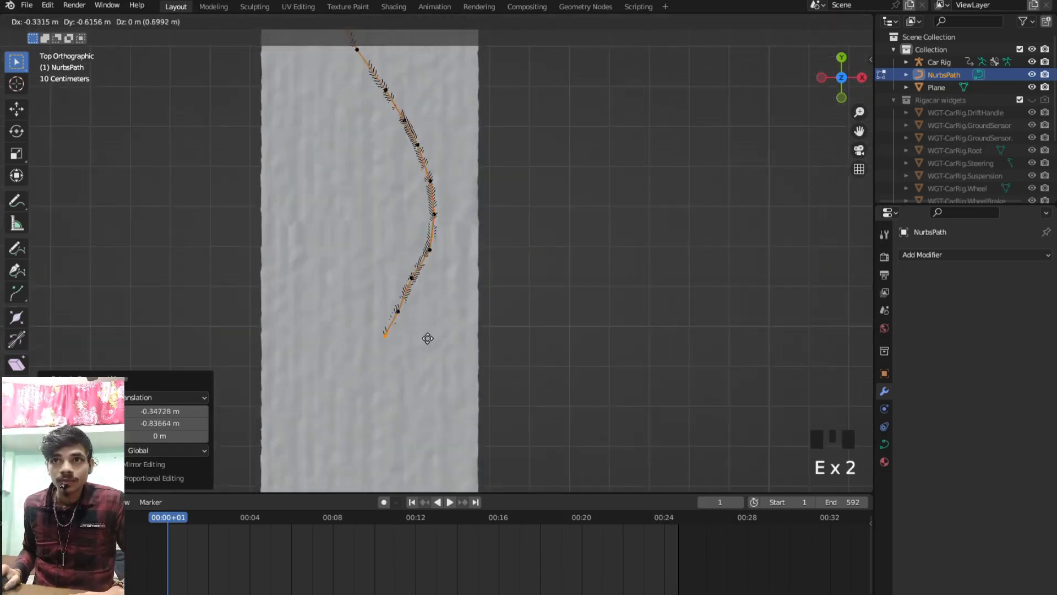
pyautogui.click(429, 343)
pyautogui.press('e')
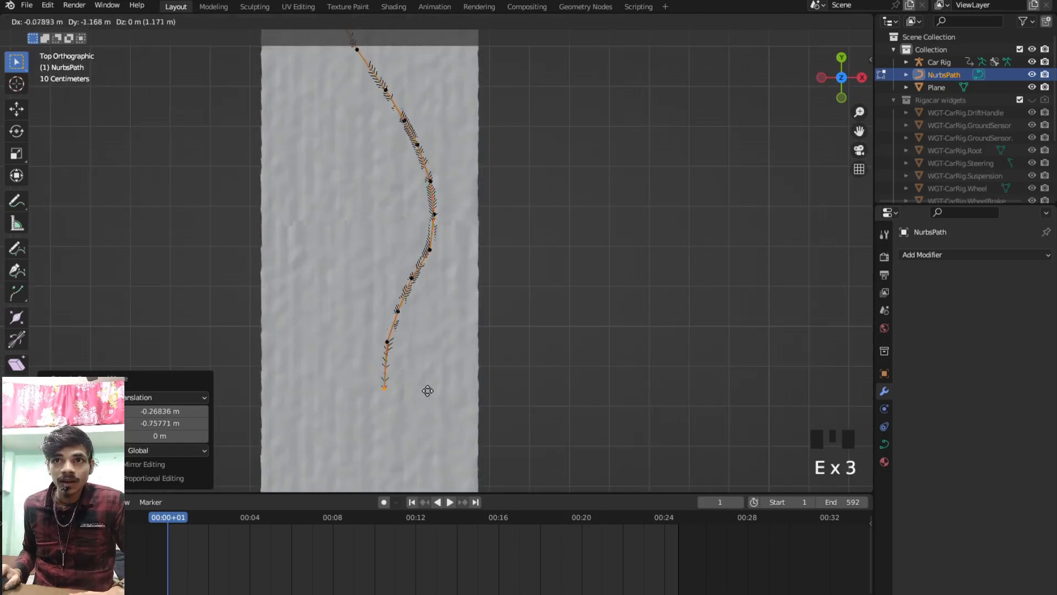
pyautogui.click(420, 381)
pyautogui.press('e')
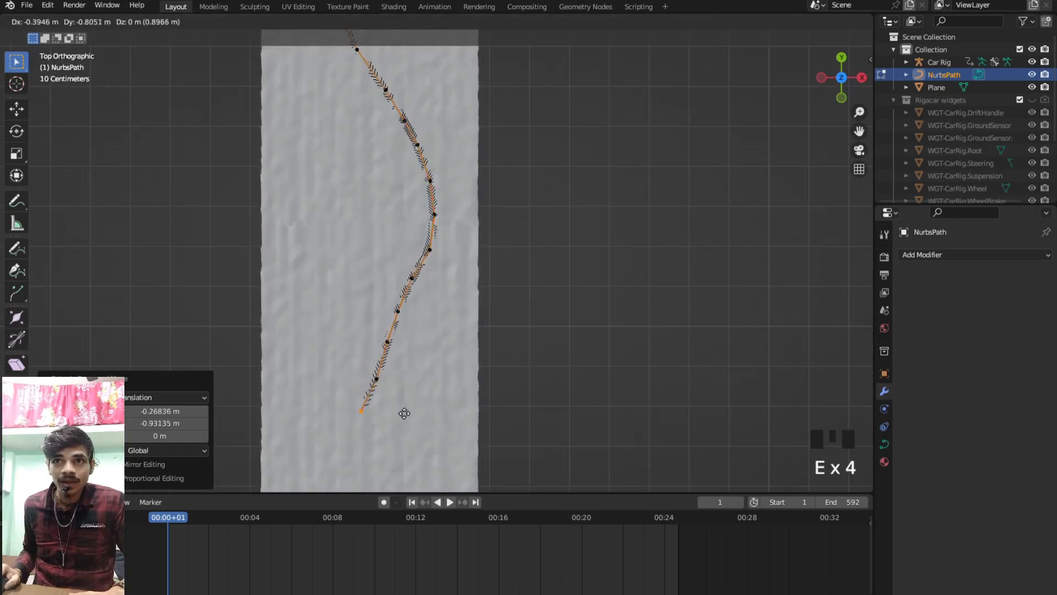
pyautogui.click(408, 415)
pyautogui.press('e')
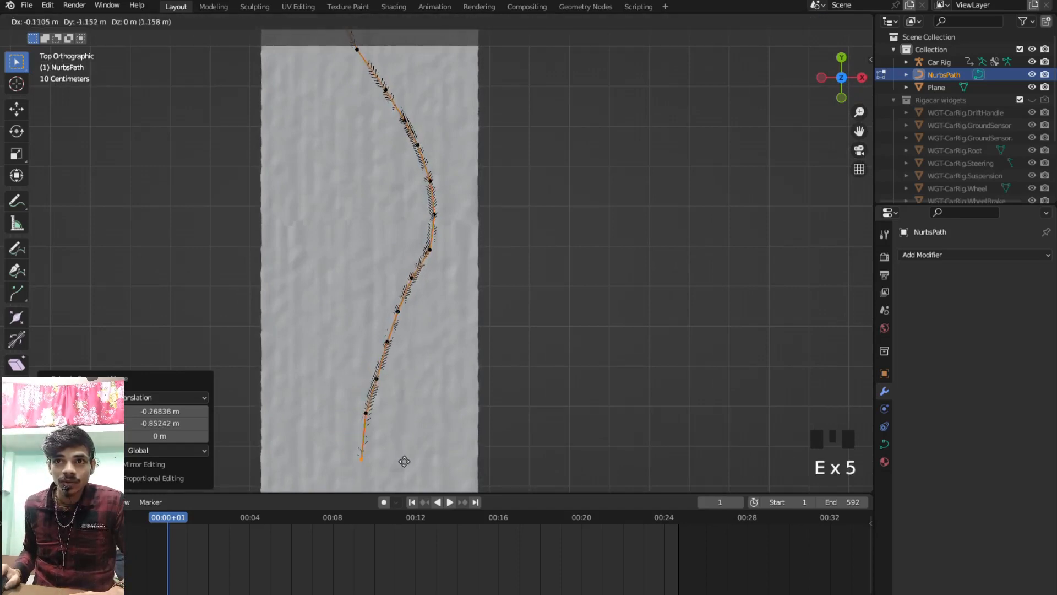
pyautogui.click(401, 455)
# - Add three longer extrusions of about 1 to 1.4 m, straightening the path's end until it runs along -Y
pyautogui.scroll(-2, 403, 387)
pyautogui.keyDown('shift'); pyautogui.moveTo(403, 387); pyautogui.dragTo(432, 259, button='middle'); pyautogui.keyUp('shift')
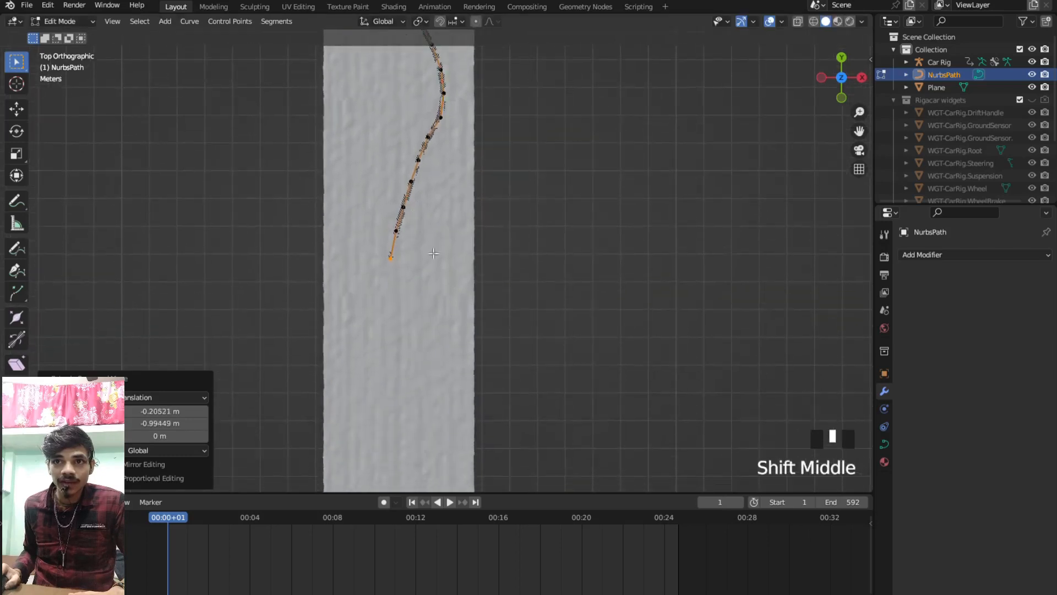
pyautogui.scroll(5, 432, 259)
pyautogui.press('e')
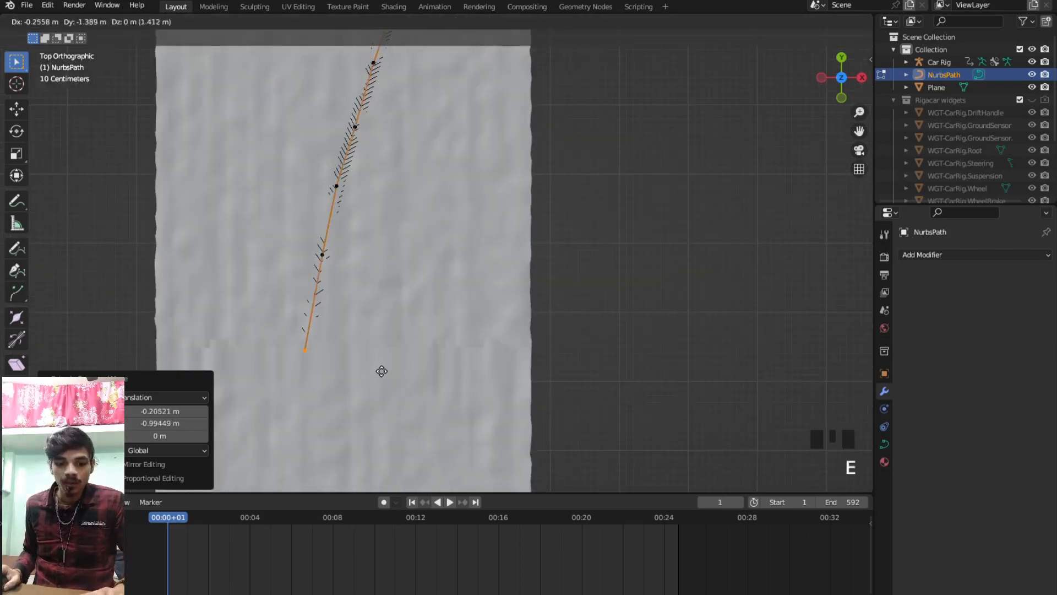
pyautogui.click(383, 370)
pyautogui.press('e')
pyautogui.click(378, 441)
pyautogui.press('e')
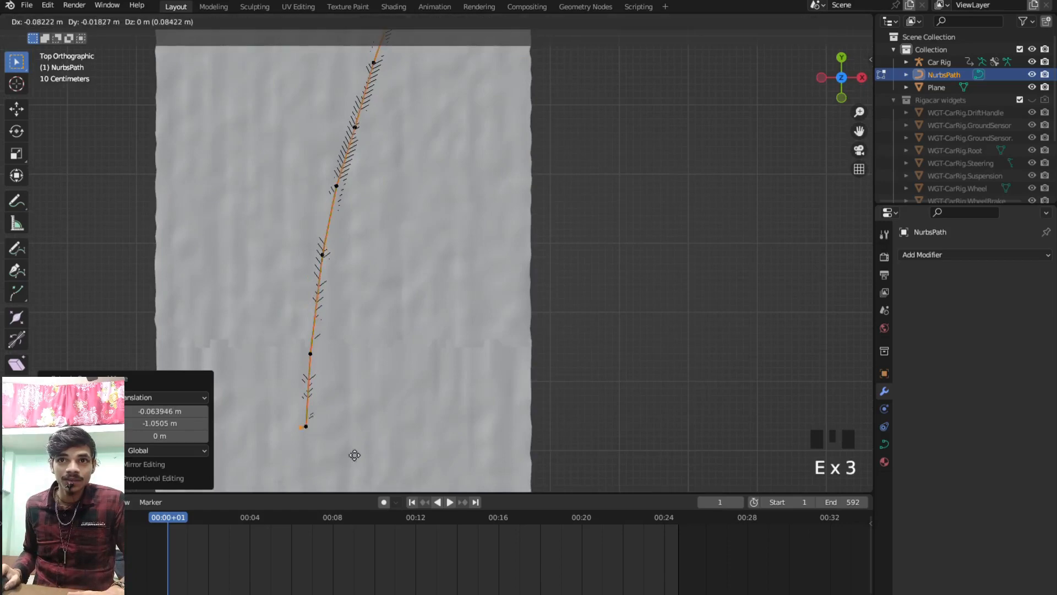
pyautogui.click(379, 66)
# - Extrude two segments that turn the path toward +X, moving about 0.09, -0.69 m and 0.39, -1.00 m in X and Y
pyautogui.scroll(-4, 341, 202)
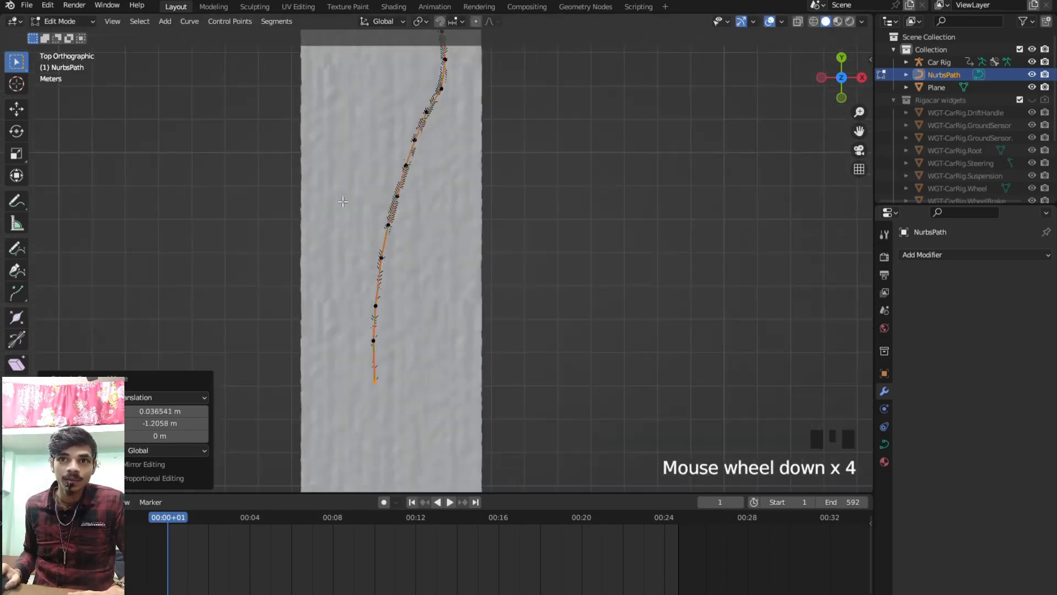
pyautogui.keyDown('shift'); pyautogui.moveTo(414, 267); pyautogui.dragTo(408, 215, button='middle'); pyautogui.keyUp('shift')
pyautogui.scroll(4, 407, 216)
pyautogui.press('e')
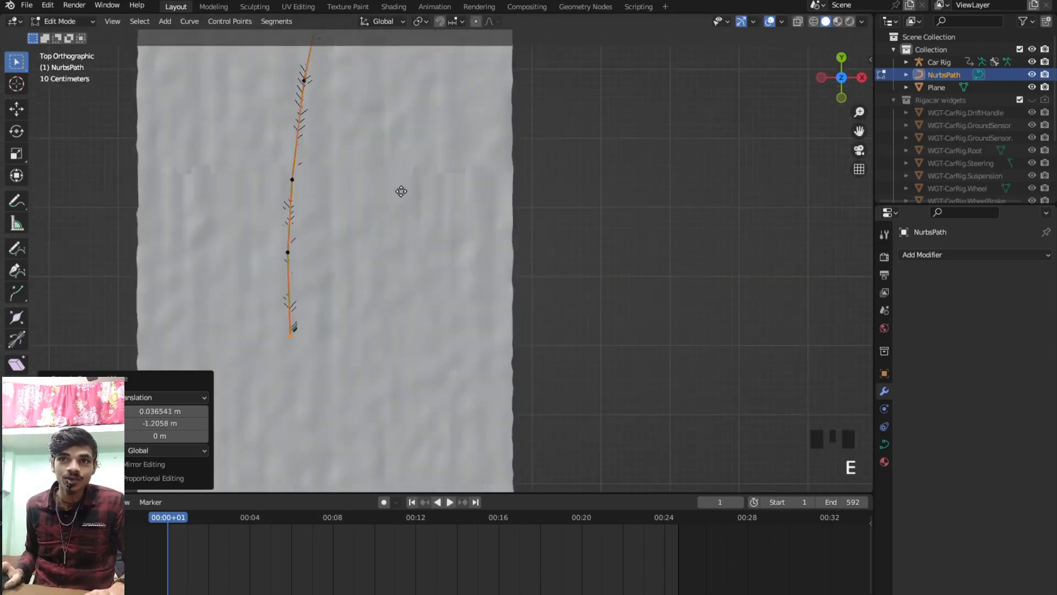
pyautogui.click(407, 238)
pyautogui.press('e')
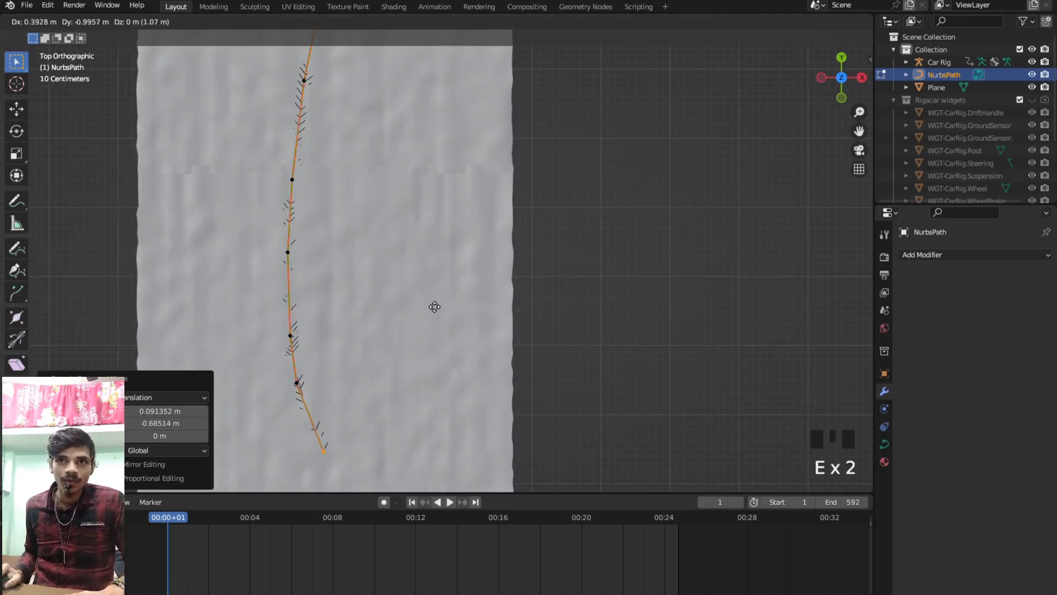
pyautogui.click(433, 306)
# - Continue the path with five extrusions of about 0.9 to 1.2 m toward +X, easing the last one straight along -Y
pyautogui.scroll(-3, 403, 306)
pyautogui.keyDown('shift'); pyautogui.moveTo(347, 255); pyautogui.dragTo(323, 165, button='middle'); pyautogui.keyUp('shift')
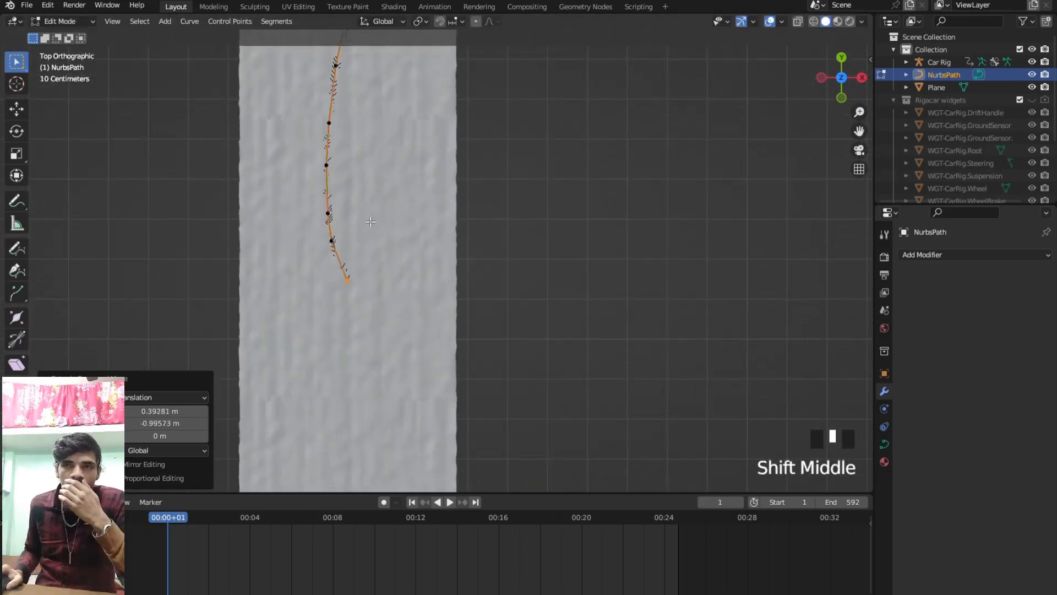
pyautogui.press('e')
pyautogui.click(397, 269)
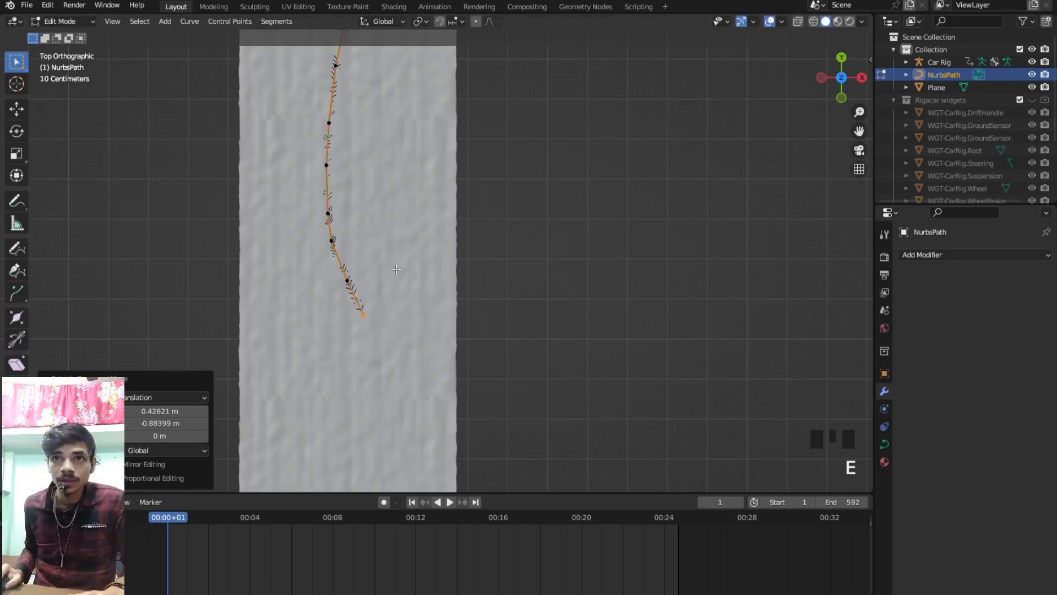
pyautogui.press('e')
pyautogui.click(416, 306)
pyautogui.press('e')
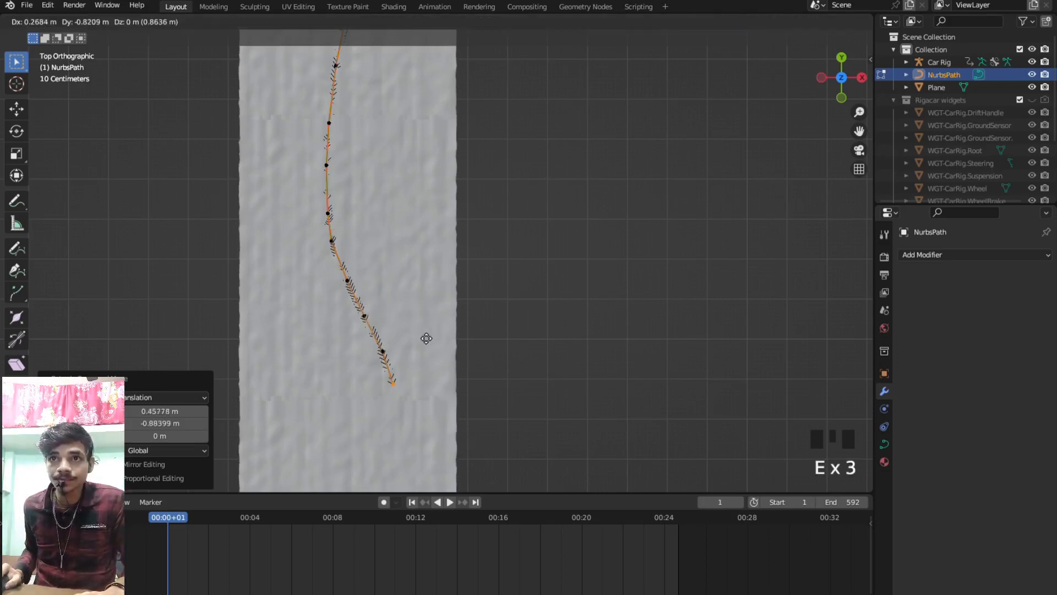
pyautogui.click(425, 338)
pyautogui.press('e')
pyautogui.click(437, 383)
pyautogui.press('e')
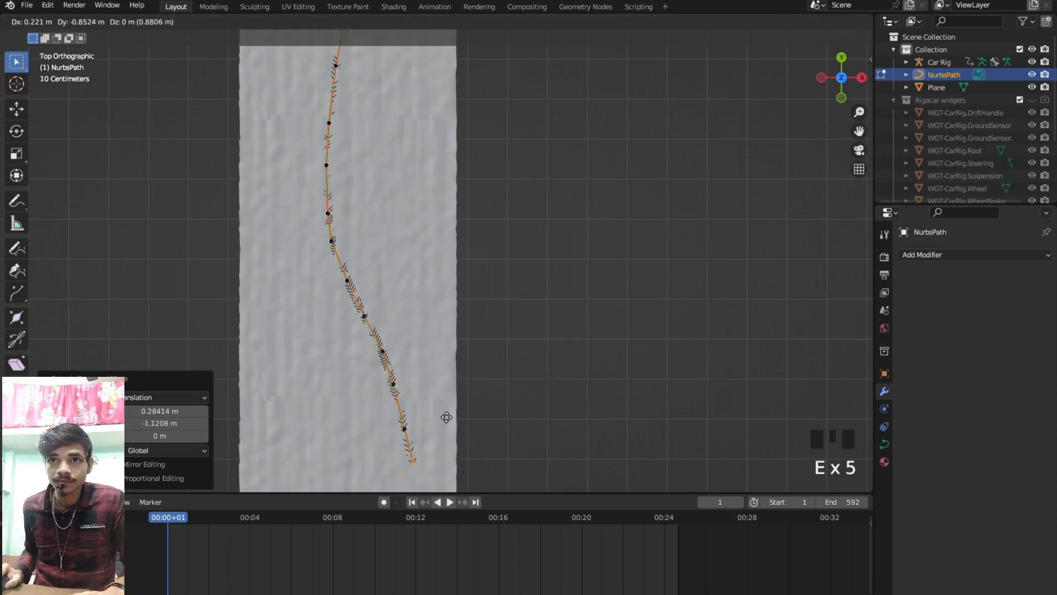
pyautogui.click(438, 427)
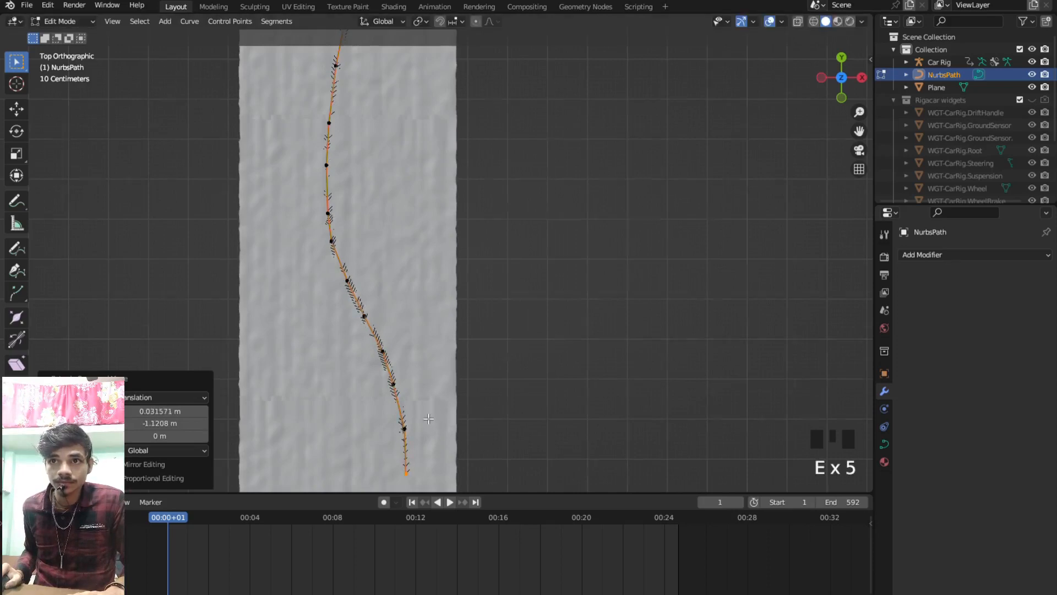
# - Extrude three short segments of about 0.6 to 0.8 m along -Y, curving the path slightly toward -X
pyautogui.scroll(-2, 438, 476)
pyautogui.keyDown('shift'); pyautogui.moveTo(437, 476); pyautogui.dragTo(510, 216, button='middle'); pyautogui.keyUp('shift')
pyautogui.scroll(5, 427, 267)
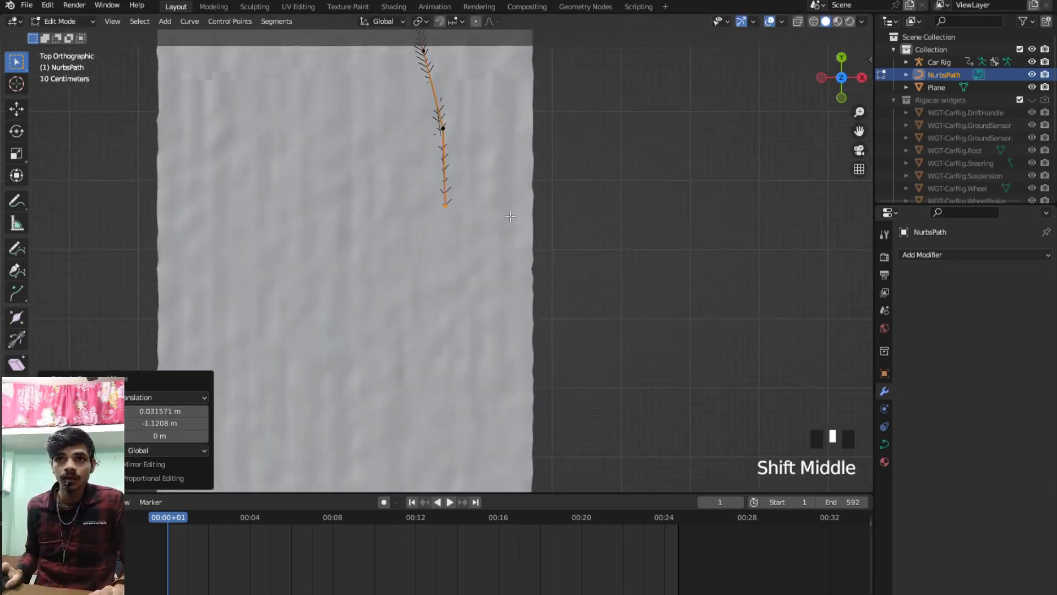
pyautogui.press('e')
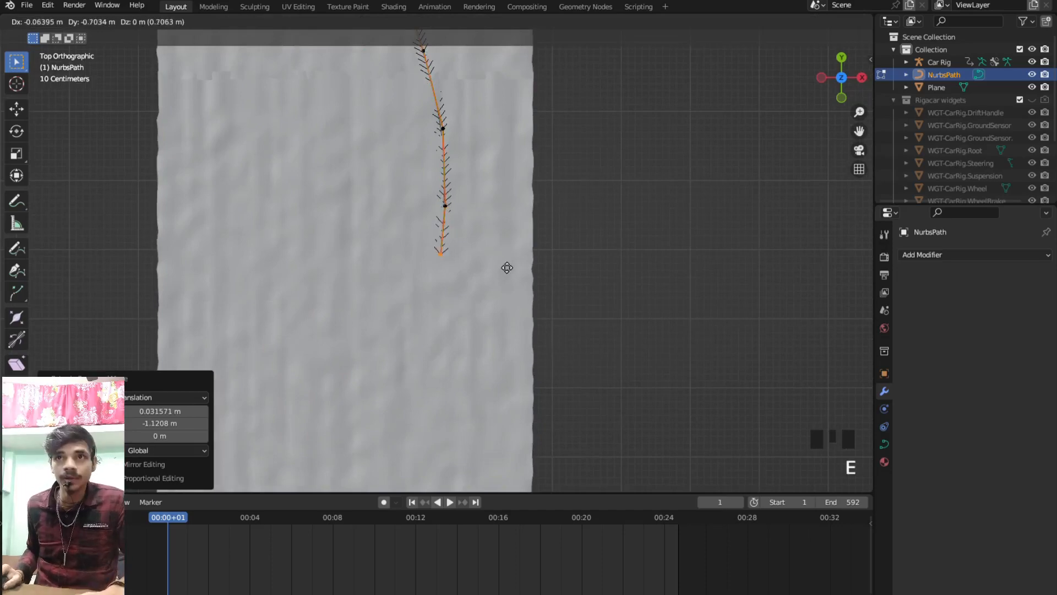
pyautogui.click(506, 267)
pyautogui.press('e')
pyautogui.click(499, 317)
pyautogui.press('e')
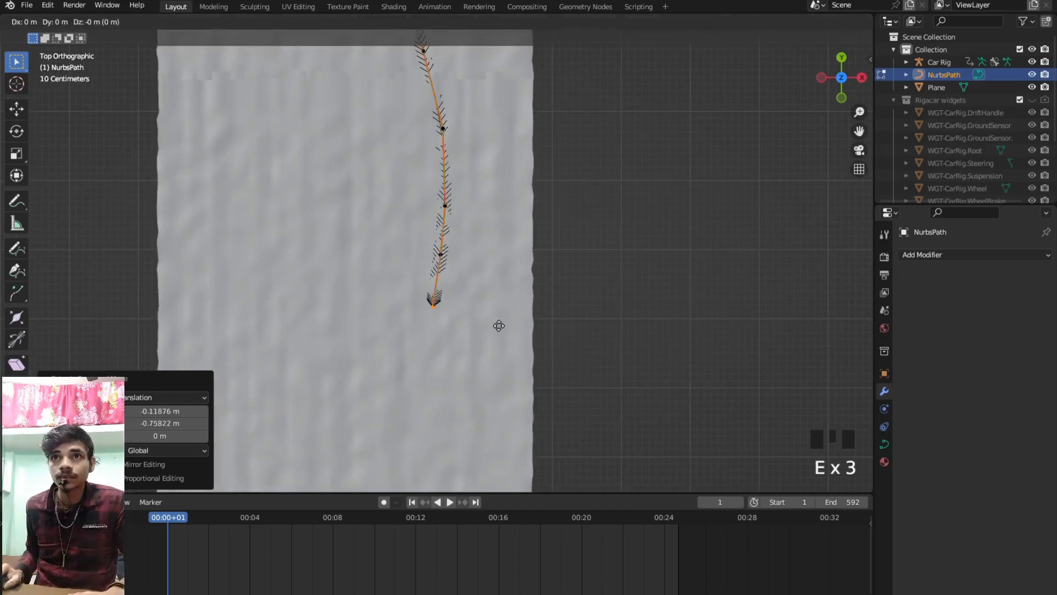
pyautogui.click(490, 359)
# - Extrude two further segments of about 0.9 m, bending the path's end more strongly toward -X, the last by about -0.40, -0.80 m
pyautogui.keyDown('shift'); pyautogui.moveTo(460, 331); pyautogui.dragTo(492, 314, button='middle'); pyautogui.keyUp('shift')
pyautogui.press('e')
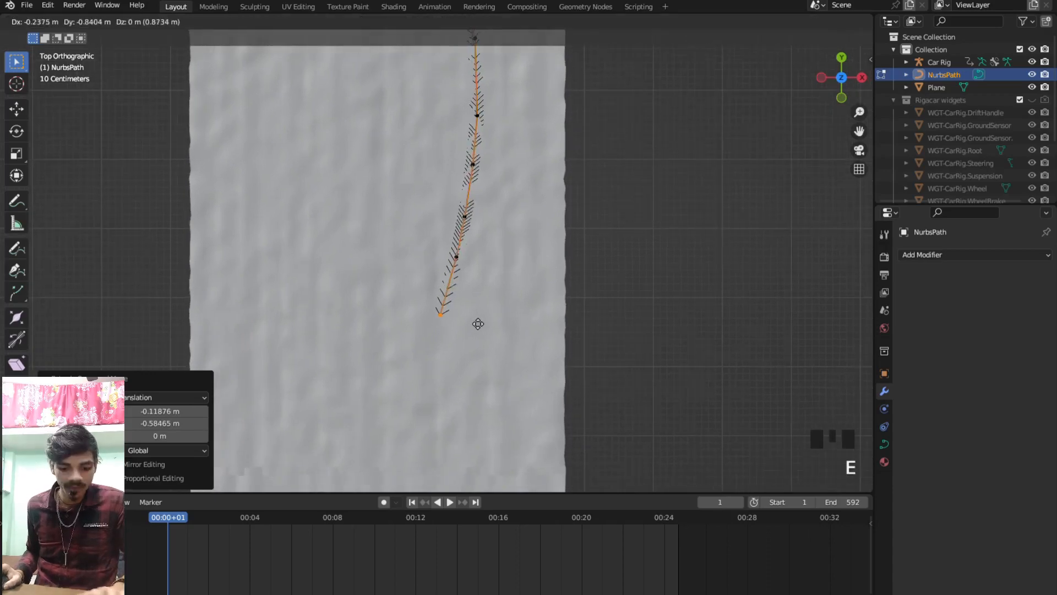
pyautogui.click(475, 328)
pyautogui.press('e')
pyautogui.click(448, 378)
pyautogui.scroll(-7, 449, 374)
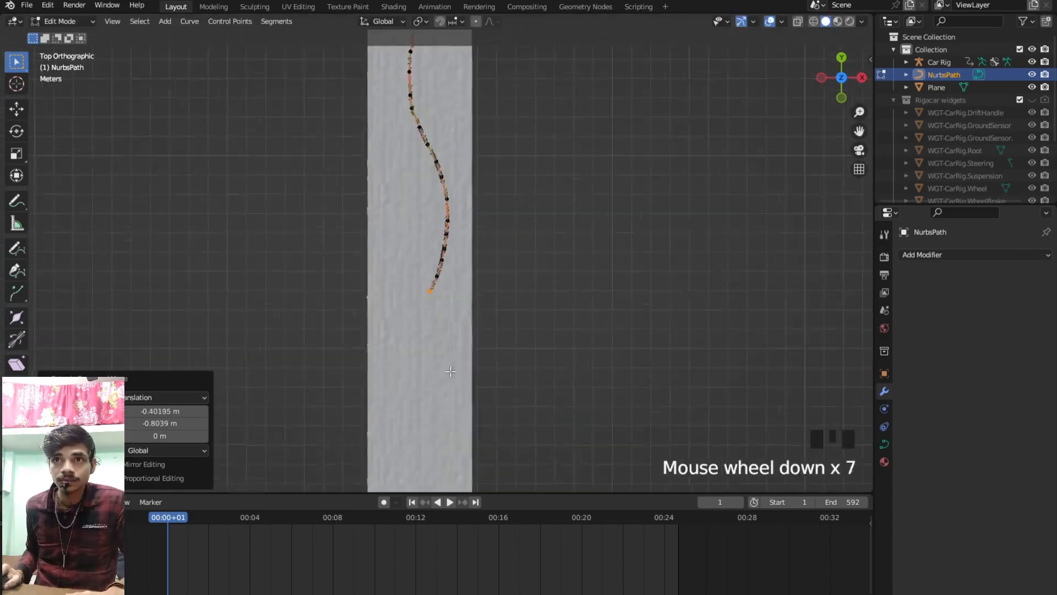
# - Extrude three segments from the path's end down the plane, drifting toward -X, the last by about -0.20, -1.67 m
pyautogui.scroll(-8, 449, 371)
pyautogui.scroll(13, 449, 371)
pyautogui.keyDown('shift'); pyautogui.moveTo(459, 356); pyautogui.dragTo(471, 213, button='middle'); pyautogui.keyUp('shift')
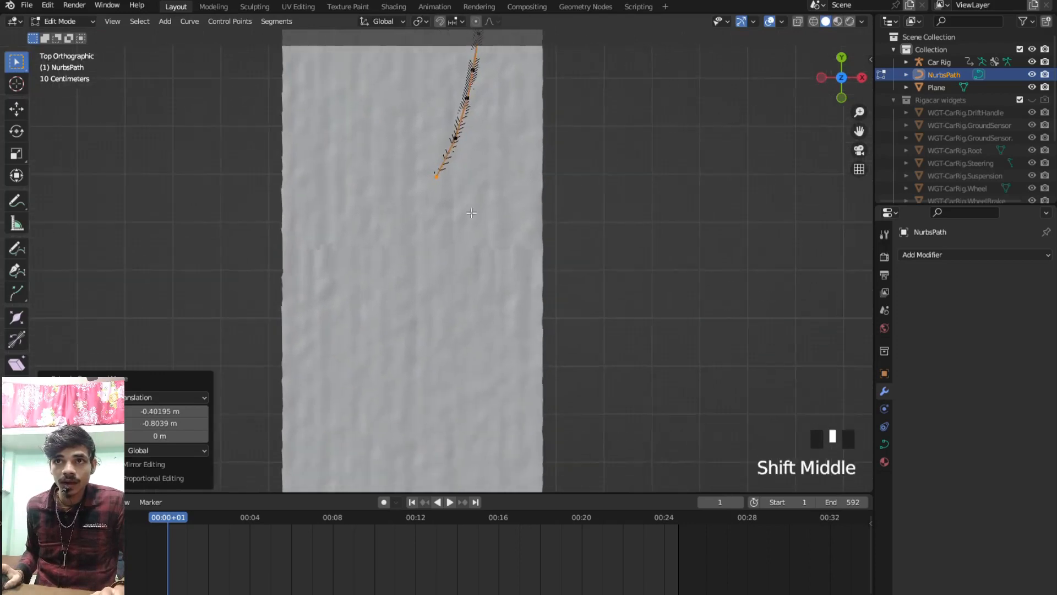
pyautogui.press('e')
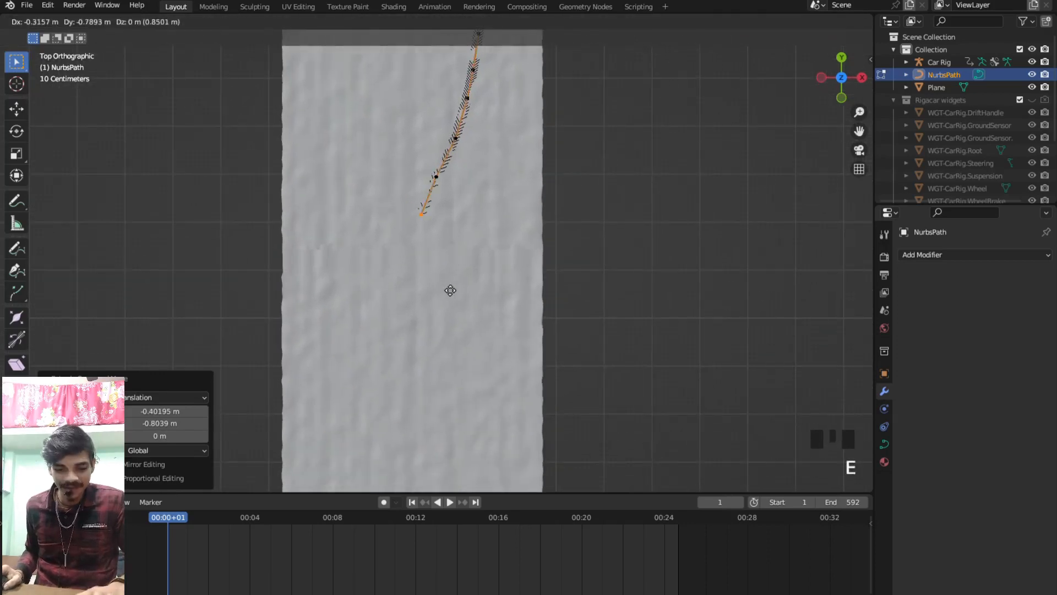
pyautogui.click(446, 296)
pyautogui.press('e')
pyautogui.click(437, 355)
pyautogui.press('e')
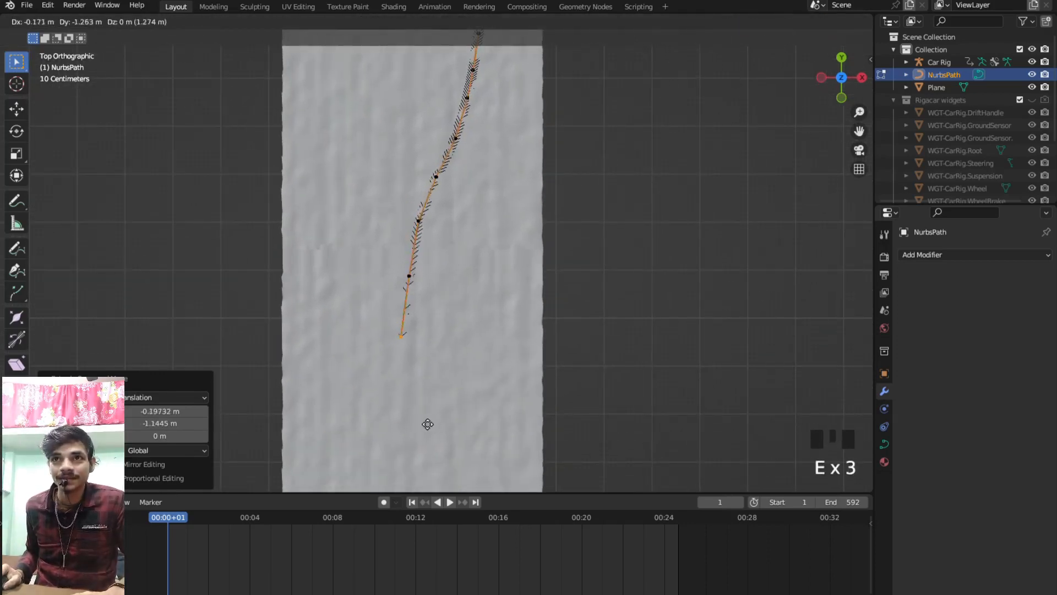
pyautogui.click(427, 443)
# - Extrude two longer segments toward -X, moving about -0.39, -2.46 m and -0.33, -1.96 m in X and Y
pyautogui.scroll(-5, 435, 407)
pyautogui.keyDown('shift'); pyautogui.moveTo(442, 387); pyautogui.dragTo(444, 296, button='middle'); pyautogui.keyUp('shift')
pyautogui.press('e')
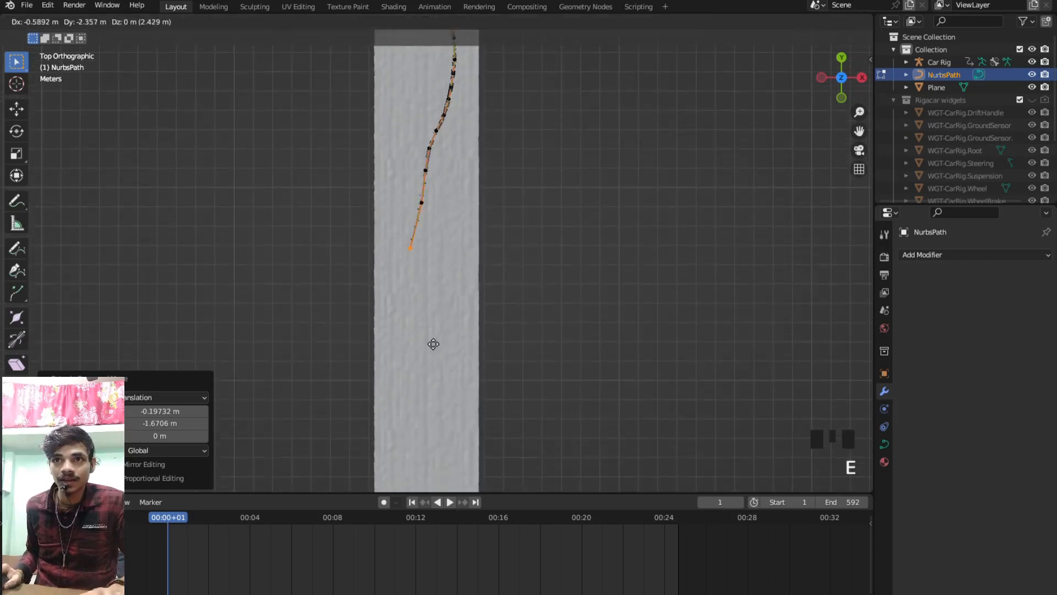
pyautogui.click(435, 347)
pyautogui.press('e')
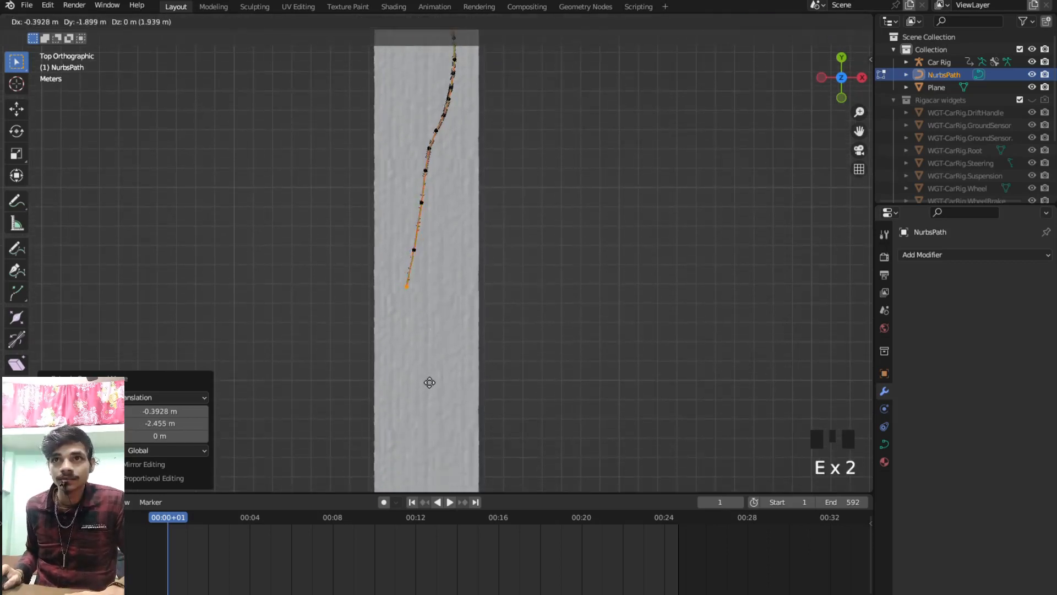
pyautogui.click(431, 384)
# - Extrude four segments almost straight along -Y, starting at about -0.13, -2.36 m and ending with about -0.03, -1.90 m
pyautogui.press('e')
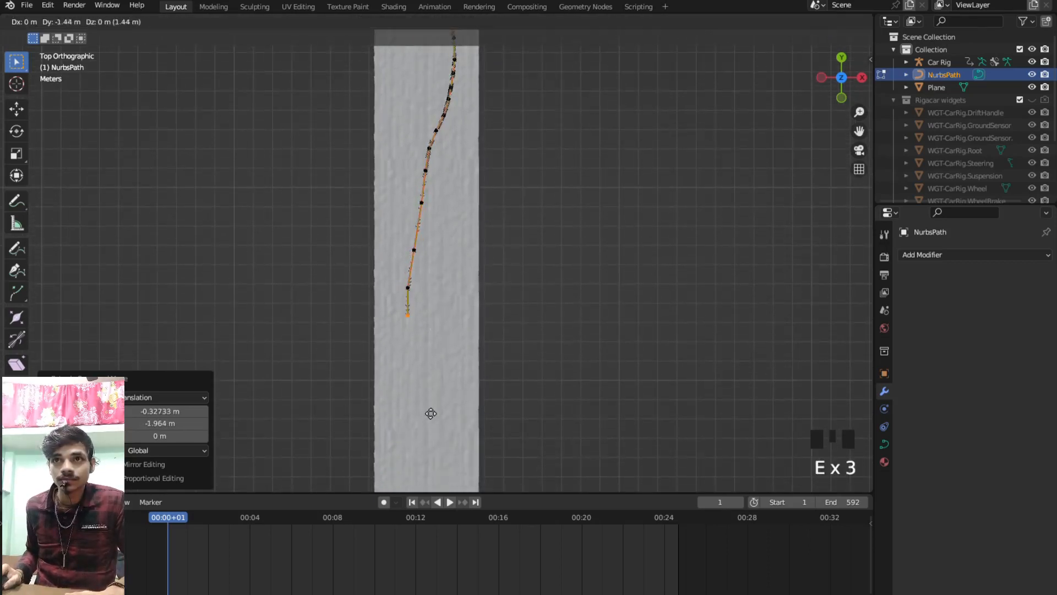
pyautogui.click(428, 428)
pyautogui.press('e')
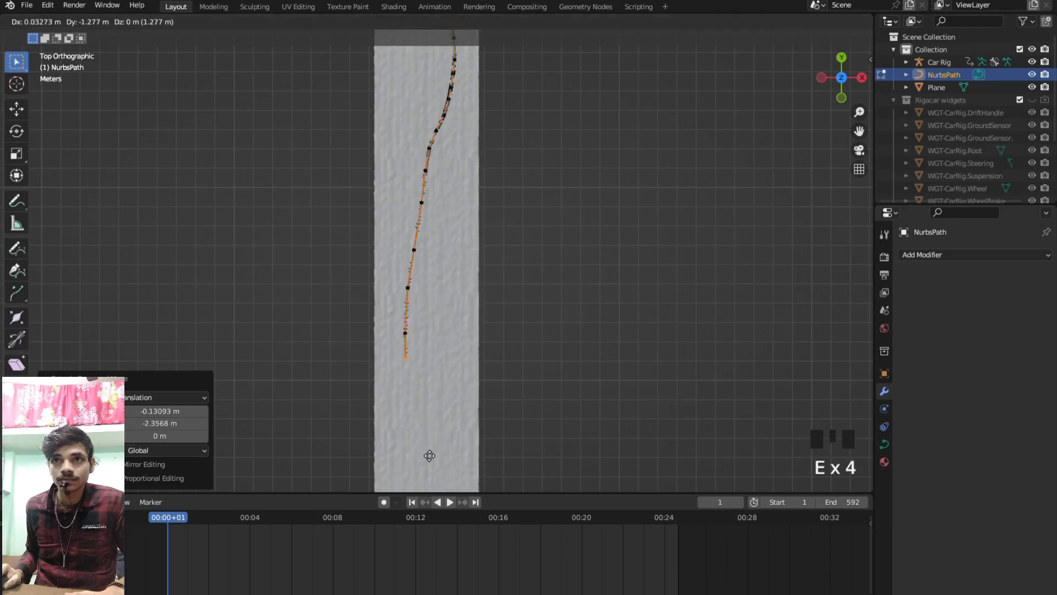
pyautogui.click(426, 472)
pyautogui.press('e')
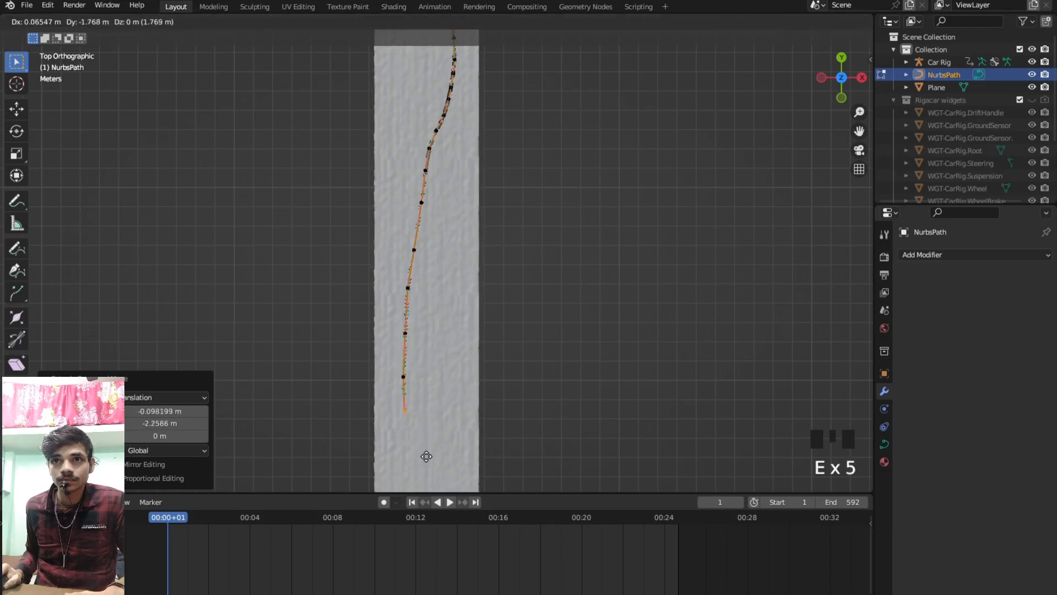
pyautogui.click(425, 457)
pyautogui.press('e')
pyautogui.click(425, 492)
# - Extrude a long segment along -Y, then two that bend toward +X, the first of these by about 0.51, -2.55 m
pyautogui.scroll(-3, 429, 484)
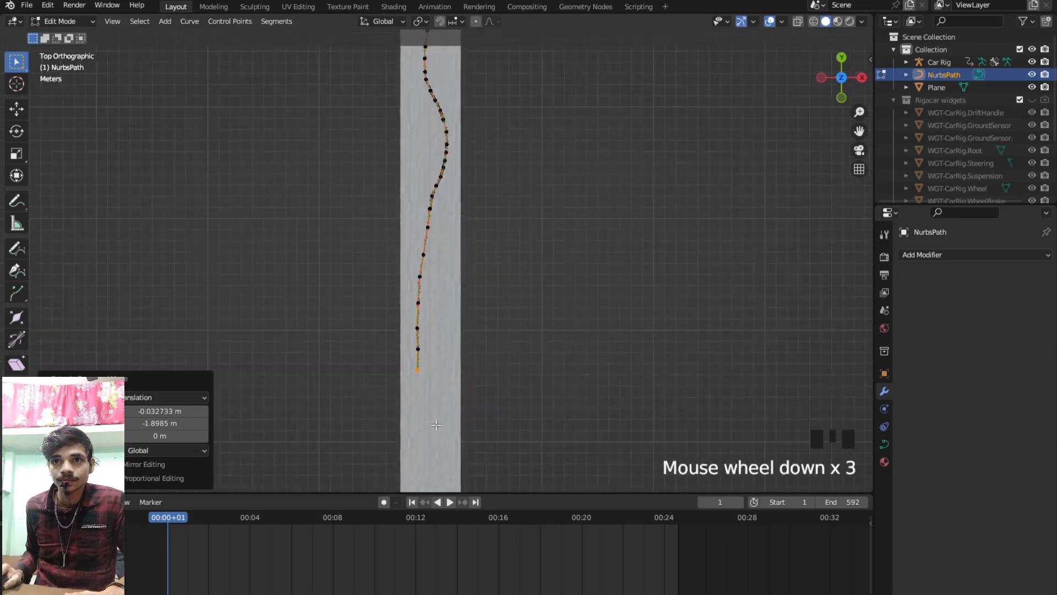
pyautogui.keyDown('shift'); pyautogui.moveTo(445, 481); pyautogui.dragTo(439, 388, button='middle'); pyautogui.keyUp('shift')
pyautogui.press('e')
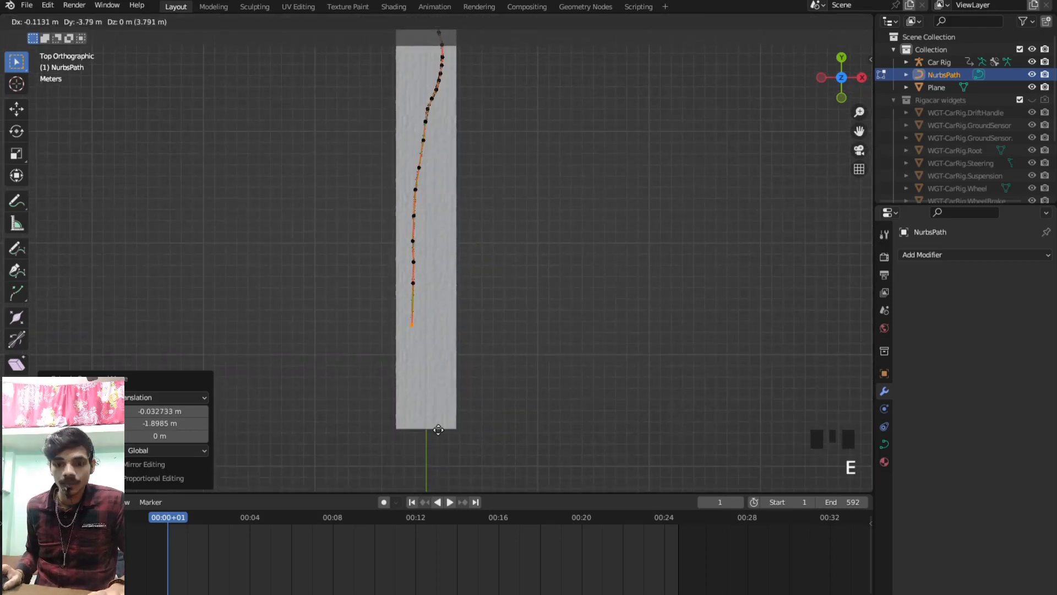
pyautogui.click(443, 438)
pyautogui.press('e')
pyautogui.click(448, 465)
pyautogui.press('e')
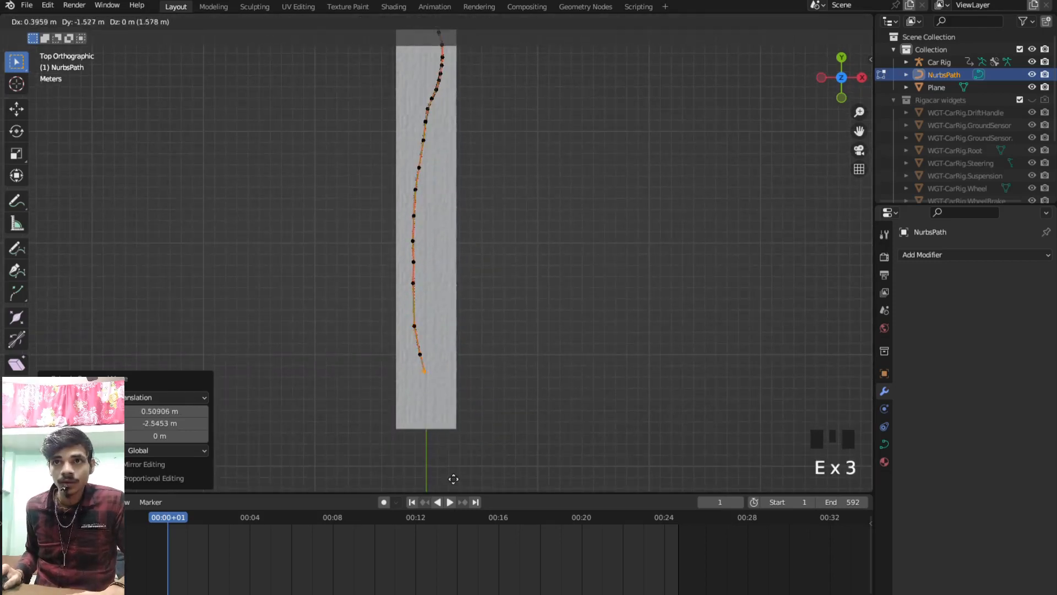
pyautogui.click(460, 488)
# - Extrude three last segments of about 1.4, 2.2 and 0.9 m to the plane's far edge and leave Edit Mode
pyautogui.press('e')
pyautogui.click(457, 497)
pyautogui.press('e')
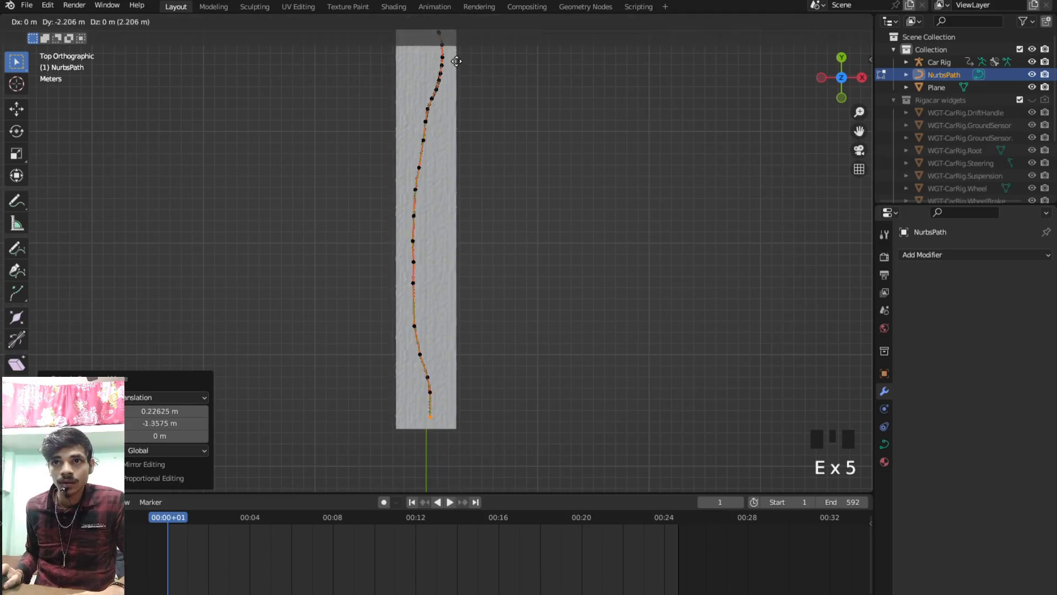
pyautogui.click(457, 61)
pyautogui.press('e')
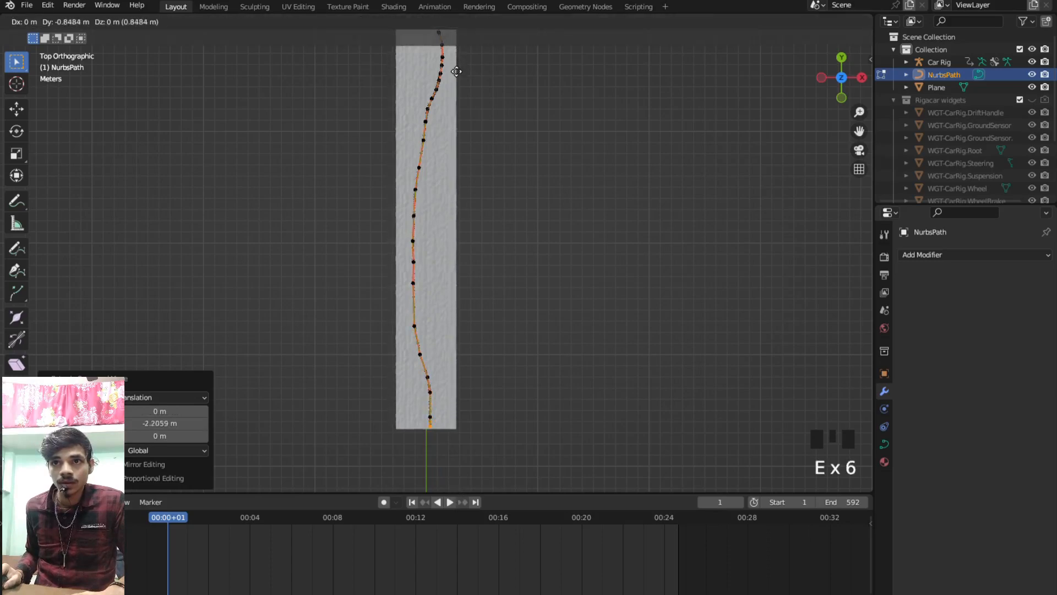
pyautogui.click(457, 70)
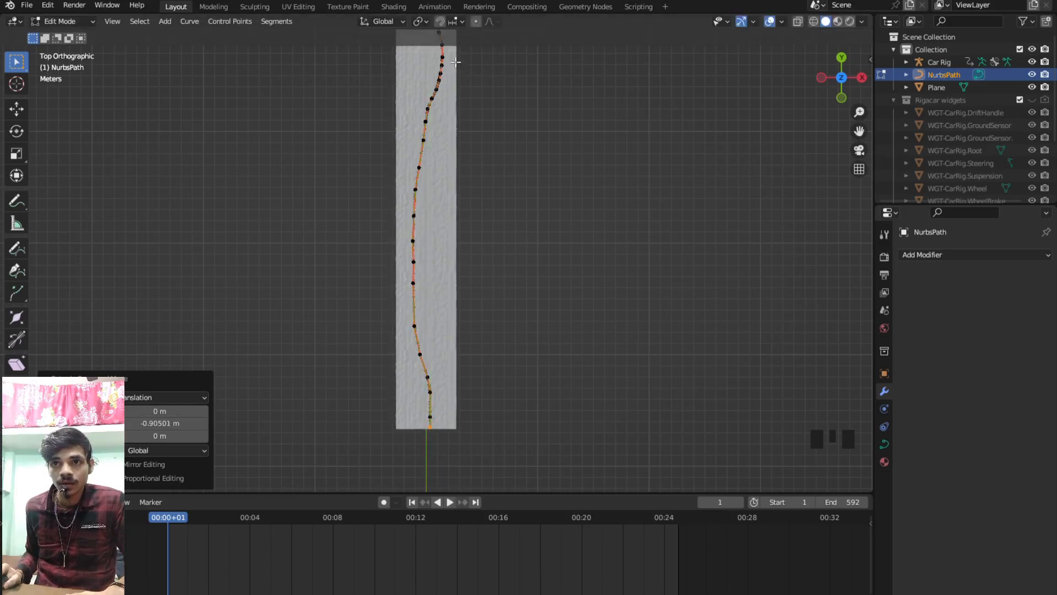
pyautogui.press('Tab')
# - Select the Car Rig near the start of the path and switch it to Pose Mode
pyautogui.moveTo(510, 177); pyautogui.dragTo(337, 197, button='middle')
pyautogui.scroll(5, 645, 233)
pyautogui.keyDown('shift'); pyautogui.moveTo(645, 234); pyautogui.dragTo(296, 251, button='middle'); pyautogui.keyUp('shift')
pyautogui.keyDown('shift'); pyautogui.scroll(2, 542, 229); pyautogui.keyUp('shift')
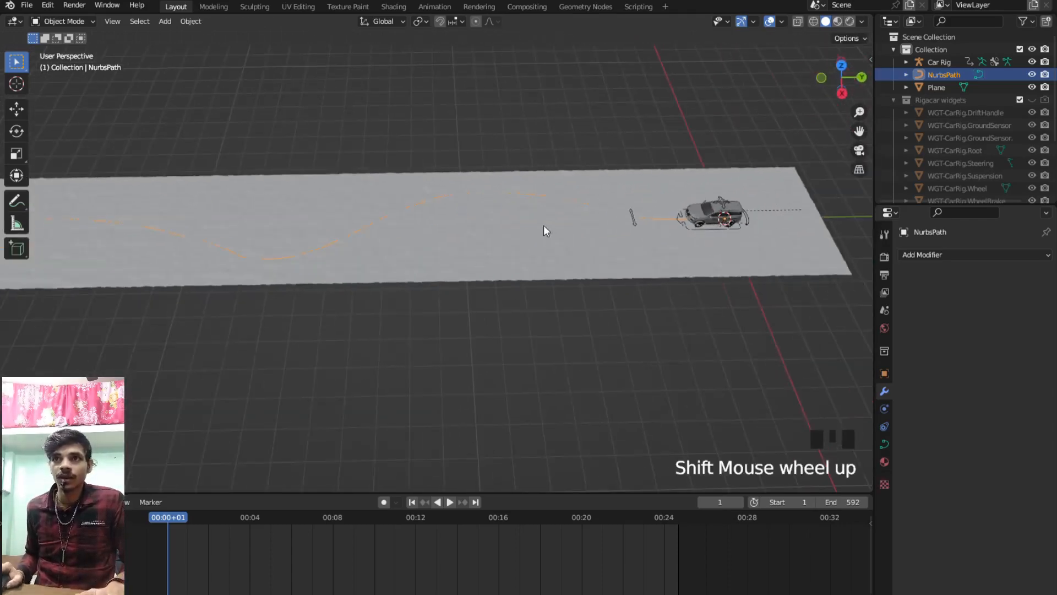
pyautogui.keyDown('shift'); pyautogui.moveTo(543, 229); pyautogui.dragTo(585, 290, button='middle'); pyautogui.keyUp('shift')
pyautogui.scroll(6, 552, 245)
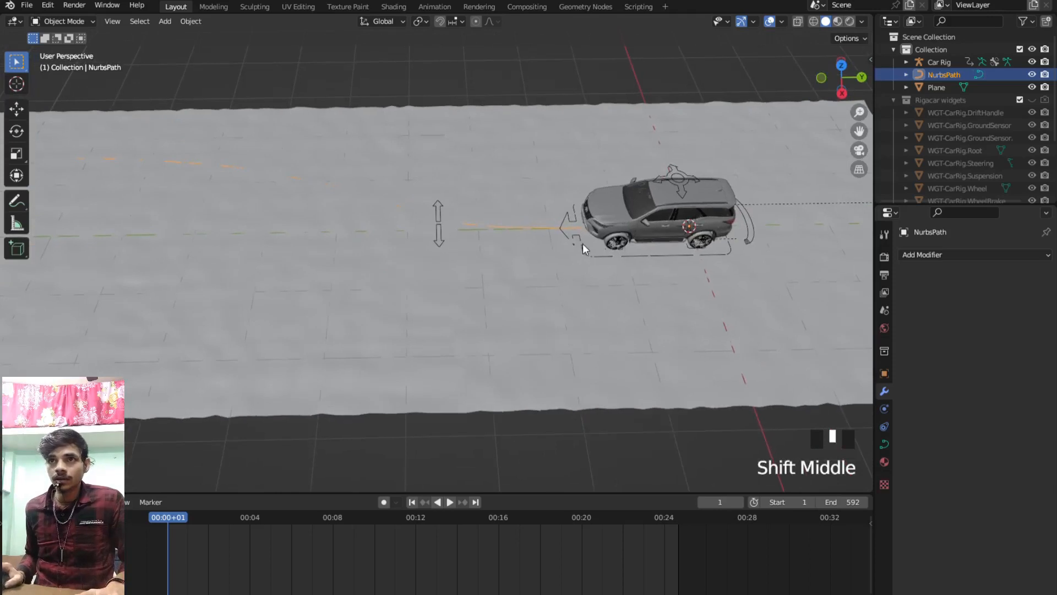
pyautogui.click(593, 230)
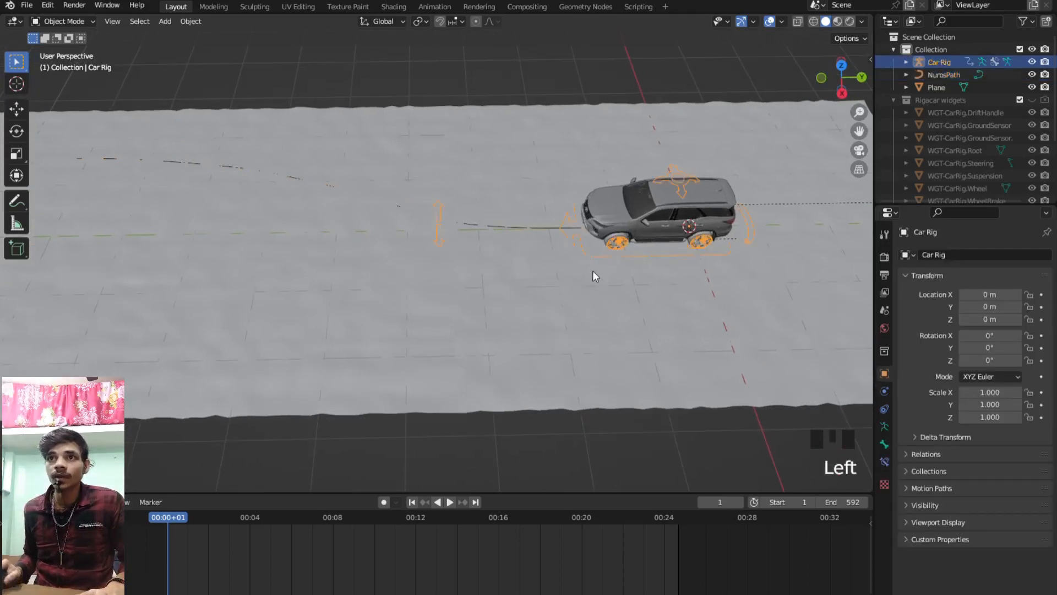
pyautogui.hotkey('ctrl', 'Tab')
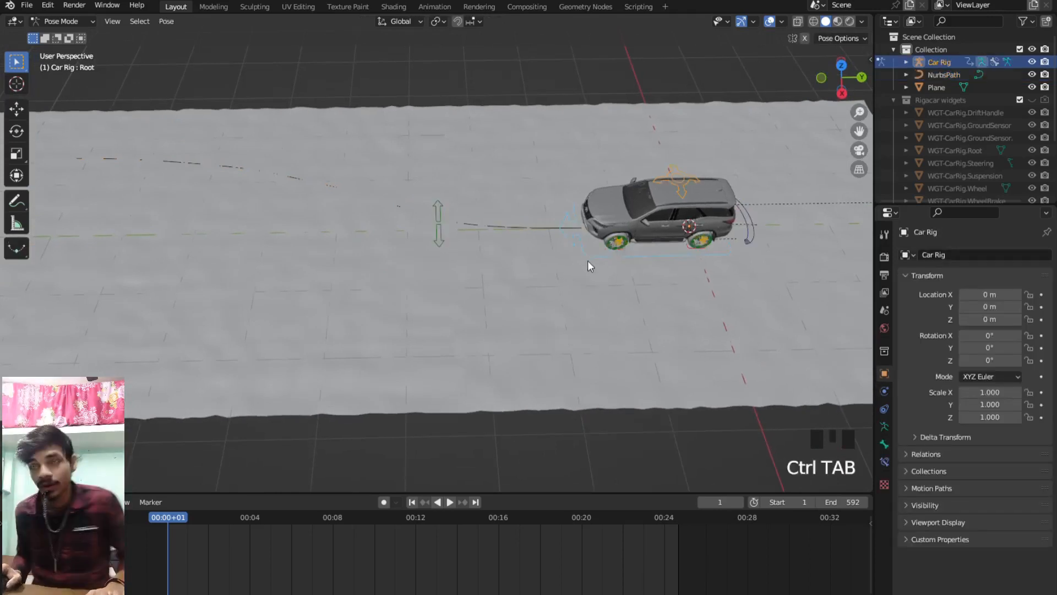
# - Select the rig's Root bone, the control outlining the car on the ground
pyautogui.click(580, 249)
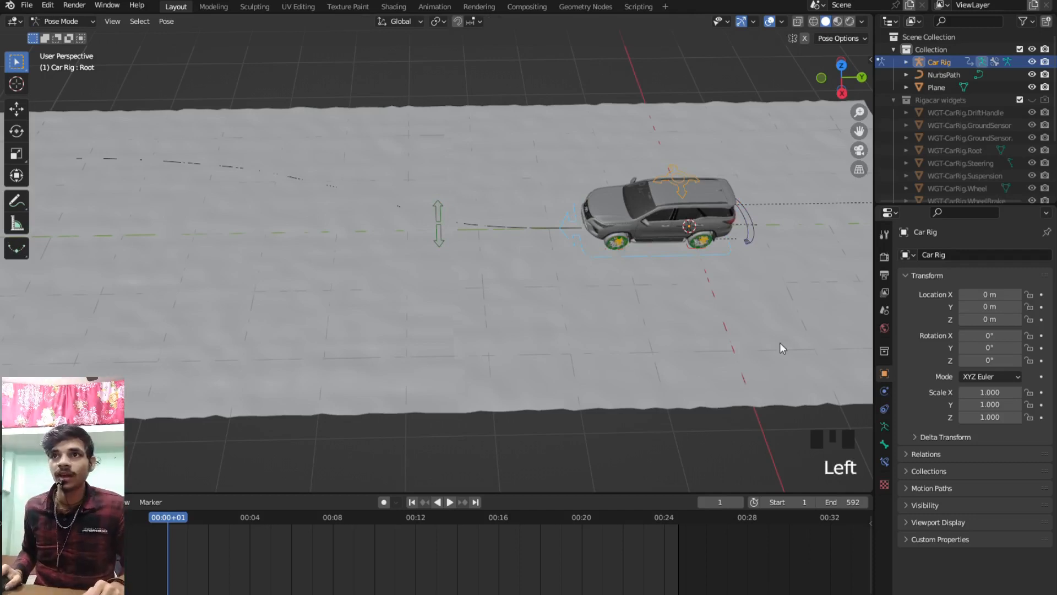
pyautogui.press('n')
pyautogui.press('n')
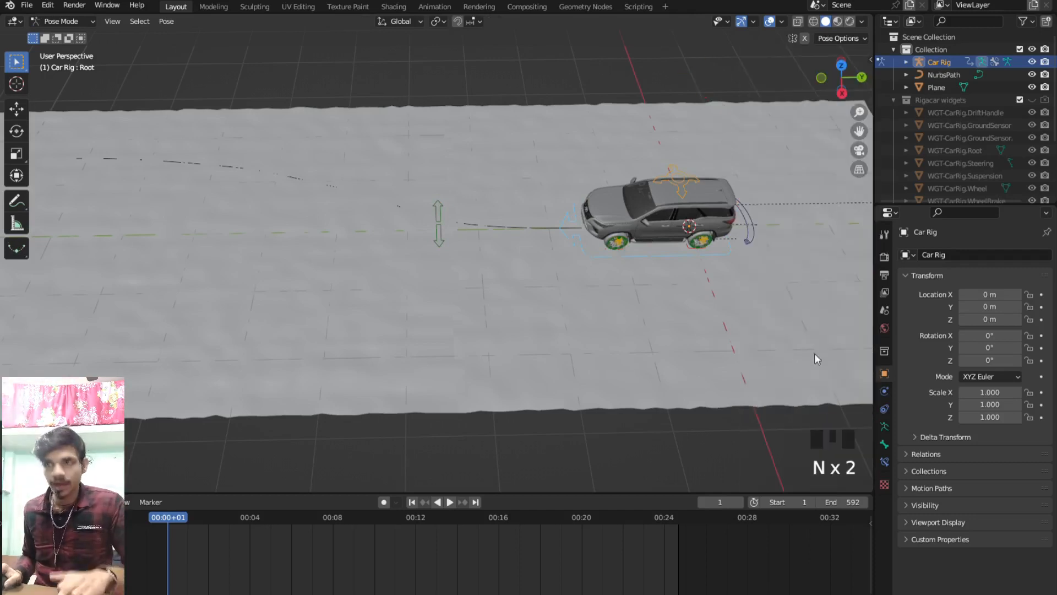
pyautogui.click(672, 302)
pyautogui.click(673, 302)
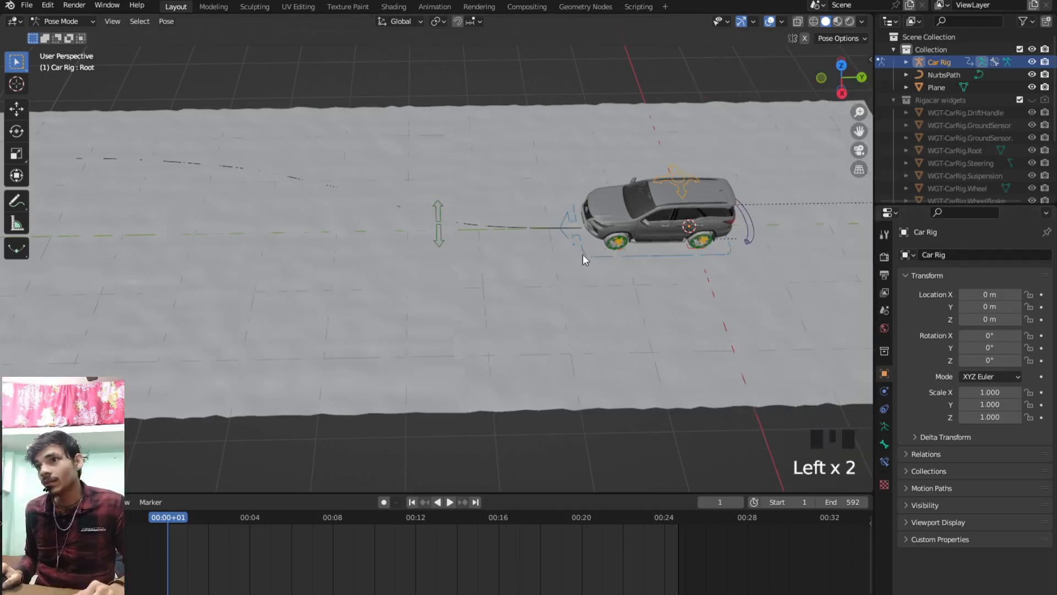
pyautogui.click(582, 253)
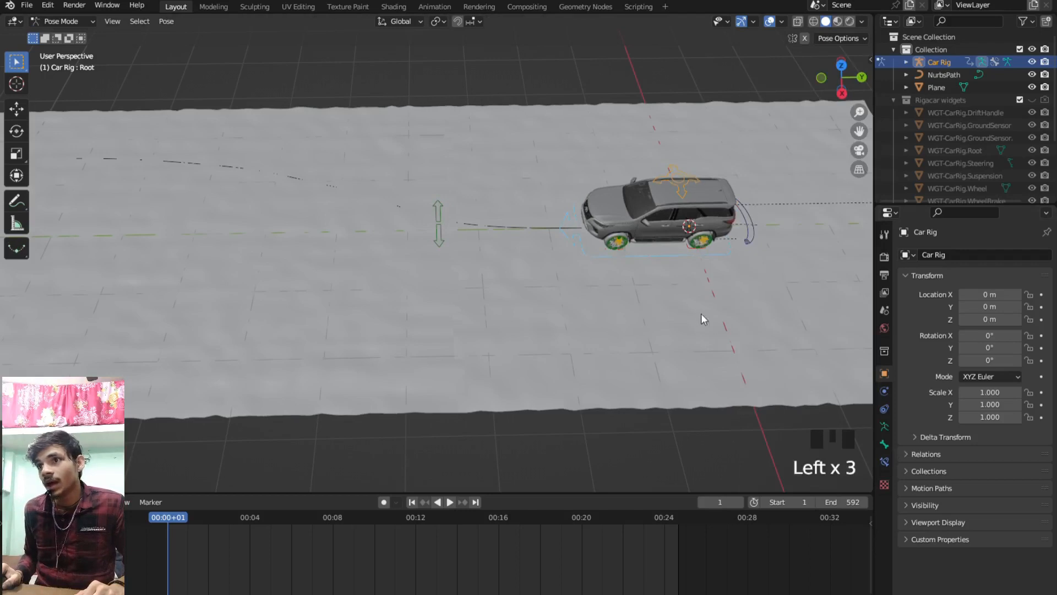
pyautogui.click(884, 408)
pyautogui.click(982, 256)
pyautogui.click(982, 256)
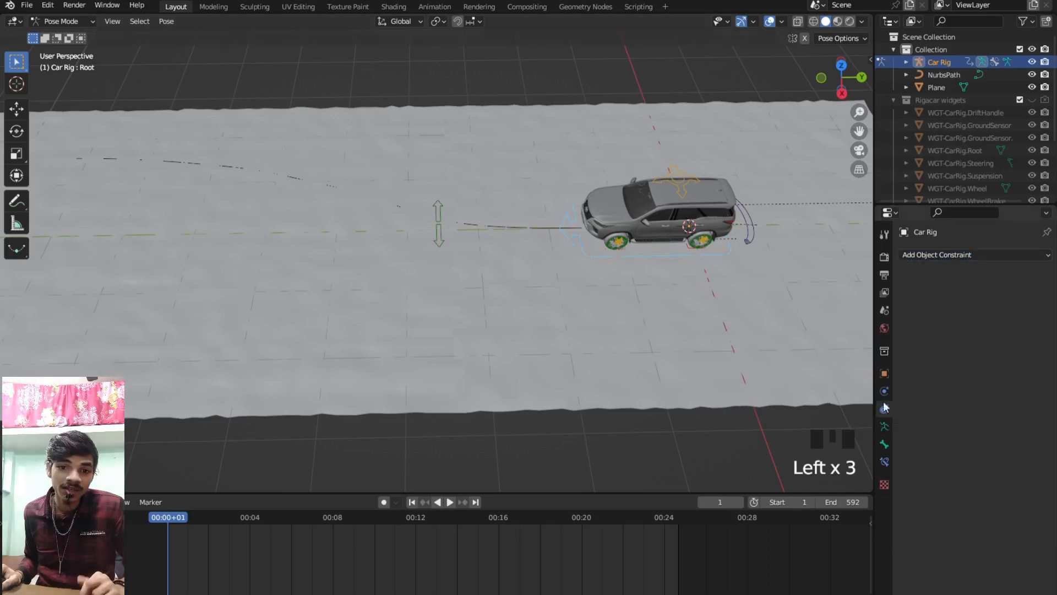
# - Add a Follow Path bone constraint to the Root bone with NurbsPath as its target
pyautogui.click(884, 462)
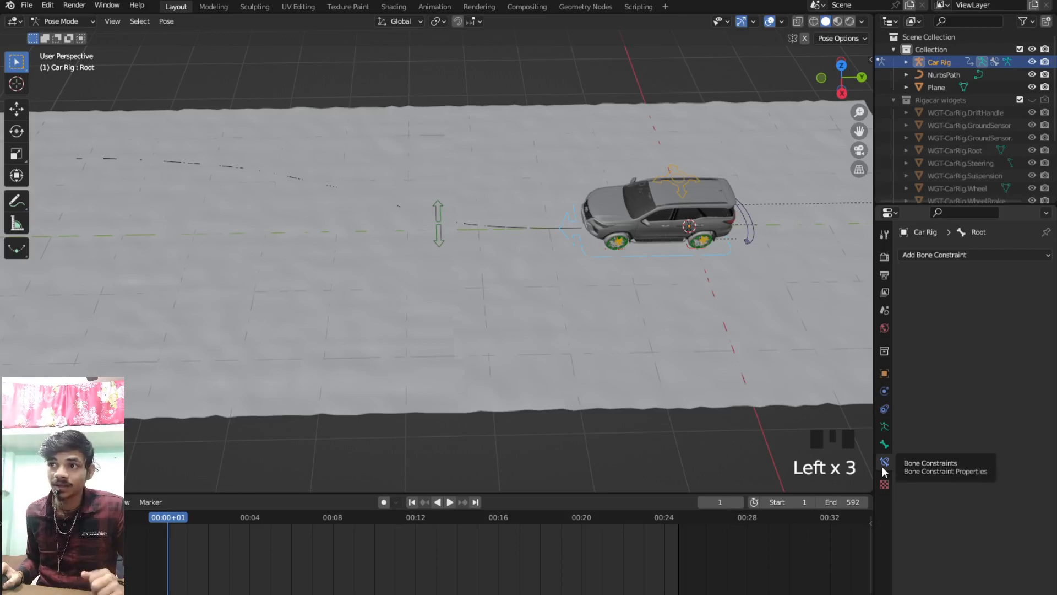
pyautogui.click(980, 253)
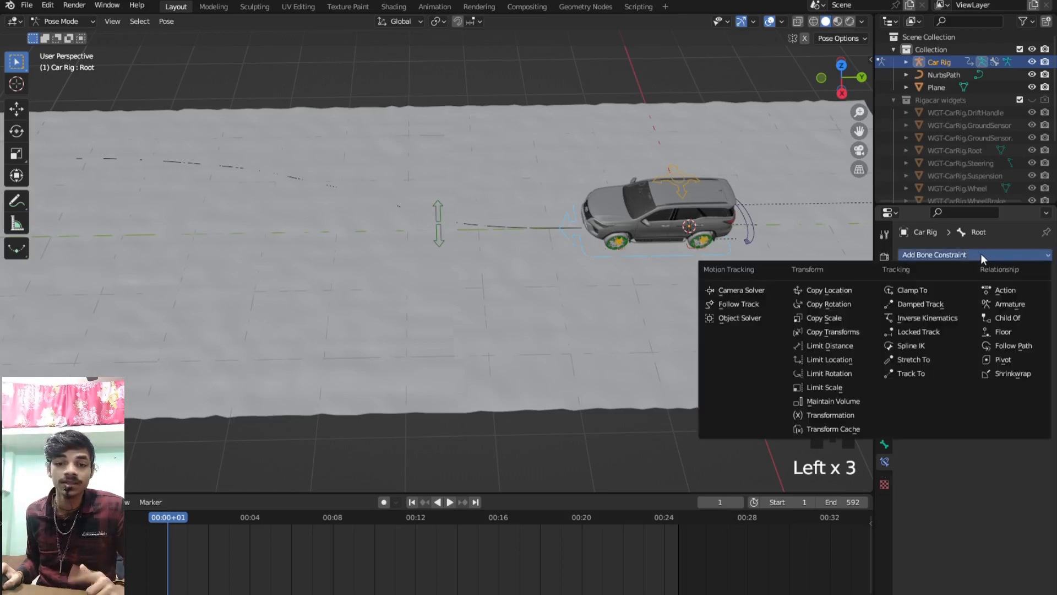
pyautogui.click(1003, 349)
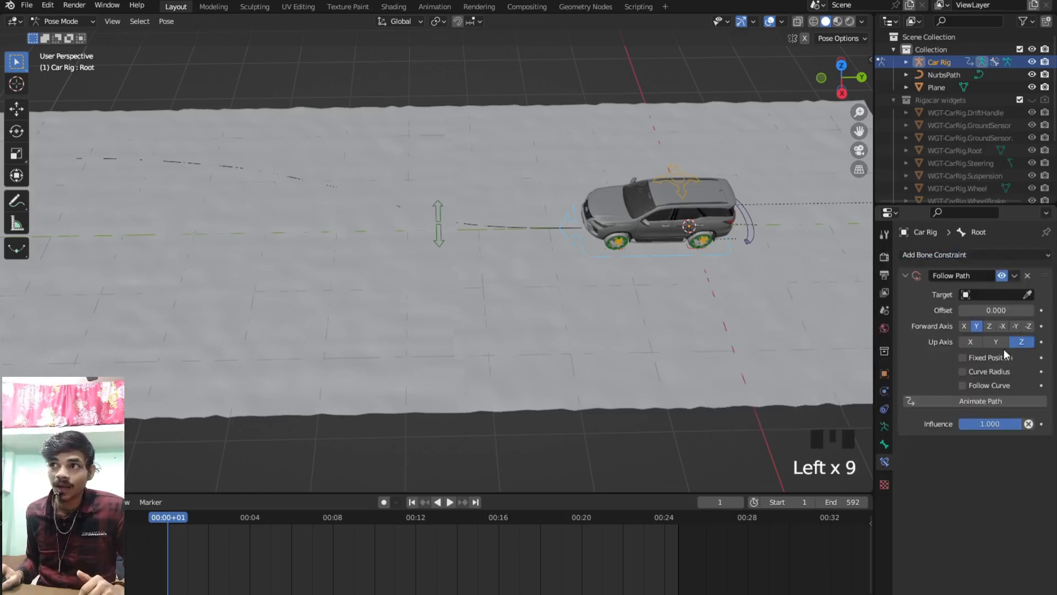
pyautogui.click(1019, 296)
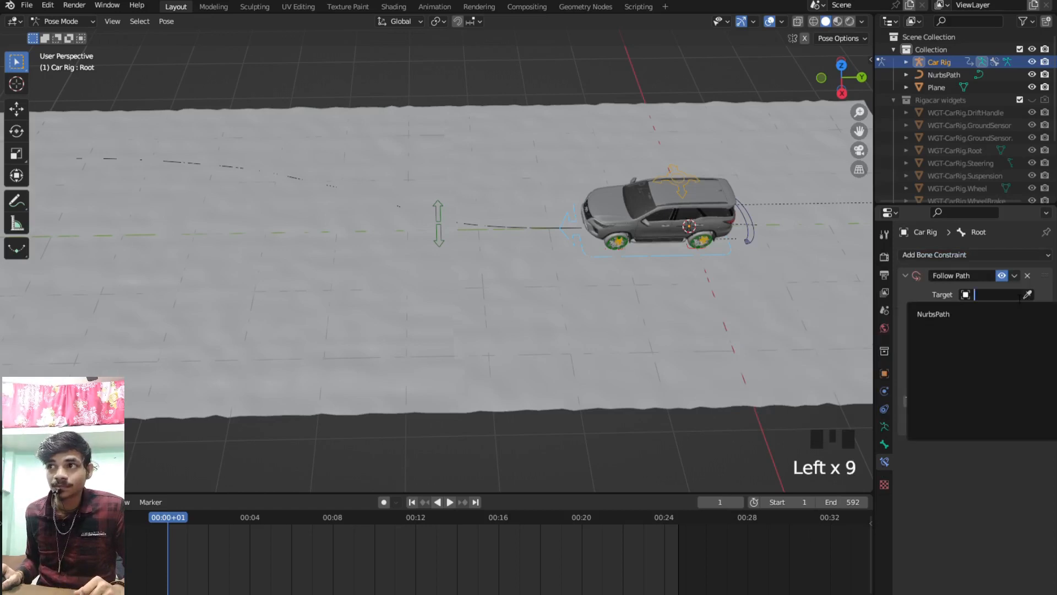
pyautogui.click(966, 314)
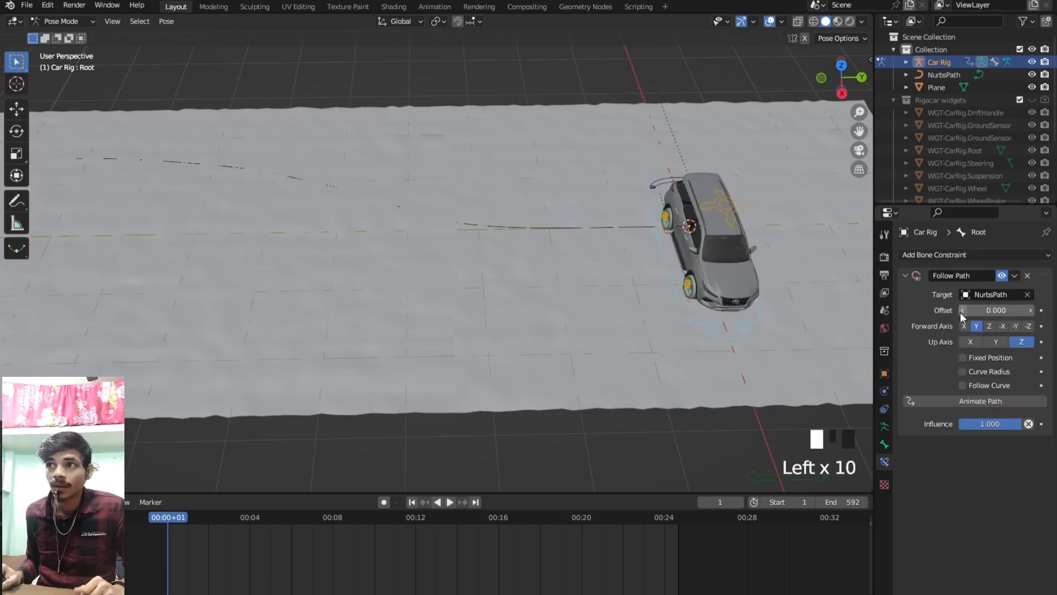
# - Enable Follow Curve and Fixed Position on the Follow Path constraint and set its forward axis to -Y
pyautogui.click(979, 385)
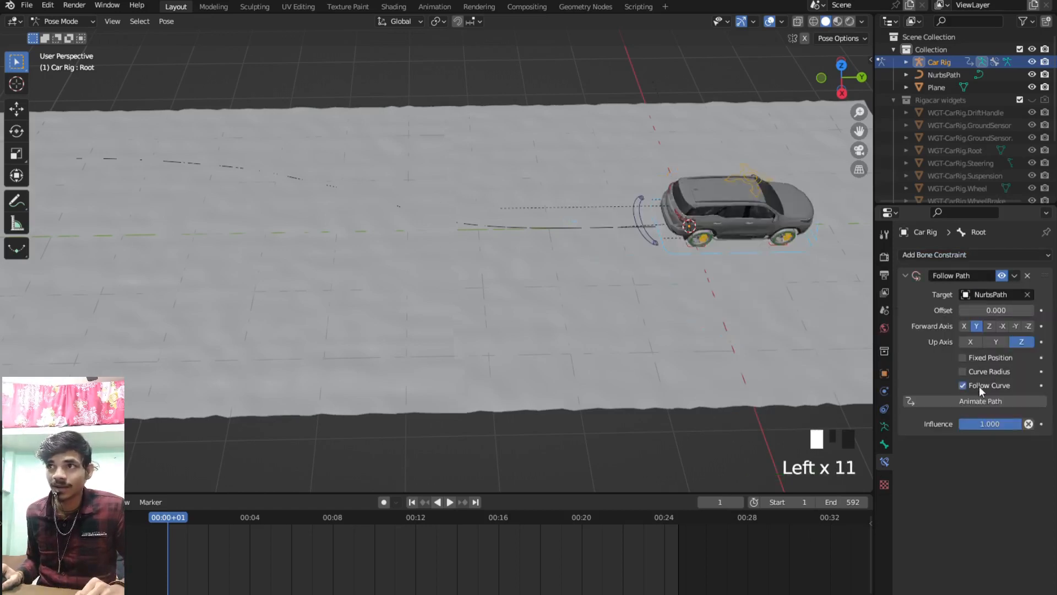
pyautogui.click(1005, 326)
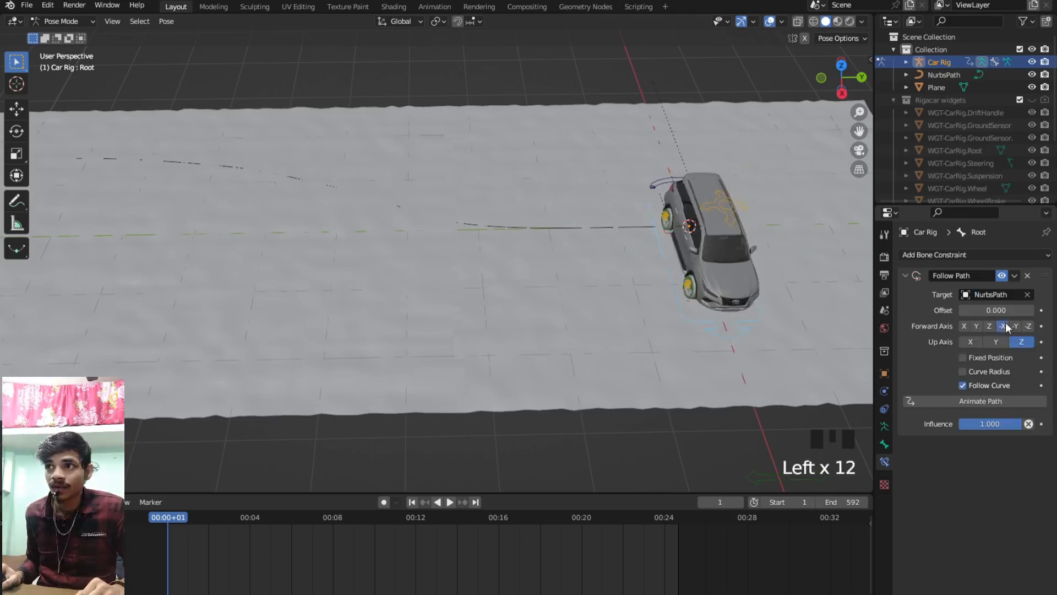
pyautogui.click(982, 356)
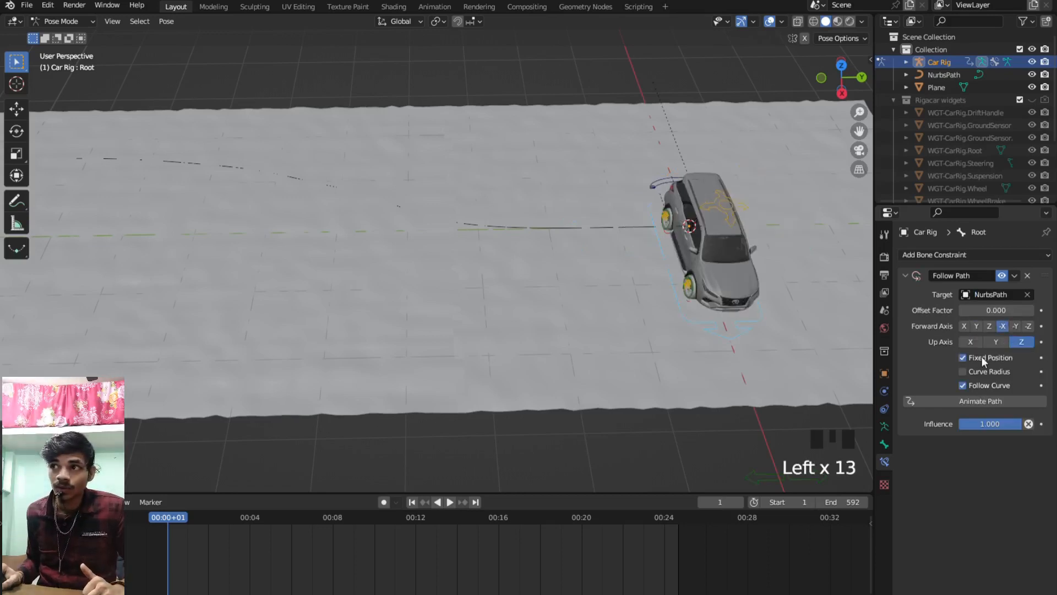
pyautogui.click(1015, 325)
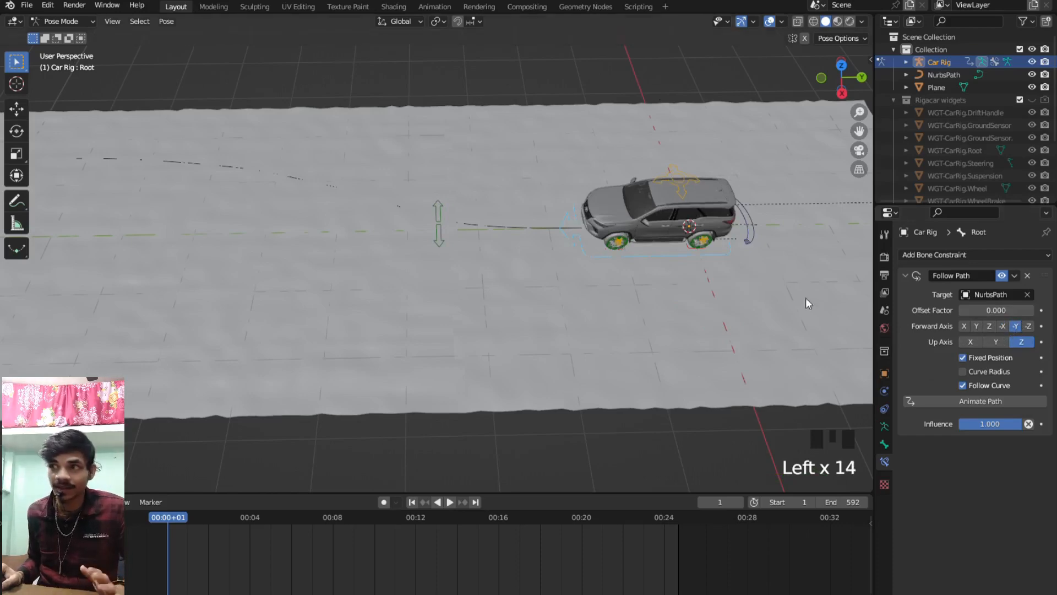
# - Scrub the timeline from the first frame to frame 26 with the car and the whole path in view
pyautogui.scroll(-3, 655, 279)
pyautogui.moveTo(656, 278); pyautogui.dragTo(590, 279, button='middle')
pyautogui.scroll(5, 645, 338)
pyautogui.scroll(1, 575, 293)
pyautogui.scroll(-3, 564, 296)
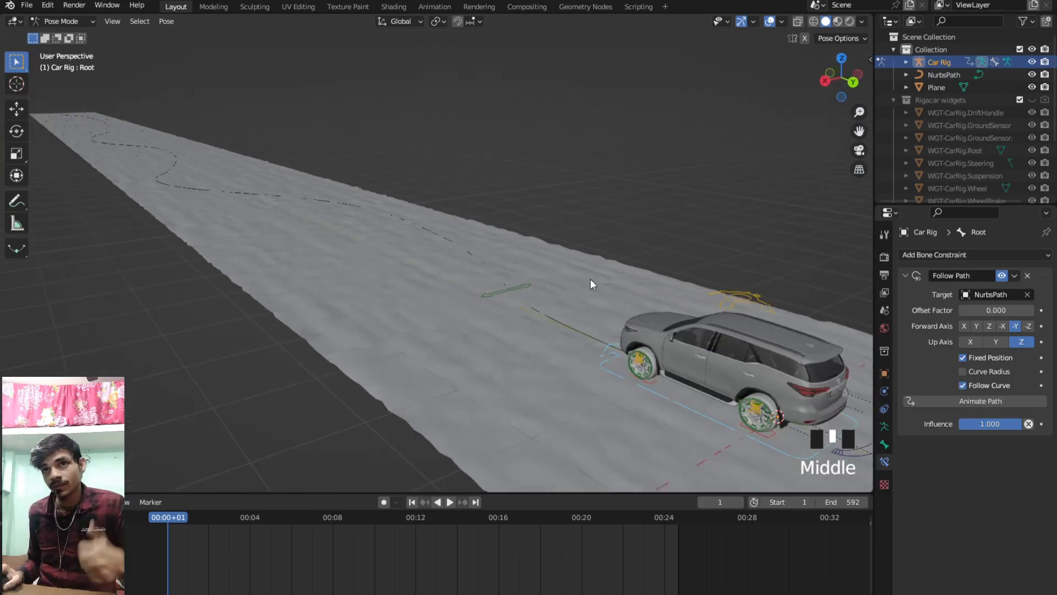
pyautogui.scroll(-2, 590, 279)
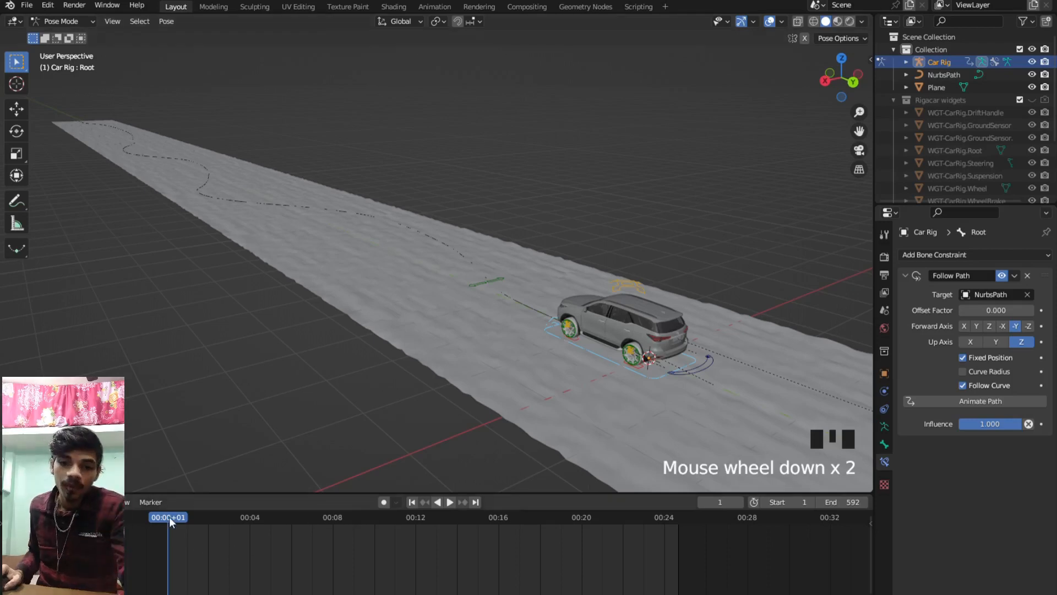
pyautogui.moveTo(171, 518); pyautogui.dragTo(189, 543)
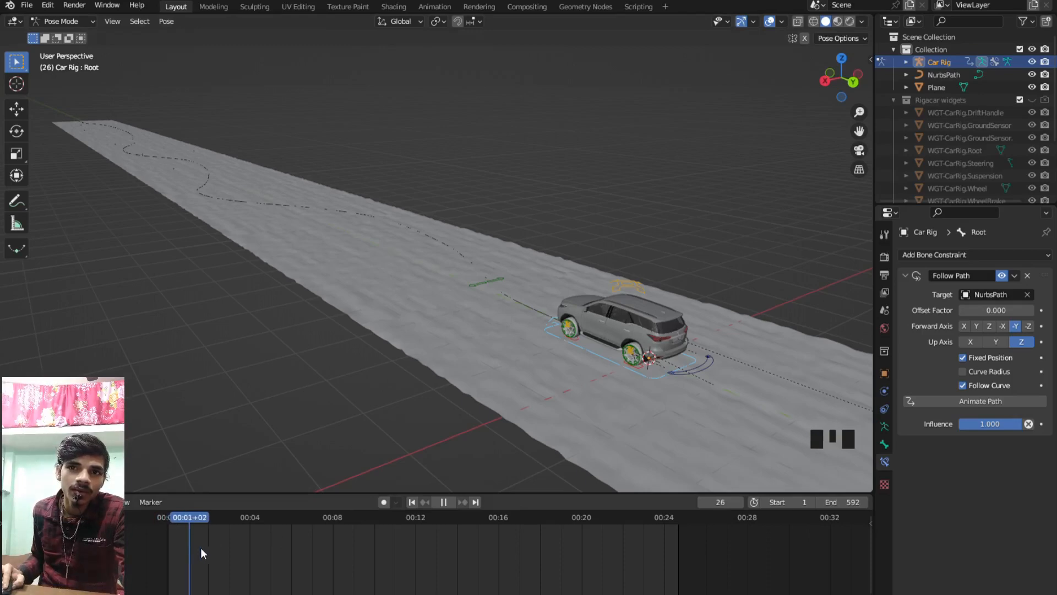
# - Keyframe the Follow Path constraint's Offset Factor at 0.000 on frame 24
pyautogui.press('Left')
pyautogui.press('Left')
pyautogui.press('Left')
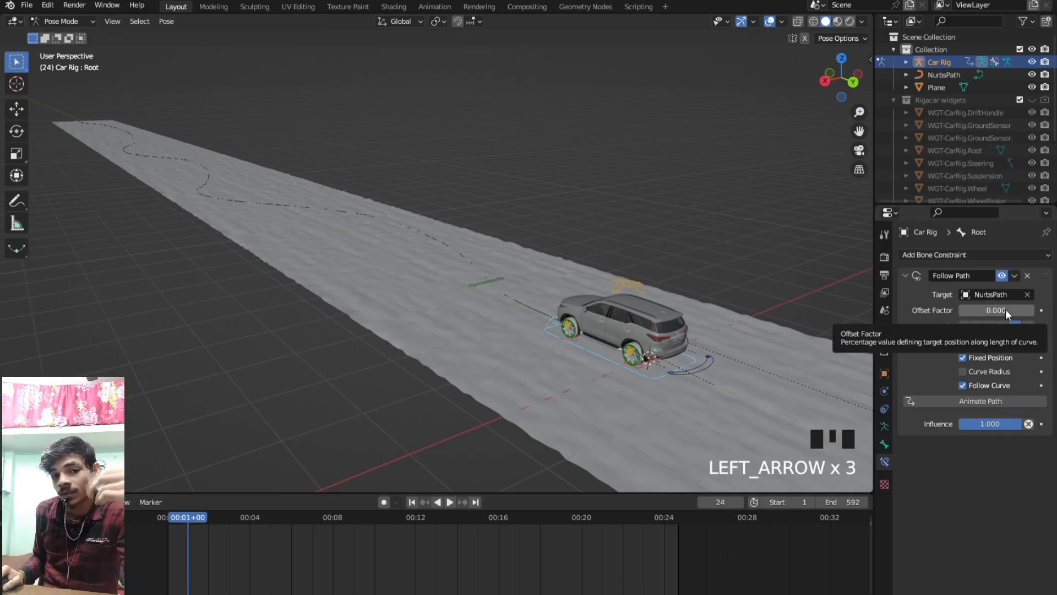
pyautogui.click(1041, 311)
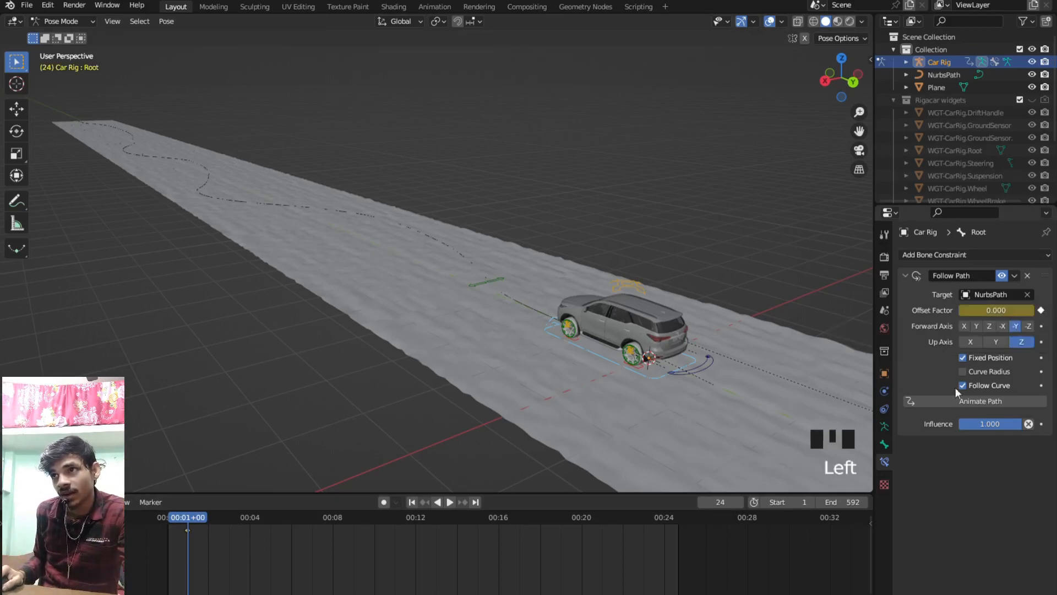
# - Set the Offset Factor to about 0.311 at frame 96 and keyframe it
pyautogui.click(250, 520)
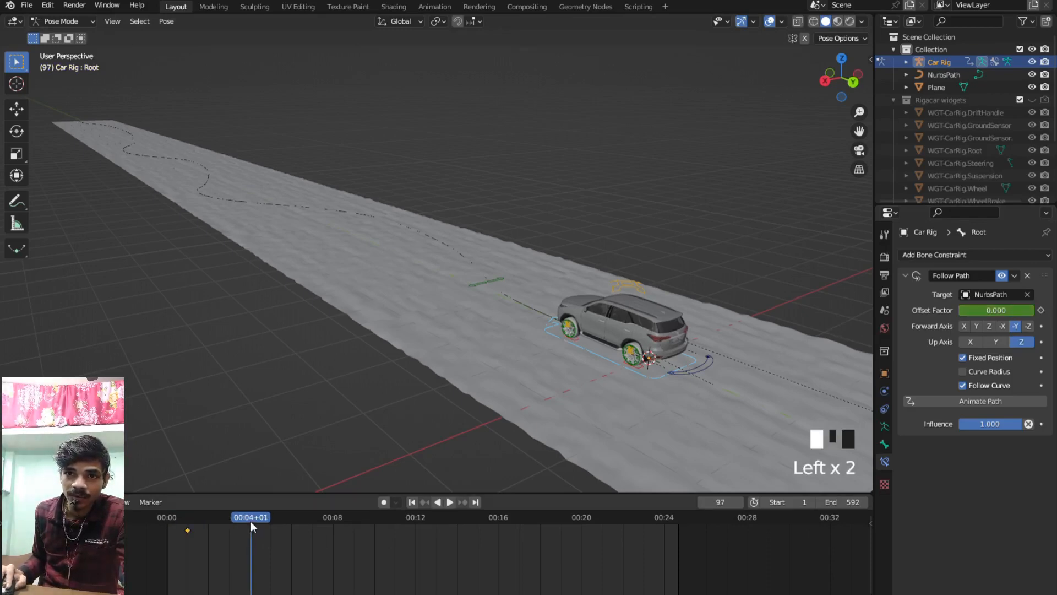
pyautogui.press('Left')
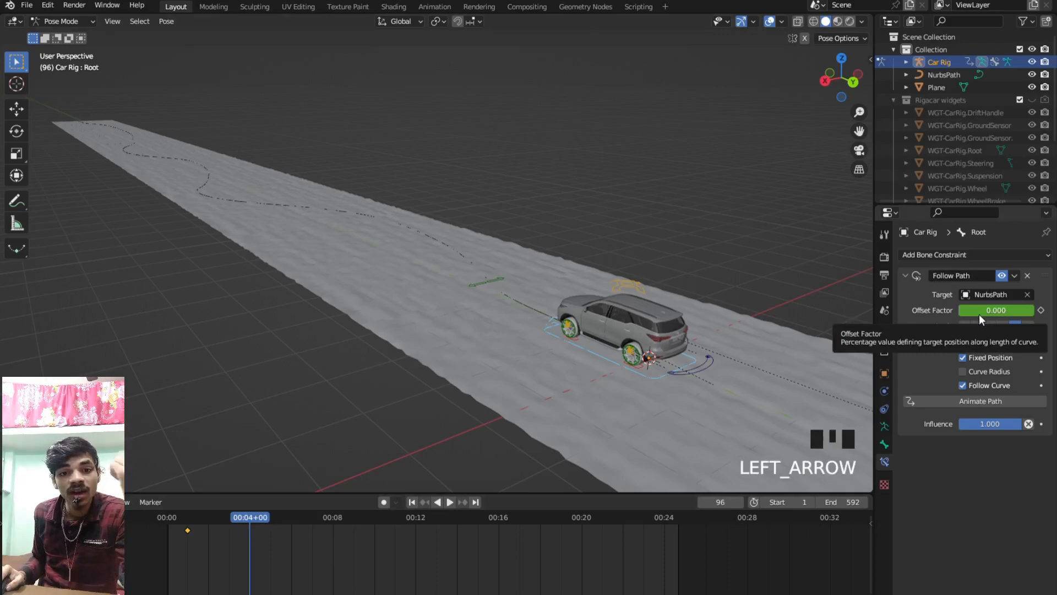
pyautogui.moveTo(984, 309)
pyautogui.mouseDown()
pyautogui.moveTo(1032, 308)
pyautogui.moveTo(973, 308)
pyautogui.moveTo(1023, 308)
pyautogui.moveTo(982, 309)
pyautogui.mouseUp()
pyautogui.click(1040, 310)
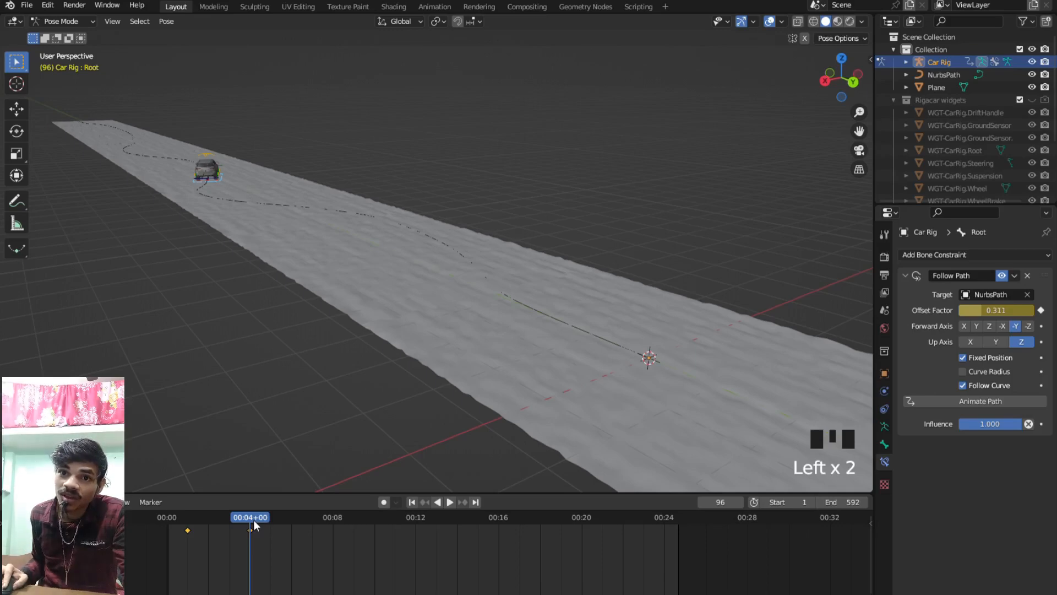
# - Hold the car in place by keyframing the same 0.311 Offset Factor at frame 336
pyautogui.moveTo(253, 521); pyautogui.dragTo(458, 533)
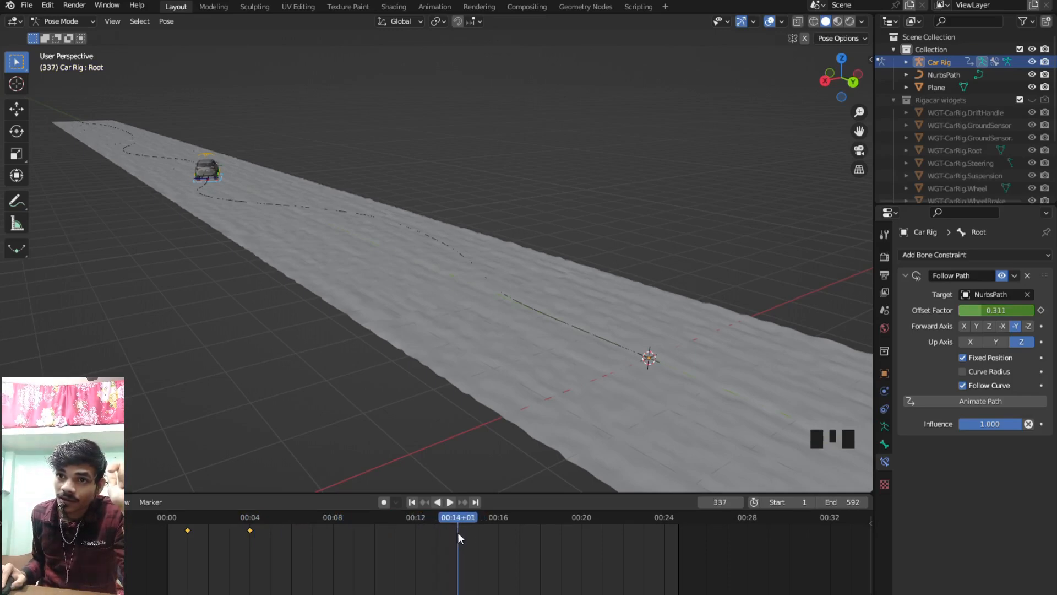
pyautogui.press('Left')
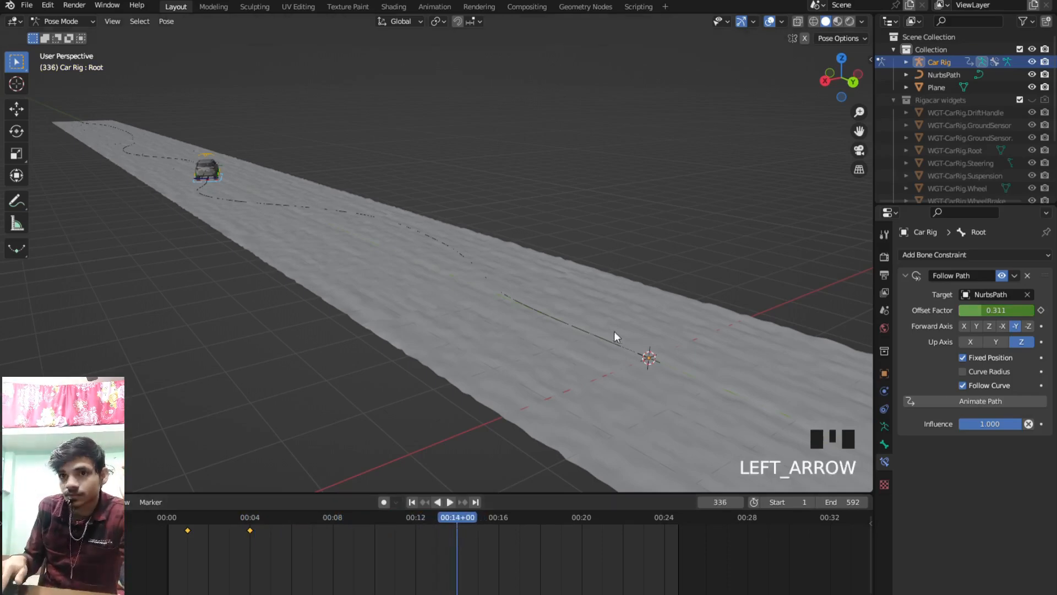
pyautogui.click(1041, 311)
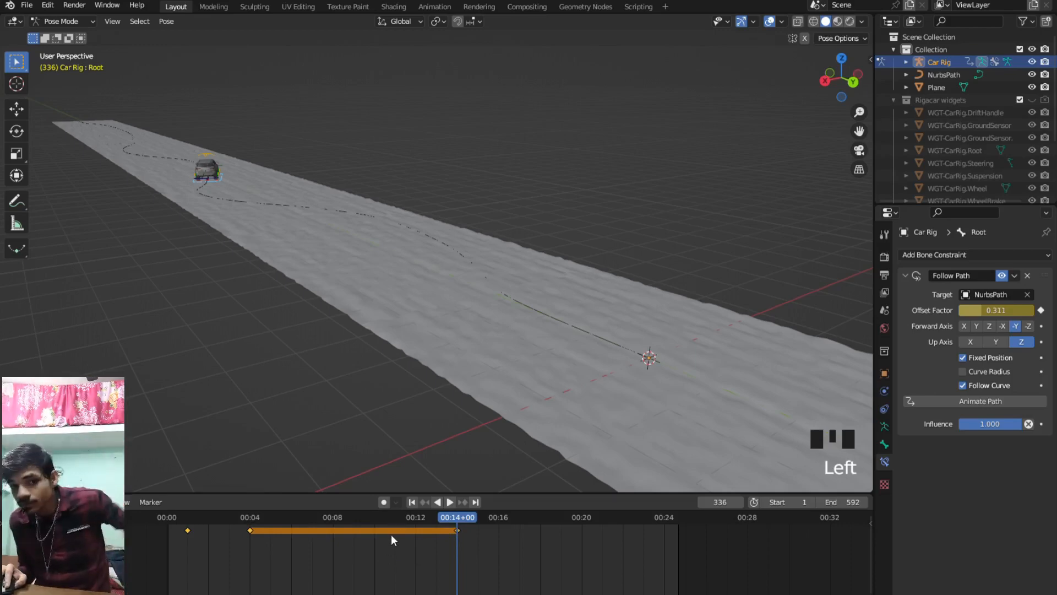
# - Examine the stopped car and its wheels up close from the side and from behind
pyautogui.press('KP_Decimal')
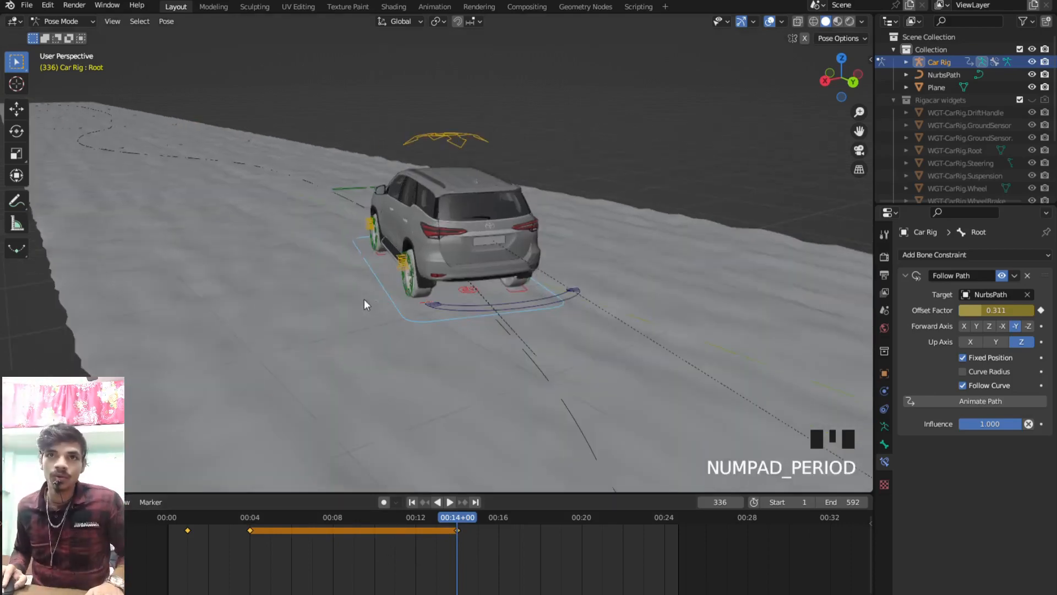
pyautogui.scroll(-1, 385, 289)
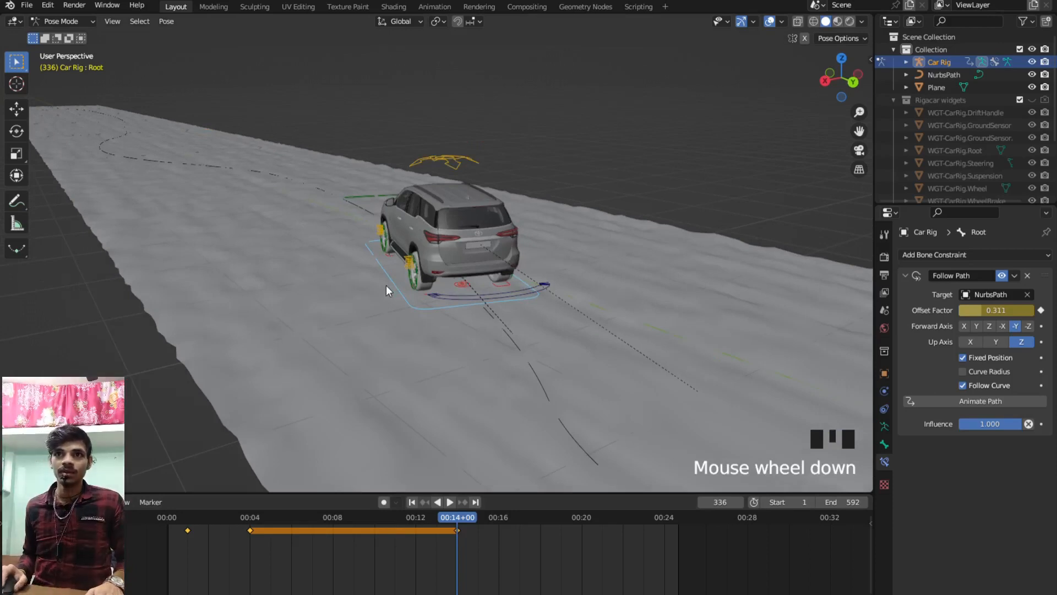
pyautogui.press('KP_Decimal')
pyautogui.press('KP_Decimal')
pyautogui.press('KP_Decimal')
pyautogui.press('KP_Decimal')
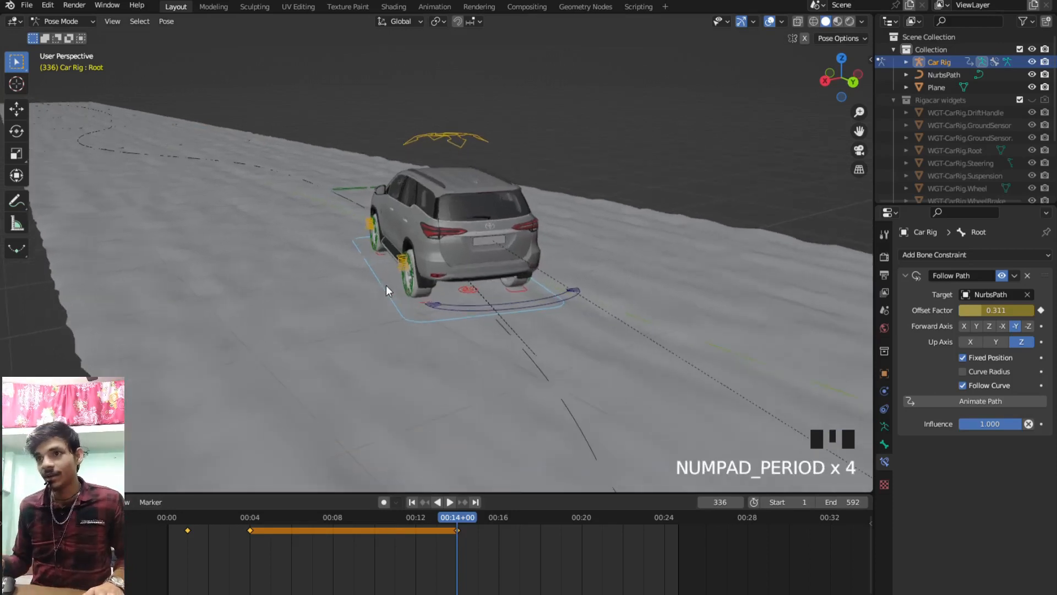
pyautogui.moveTo(352, 258); pyautogui.dragTo(408, 273, button='middle')
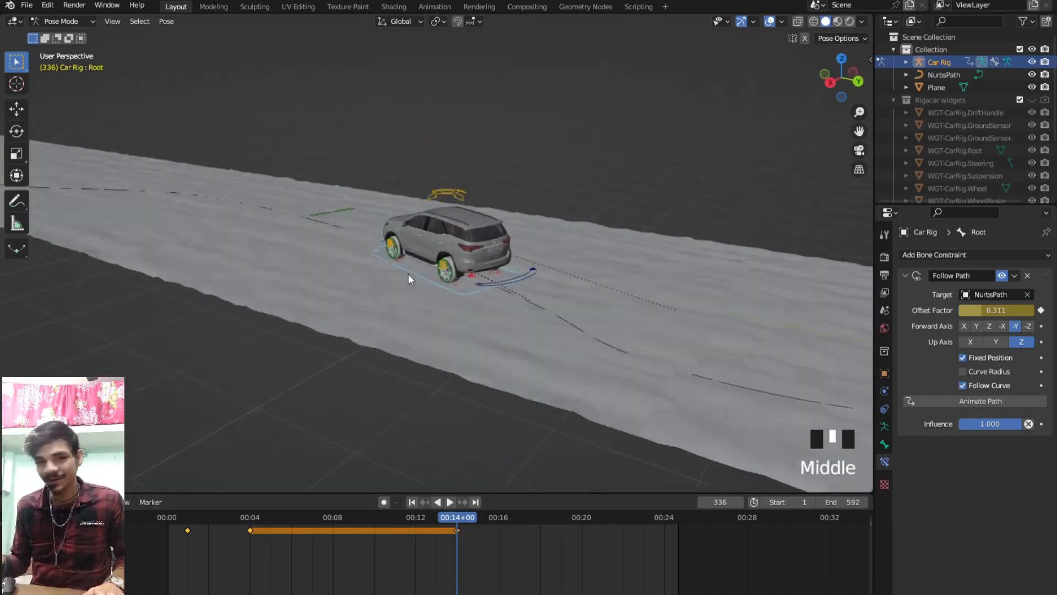
pyautogui.scroll(5, 457, 290)
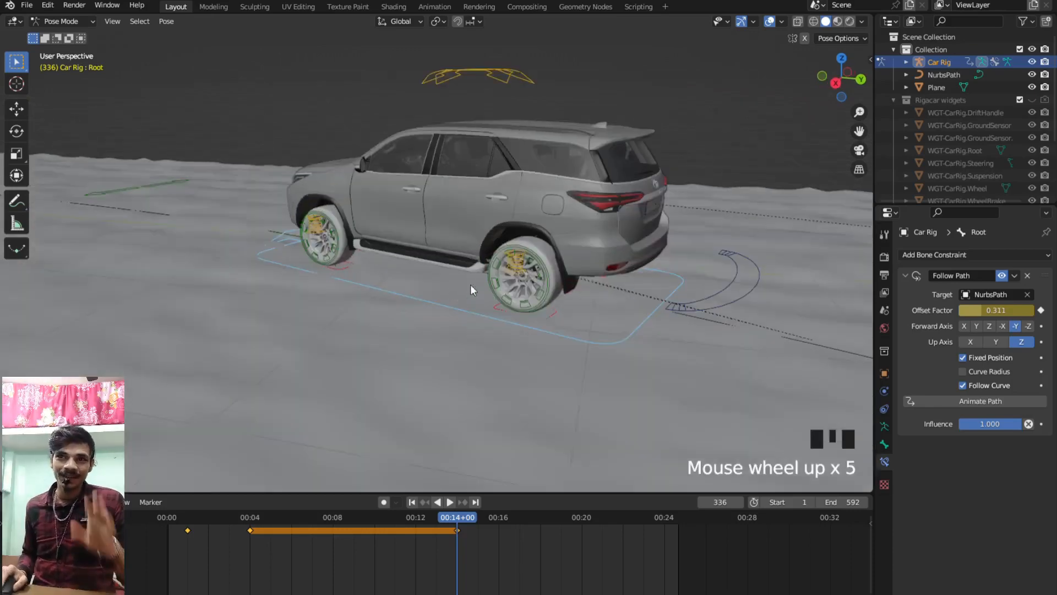
pyautogui.scroll(-2, 484, 271)
pyautogui.scroll(2, 484, 266)
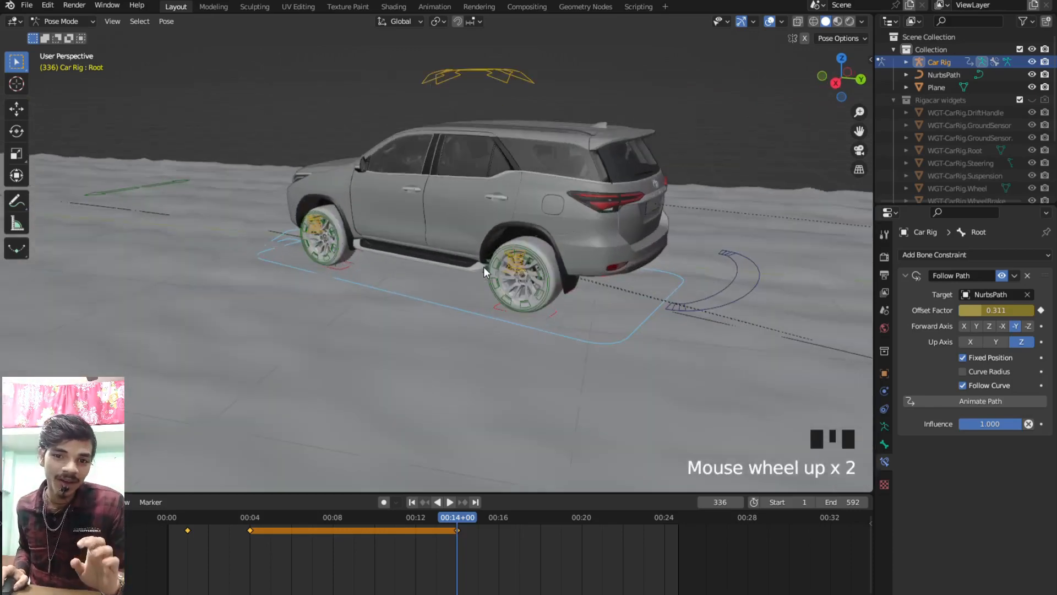
pyautogui.scroll(-1, 483, 266)
pyautogui.moveTo(495, 266); pyautogui.dragTo(502, 255, button='middle')
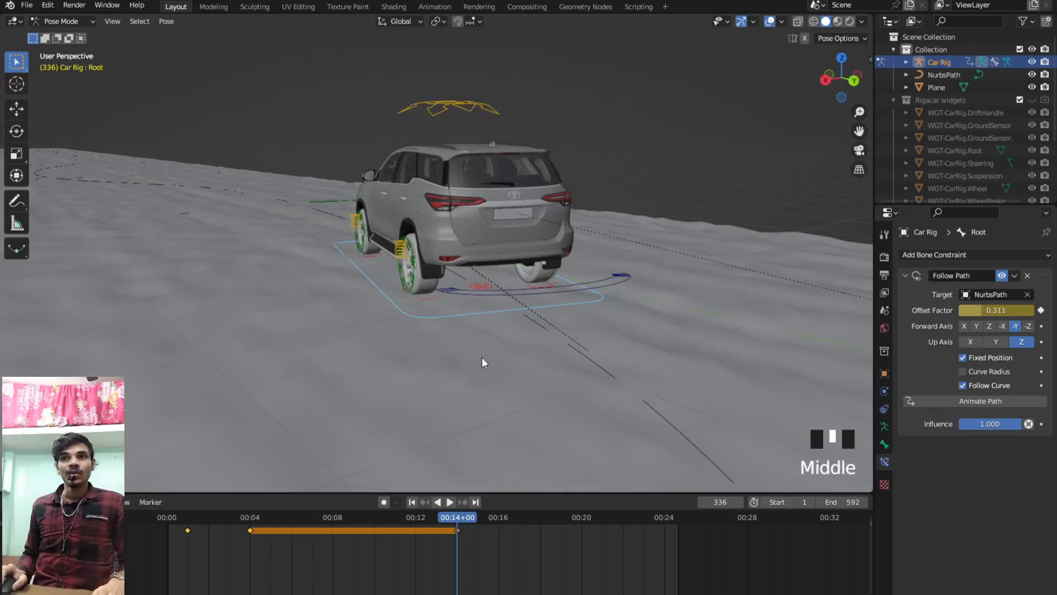
pyautogui.scroll(-2, 468, 356)
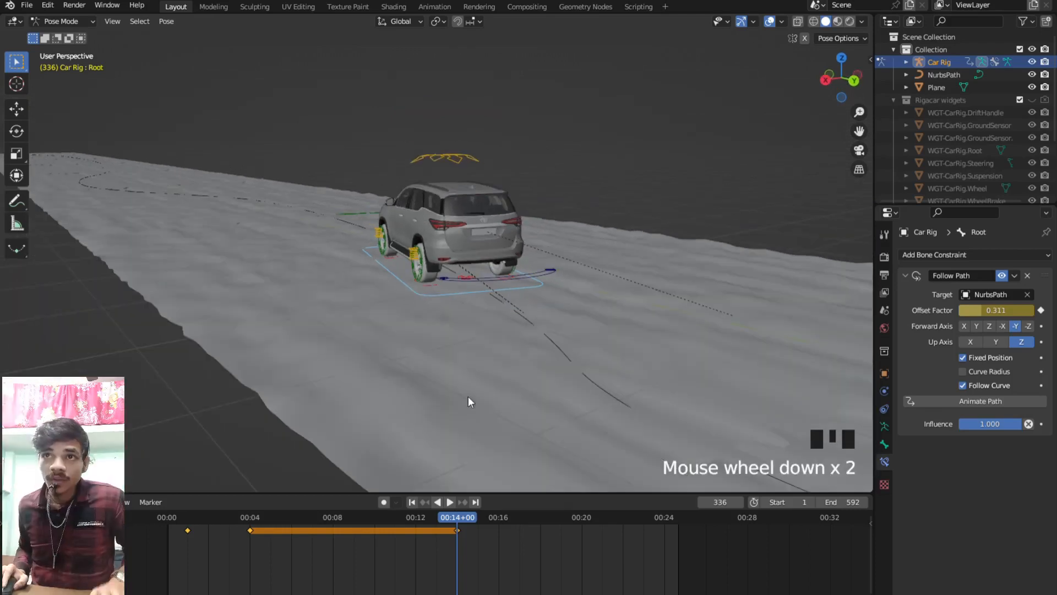
# - Check the car's position at frame 576 and return to the Offset Factor keyframe at frame 336
pyautogui.moveTo(469, 521); pyautogui.dragTo(664, 526)
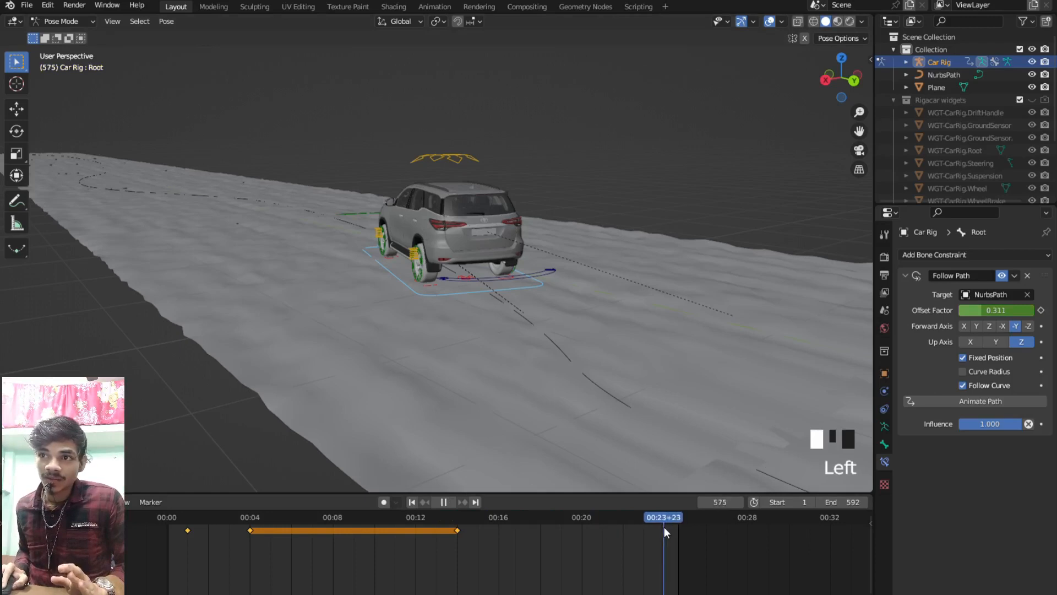
pyautogui.press('Right')
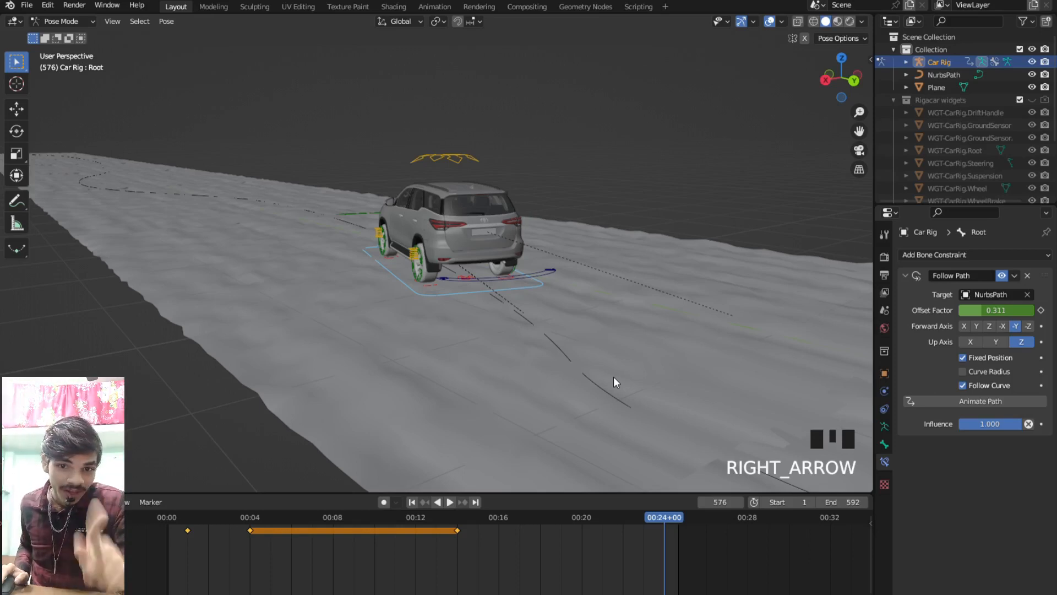
pyautogui.press('Left')
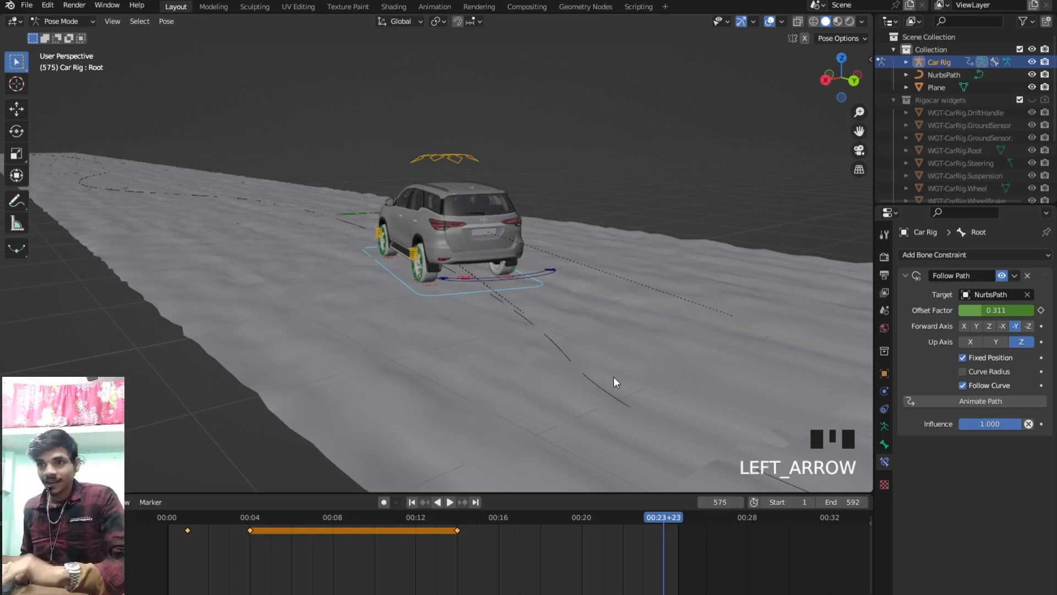
pyautogui.press('Right')
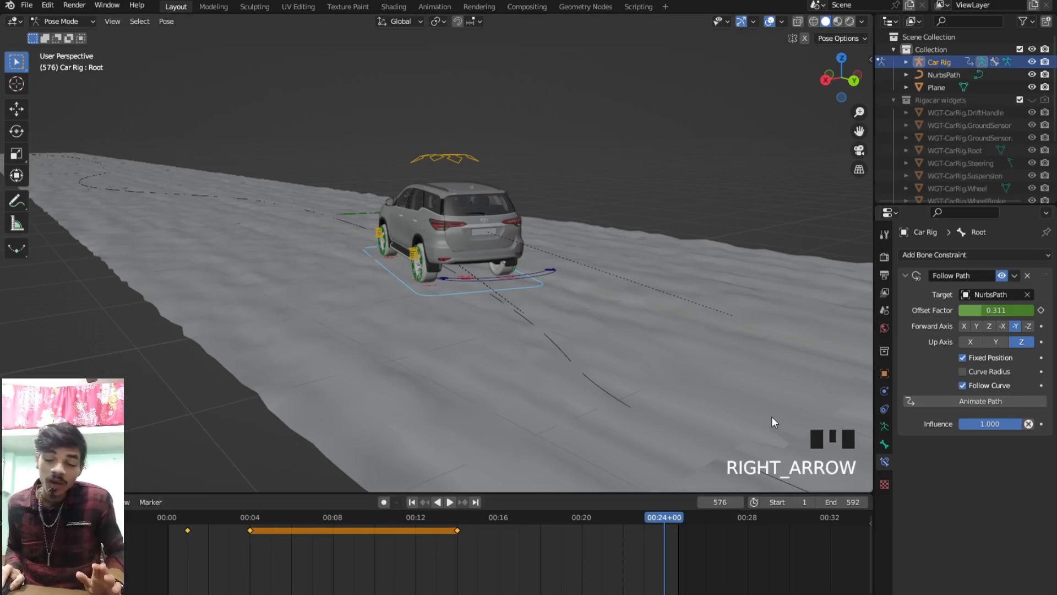
pyautogui.click(460, 517)
pyautogui.click(460, 517)
pyautogui.click(460, 517)
pyautogui.click(457, 517)
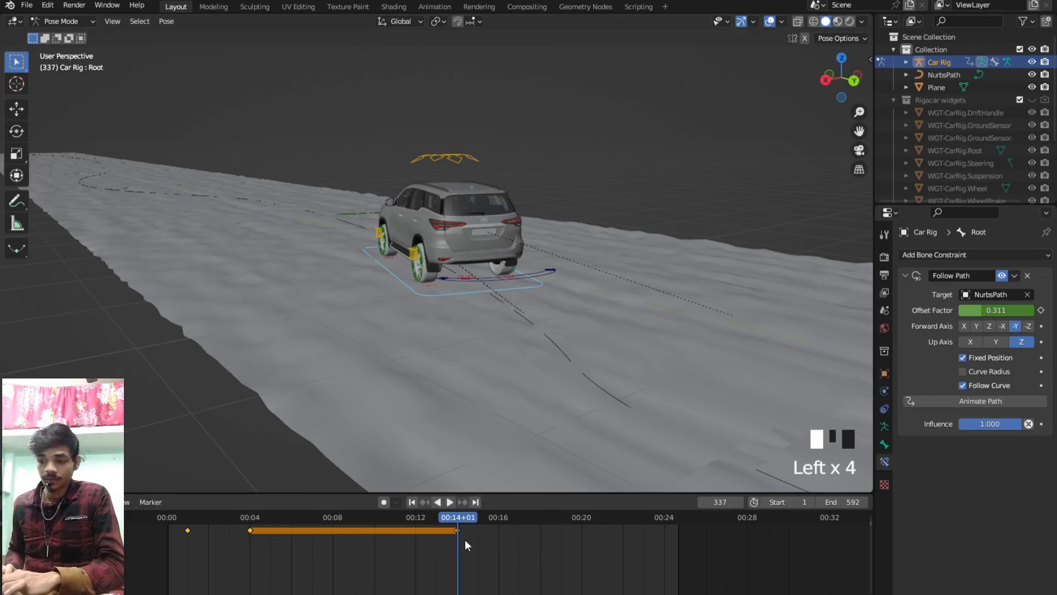
pyautogui.press('Left')
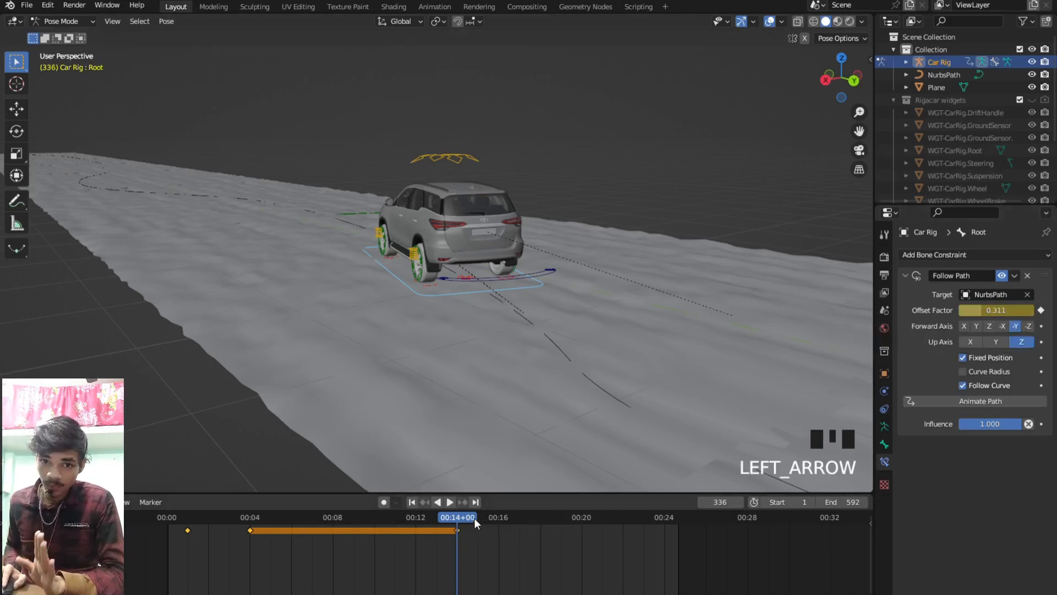
# - Step through the held section of the animation frame by frame from frame 323 to frame 336
pyautogui.moveTo(474, 518); pyautogui.dragTo(445, 539)
pyautogui.press('space')
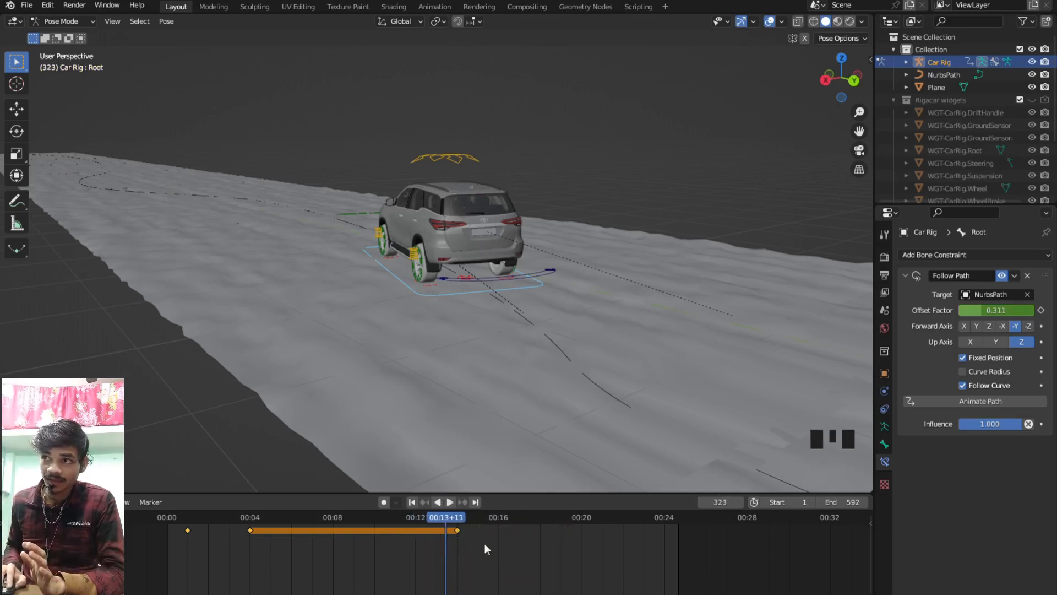
pyautogui.press('Right')
pyautogui.press('Right')
pyautogui.press('Right')
pyautogui.press('Right')
pyautogui.press('Right')
pyautogui.press('Right')
pyautogui.press('Right')
pyautogui.press('Right')
pyautogui.press('Right')
pyautogui.press('Right')
pyautogui.press('Right')
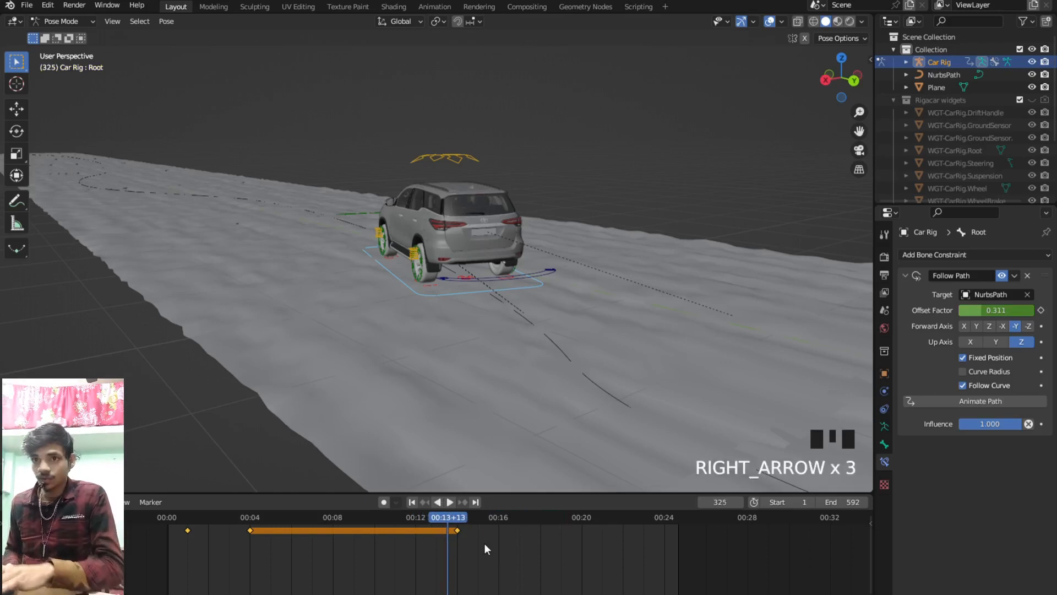
pyautogui.press('Right')
pyautogui.press('Right')
pyautogui.press('Right')
pyautogui.press('Right')
pyautogui.press('Right')
pyautogui.press('Right')
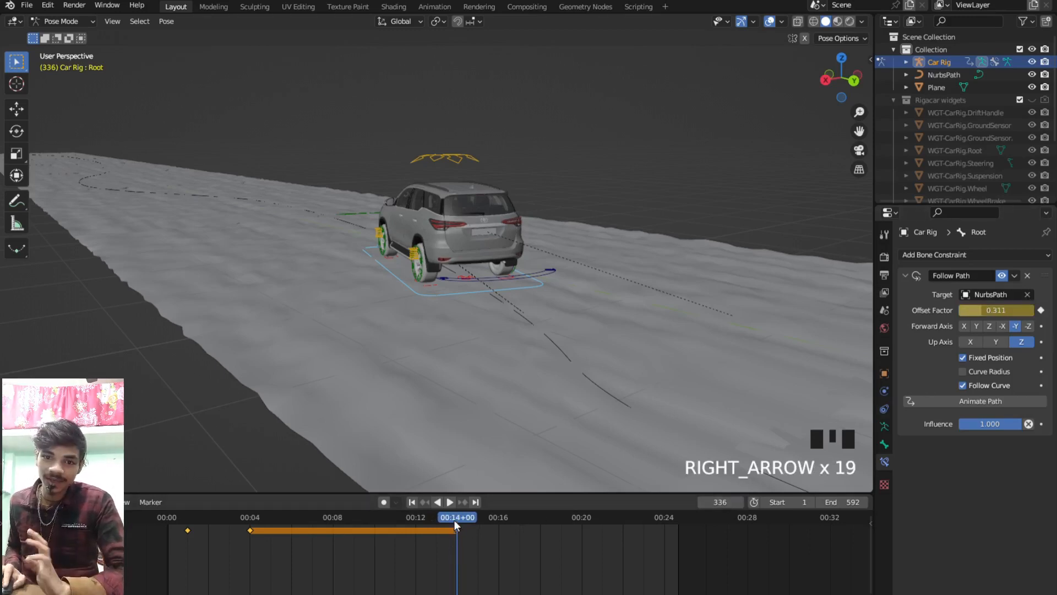
# - Set the Offset Factor to 1.000 at frame 576 and keyframe it, keeping Fixed Position enabled
pyautogui.moveTo(454, 520); pyautogui.dragTo(623, 531)
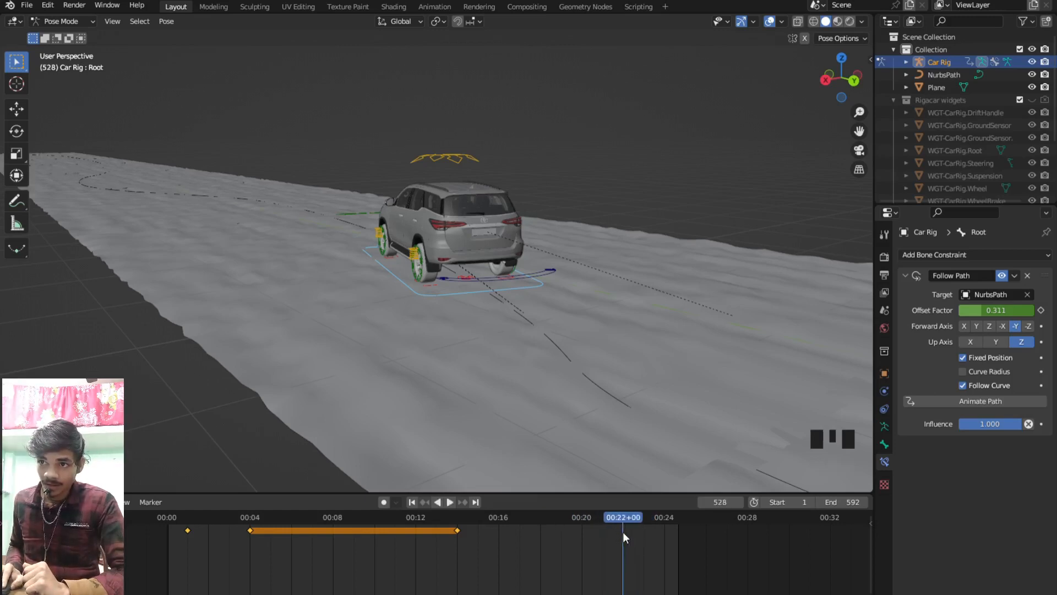
pyautogui.click(665, 521)
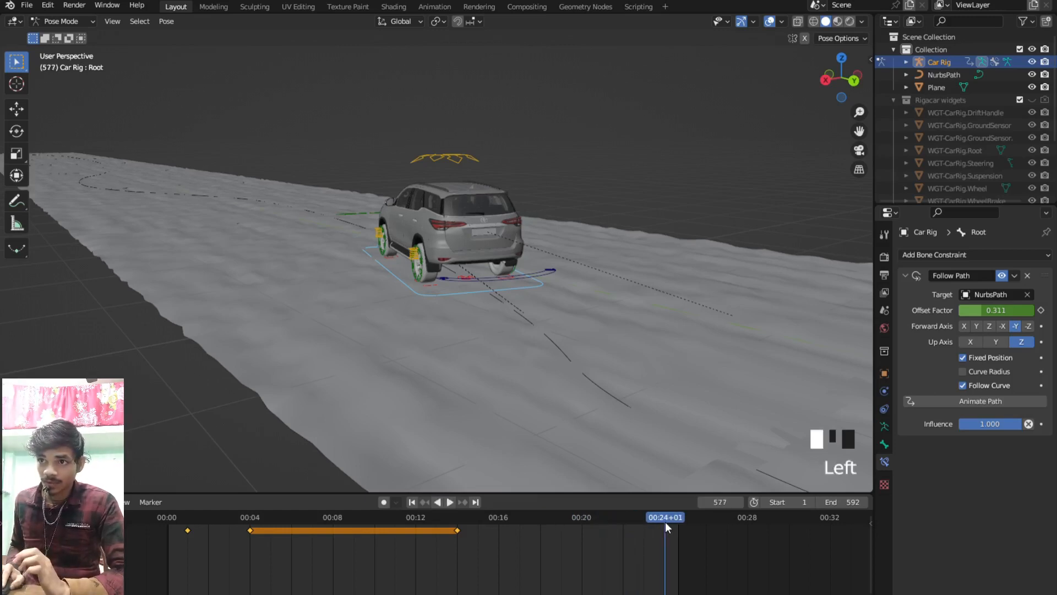
pyautogui.press('Left')
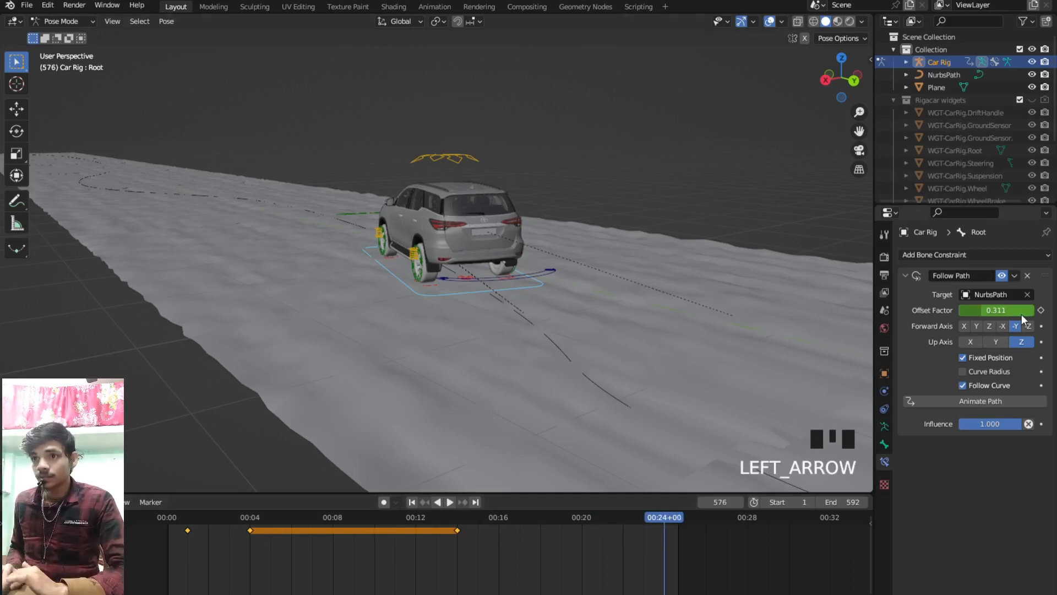
pyautogui.moveTo(991, 310); pyautogui.dragTo(1037, 314)
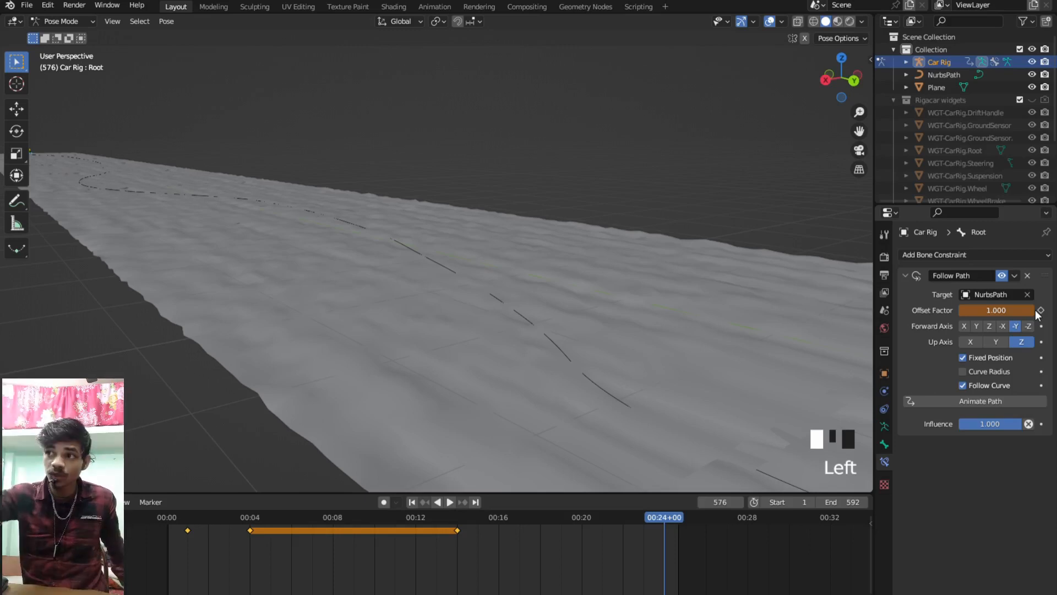
pyautogui.click(965, 357)
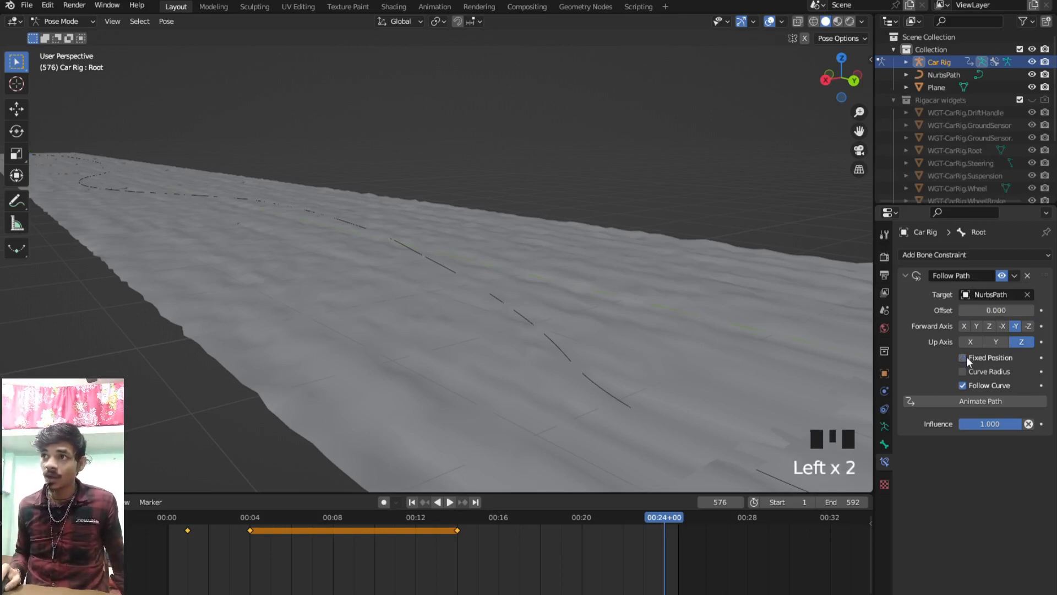
pyautogui.click(964, 356)
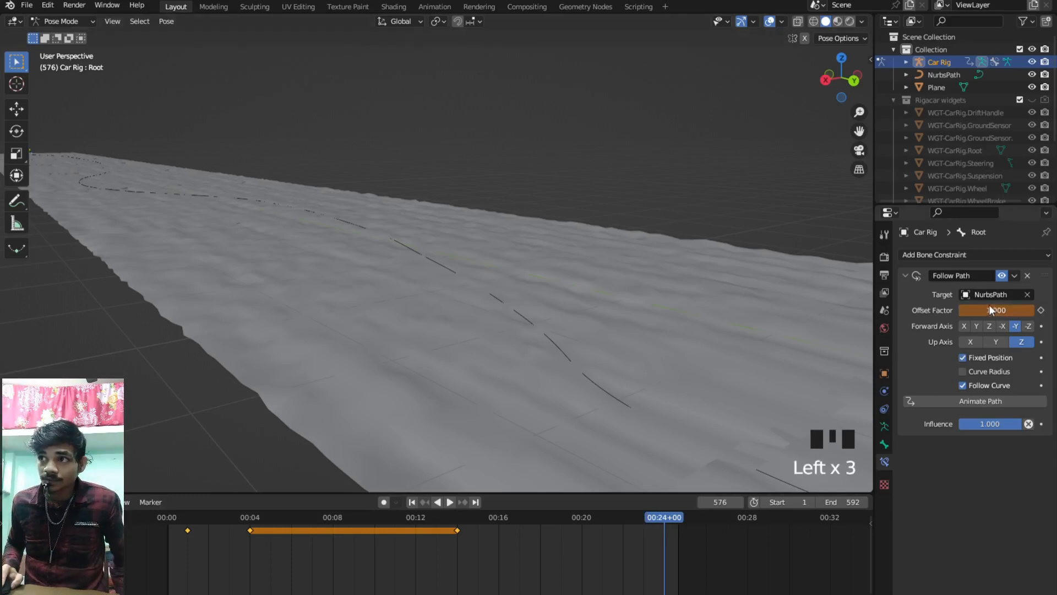
pyautogui.moveTo(983, 306); pyautogui.dragTo(1029, 312)
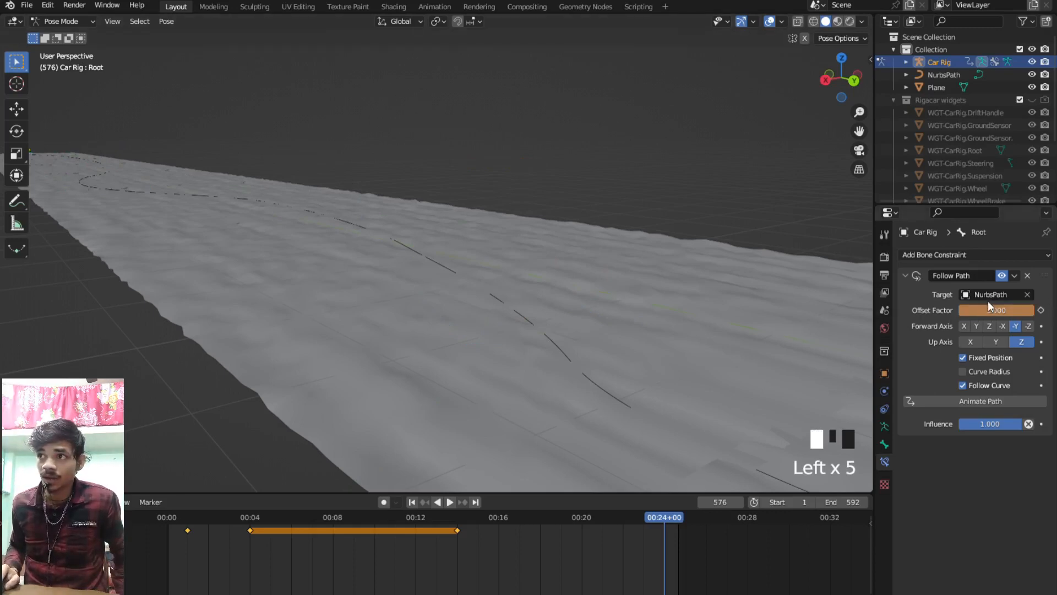
pyautogui.click(1040, 310)
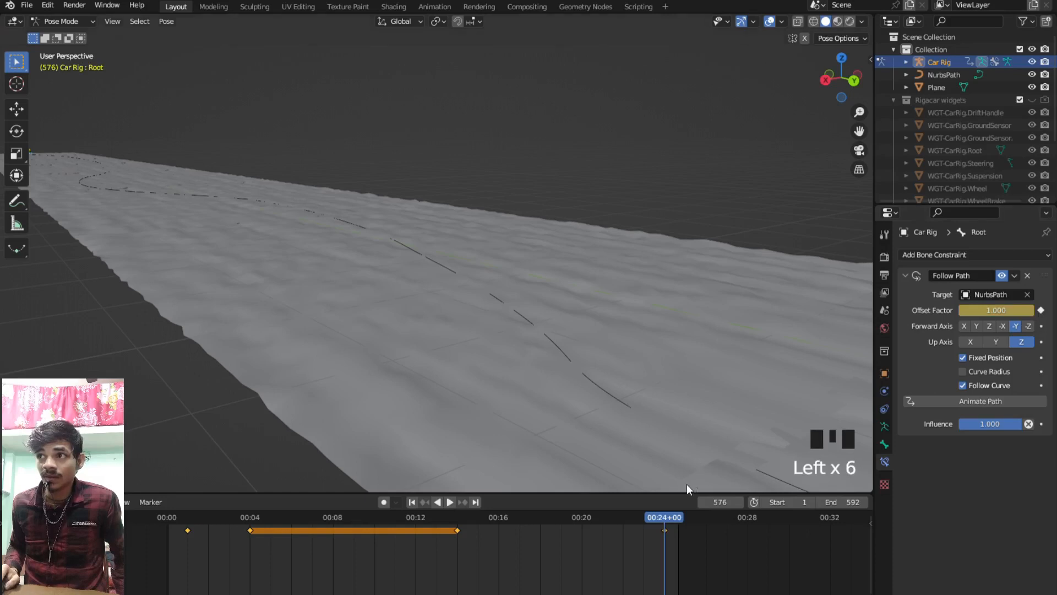
# - Play the animation from frame 1 with the whole path in view to check the car's motion
pyautogui.moveTo(663, 512); pyautogui.dragTo(167, 541)
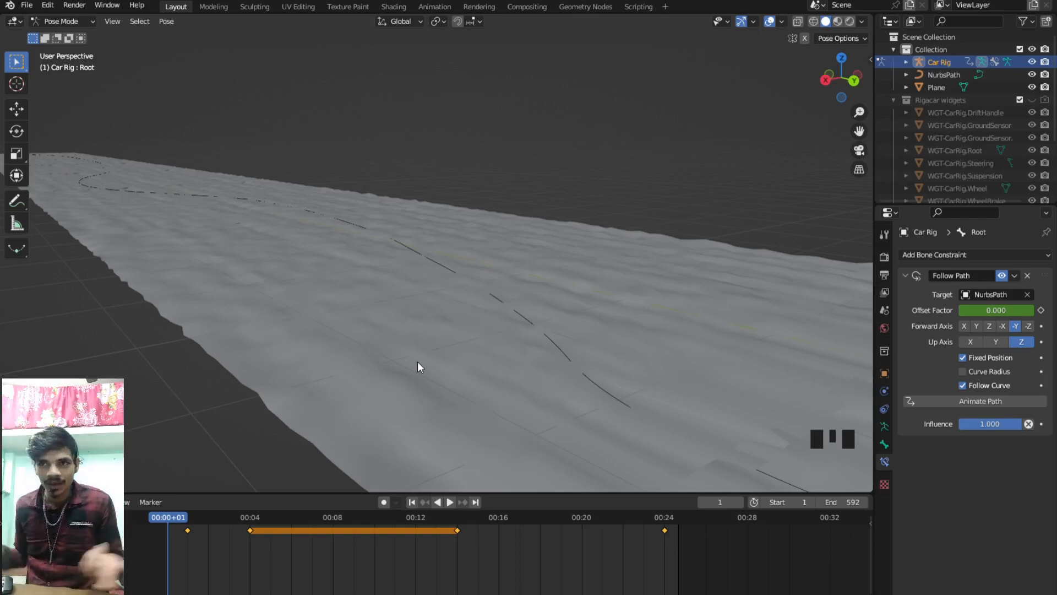
pyautogui.scroll(-5, 595, 372)
pyautogui.moveTo(595, 372); pyautogui.dragTo(606, 375, button='middle')
pyautogui.press('space')
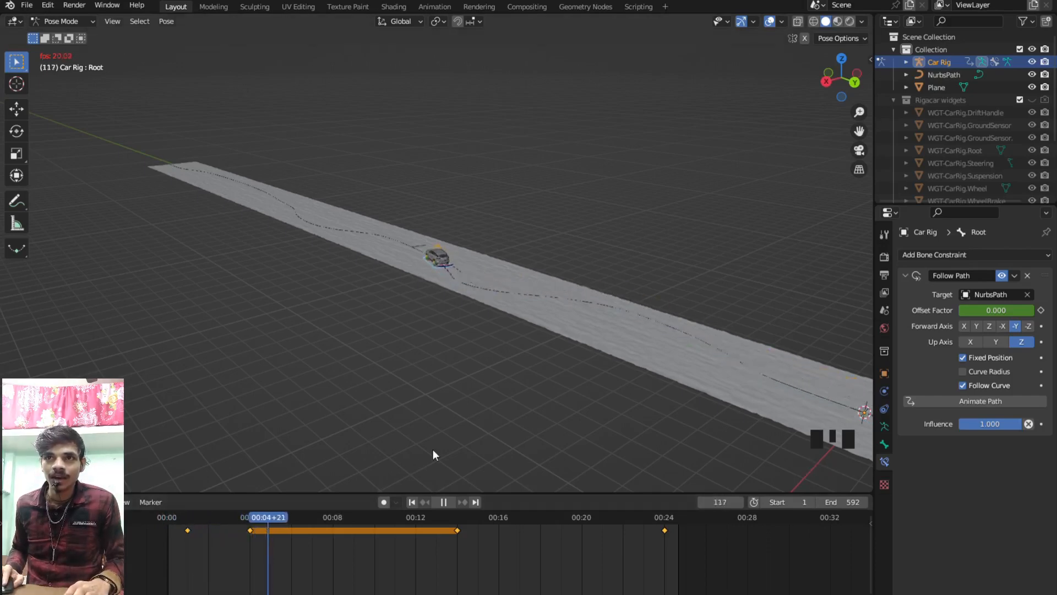
# - Stop playback and move the last two Offset Factor keyframes earlier, so the hold ends at frame 144 and the final keyframe sits at 00:16
pyautogui.press('space')
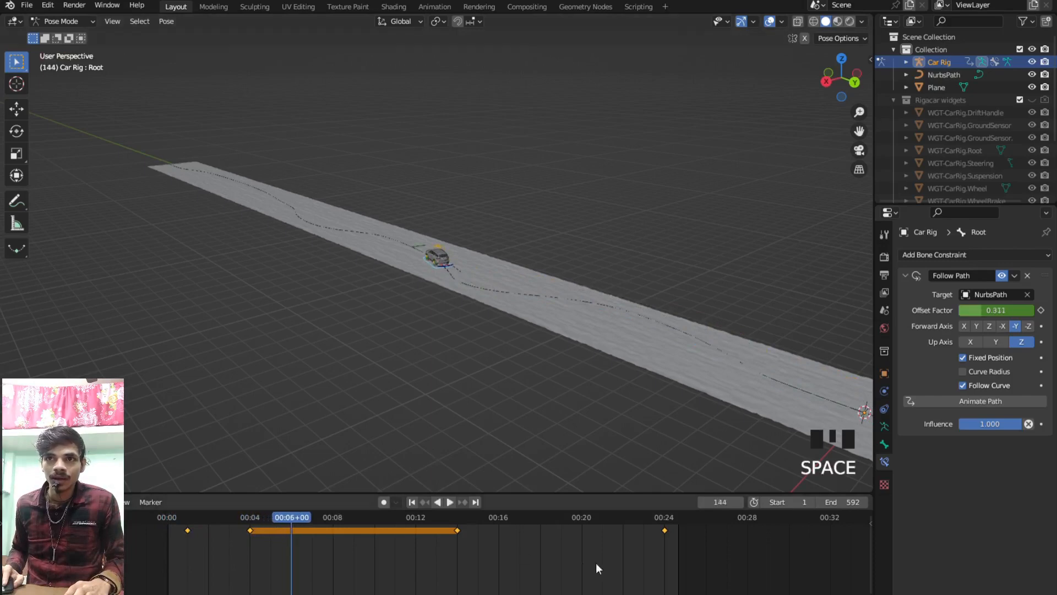
pyautogui.moveTo(710, 552); pyautogui.dragTo(504, 541)
pyautogui.press('g')
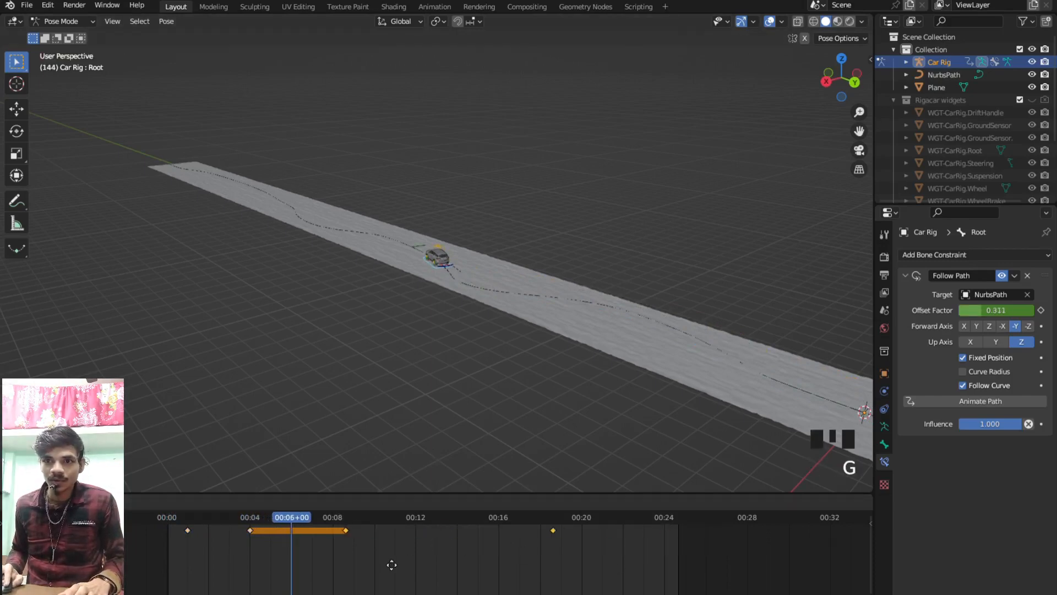
pyautogui.click(353, 570)
pyautogui.scroll(5, 412, 353)
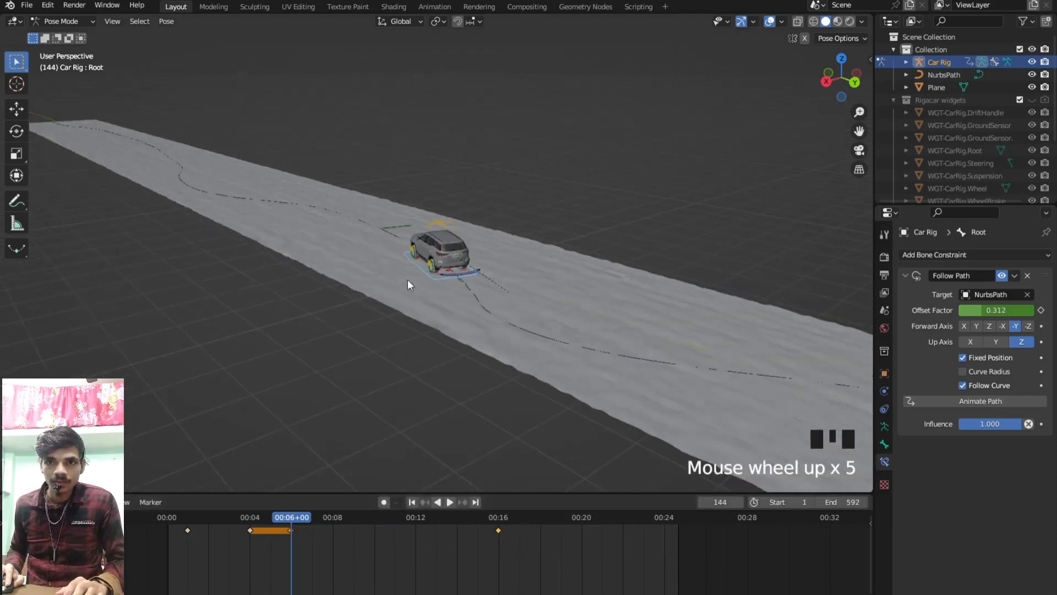
# - Examine the stopped car and the surrounding path from several angles at frame 144
pyautogui.moveTo(407, 279); pyautogui.dragTo(490, 332, button='middle')
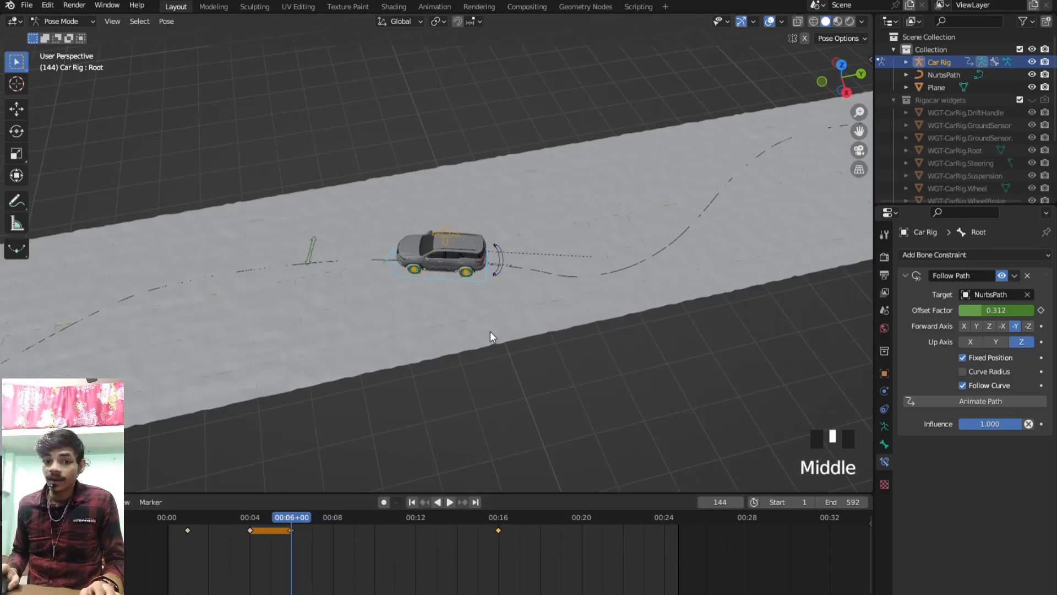
pyautogui.scroll(-4, 499, 309)
pyautogui.scroll(4, 498, 309)
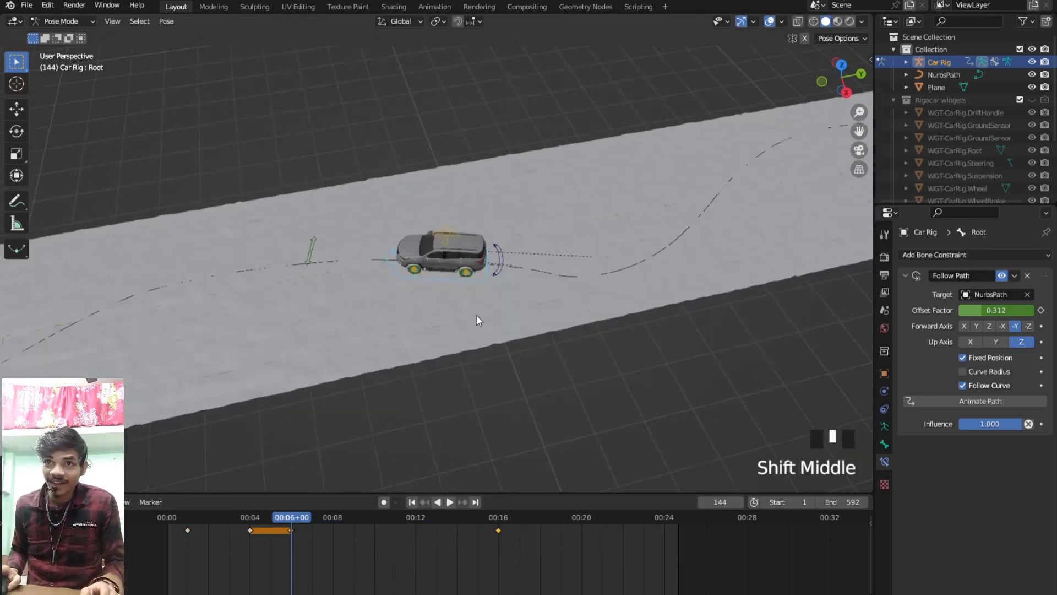
pyautogui.keyDown('shift'); pyautogui.moveTo(477, 315); pyautogui.dragTo(259, 484, button='middle'); pyautogui.keyUp('shift')
pyautogui.scroll(-4, 542, 321)
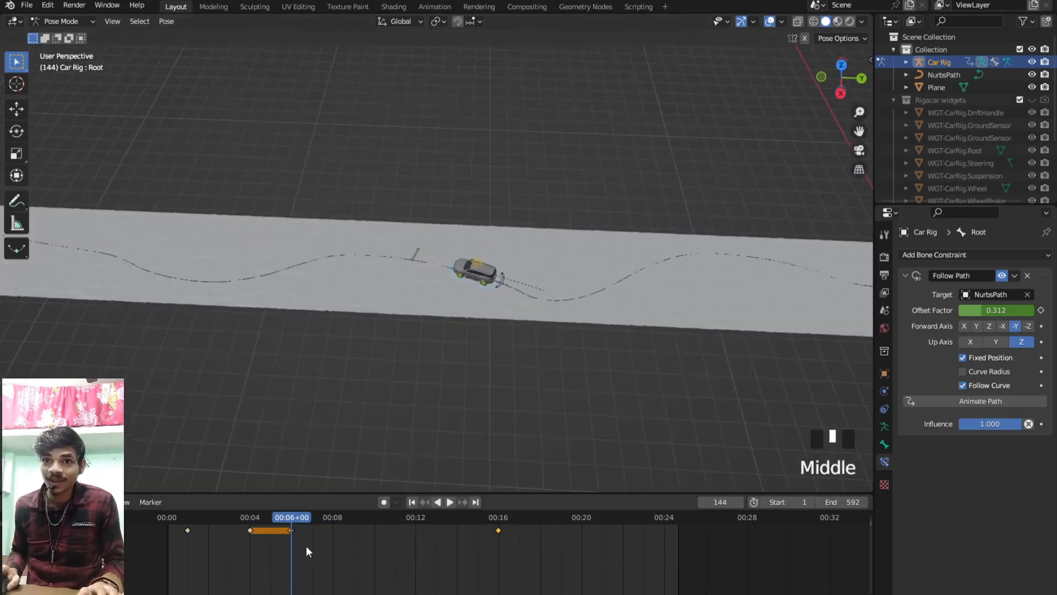
pyautogui.scroll(5, 503, 319)
pyautogui.moveTo(430, 332); pyautogui.dragTo(500, 306, button='middle')
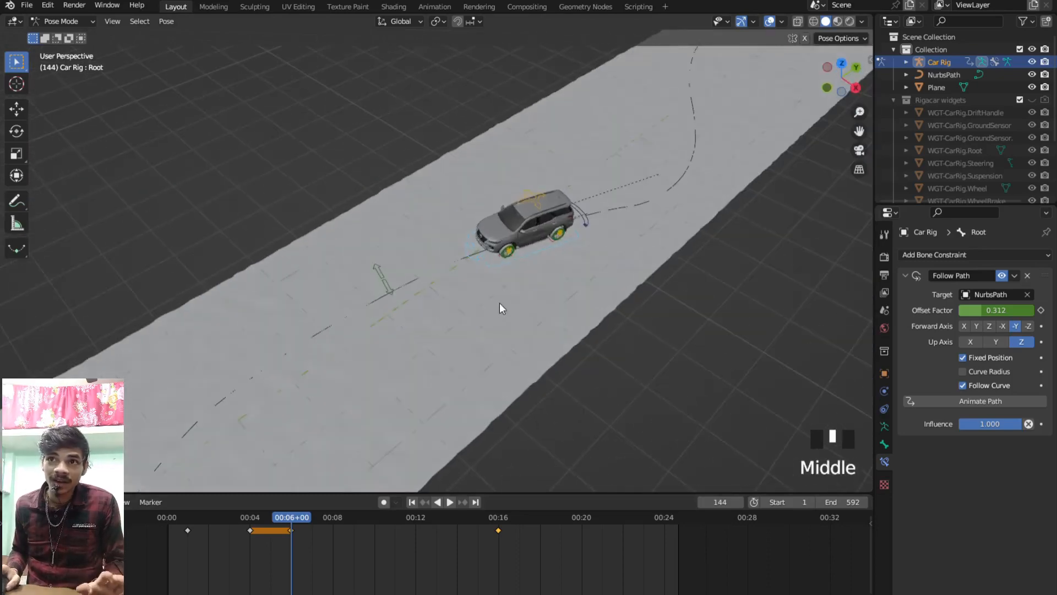
pyautogui.scroll(-3, 533, 293)
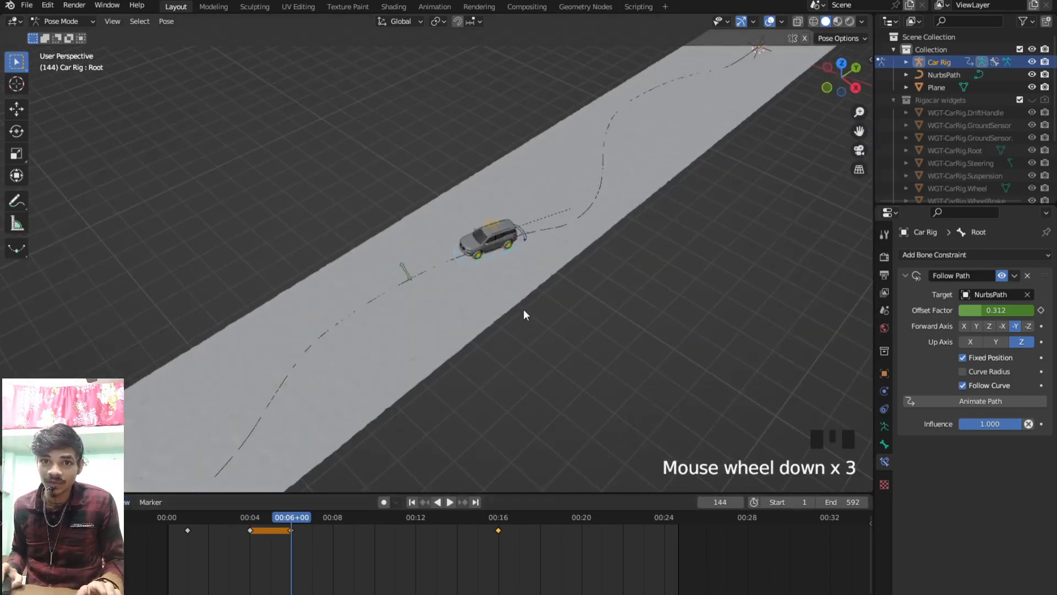
pyautogui.moveTo(523, 309); pyautogui.dragTo(584, 309, button='middle')
pyautogui.scroll(-1, 518, 307)
pyautogui.scroll(4, 562, 319)
pyautogui.scroll(-2, 587, 312)
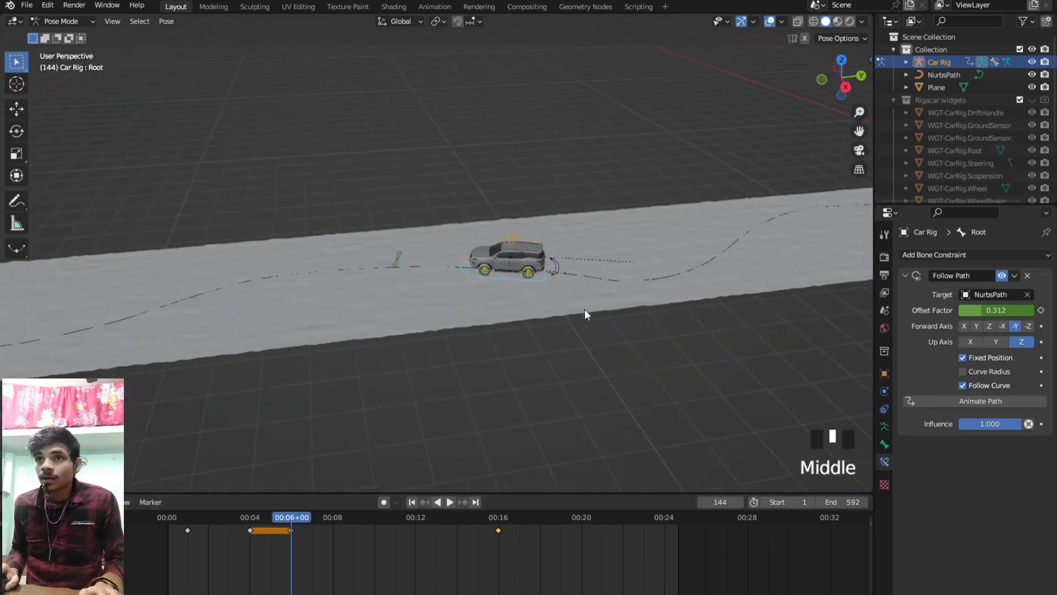
# - Go to frame 33 and try to select the NURBS path while still in Pose Mode
pyautogui.moveTo(266, 517); pyautogui.dragTo(195, 588)
pyautogui.scroll(-7, 378, 397)
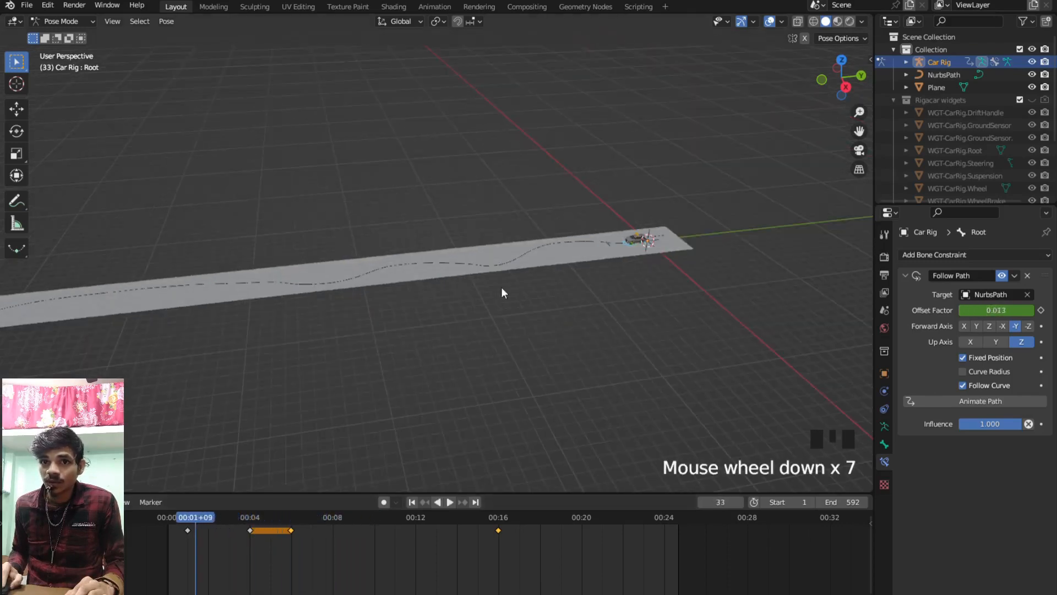
pyautogui.click(505, 265)
pyautogui.click(504, 265)
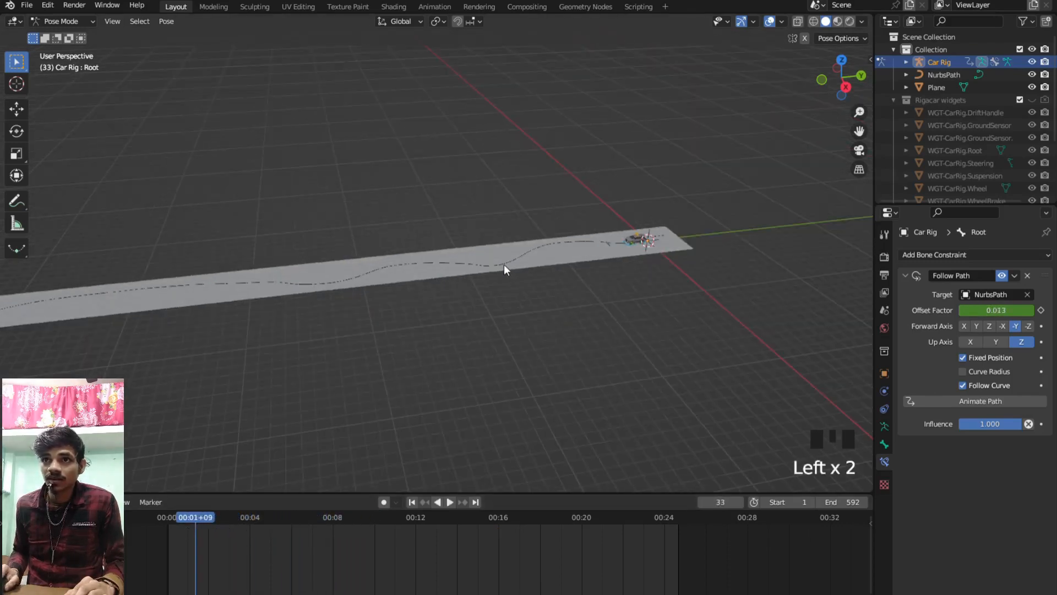
pyautogui.click(499, 265)
pyautogui.tripleClick(499, 265)
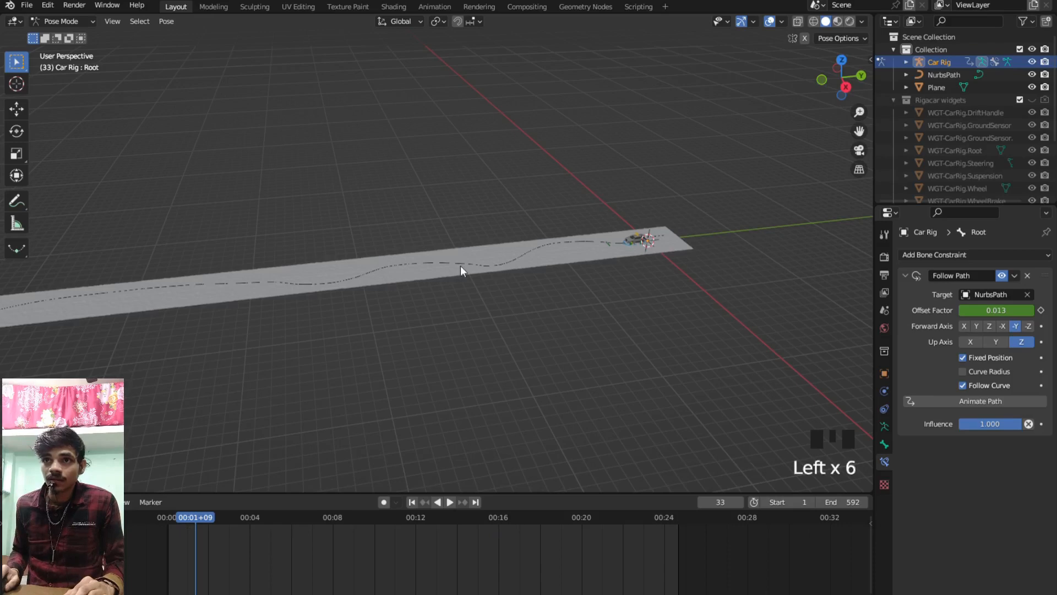
# - Switch to Object Mode, select the NURBS path and scale it along the global Y axis by about 2.048
pyautogui.hotkey('ctrl', 'Tab')
pyautogui.click(502, 265)
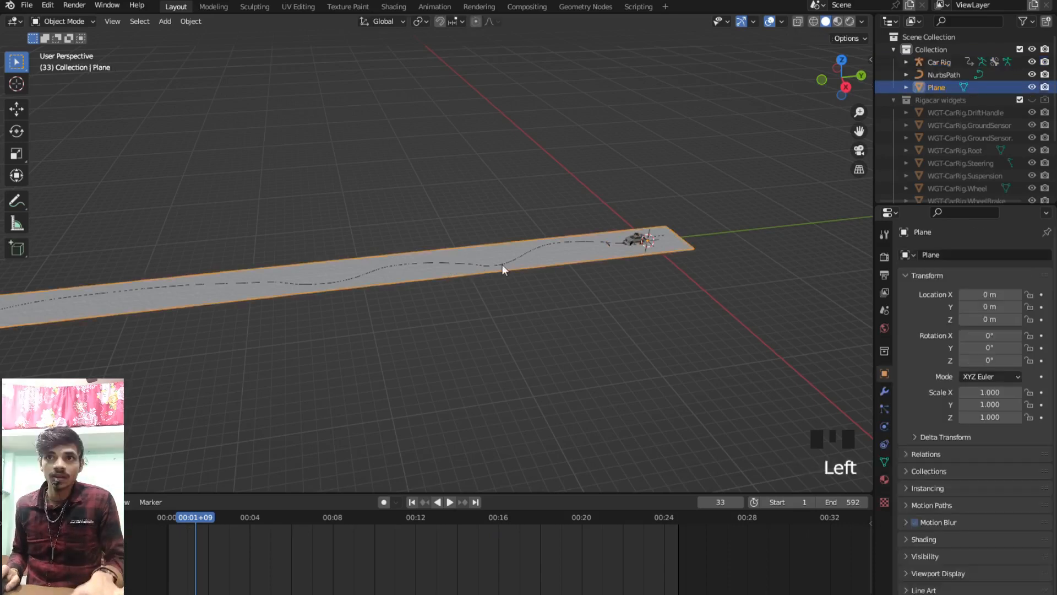
pyautogui.doubleClick(481, 265)
pyautogui.click(480, 265)
pyautogui.click(481, 266)
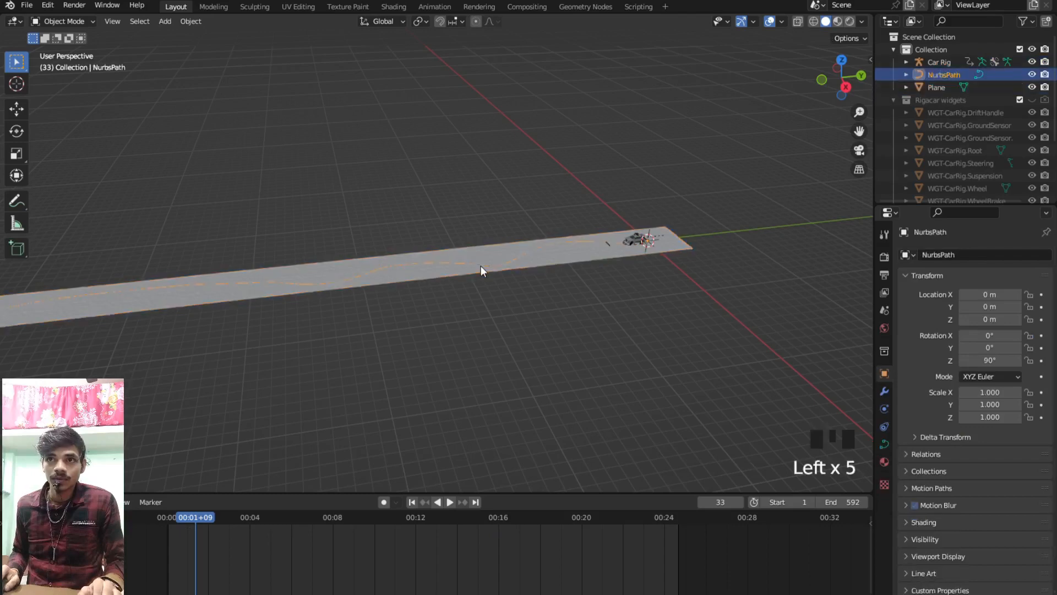
pyautogui.doubleClick(481, 265)
pyautogui.click(467, 265)
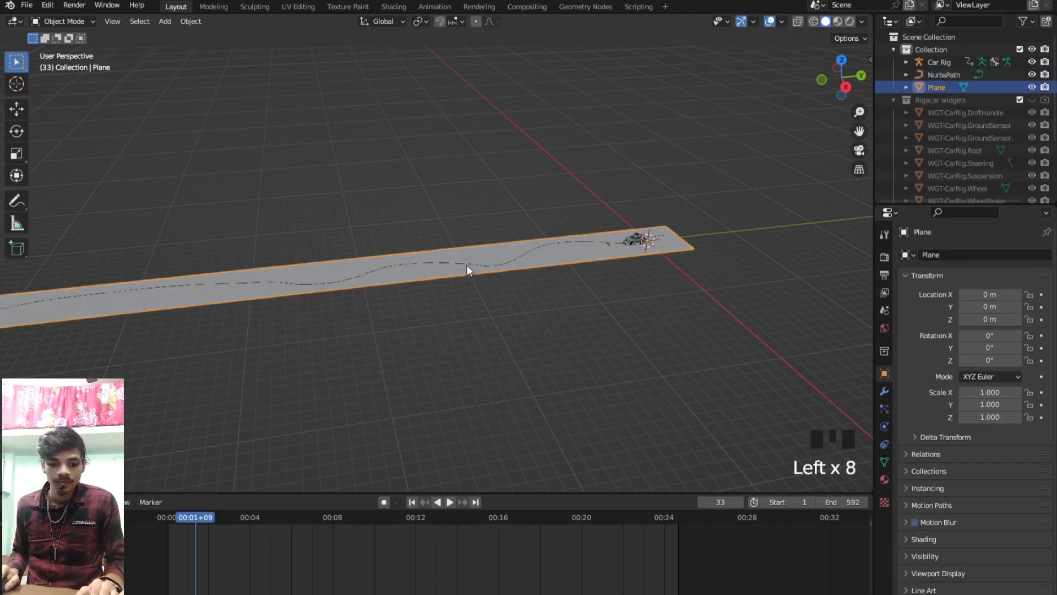
pyautogui.click(530, 249)
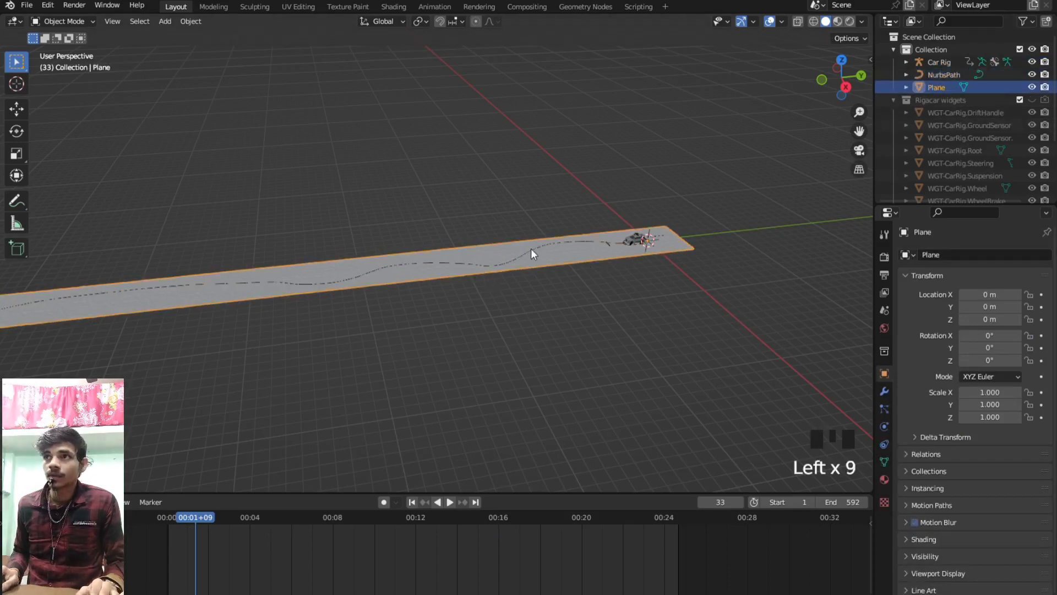
pyautogui.click(530, 249)
pyautogui.press('s')
pyautogui.press('x')
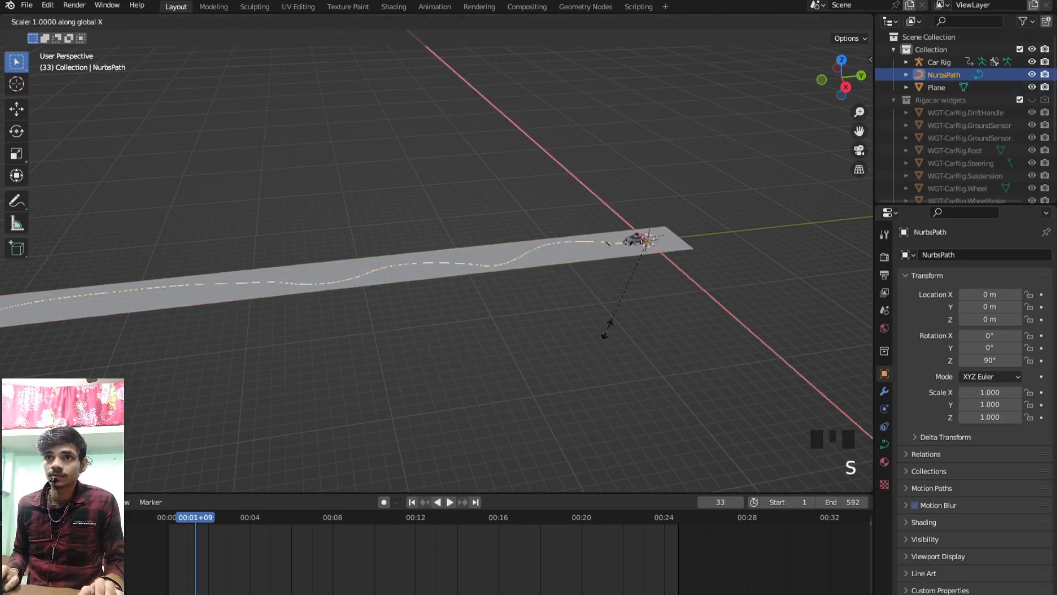
pyautogui.press('y')
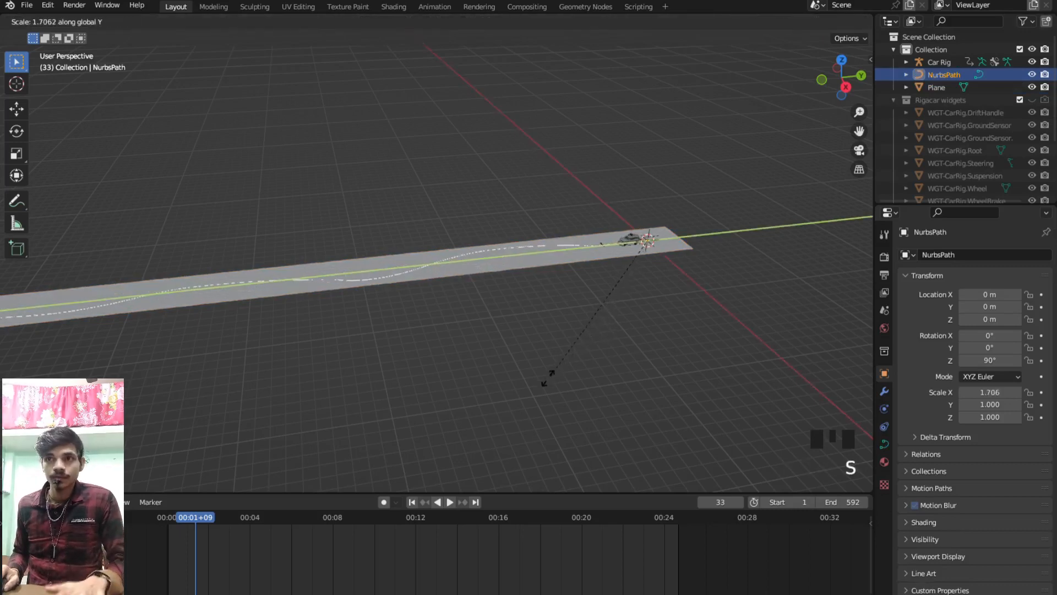
pyautogui.click(509, 385)
# - Select the road plane and add an Array modifier to it
pyautogui.scroll(5, 451, 424)
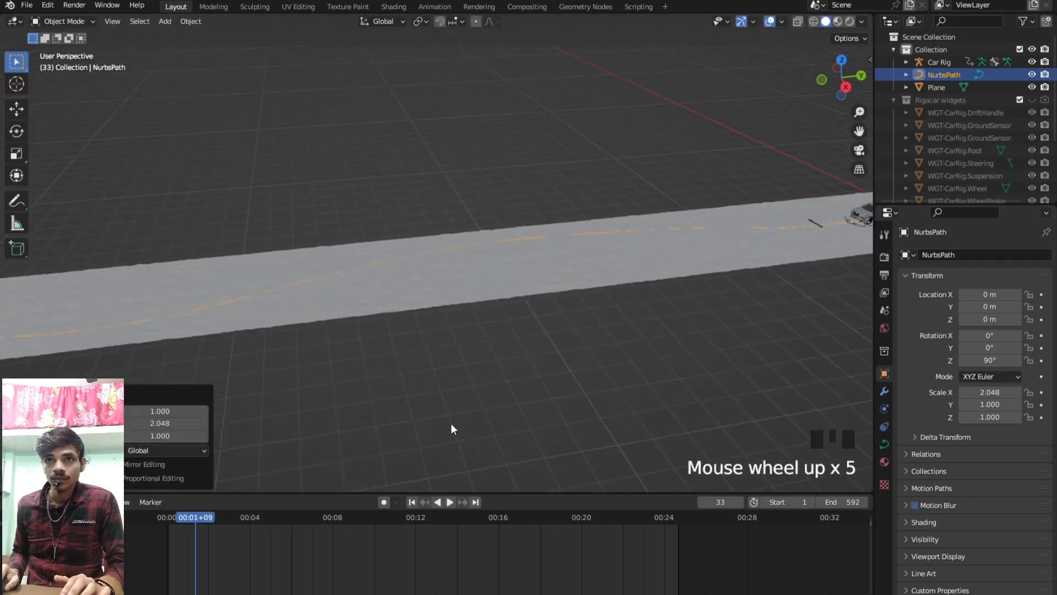
pyautogui.scroll(-9, 457, 405)
pyautogui.scroll(-3, 379, 355)
pyautogui.keyDown('shift'); pyautogui.moveTo(342, 357); pyautogui.dragTo(424, 363, button='middle'); pyautogui.keyUp('shift')
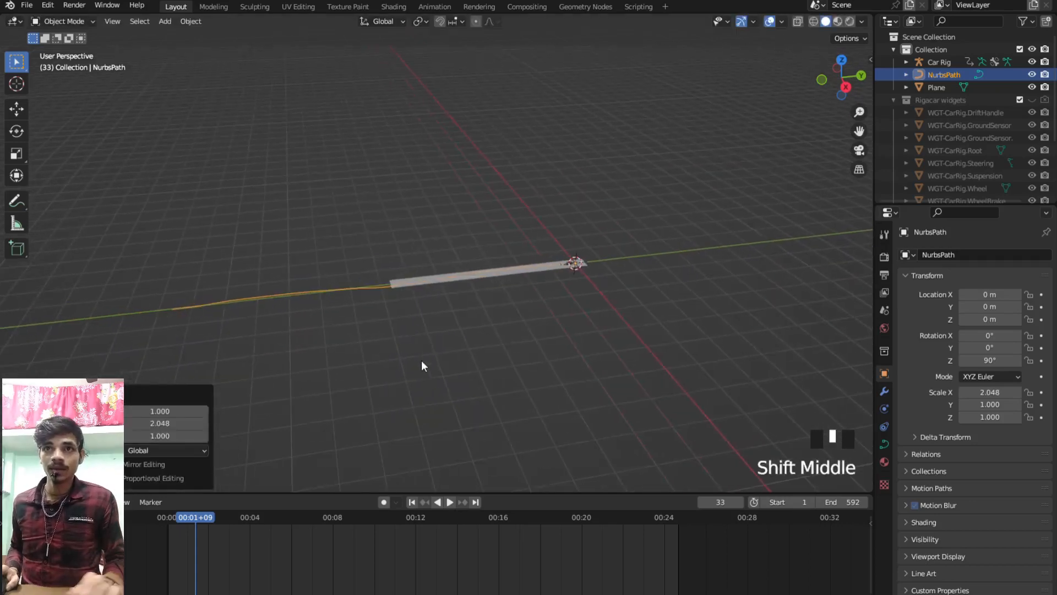
pyautogui.scroll(4, 396, 354)
pyautogui.click(361, 325)
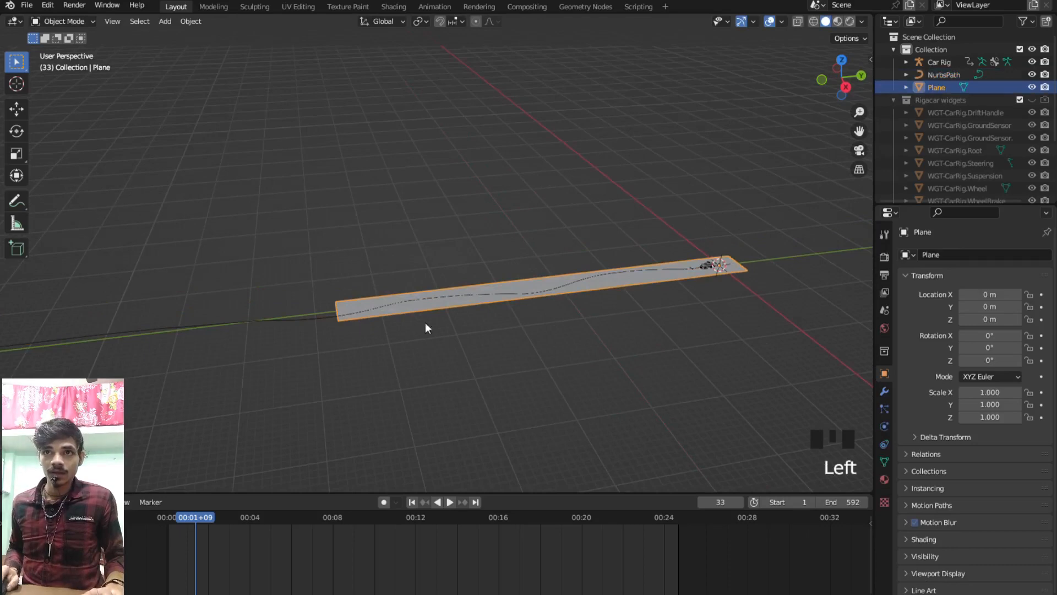
pyautogui.click(885, 391)
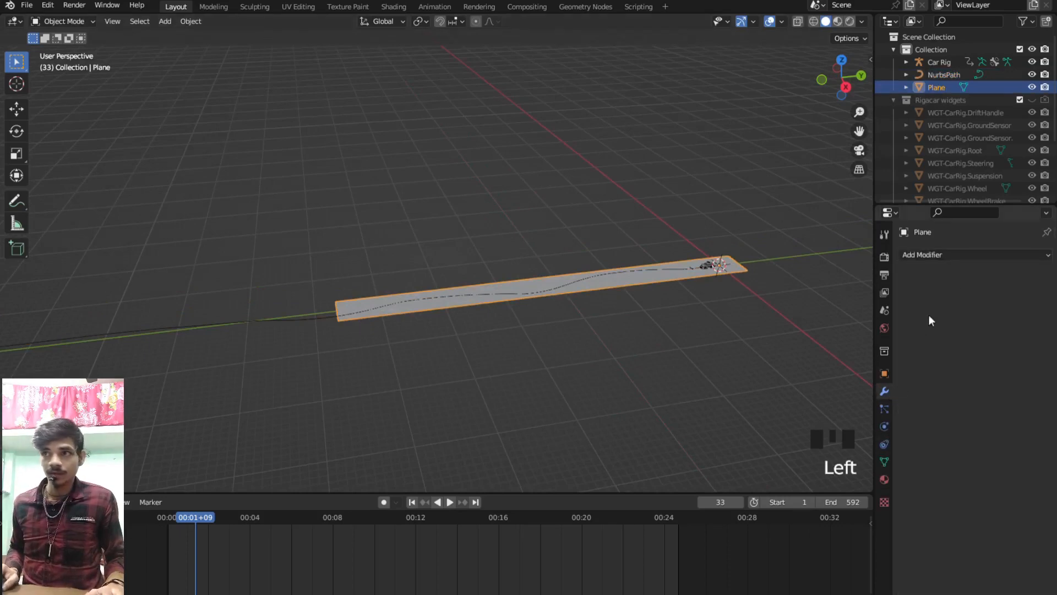
pyautogui.click(963, 254)
pyautogui.click(799, 291)
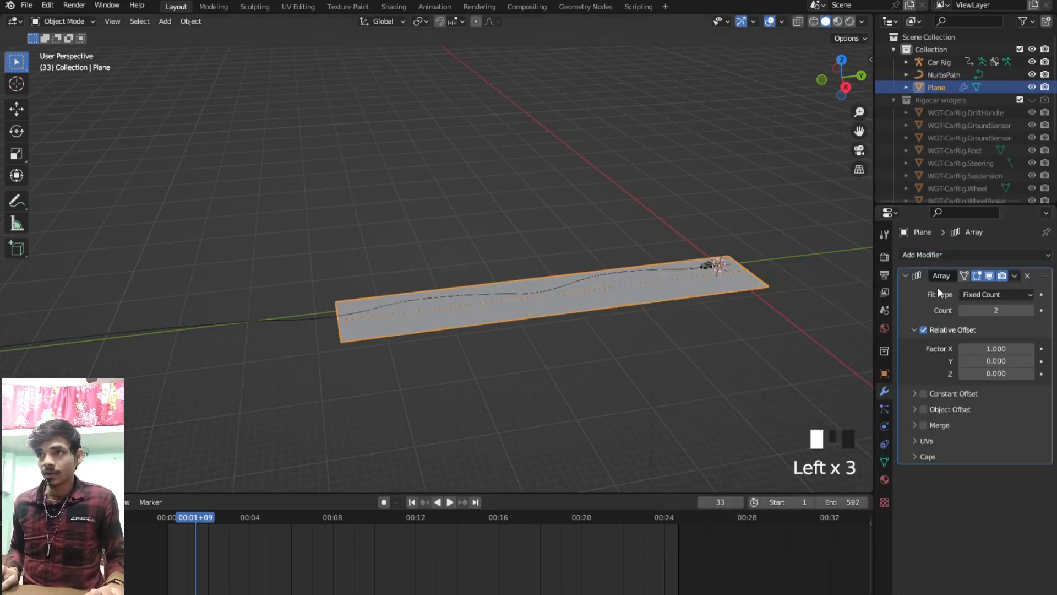
# - Set the Array's relative offset factor to 0 on X and 1 on Y
pyautogui.click(1008, 351)
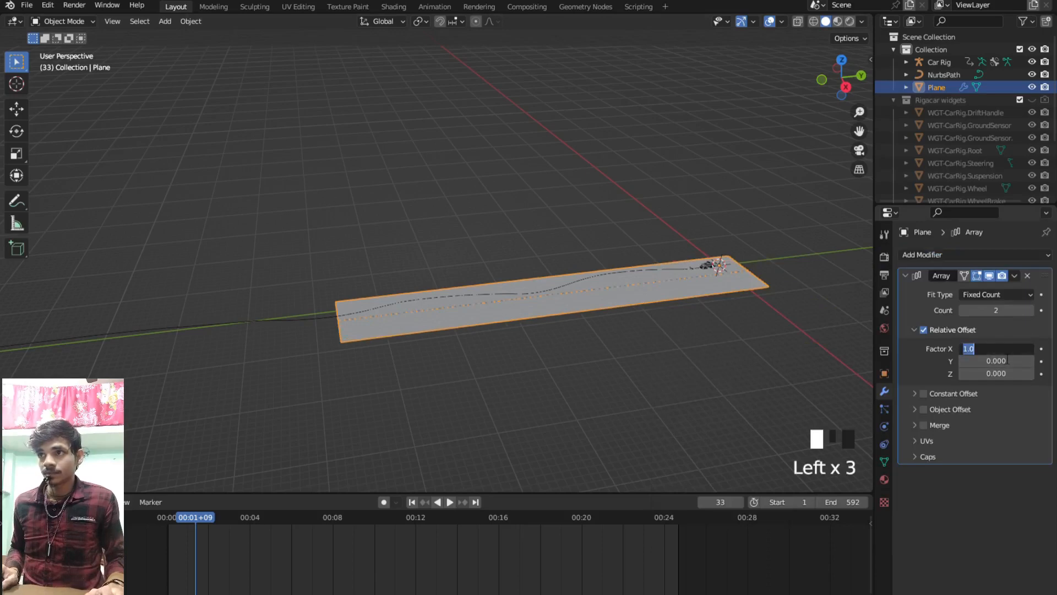
pyautogui.write('0')
pyautogui.click(997, 361)
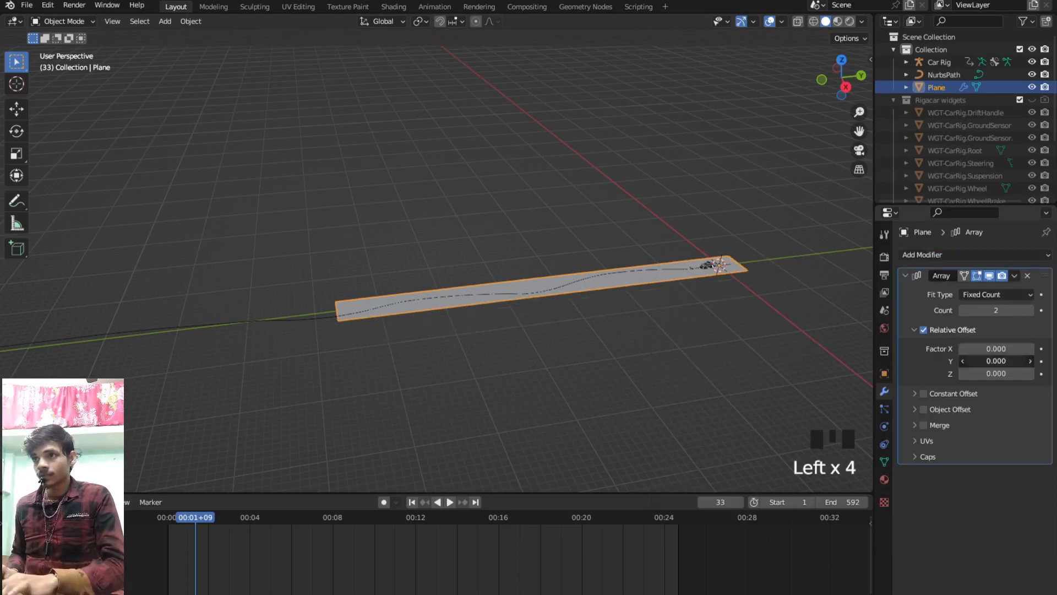
pyautogui.write('1')
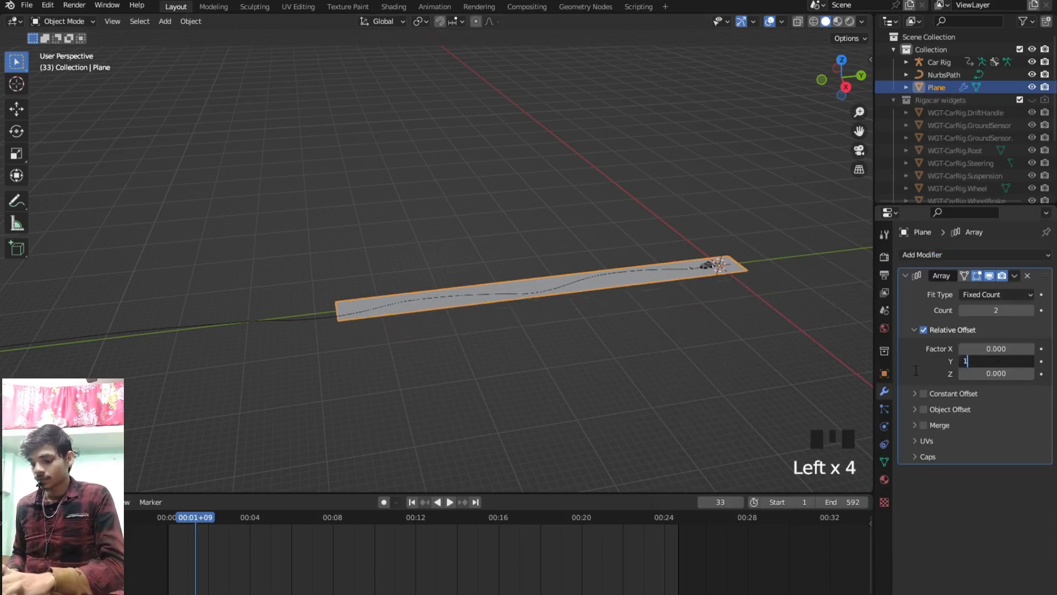
# - Try a relative offset factor of 1.095 on Y for the Array
pyautogui.click(1019, 361)
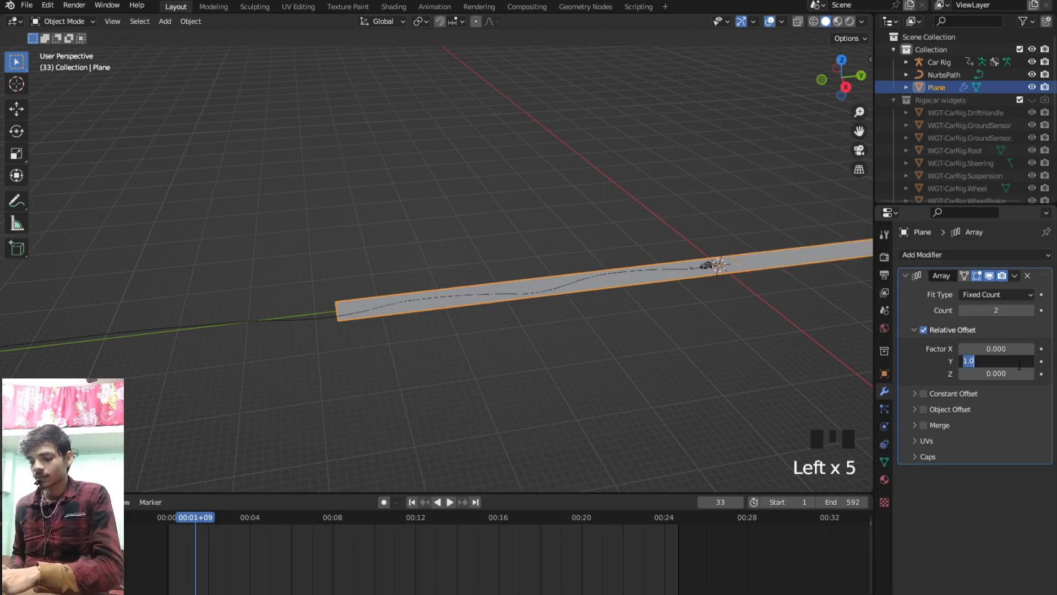
pyautogui.press('Right')
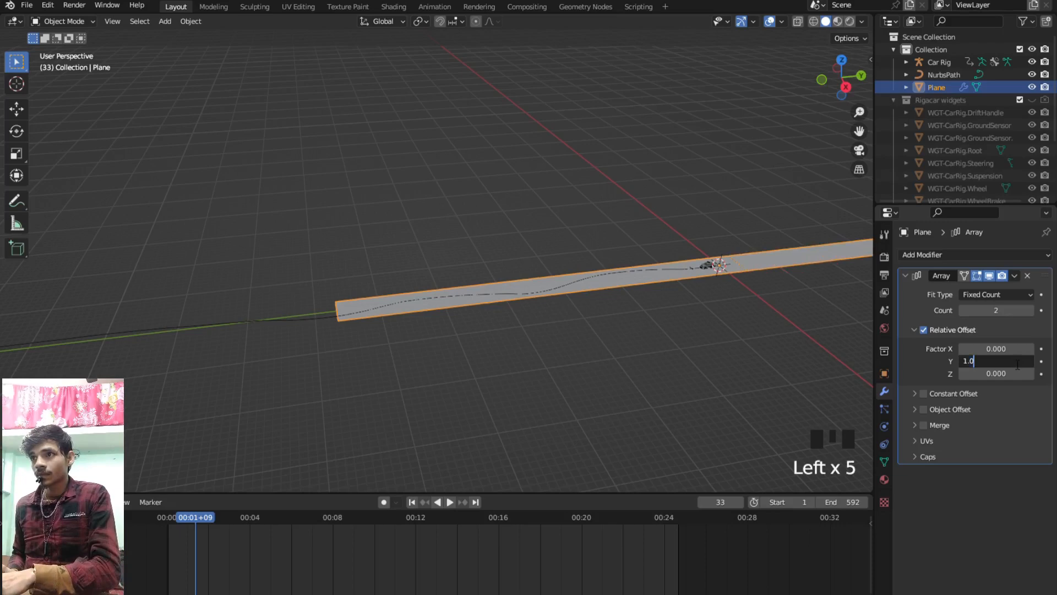
pyautogui.write('8')
pyautogui.press('BackSpace')
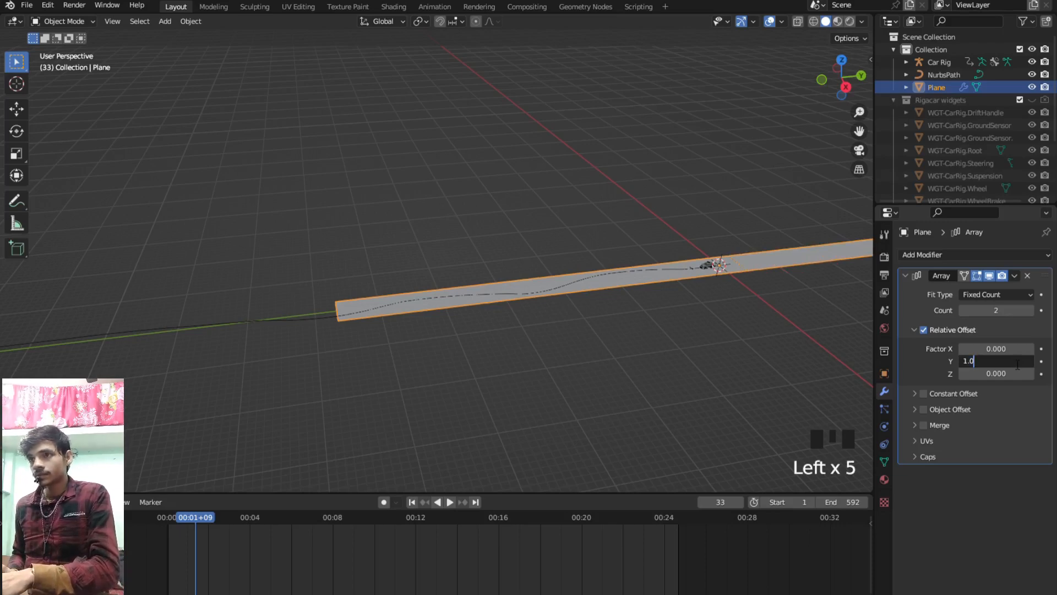
pyautogui.write('95')
pyautogui.click(831, 372)
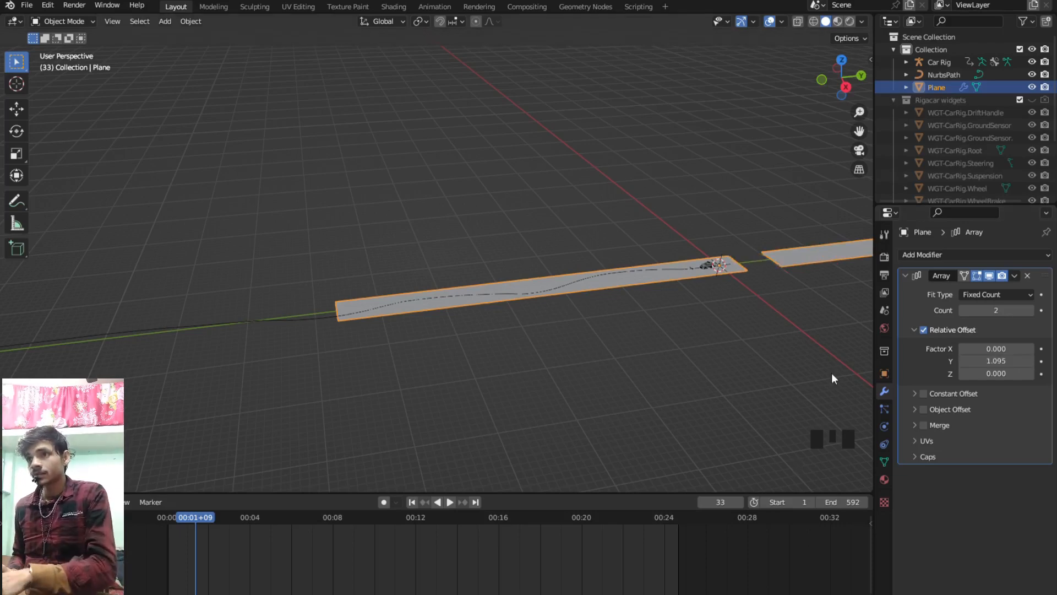
# - Set the Array's relative Y offset factor to -0.995 to extend the road along the lengthened path
pyautogui.click(964, 362)
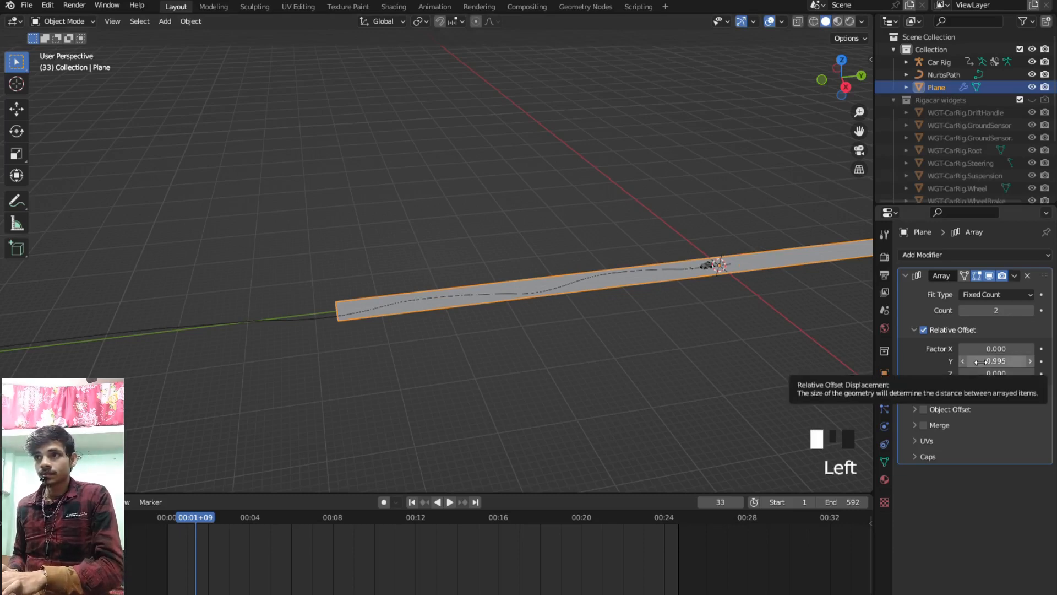
pyautogui.click(980, 362)
pyautogui.press('Left')
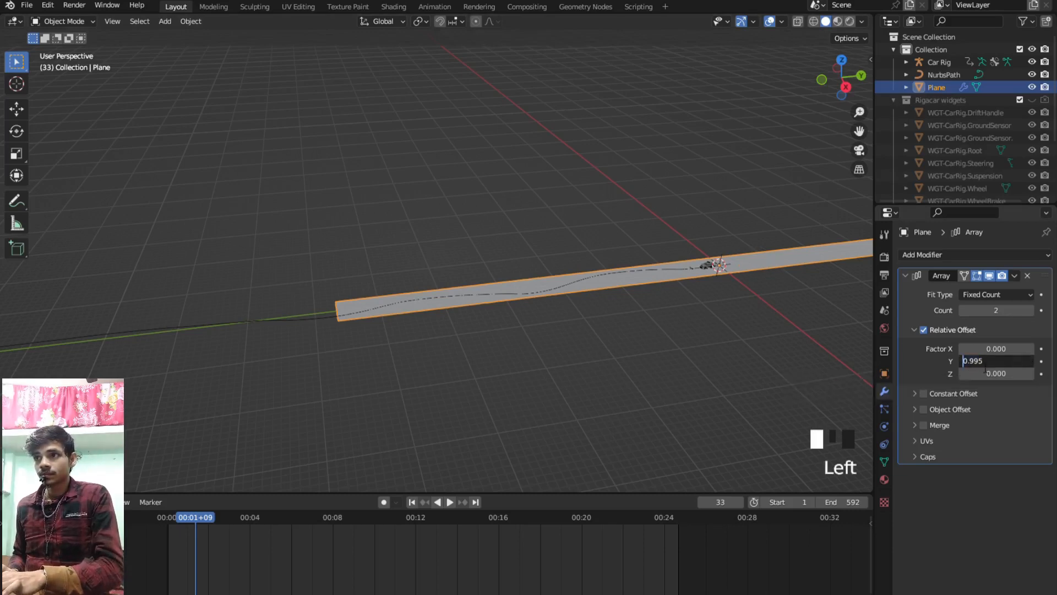
pyautogui.write('-')
pyautogui.press('Return')
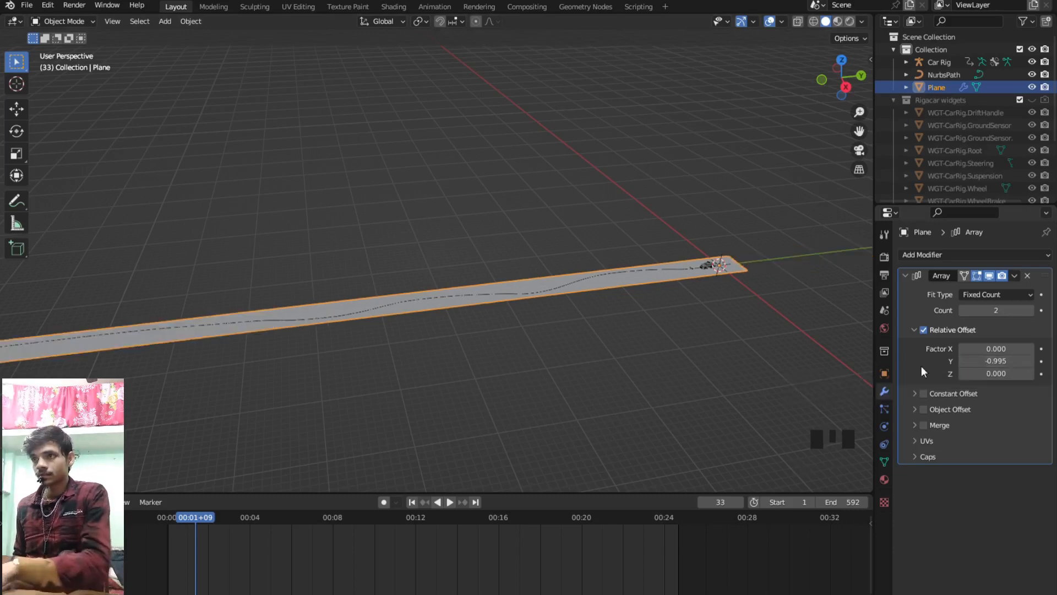
# - Apply the Array modifier to the road plane and bring the car into close view
pyautogui.scroll(-2, 482, 332)
pyautogui.scroll(4, 454, 336)
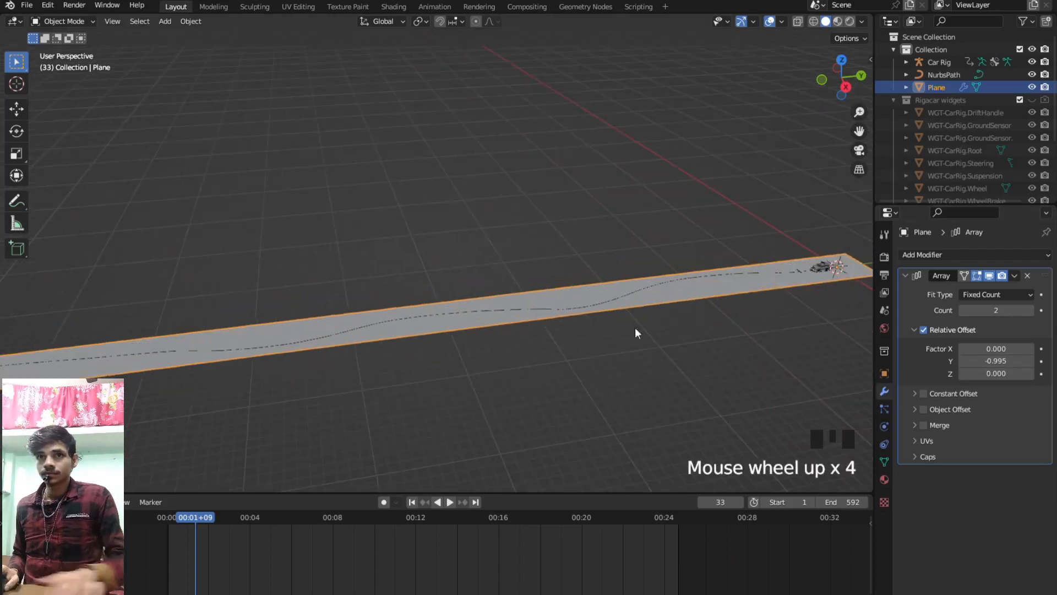
pyautogui.hotkey('ctrl', 'a')
pyautogui.moveTo(752, 332); pyautogui.dragTo(453, 305, button='middle')
pyautogui.scroll(5, 750, 370)
pyautogui.keyDown('shift'); pyautogui.moveTo(750, 371); pyautogui.dragTo(623, 358, button='middle'); pyautogui.keyUp('shift')
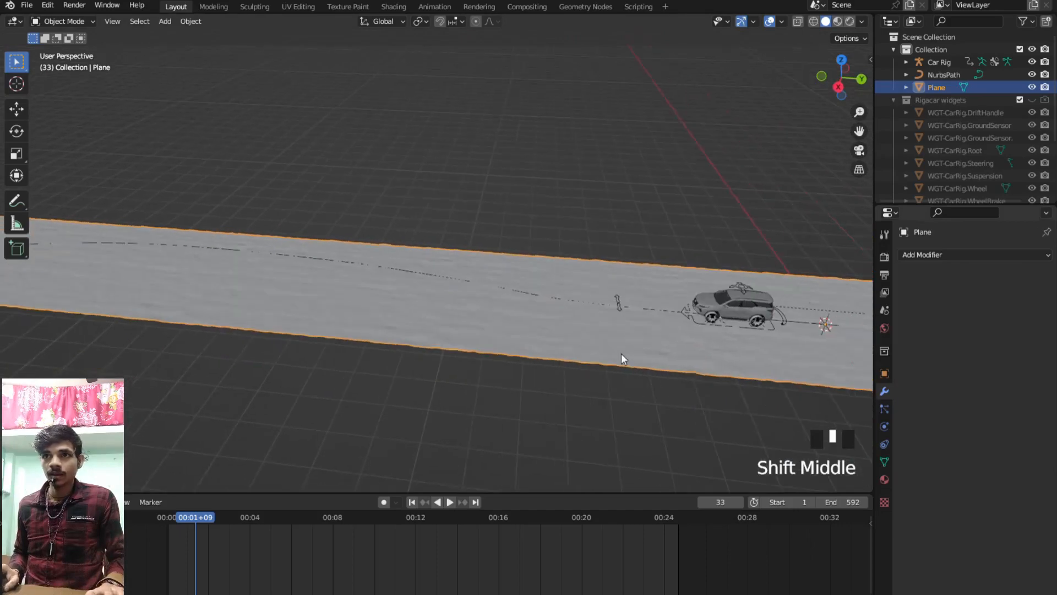
# - Return to frame 1, add a camera at the world origin and raise it about 2.6 m along Z
pyautogui.scroll(-3, 624, 359)
pyautogui.scroll(-1, 624, 359)
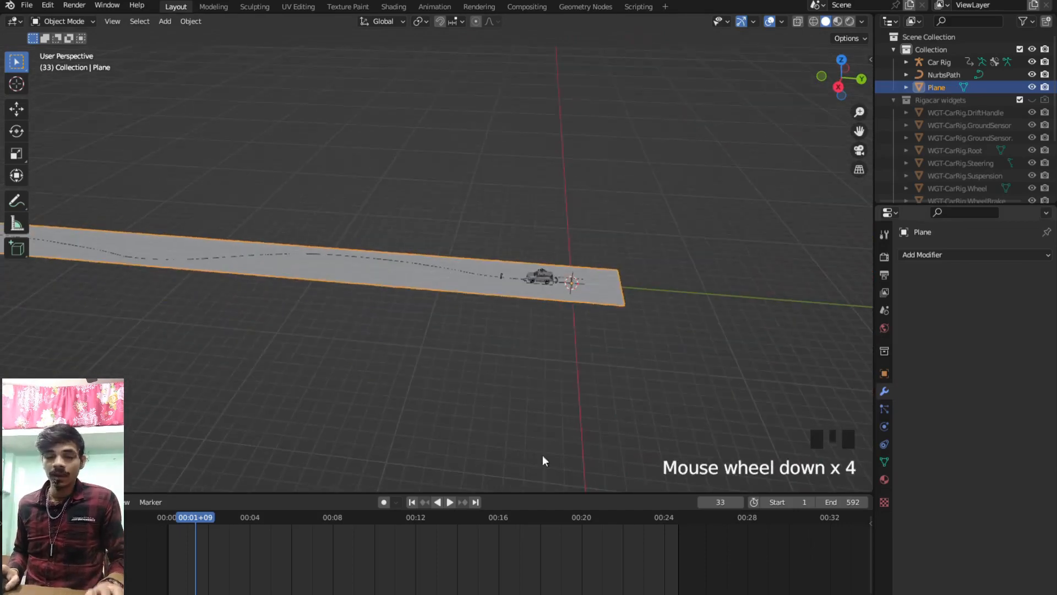
pyautogui.click(412, 501)
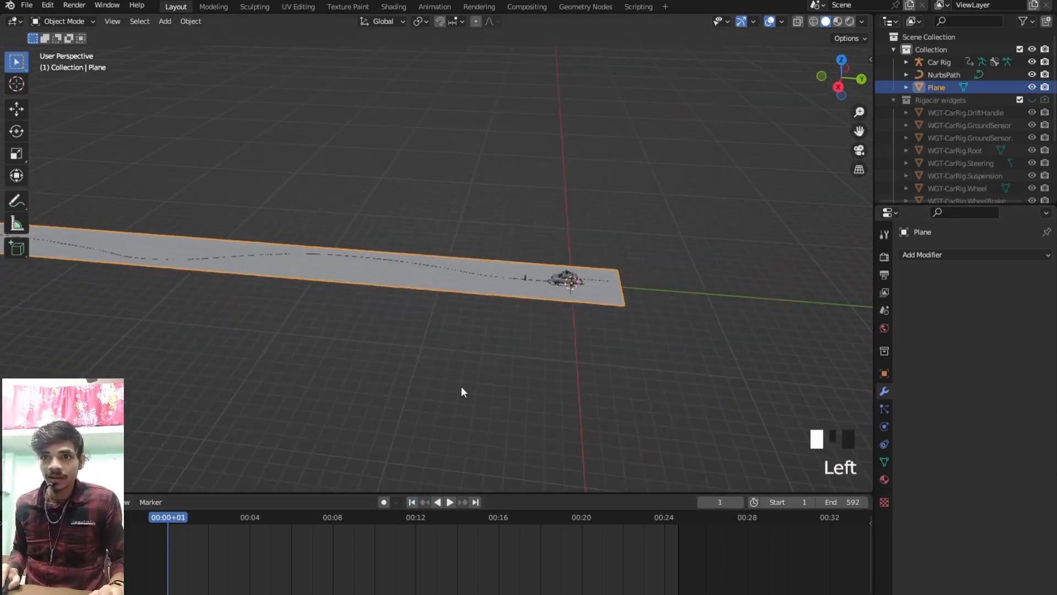
pyautogui.hotkey('shift', 'a')
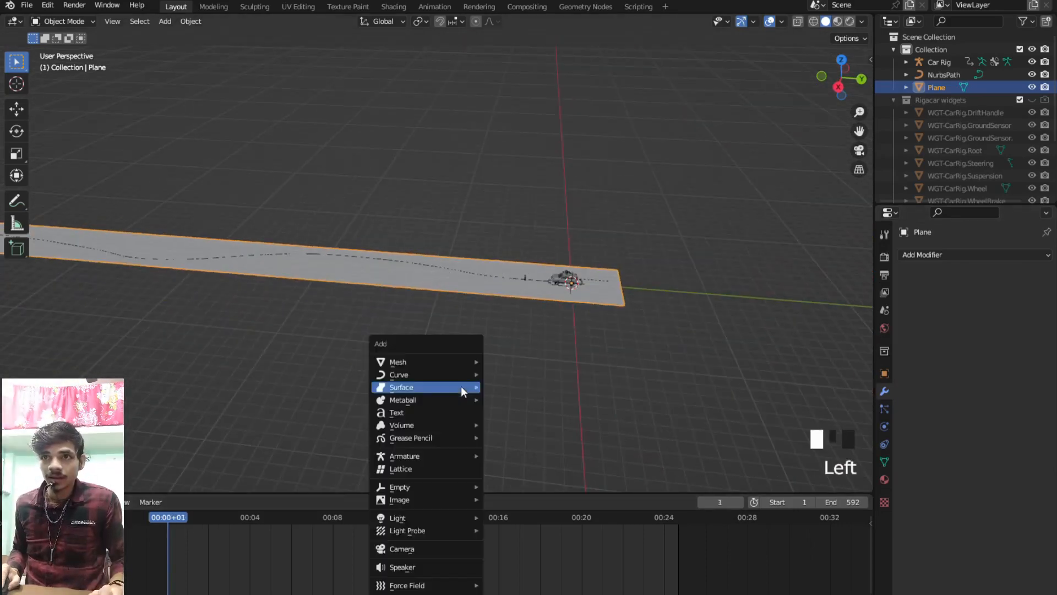
pyautogui.click(418, 548)
pyautogui.press('g')
pyautogui.press('z')
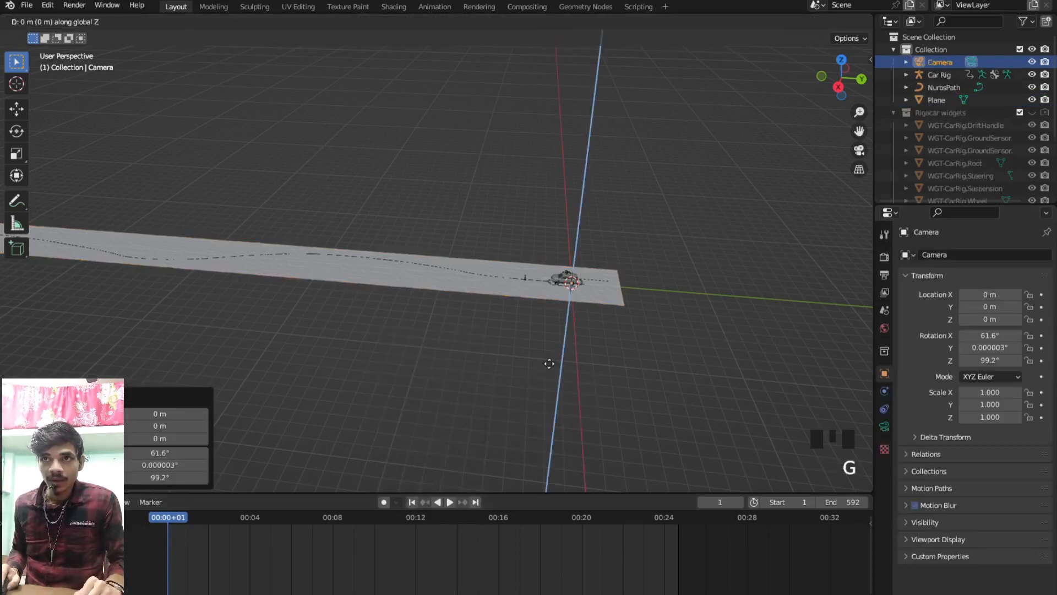
pyautogui.click(542, 327)
# - Move the camera beside the road to about X 6.5 m, Y -5.9 m and rotate it -62.5° about Z
pyautogui.press('KP_7')
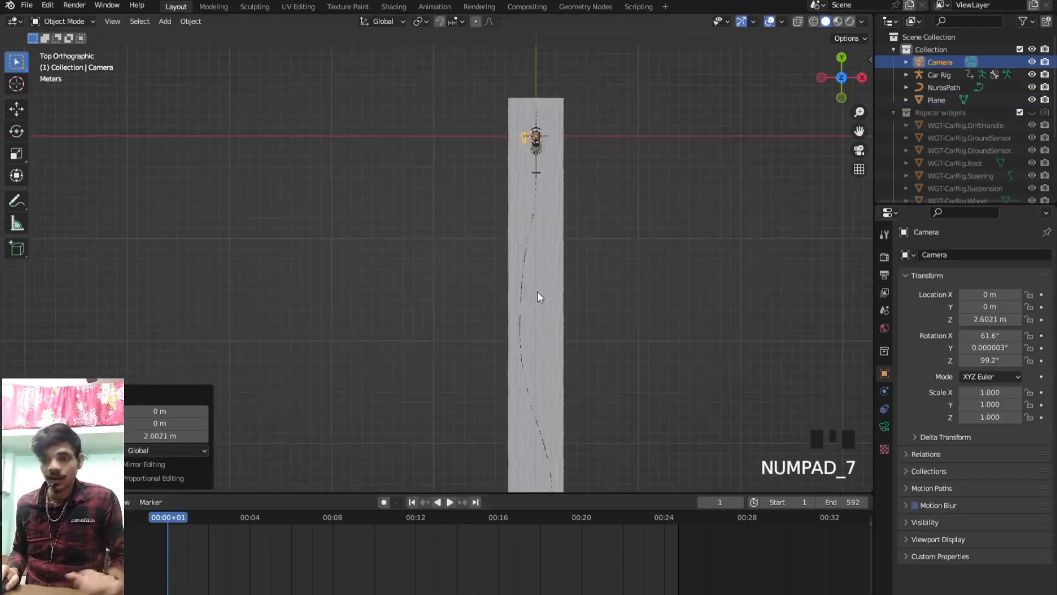
pyautogui.scroll(-2, 541, 293)
pyautogui.press('g')
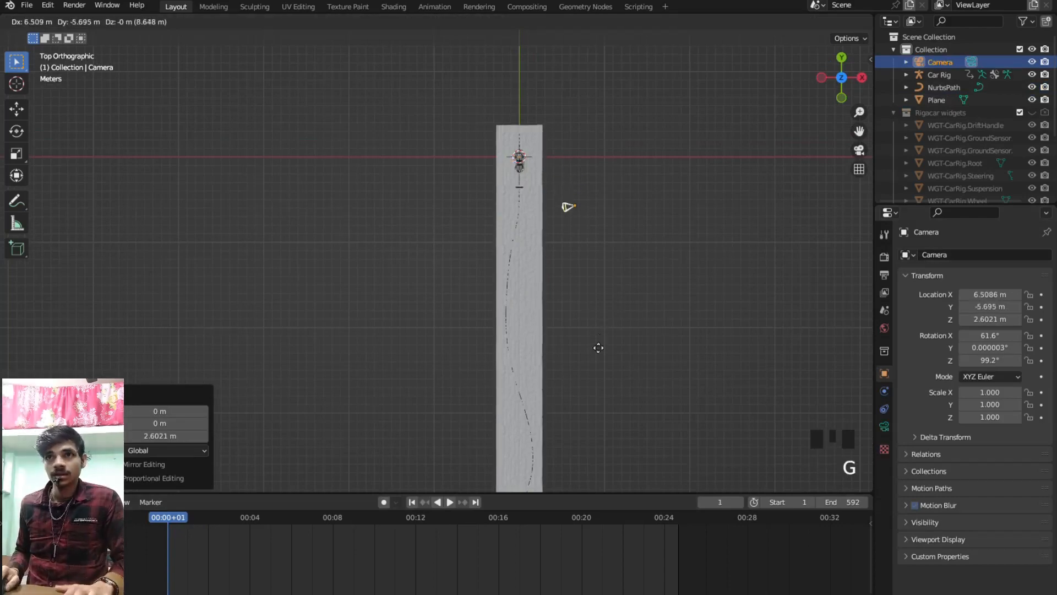
pyautogui.click(592, 345)
pyautogui.press('r')
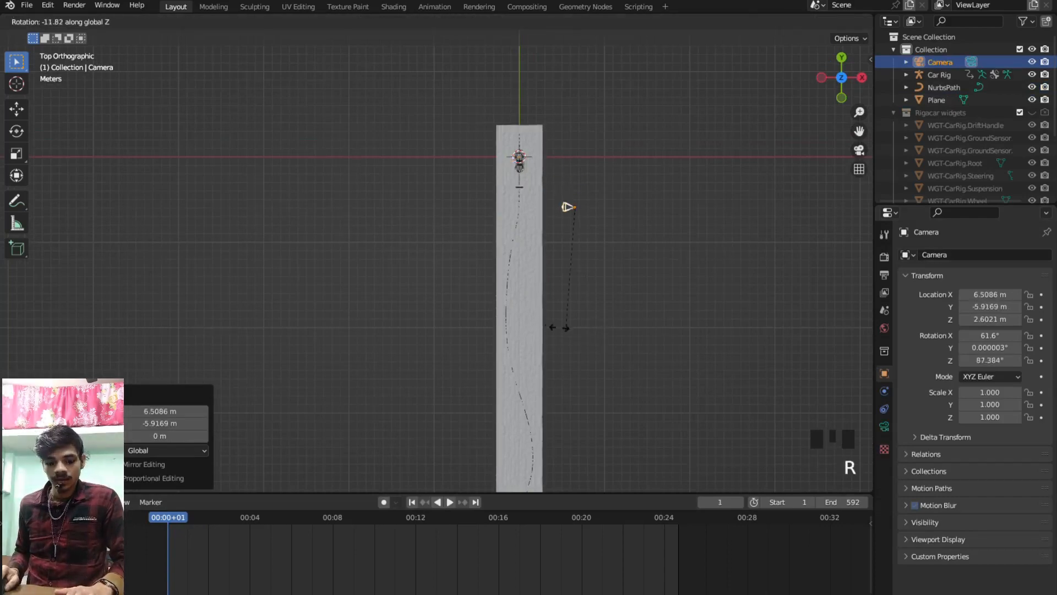
pyautogui.click(473, 284)
# - Frame the car through the camera by shifting it to about X 4.75 m, Y -6.48 m, Z 3.72 m
pyautogui.press('KP_0')
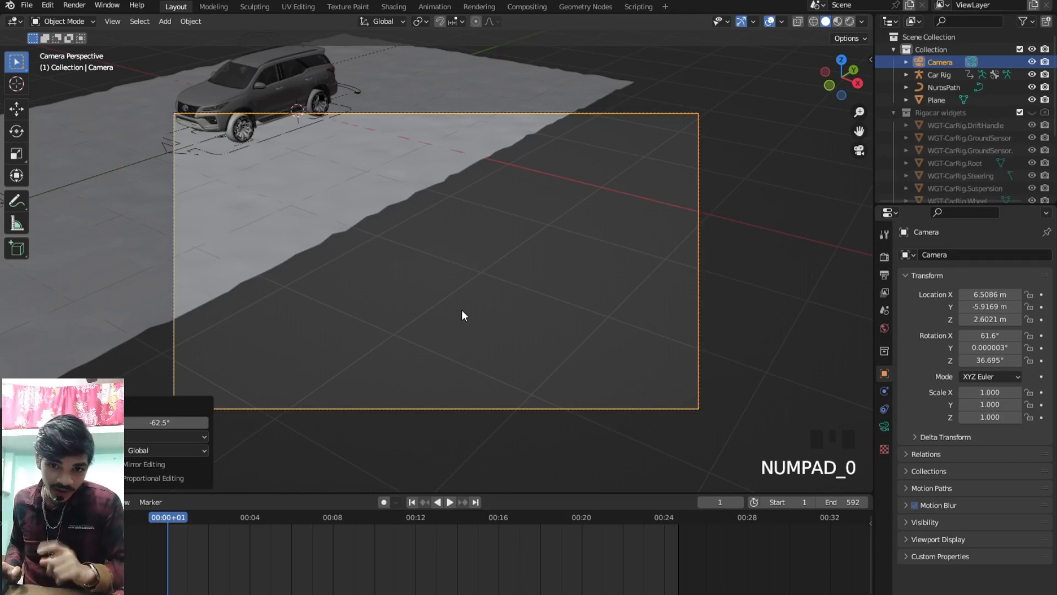
pyautogui.press('g')
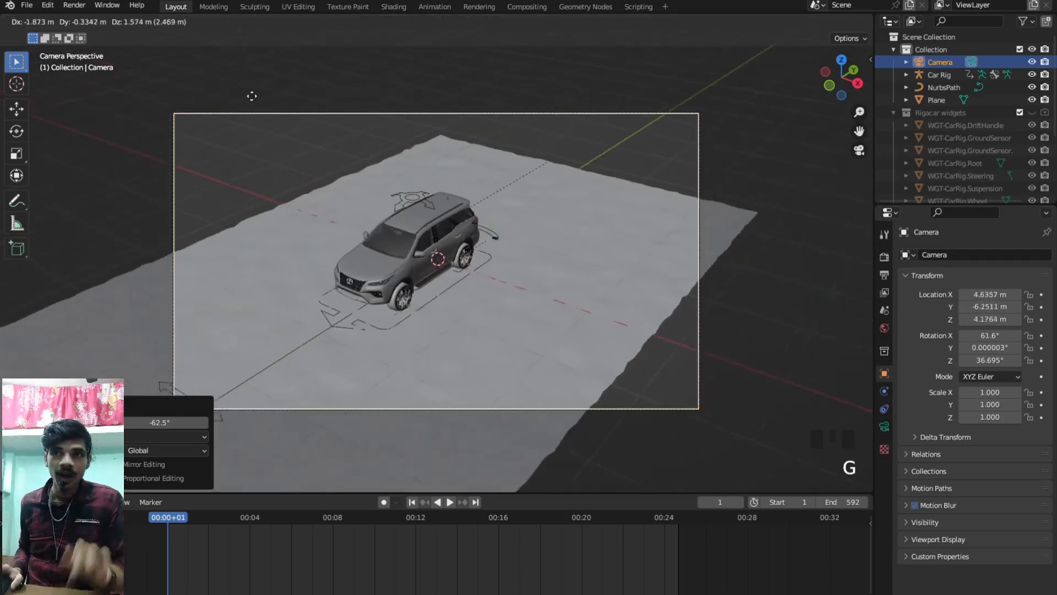
pyautogui.click(270, 163)
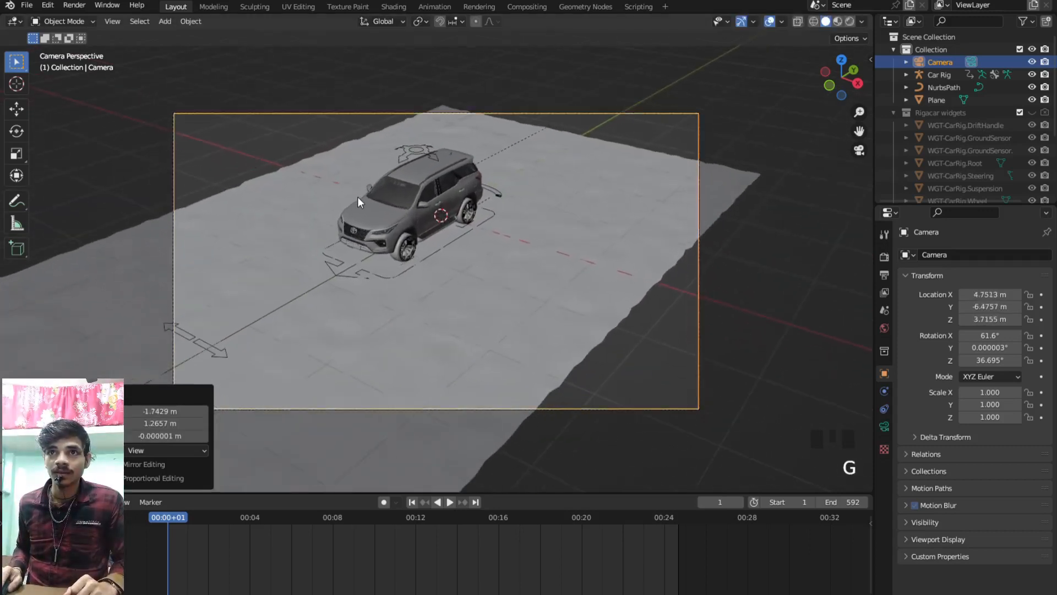
# - Move the camera farther from the road in plan to about X 20 m, Y -12.1 m and check its framing
pyautogui.press('KP_7')
pyautogui.press('g')
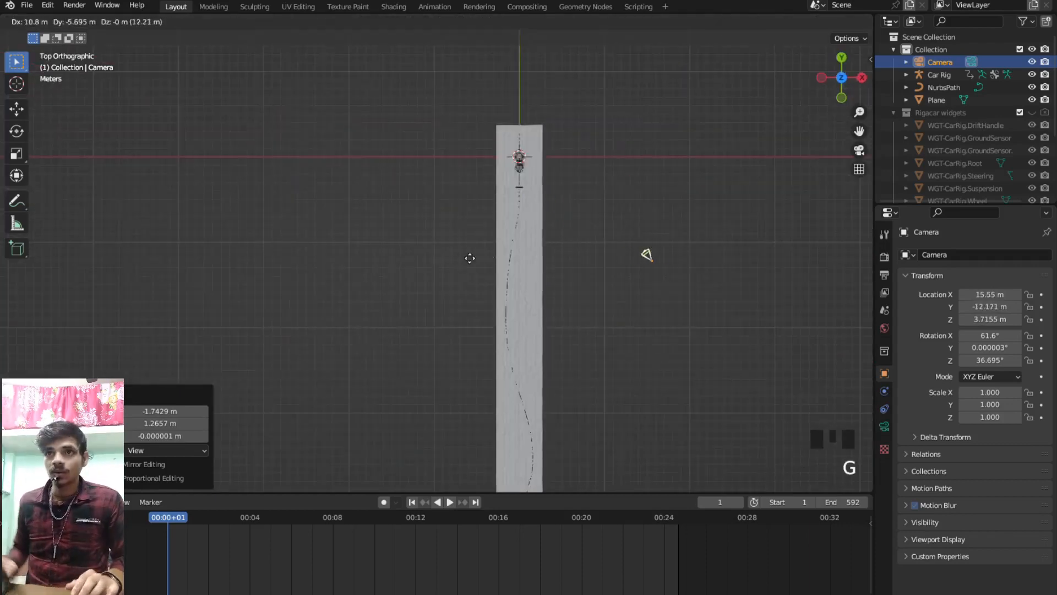
pyautogui.click(487, 254)
pyautogui.press('KP_0')
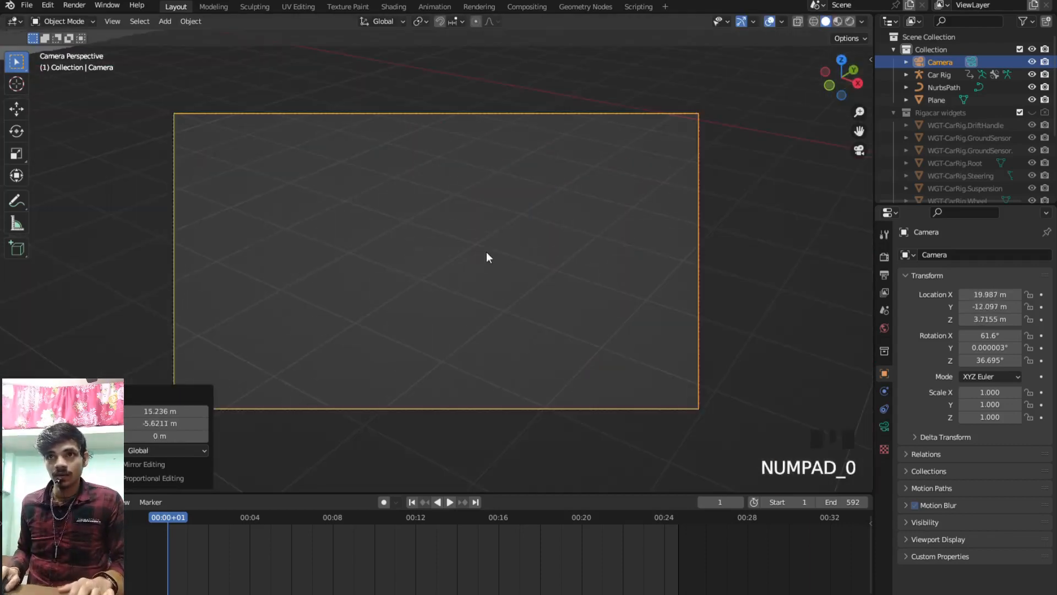
pyautogui.press('KP_0')
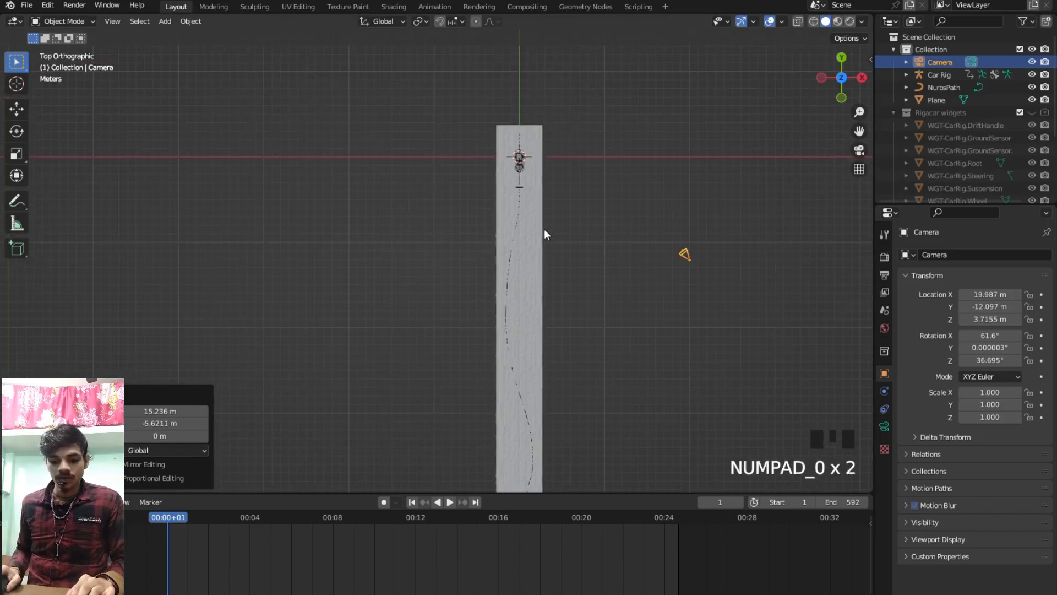
# - Add a Track To constraint to the camera with Car Rig as its target
pyautogui.moveTo(609, 243); pyautogui.dragTo(612, 243, button='middle')
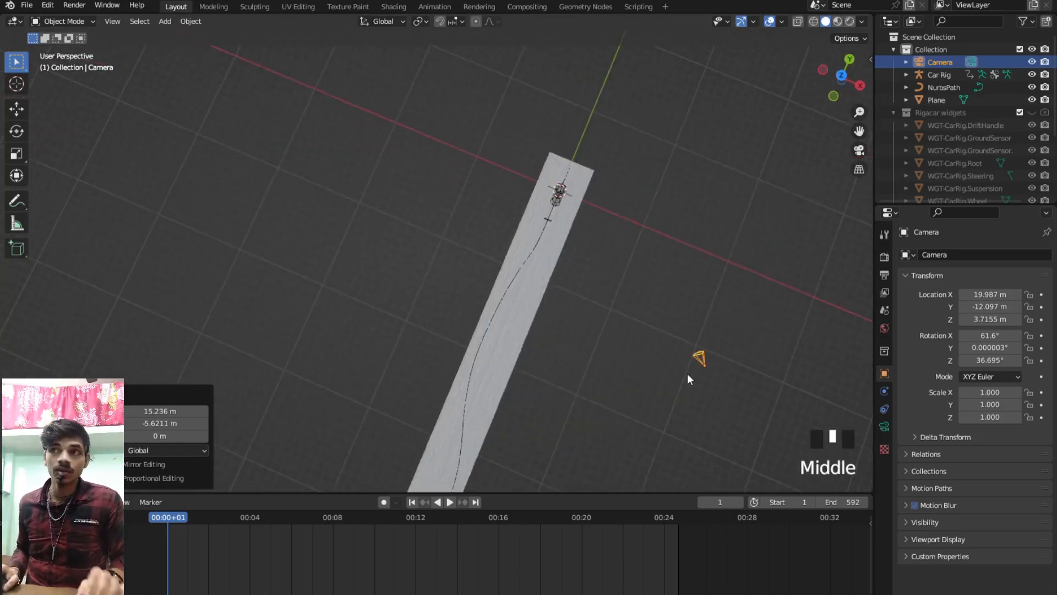
pyautogui.click(884, 410)
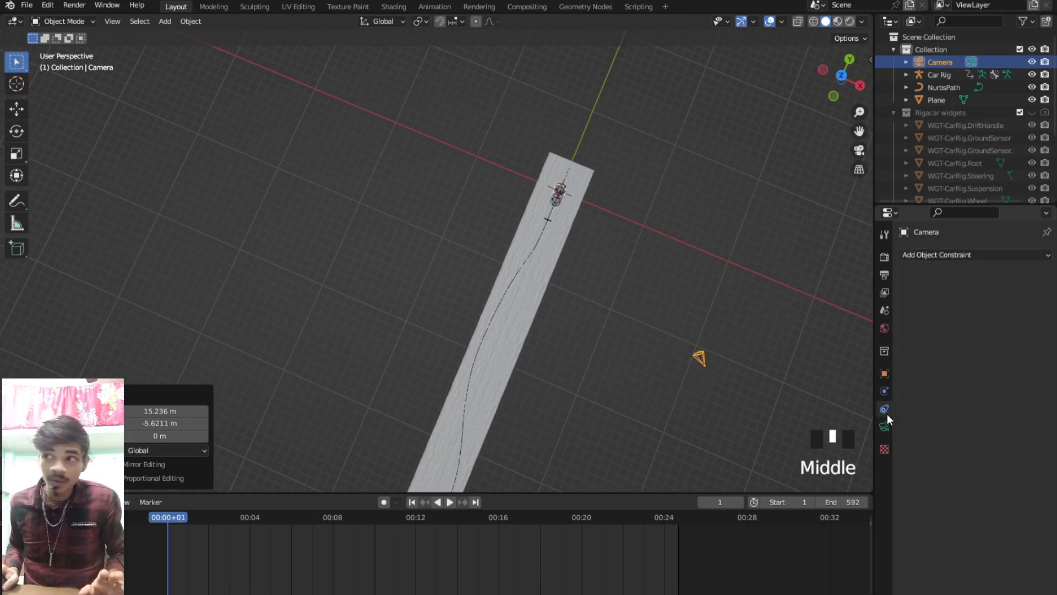
pyautogui.click(973, 260)
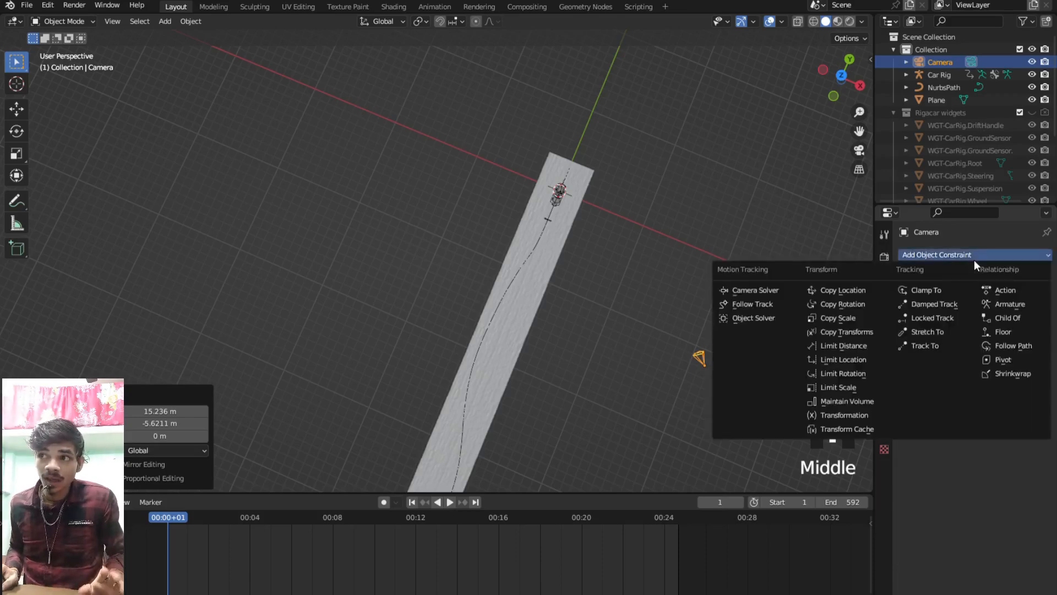
pyautogui.click(940, 344)
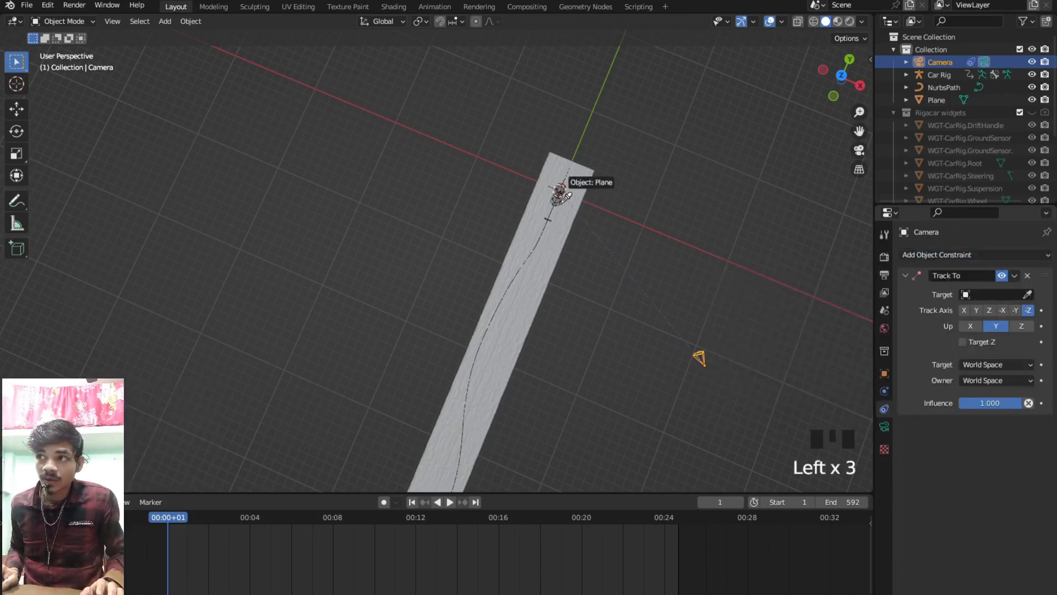
pyautogui.click(559, 193)
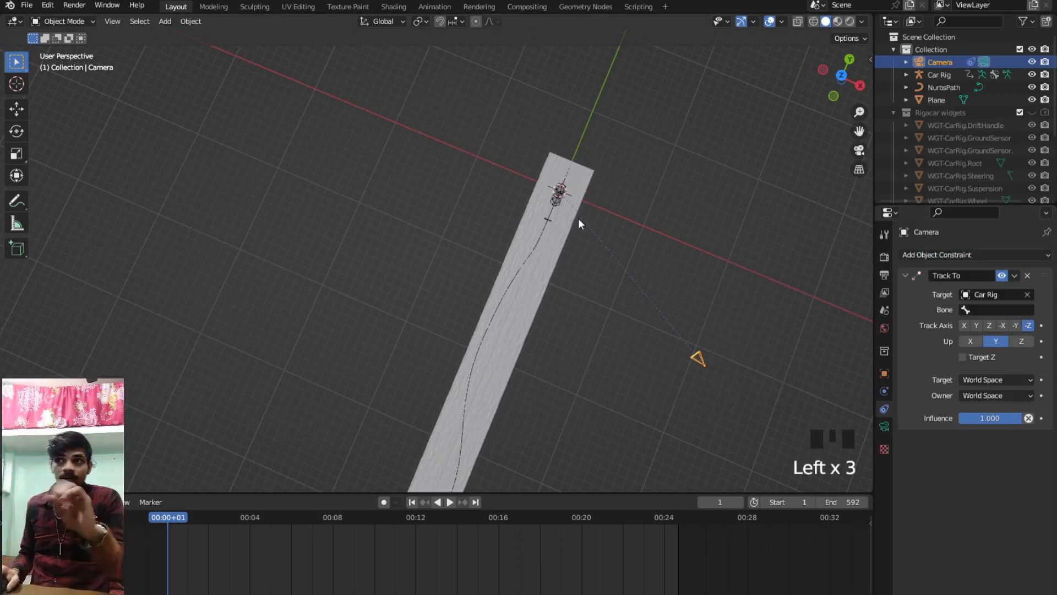
# - Set the Track To constraint's bone to DEF-Body and inspect the car through the camera
pyautogui.press('KP_0')
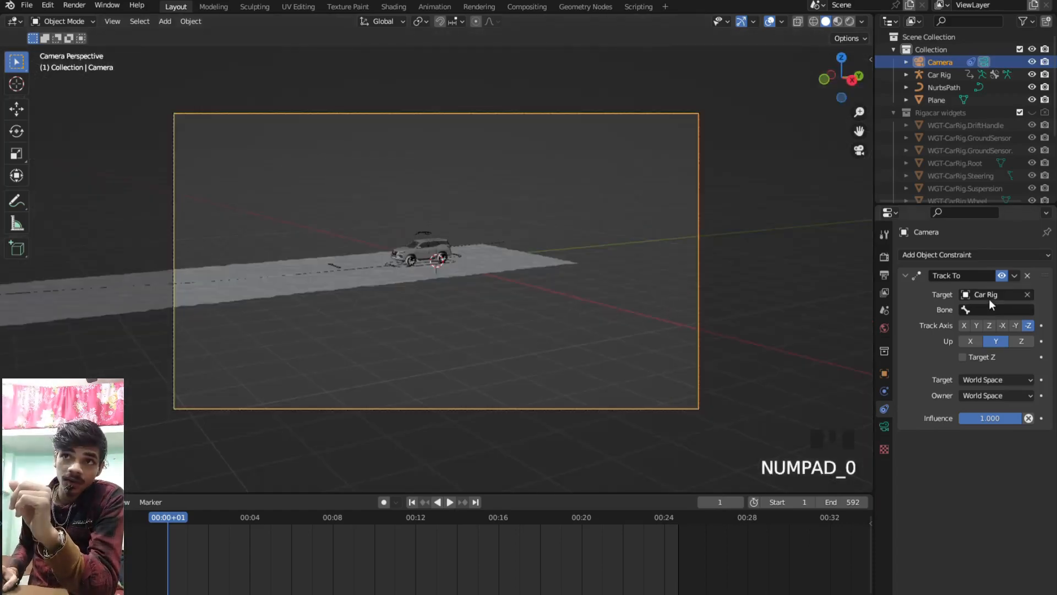
pyautogui.click(961, 309)
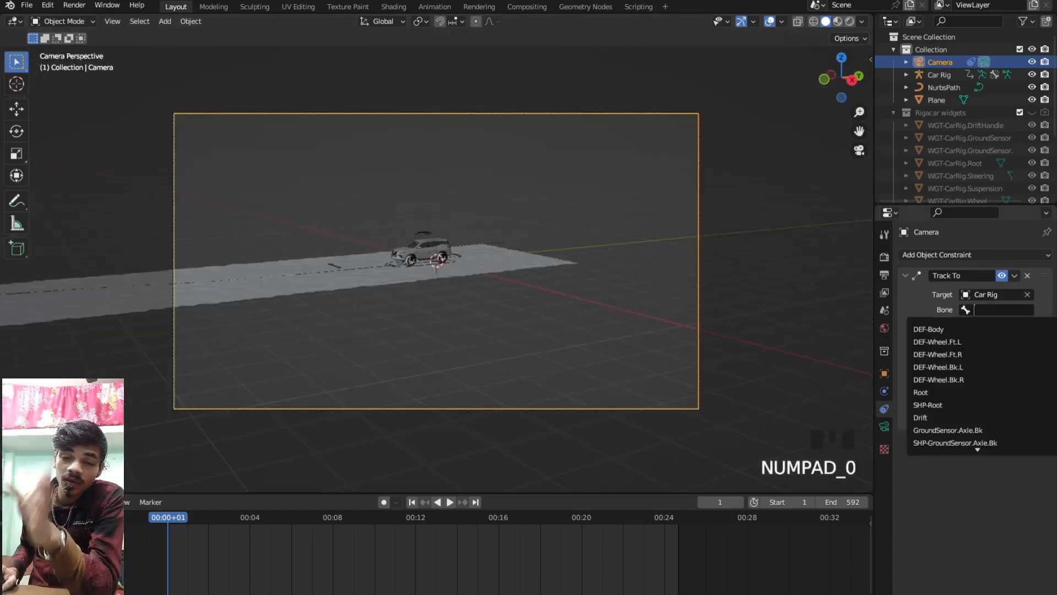
pyautogui.click(963, 330)
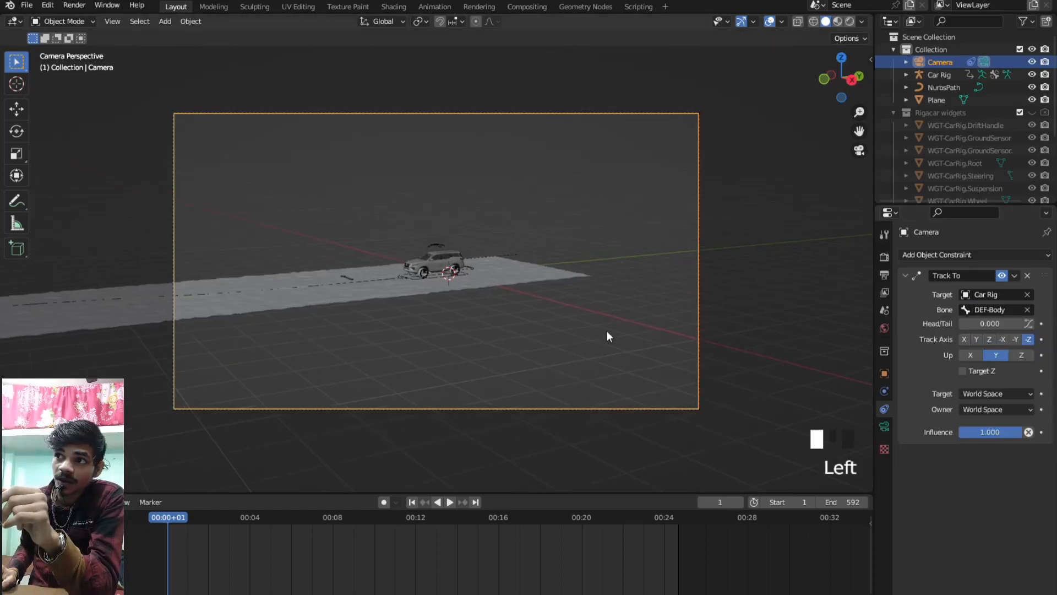
pyautogui.scroll(6, 568, 351)
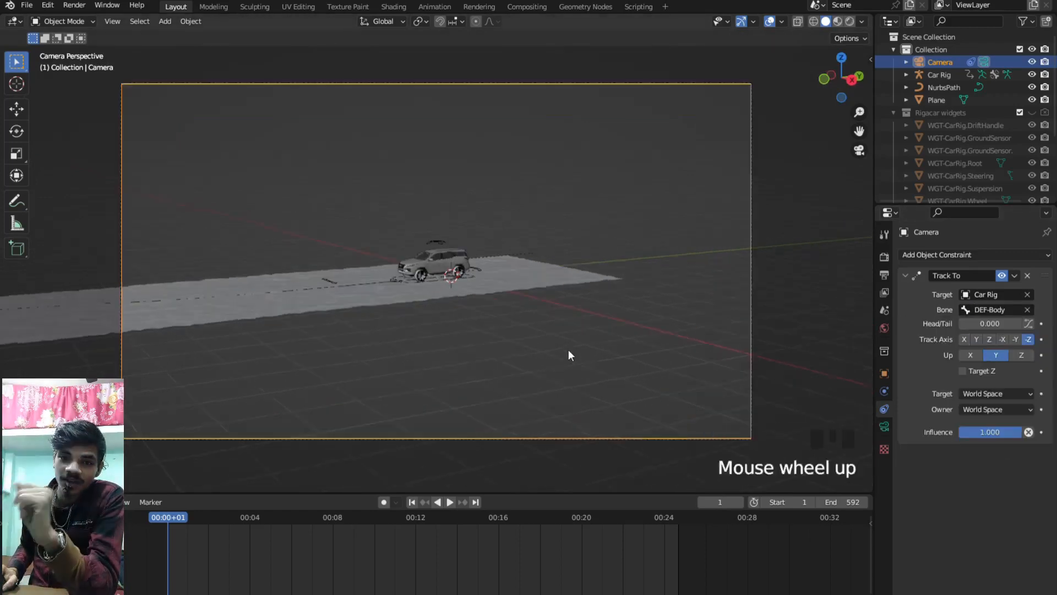
pyautogui.scroll(-1, 568, 356)
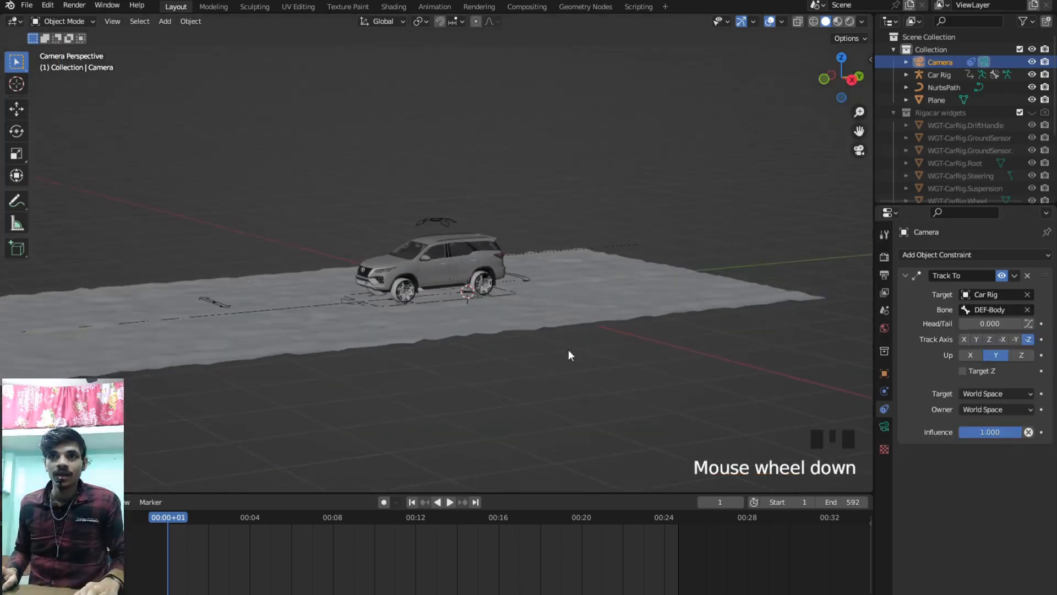
# - Preview the tracking shot, stop it and move the camera about -14.8 m on X and 0.76 m on Y, next to the road
pyautogui.press('space')
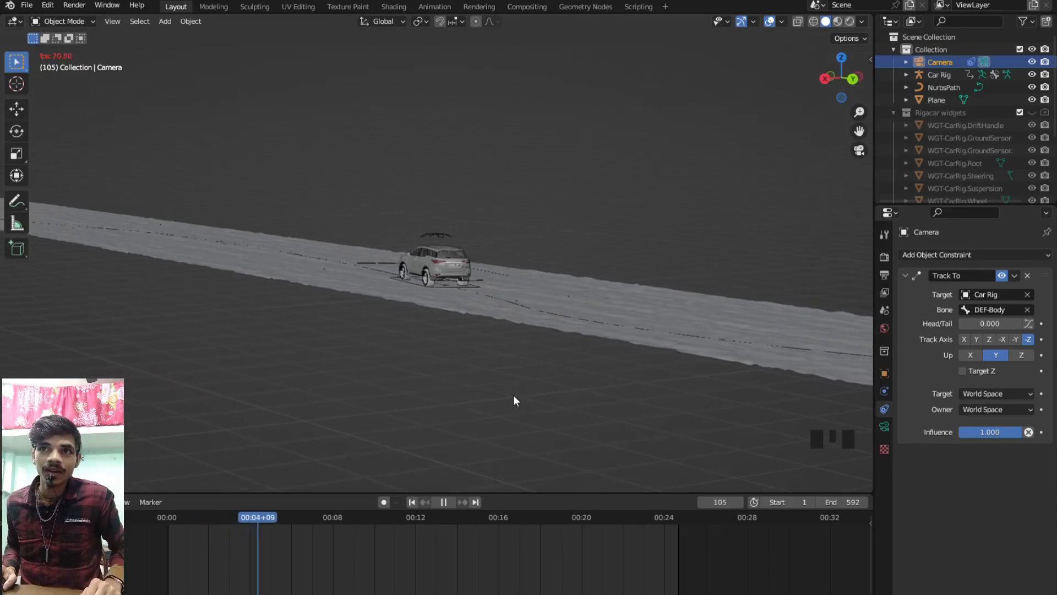
pyautogui.press('space')
pyautogui.moveTo(464, 362); pyautogui.dragTo(488, 387, button='middle')
pyautogui.scroll(-7, 488, 323)
pyautogui.moveTo(488, 323); pyautogui.dragTo(588, 380, button='middle')
pyautogui.press('KP_7')
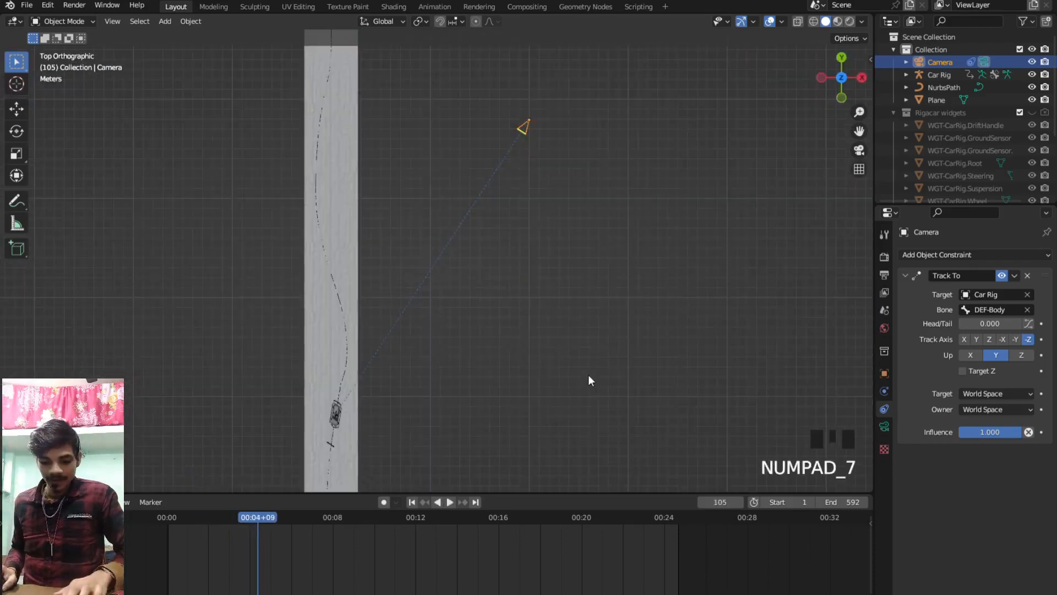
pyautogui.press('g')
pyautogui.click(453, 324)
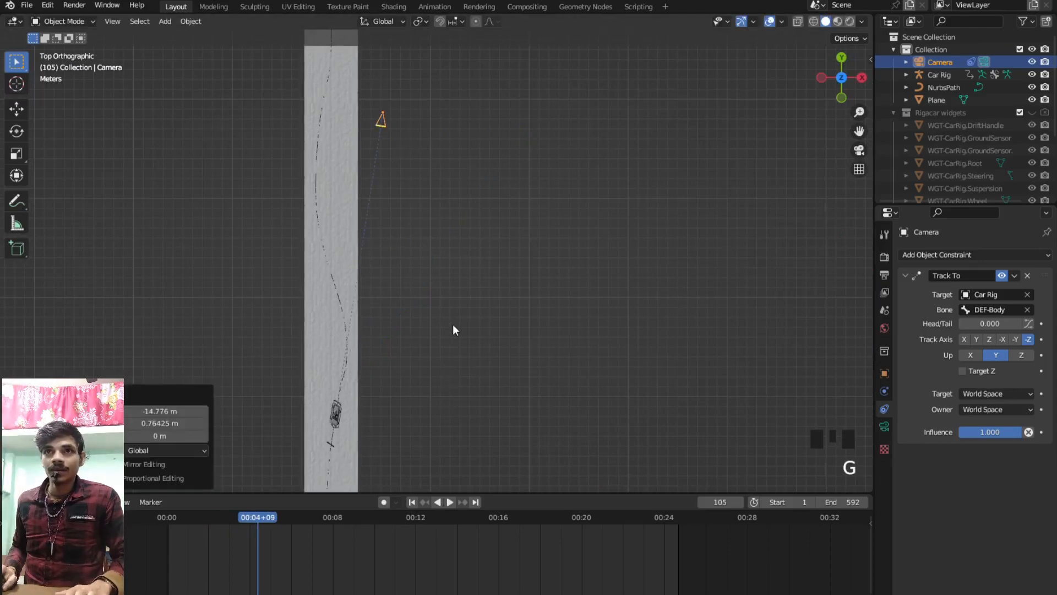
# - Select the NURBS path, try scaling it by about 0.611 along Y and clear its scale
pyautogui.moveTo(454, 322); pyautogui.dragTo(526, 323, button='middle')
pyautogui.press('KP_1')
pyautogui.scroll(-1, 436, 388)
pyautogui.scroll(4, 543, 437)
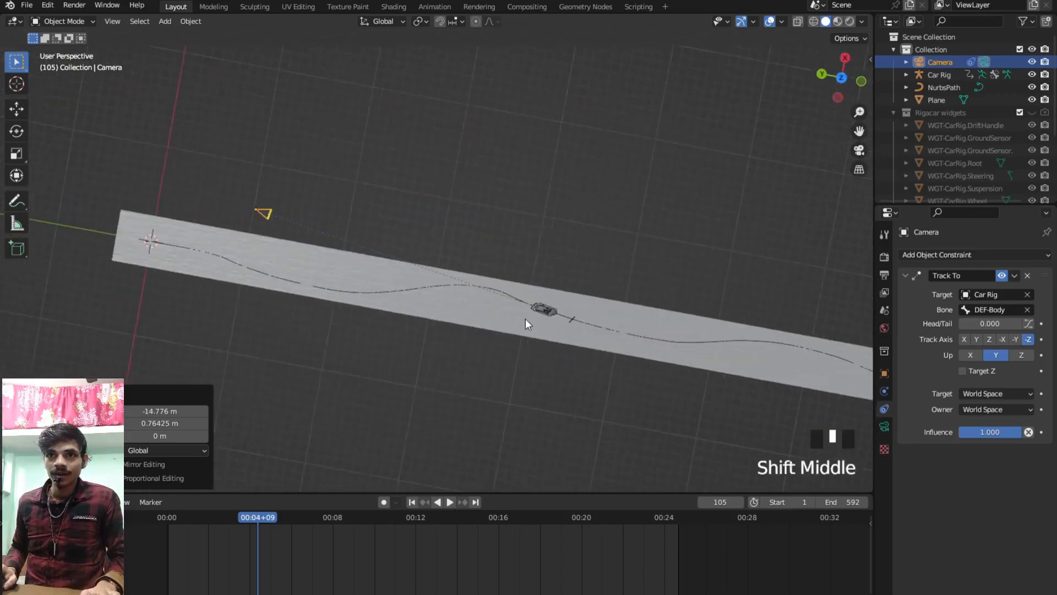
pyautogui.scroll(4, 512, 303)
pyautogui.keyDown('shift'); pyautogui.moveTo(505, 288); pyautogui.dragTo(467, 275, button='middle'); pyautogui.keyUp('shift')
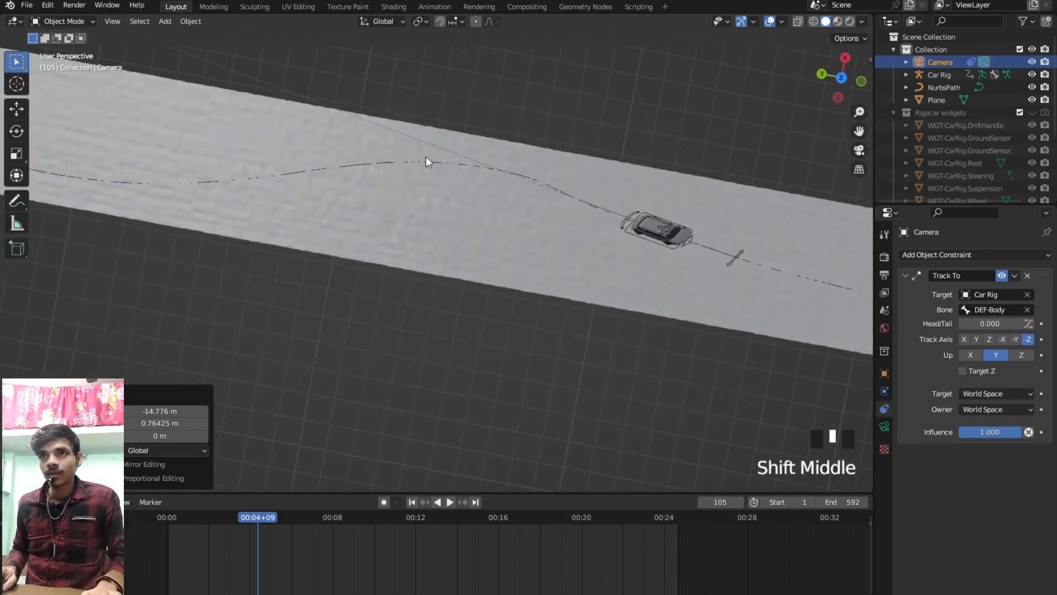
pyautogui.click(398, 161)
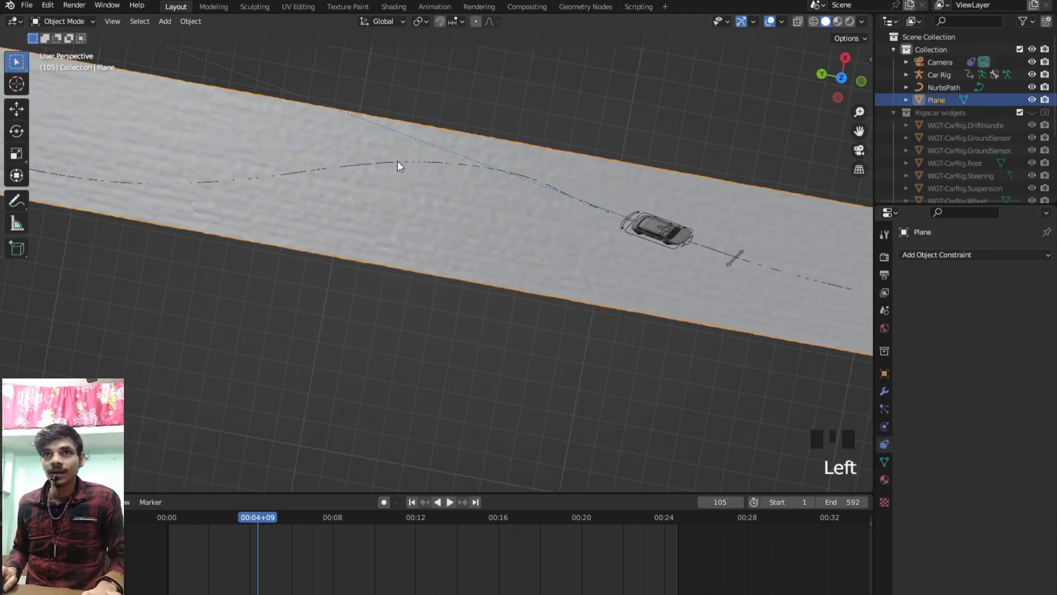
pyautogui.click(397, 160)
pyautogui.click(398, 160)
pyautogui.click(398, 161)
pyautogui.click(398, 160)
pyautogui.scroll(-4, 398, 160)
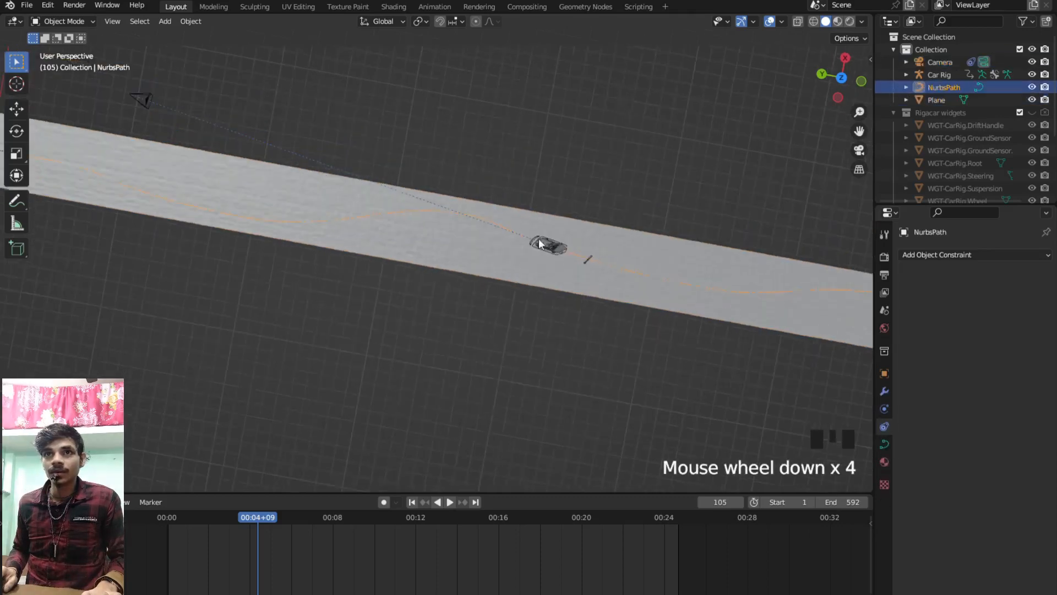
pyautogui.press('s')
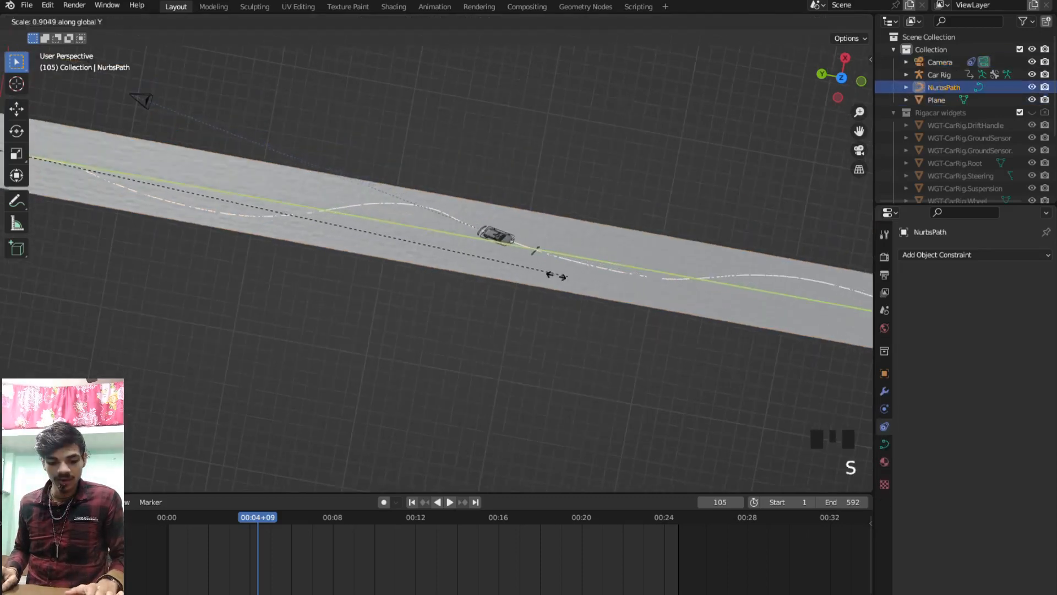
pyautogui.click(375, 259)
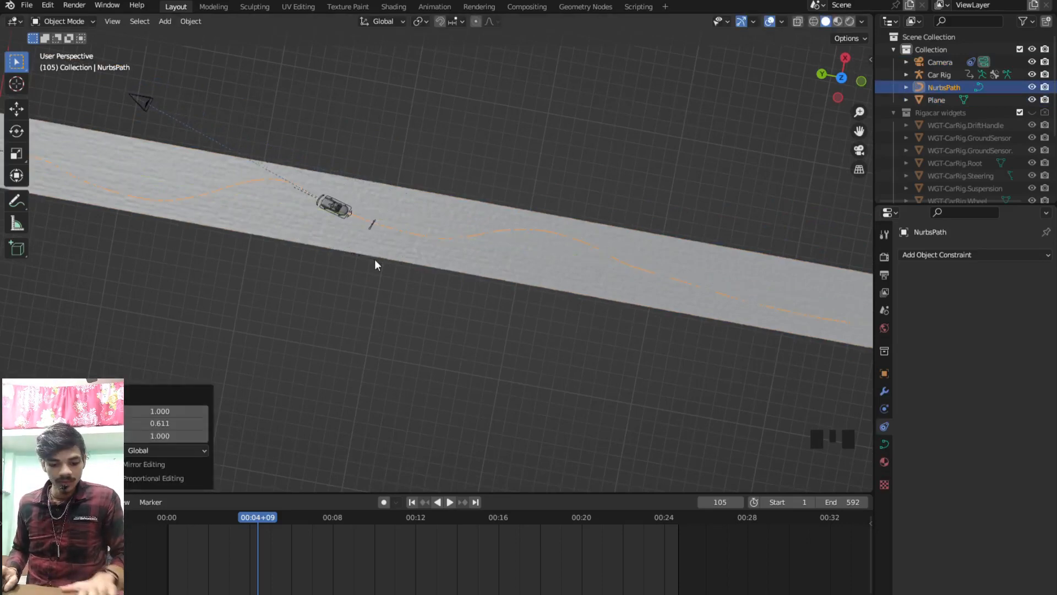
pyautogui.hotkey('alt', 's')
# - Play the animation from frame 1 through the camera
pyautogui.press('KP_0')
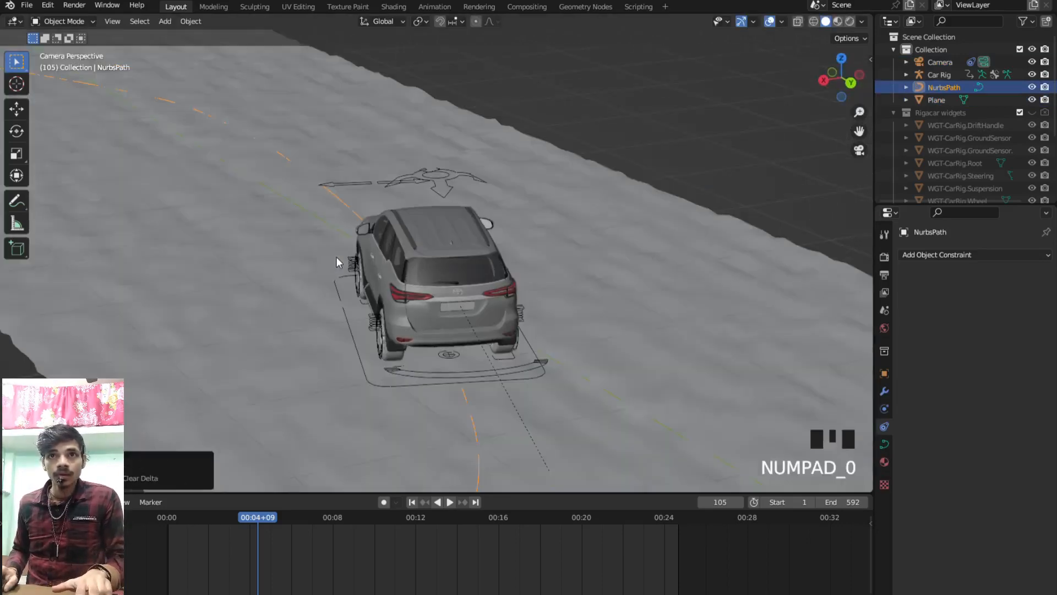
pyautogui.click(412, 502)
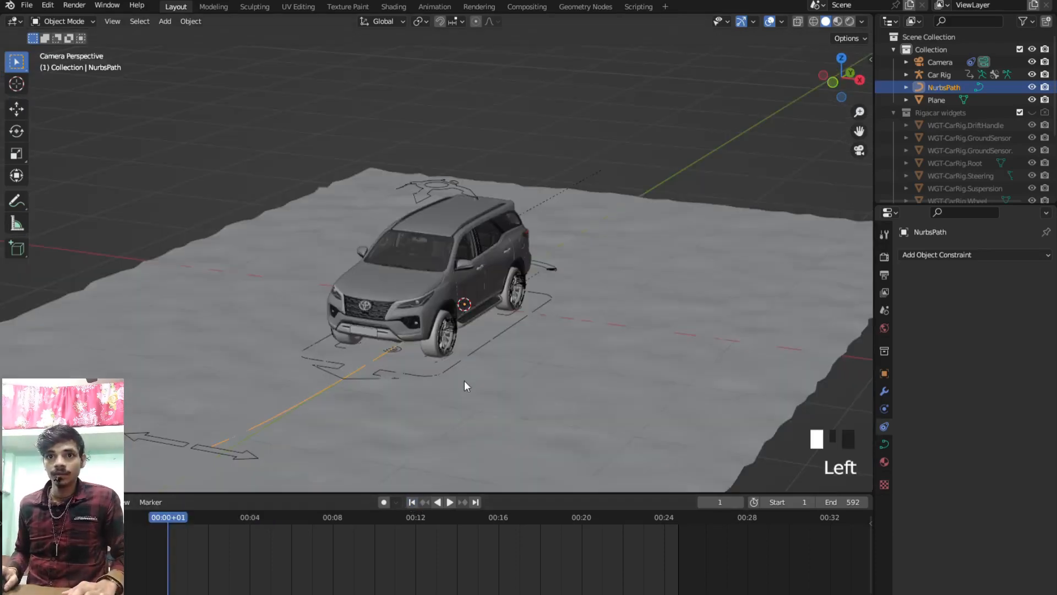
pyautogui.press('space')
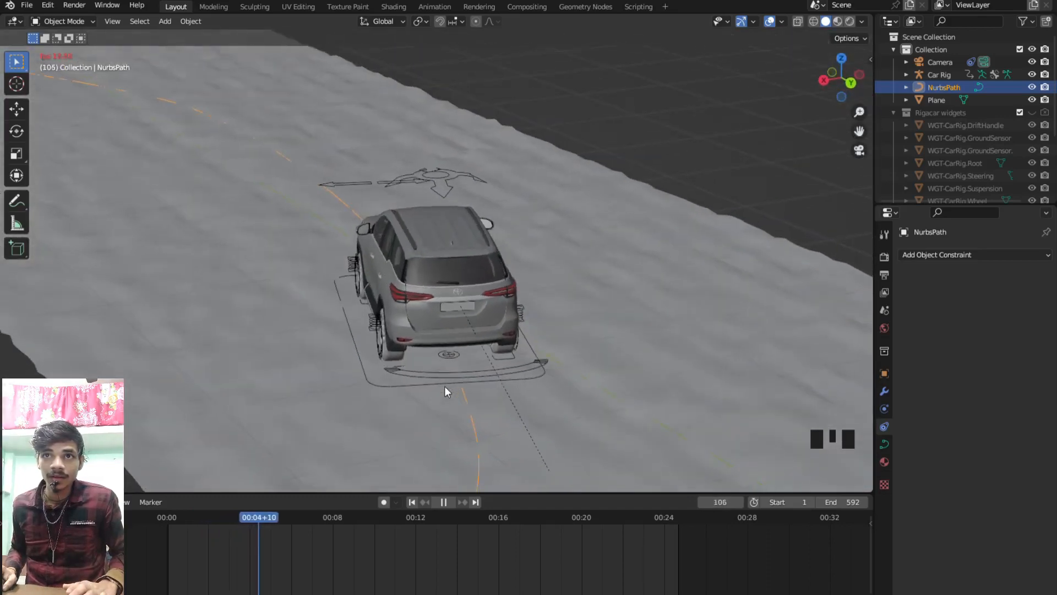
# - Watch the tracking shot through the camera, replay it from frame 1 and rewind to the start
pyautogui.scroll(-4, 444, 385)
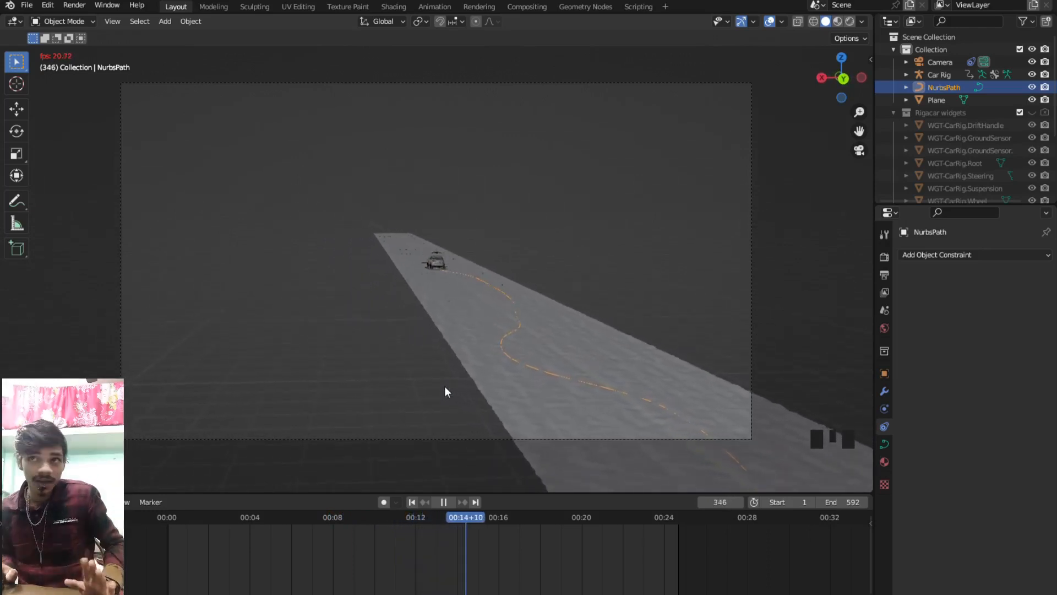
pyautogui.press('space')
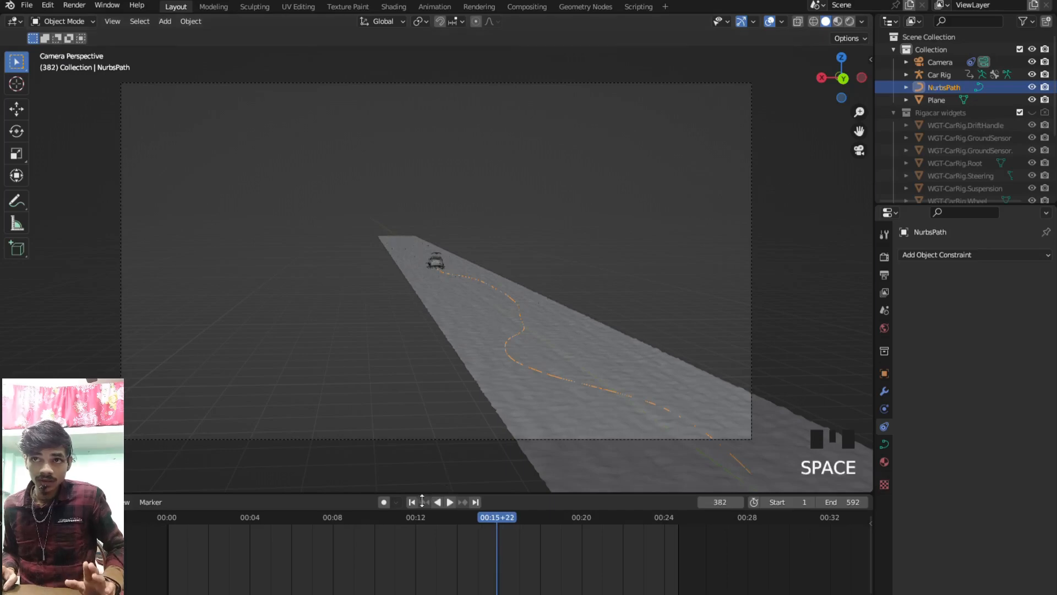
pyautogui.click(412, 502)
pyautogui.press('space')
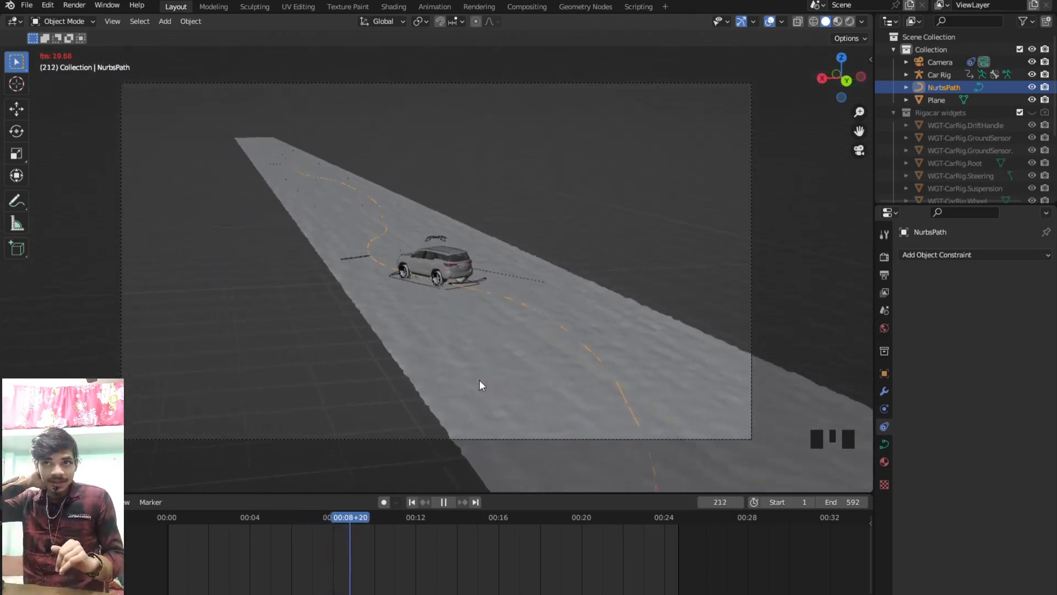
pyautogui.press('space')
pyautogui.click(412, 502)
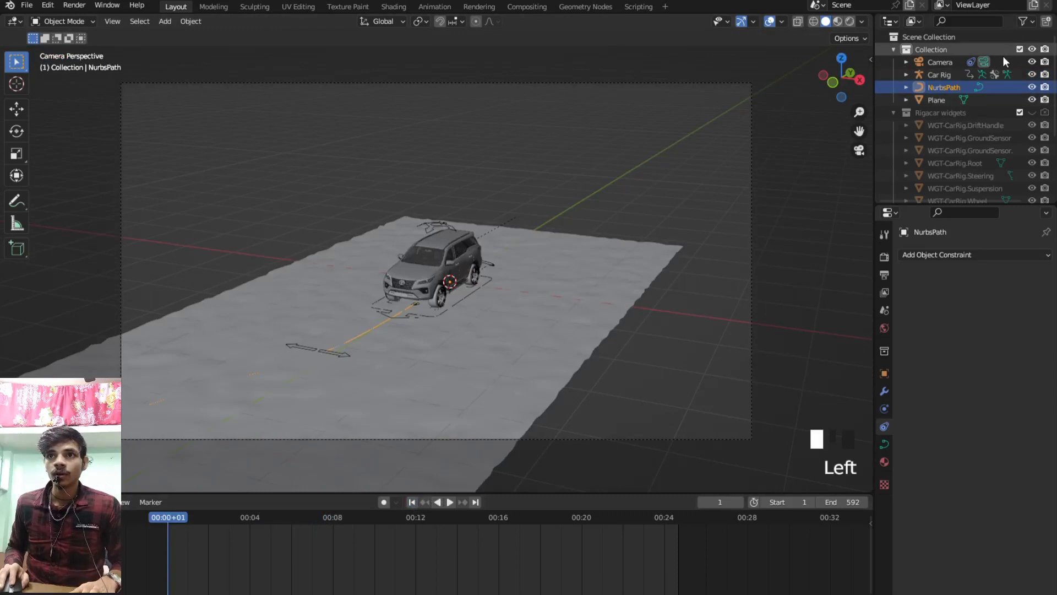
# - Return to the camera view and play the opening of the shot, stopping at frame 76
pyautogui.moveTo(634, 302); pyautogui.dragTo(626, 290, button='middle')
pyautogui.press('KP_0')
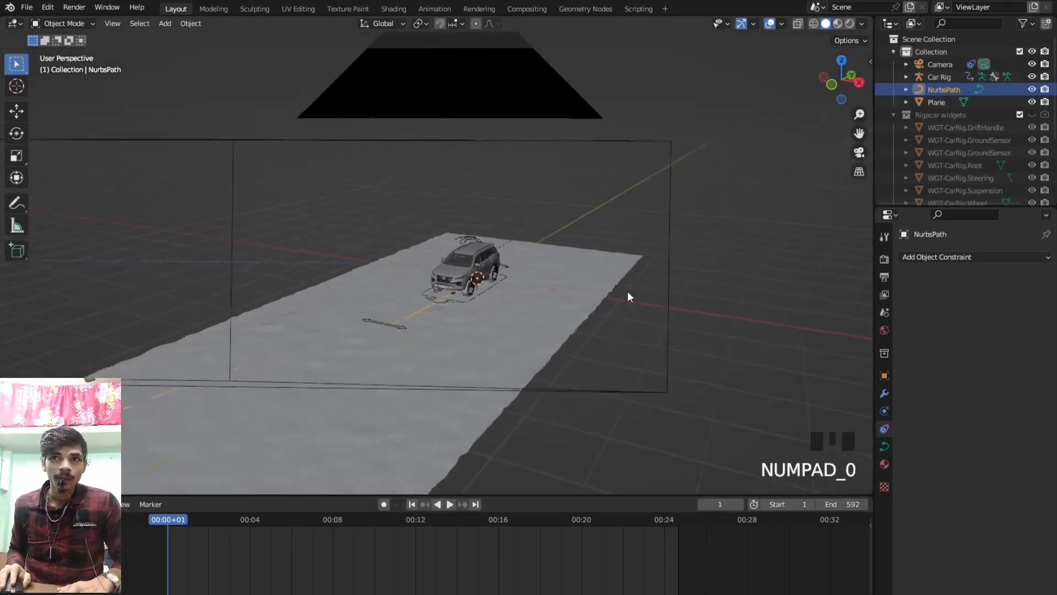
pyautogui.press('space')
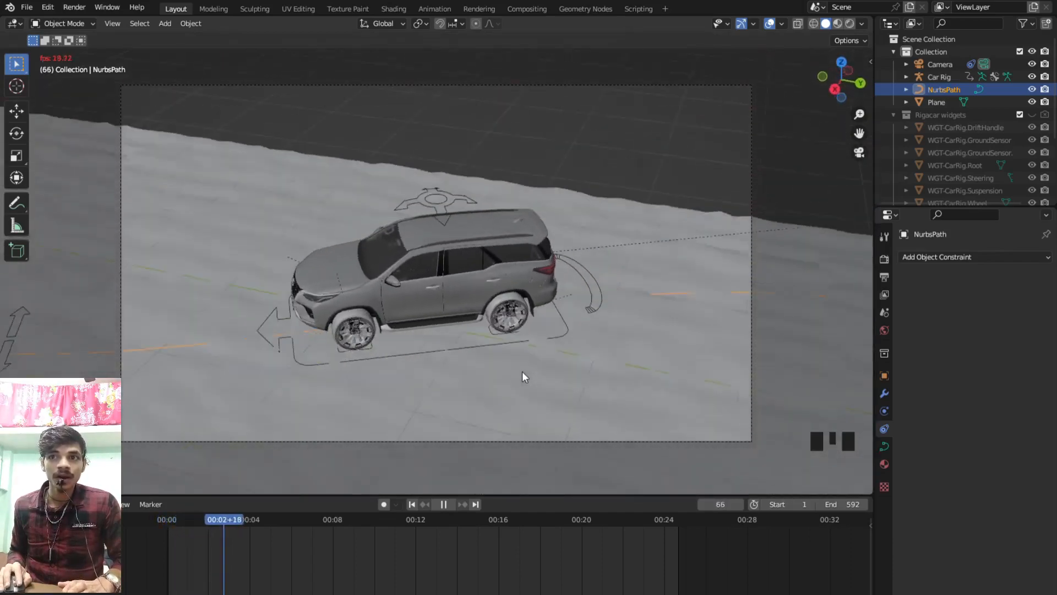
pyautogui.press('space')
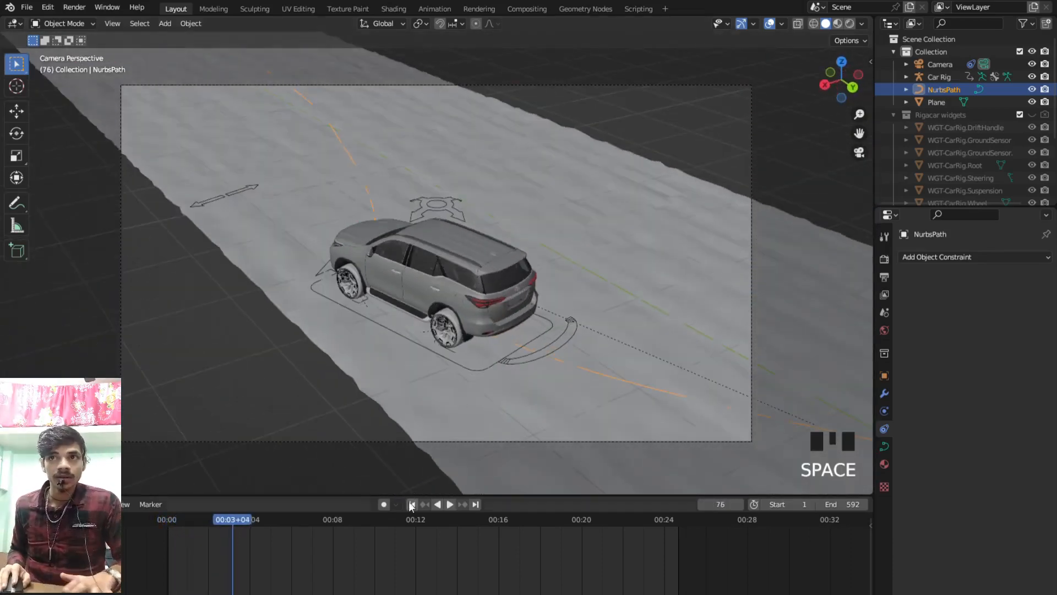
pyautogui.press('s')
pyautogui.press('y')
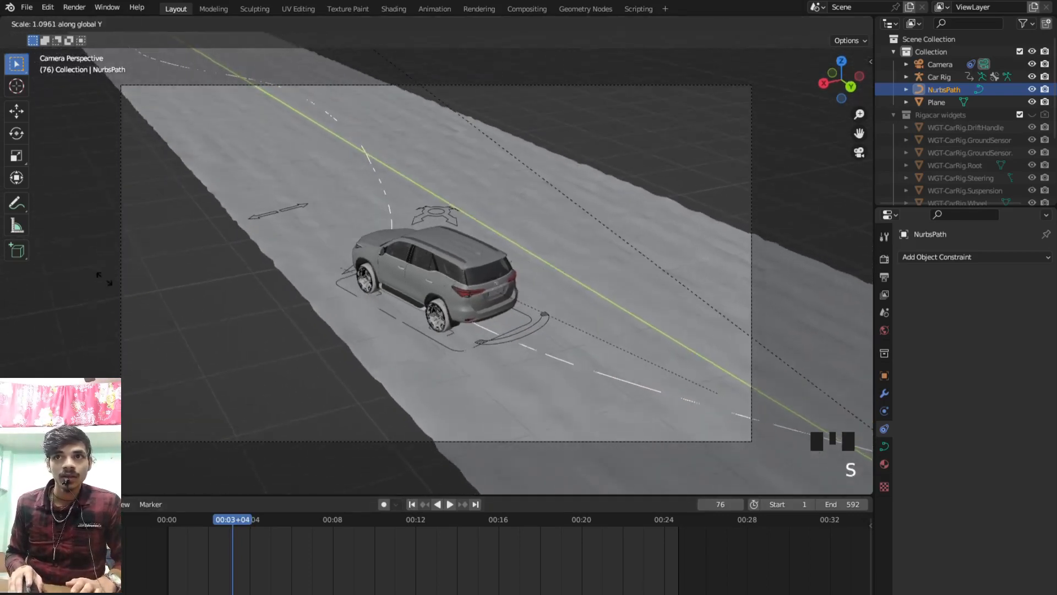
pyautogui.click(498, 168)
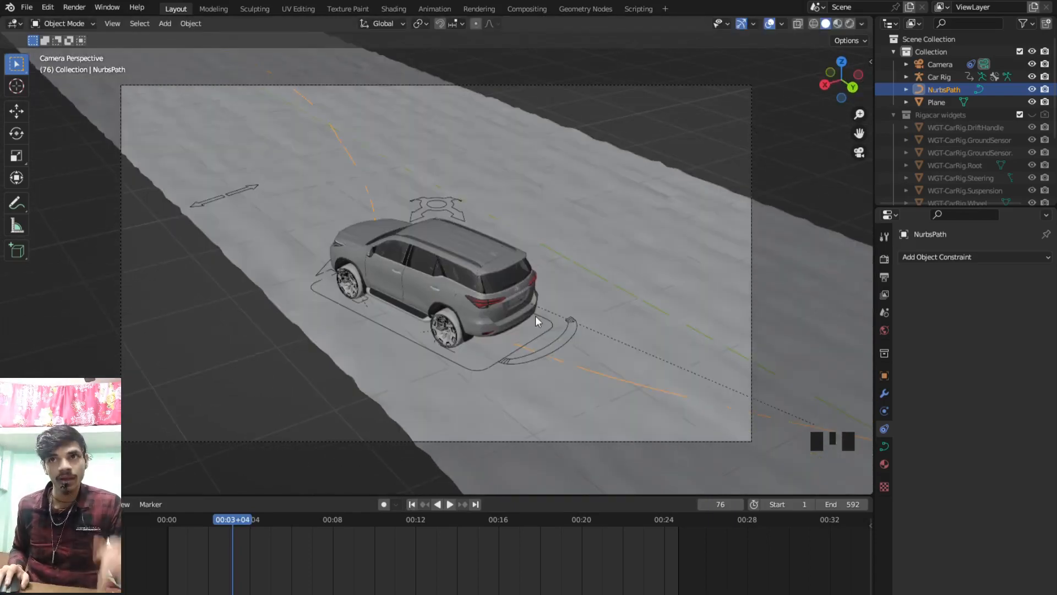
# - Put the NURBS path in Edit Mode and try scaling all its control points to about 0.498 along Y
pyautogui.press('Tab')
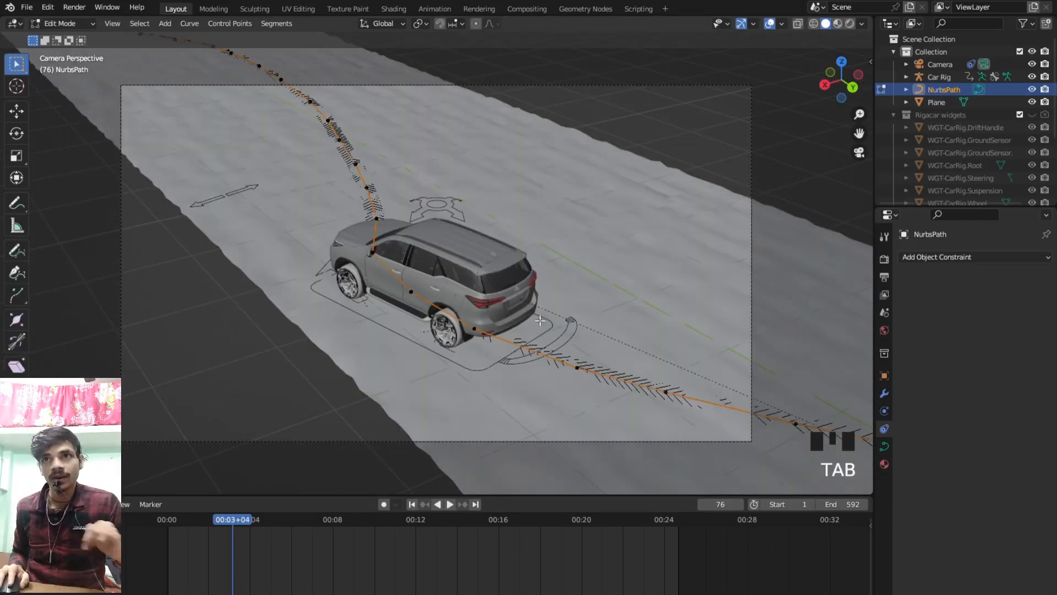
pyautogui.press('a')
pyautogui.press('s')
pyautogui.press('y')
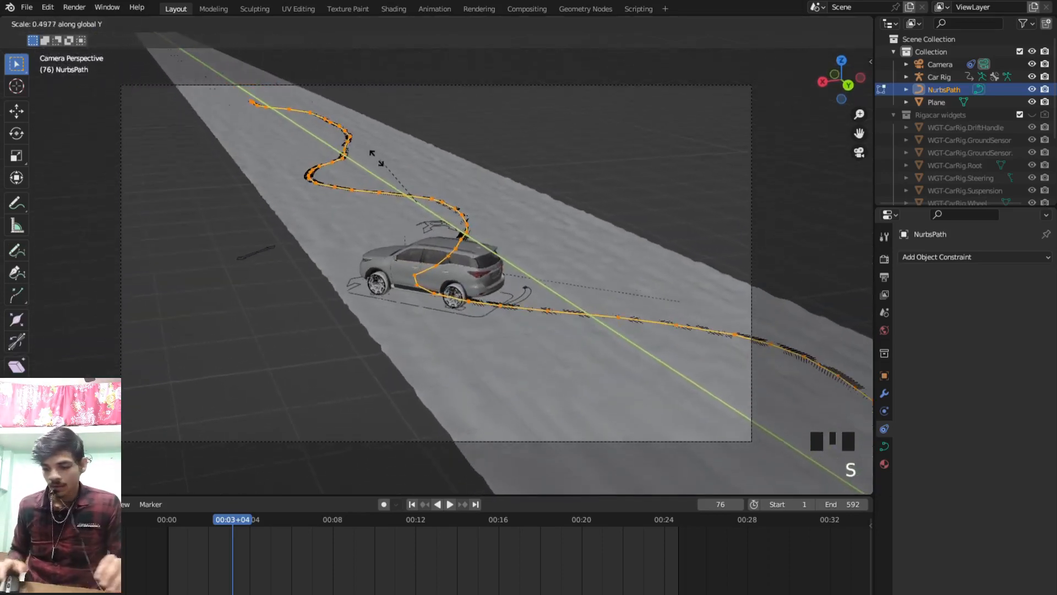
pyautogui.click(486, 291)
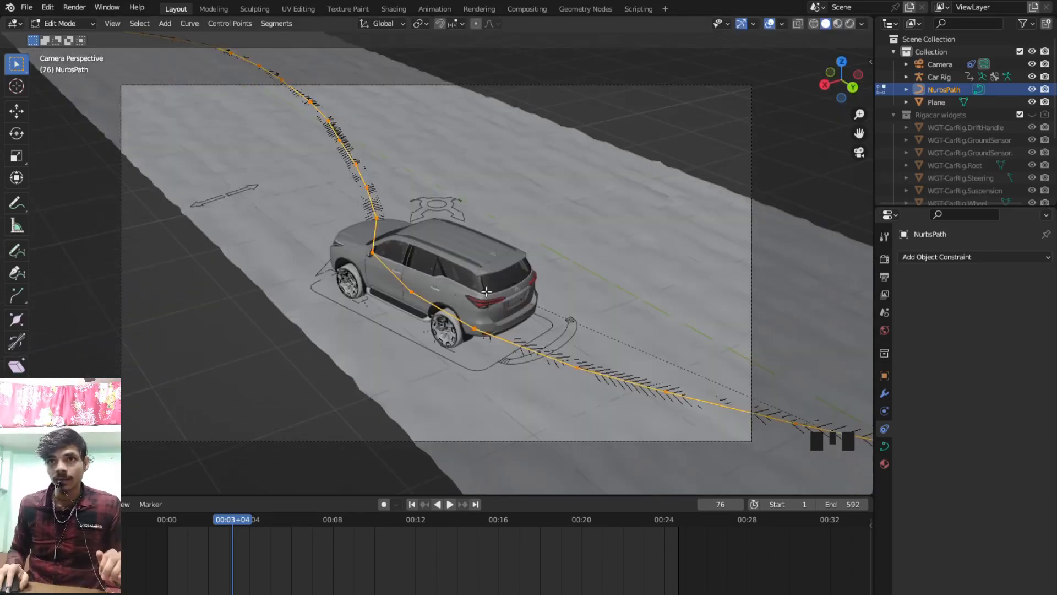
# - Select only the last control point at the far end of the NURBS path, working from the top view
pyautogui.press('KP_7')
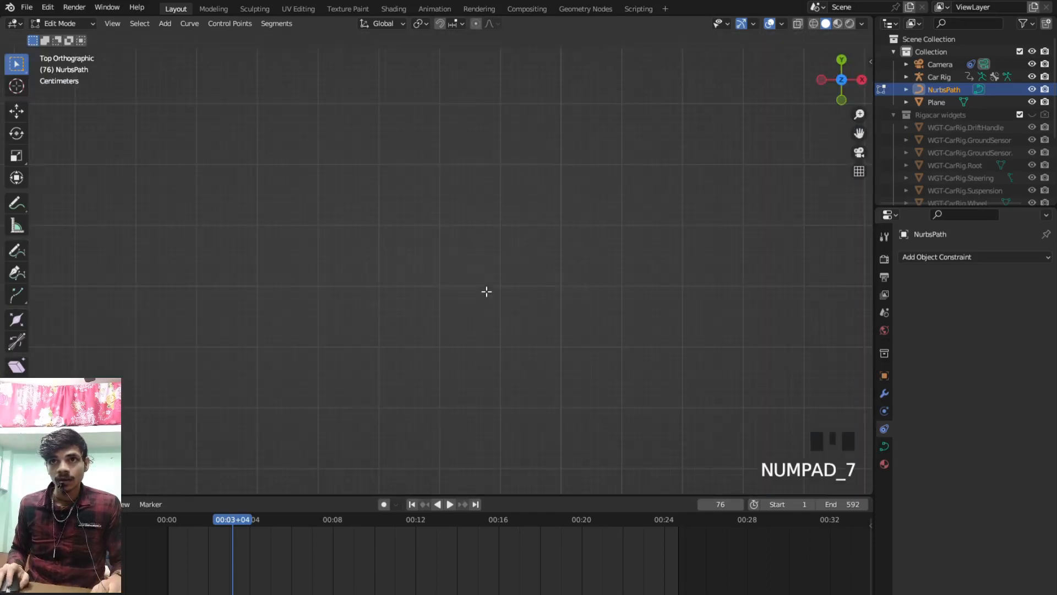
pyautogui.scroll(-18, 482, 282)
pyautogui.scroll(-4, 465, 321)
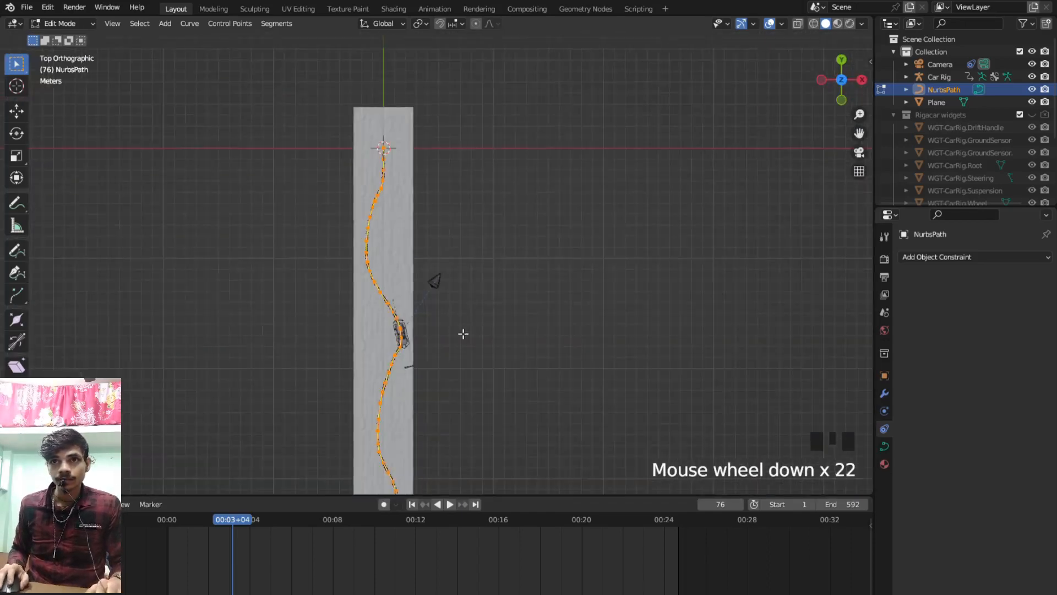
pyautogui.scroll(4, 465, 333)
pyautogui.scroll(-4, 455, 333)
pyautogui.keyDown('shift'); pyautogui.moveTo(441, 295); pyautogui.dragTo(419, 273, button='middle'); pyautogui.keyUp('shift')
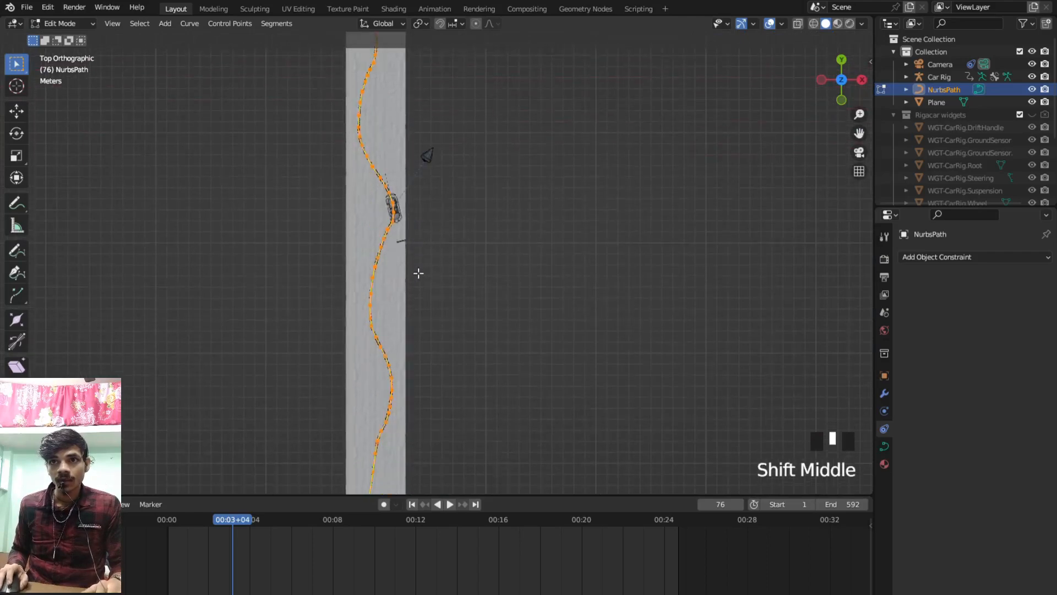
pyautogui.scroll(-4, 414, 326)
pyautogui.moveTo(418, 322)
pyautogui.keyDown('shift'); pyautogui.mouseDown(button='middle')
pyautogui.moveTo(425, 297)
pyautogui.moveTo(431, 312)
pyautogui.mouseUp(button='middle'); pyautogui.keyUp('shift')
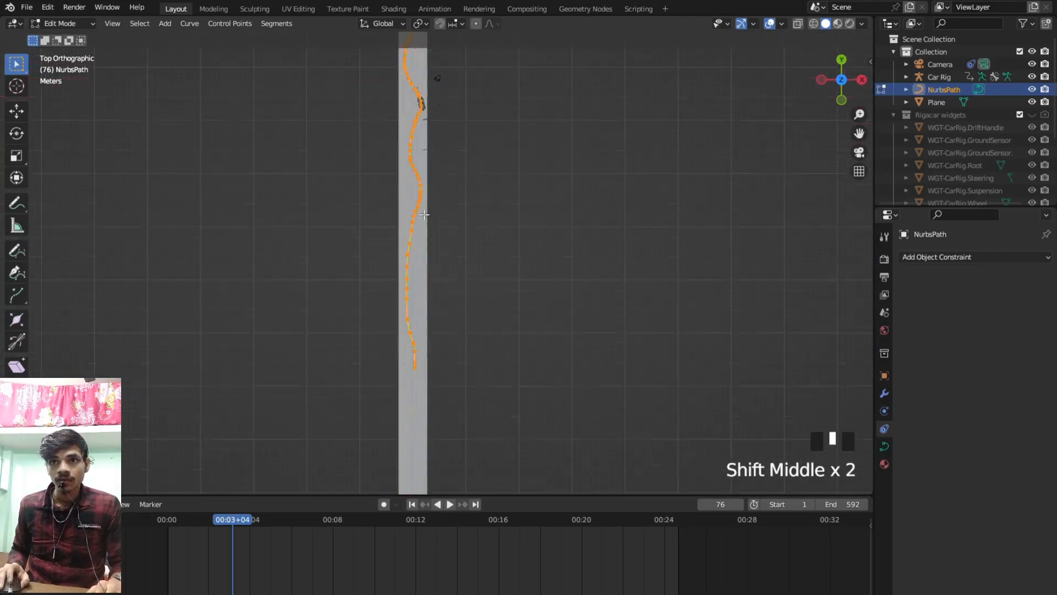
pyautogui.scroll(5, 432, 311)
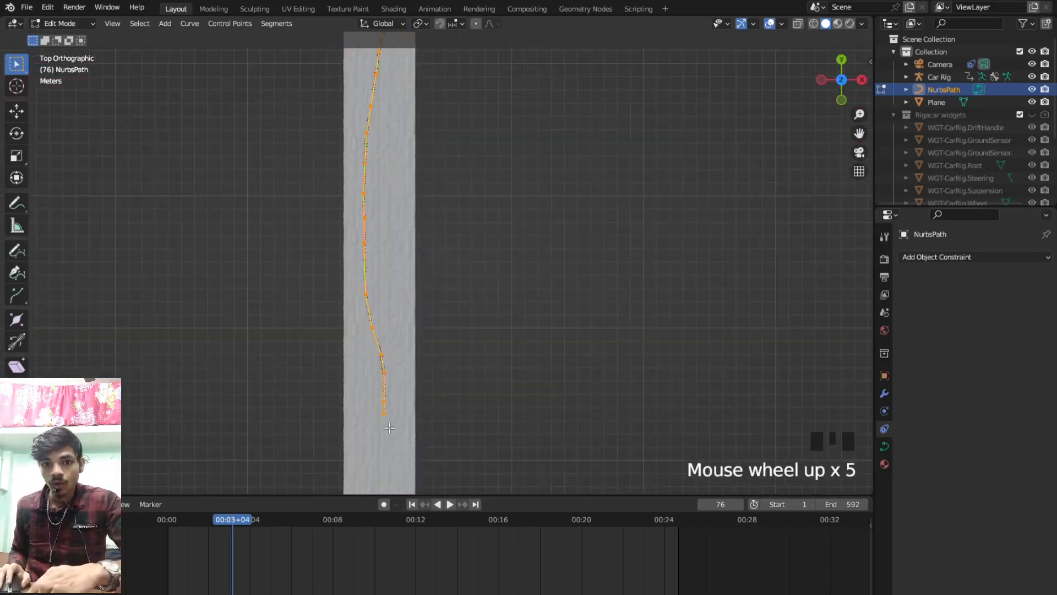
pyautogui.click(413, 428)
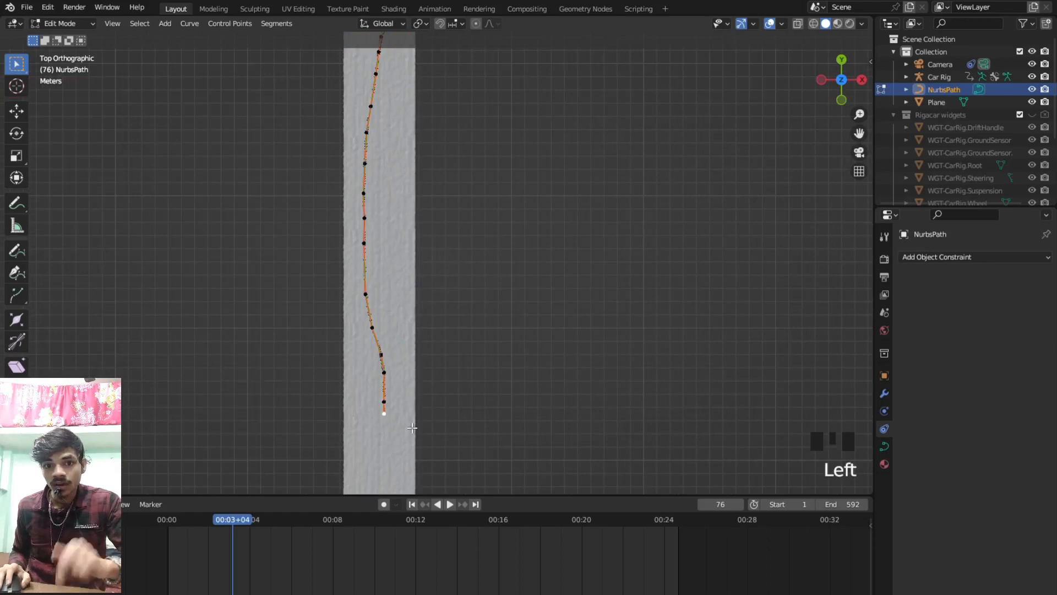
# - Stretch the path by moving its end point about -277.4 m along Y with smooth proportional editing, size about 66.26 m, and return to Object Mode
pyautogui.press('o')
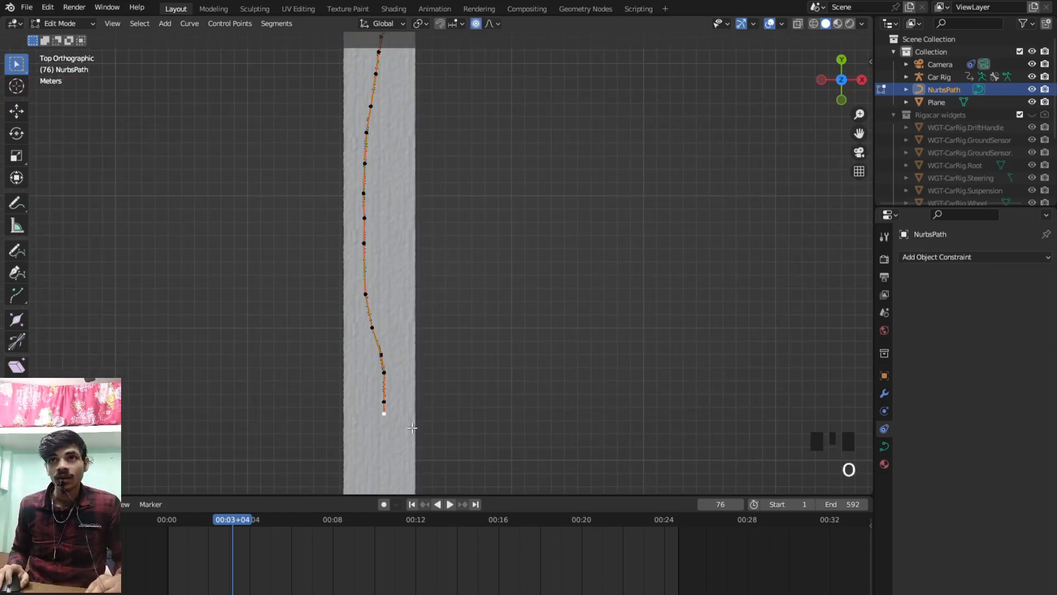
pyautogui.scroll(-7, 434, 385)
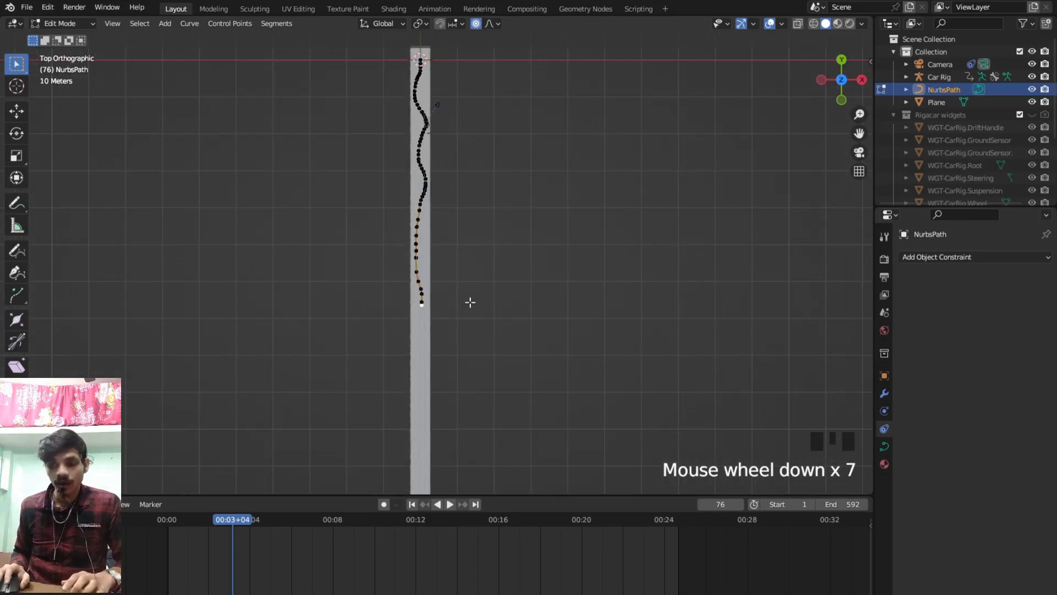
pyautogui.press('g')
pyautogui.press('y')
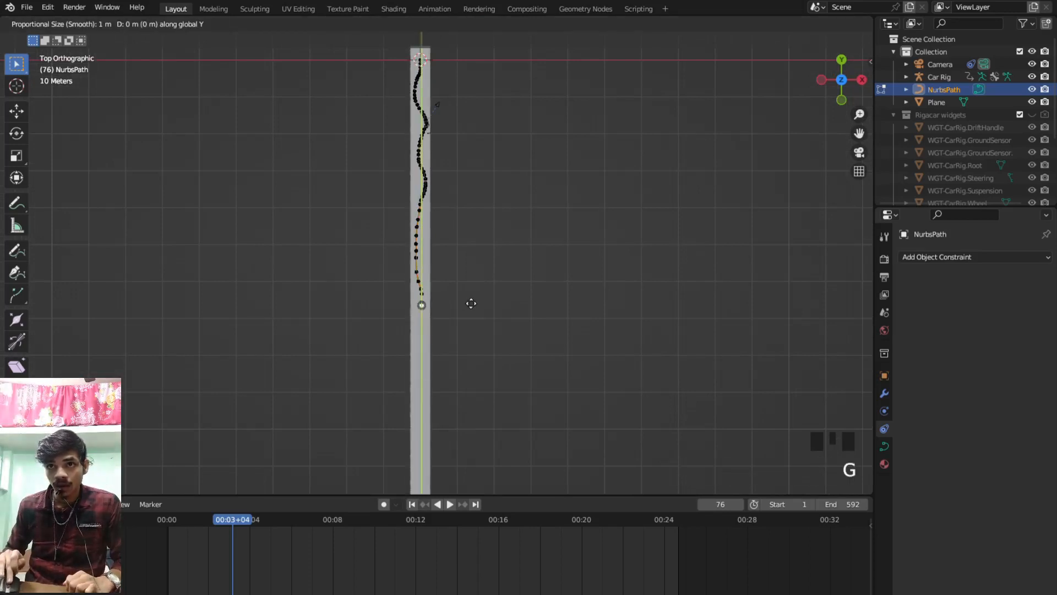
pyautogui.scroll(1, 470, 304)
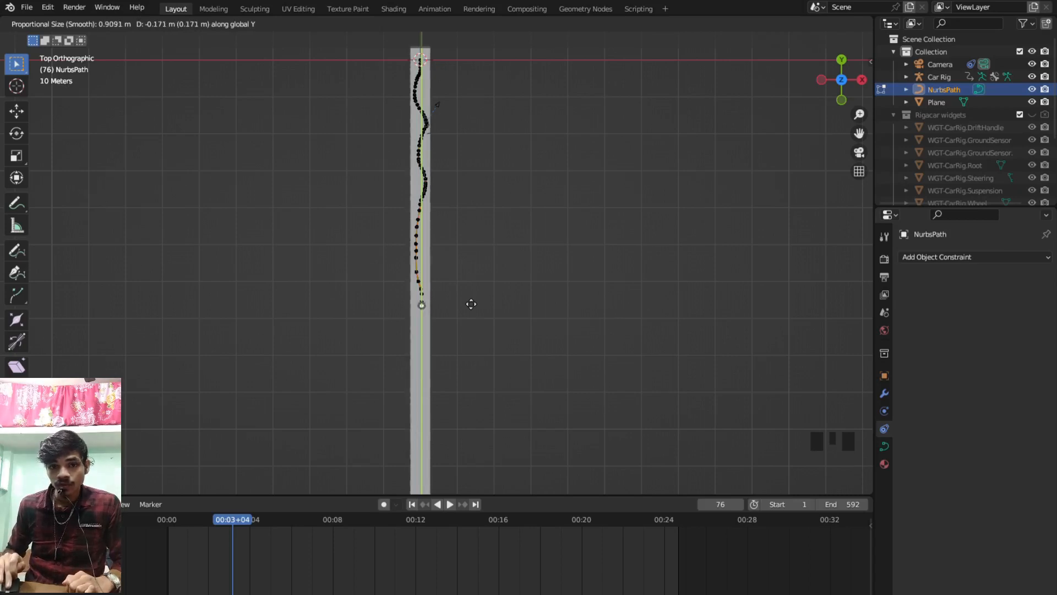
pyautogui.scroll(-8, 470, 304)
pyautogui.scroll(-15, 471, 304)
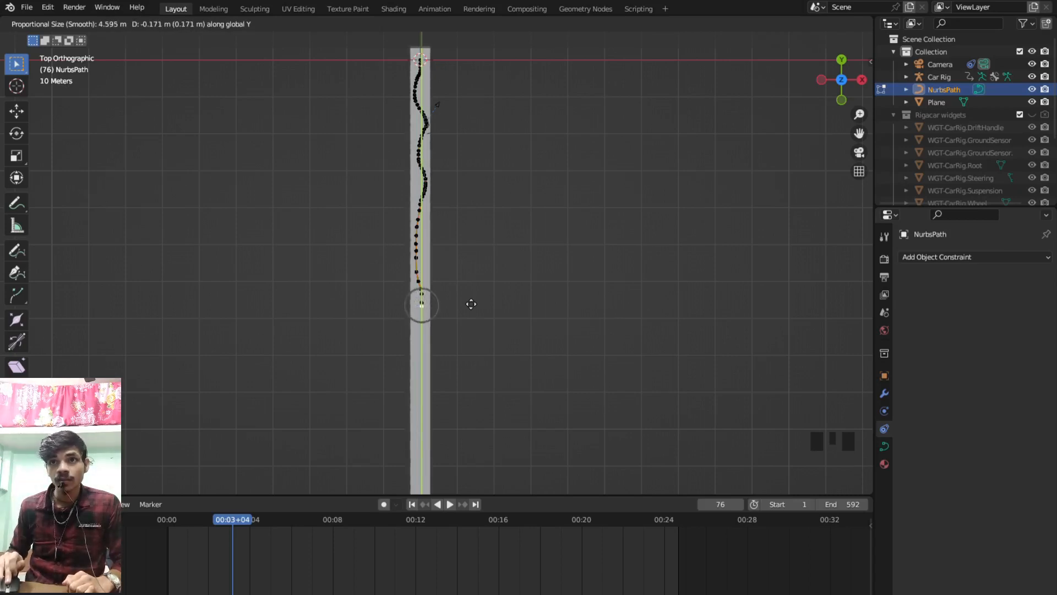
pyautogui.scroll(-17, 470, 307)
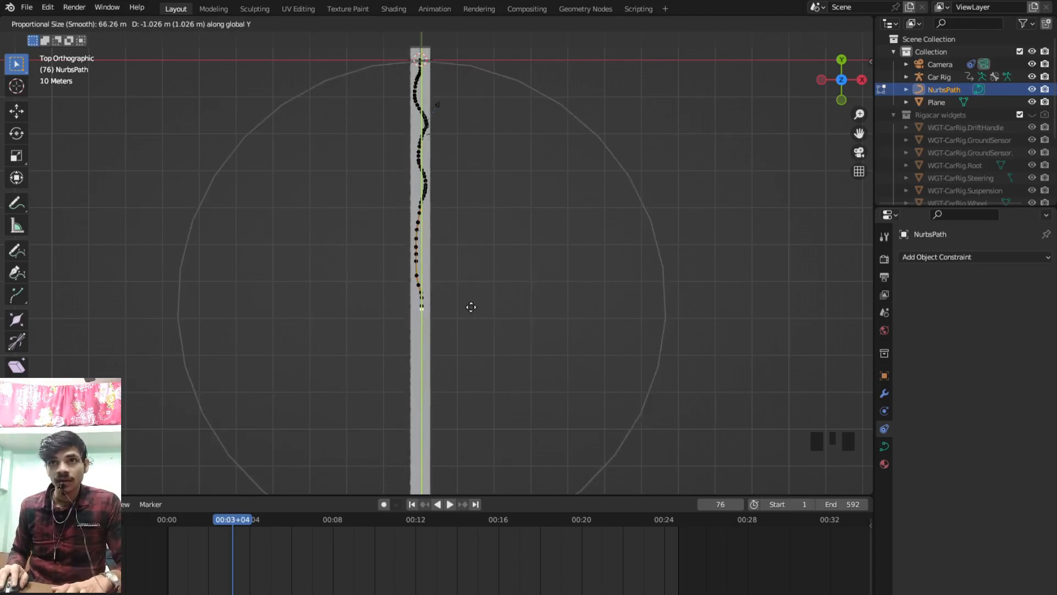
pyautogui.scroll(4, 471, 307)
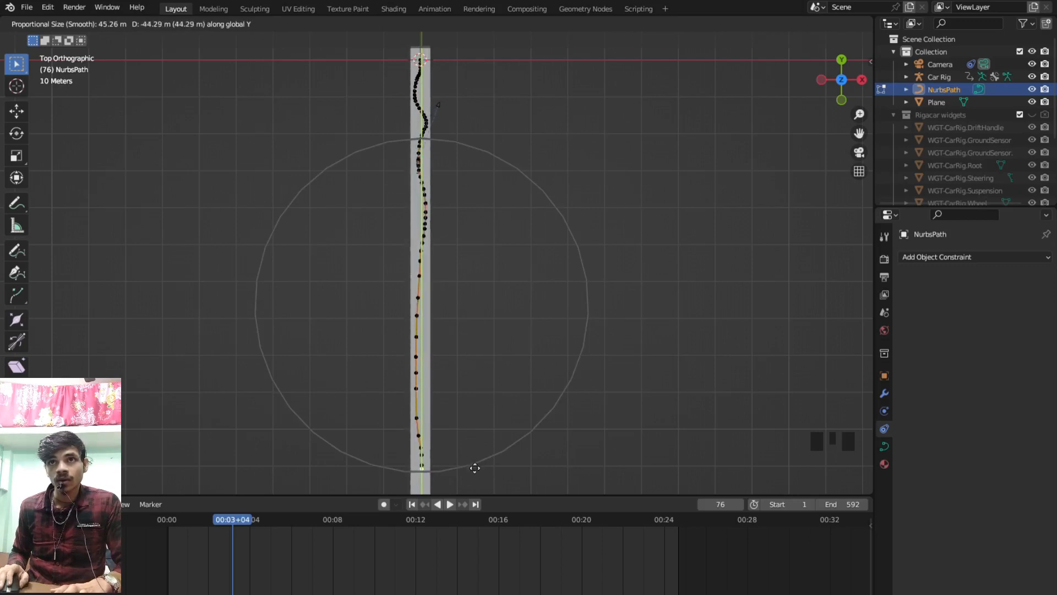
pyautogui.scroll(-3, 474, 472)
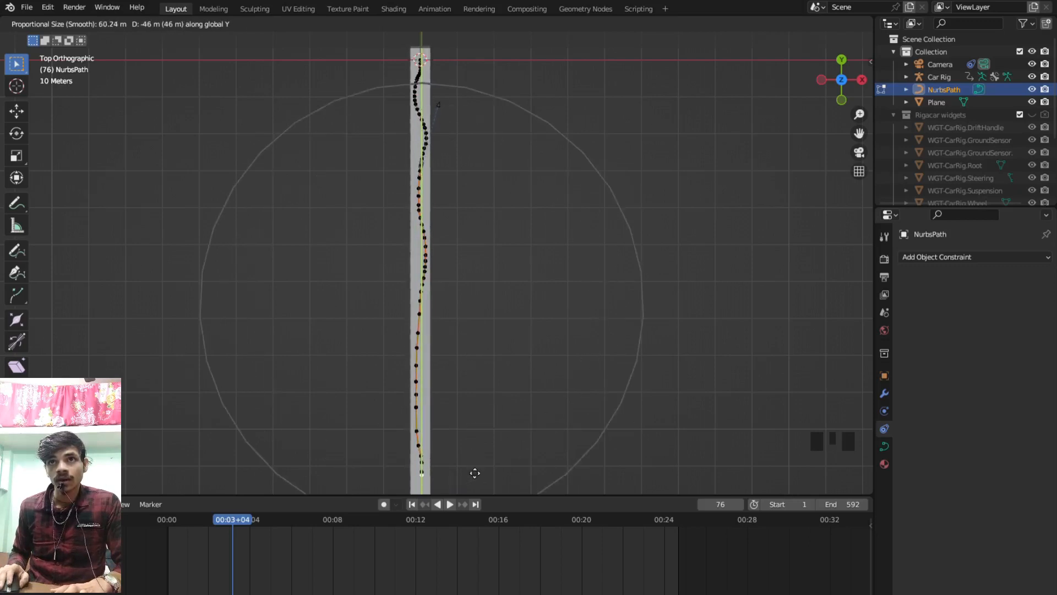
pyautogui.scroll(-1, 475, 472)
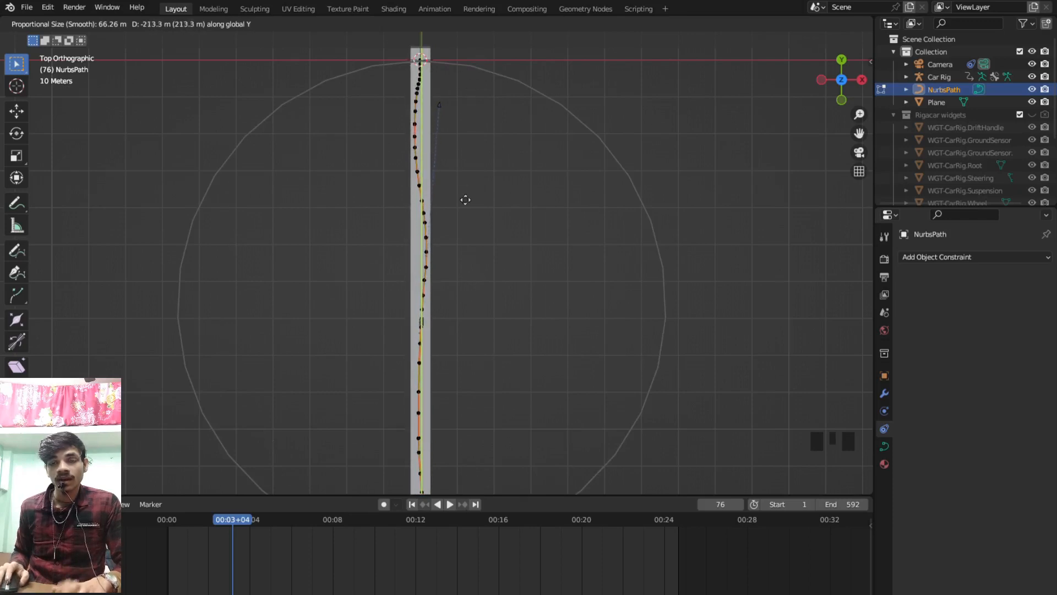
pyautogui.click(456, 407)
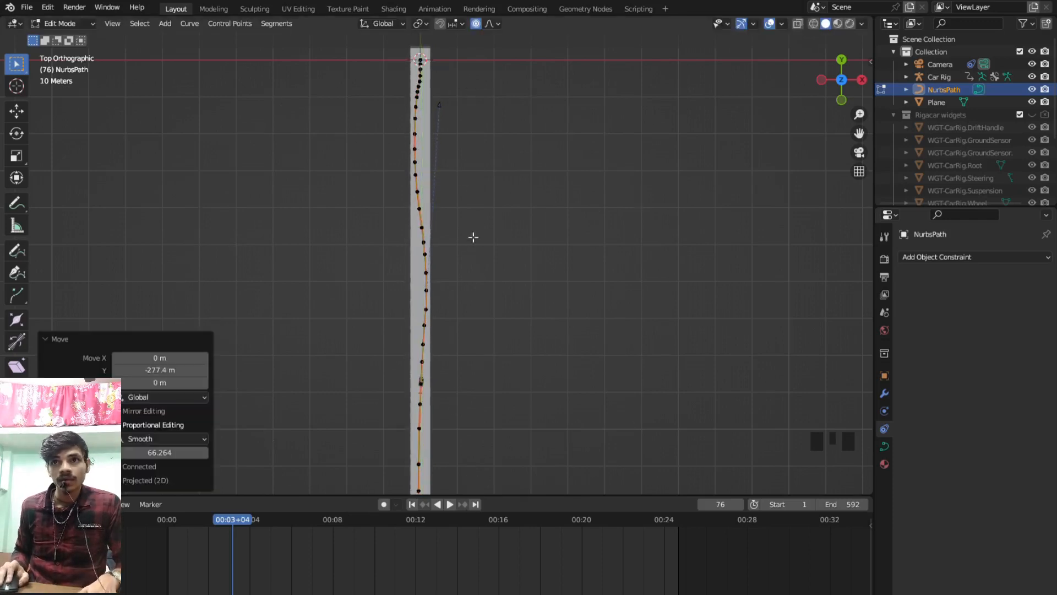
pyautogui.press('Tab')
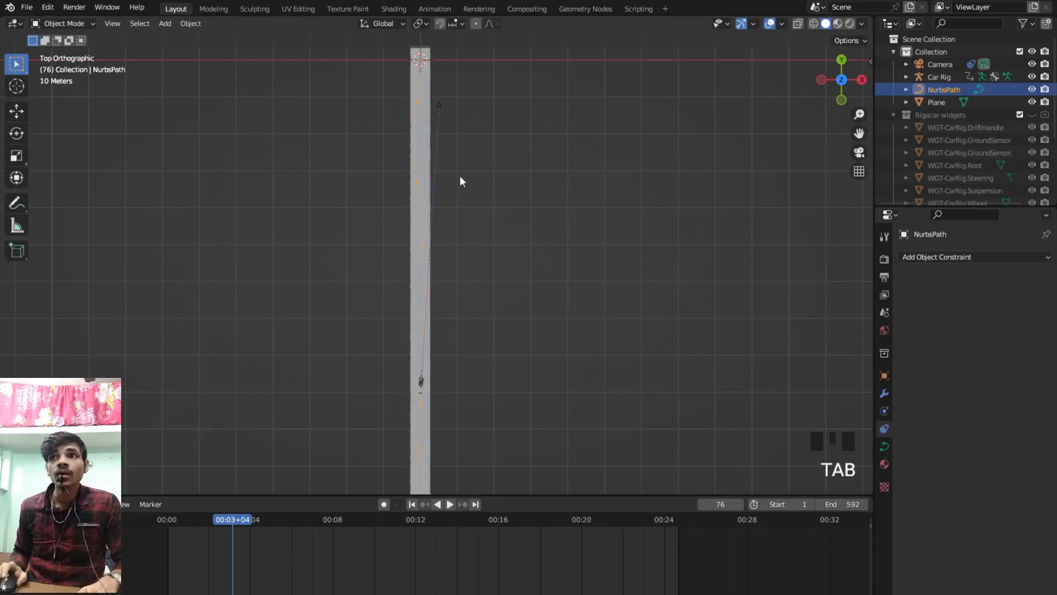
# - Frame the car rig in the view and select its Root bone in Pose Mode
pyautogui.moveTo(460, 179); pyautogui.dragTo(516, 194, button='middle')
pyautogui.scroll(6, 517, 193)
pyautogui.moveTo(609, 201); pyautogui.dragTo(591, 182, button='middle')
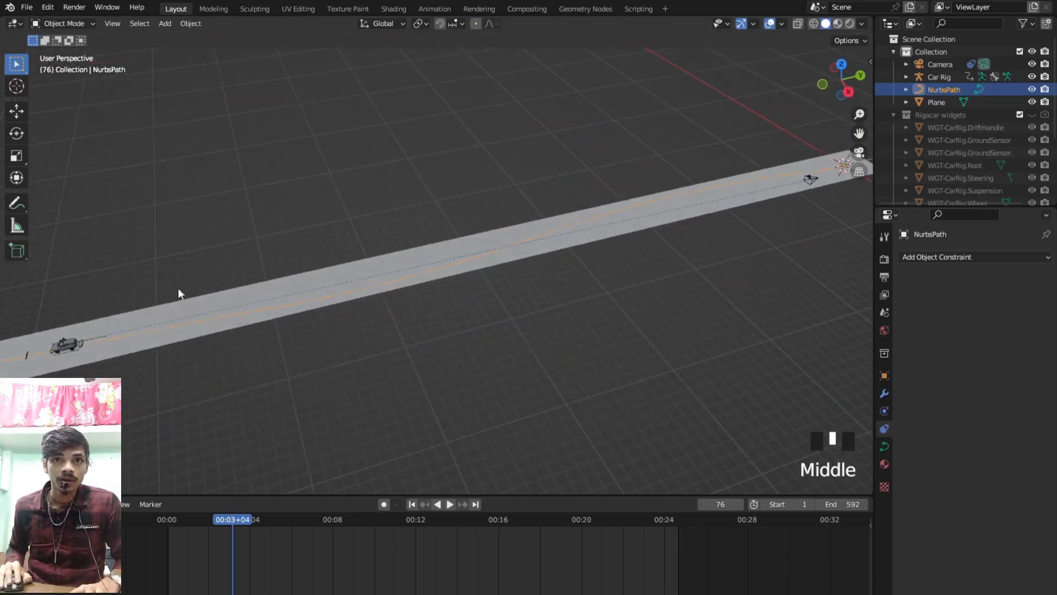
pyautogui.click(81, 345)
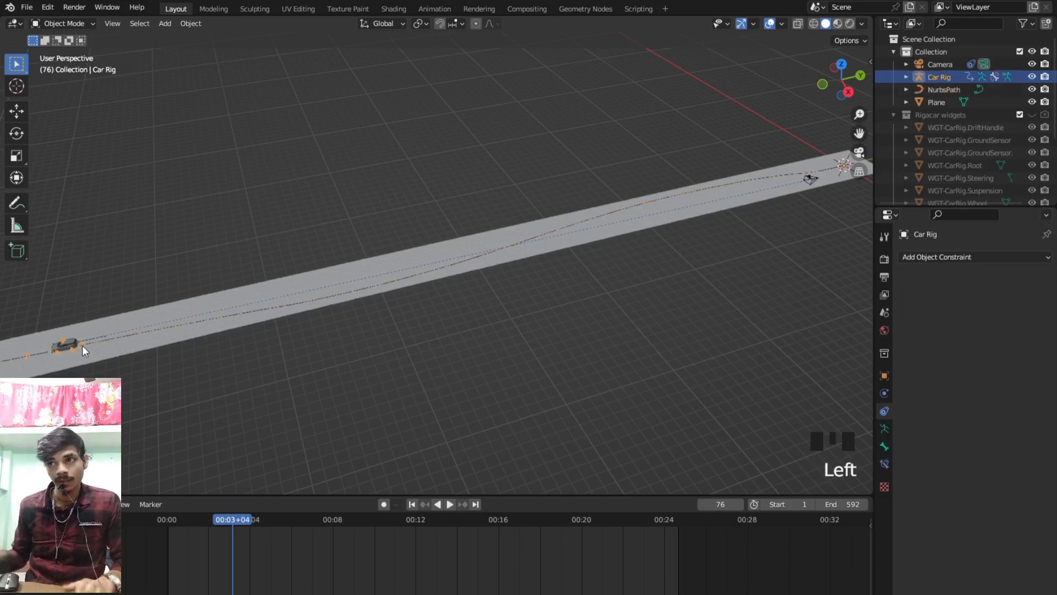
pyautogui.press('KP_Decimal')
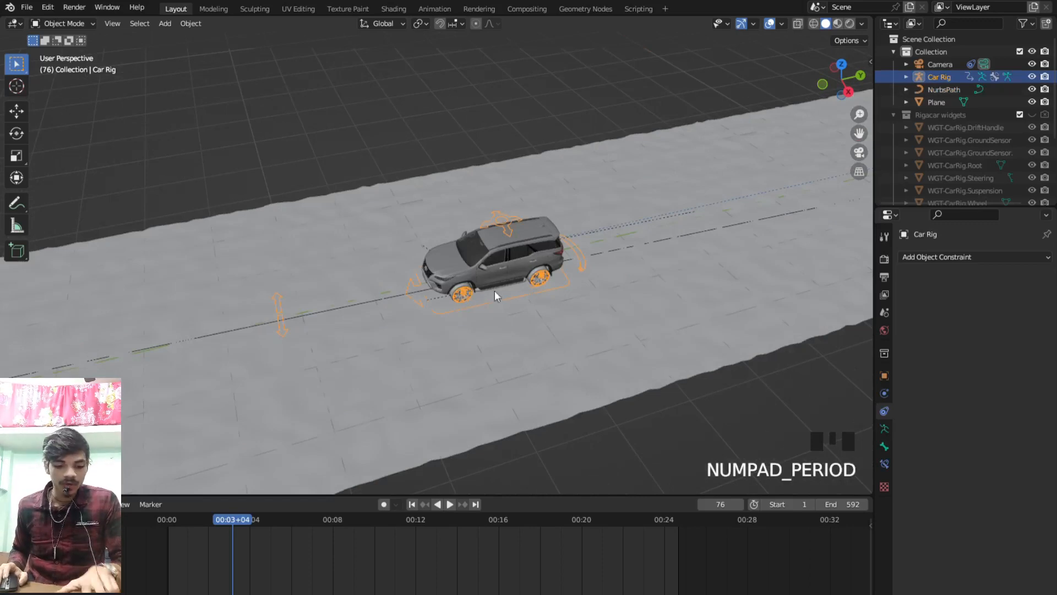
pyautogui.moveTo(577, 279); pyautogui.dragTo(559, 268, button='middle')
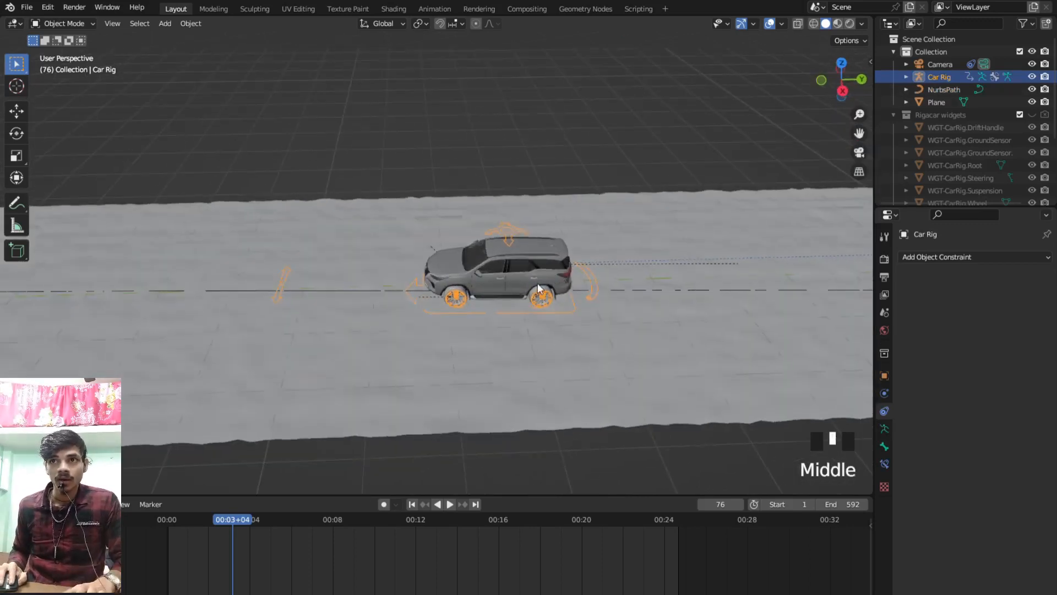
pyautogui.hotkey('ctrl', 'Tab')
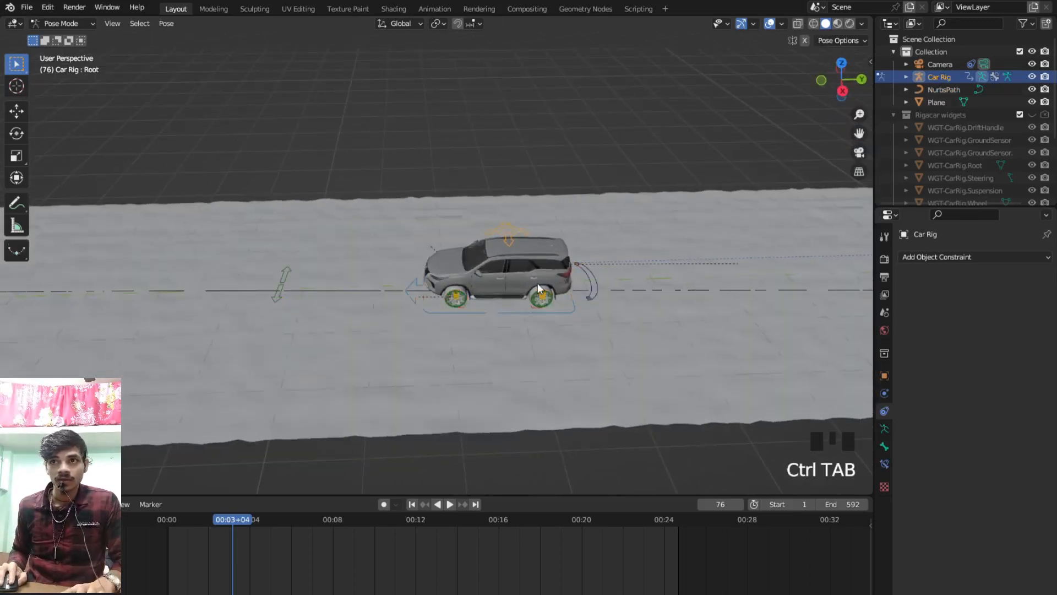
pyautogui.click(513, 315)
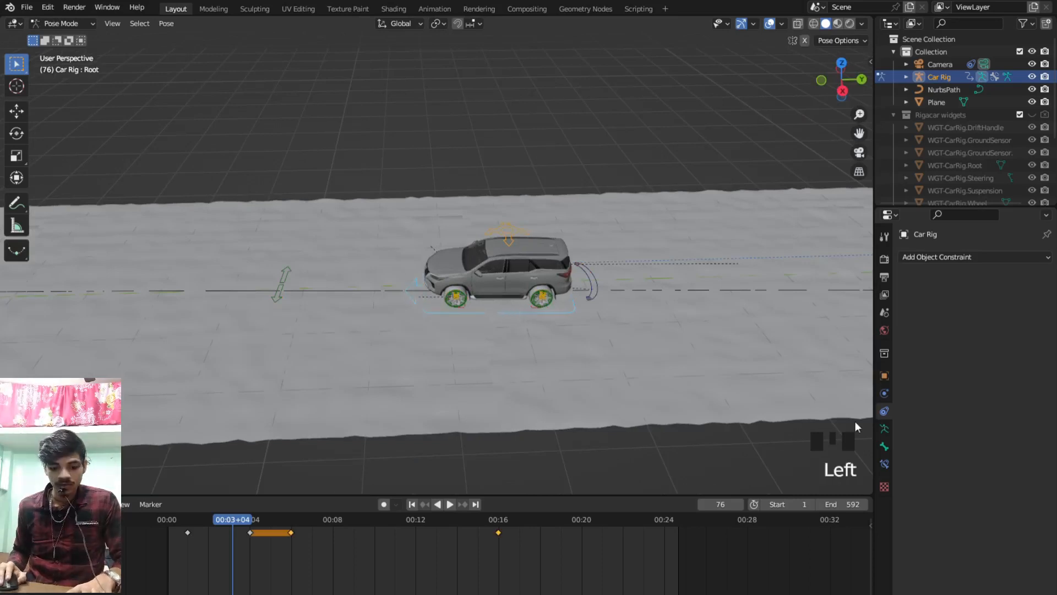
# - Show the Root bone's Follow Path constraint and delete all keyframes from the timeline
pyautogui.click(884, 463)
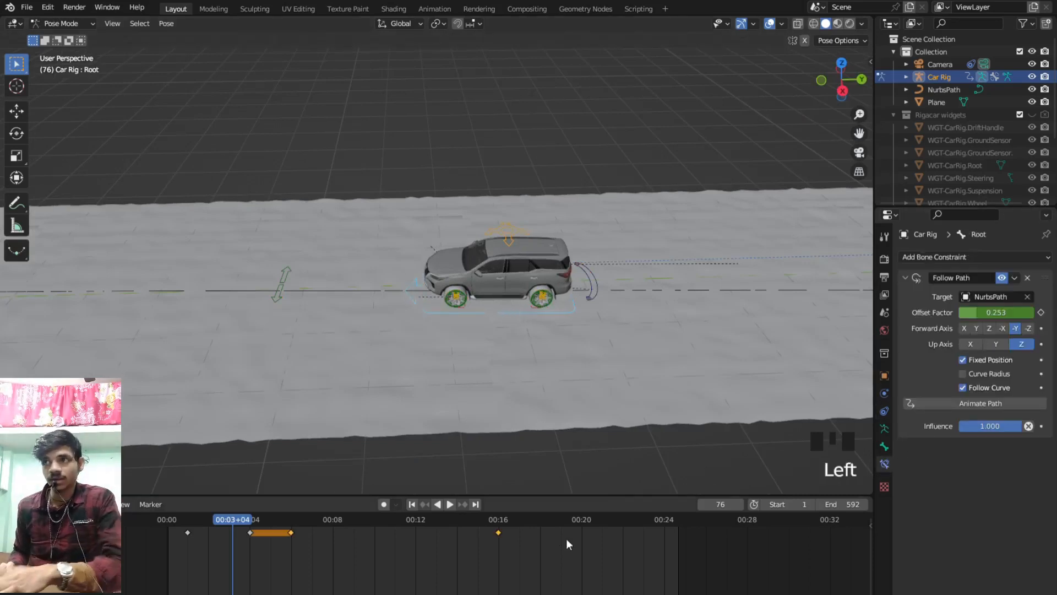
pyautogui.press('a')
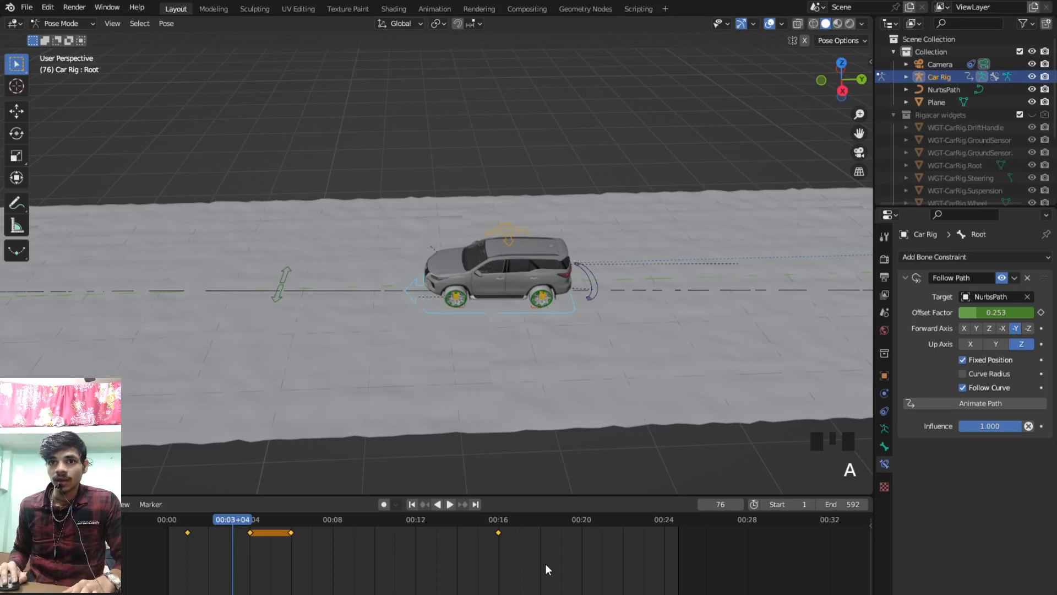
pyautogui.press('Delete')
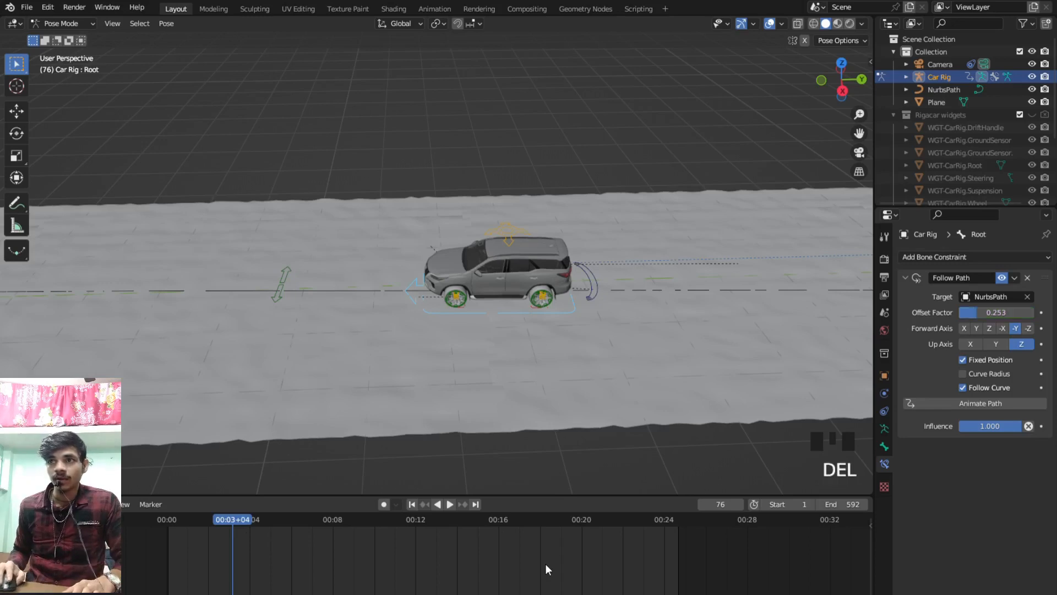
# - Set the Follow Path Offset Factor to 0.000 at frame 1 and keyframe it
pyautogui.click(412, 504)
pyautogui.moveTo(1007, 312); pyautogui.dragTo(959, 312)
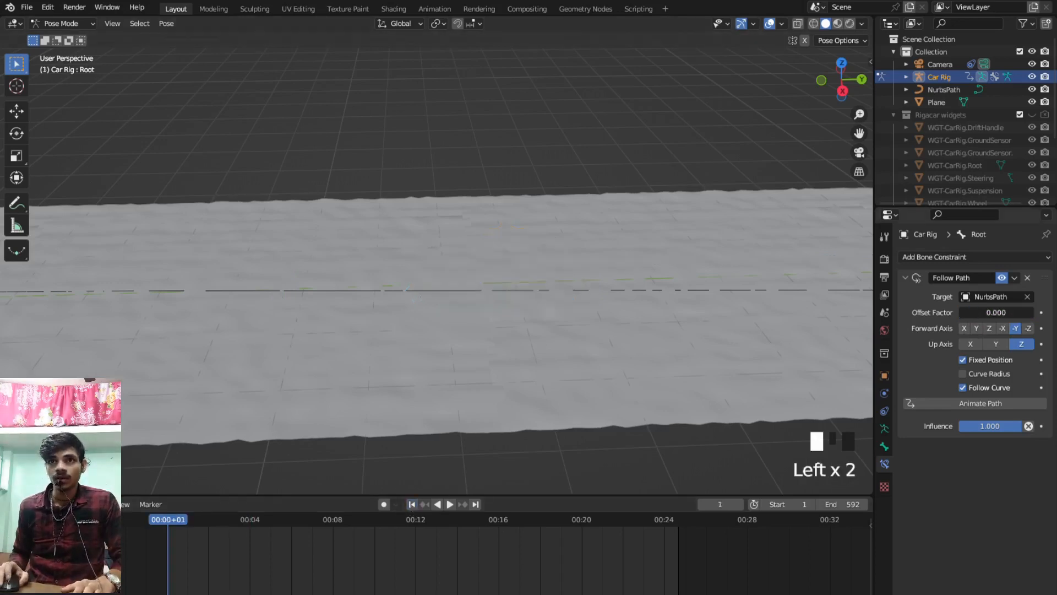
pyautogui.press('KP_Decimal')
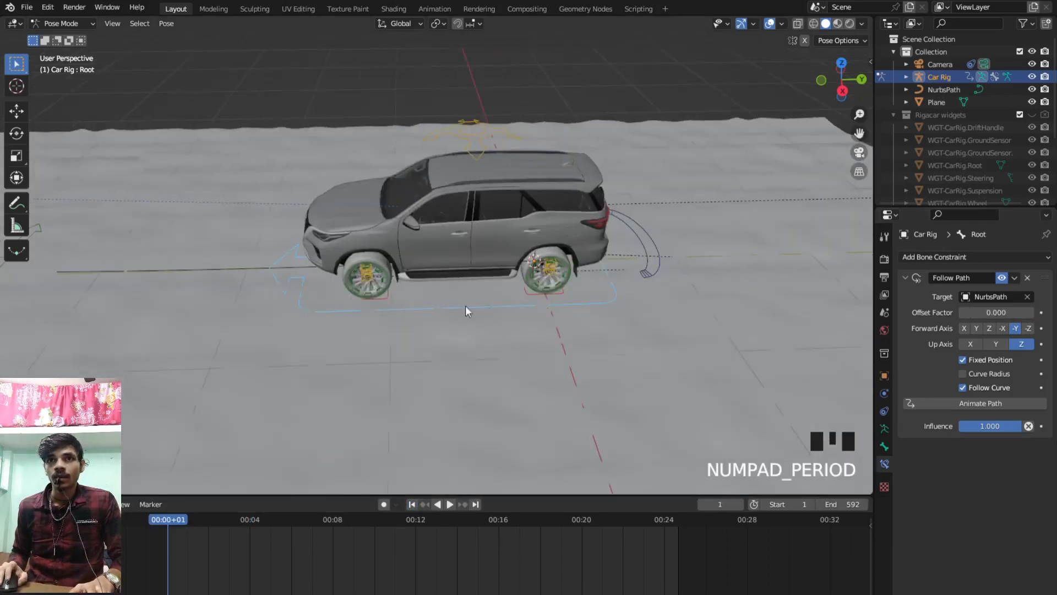
pyautogui.scroll(-7, 462, 308)
pyautogui.moveTo(457, 309); pyautogui.dragTo(454, 359, button='middle')
pyautogui.scroll(4, 435, 274)
pyautogui.scroll(2, 433, 286)
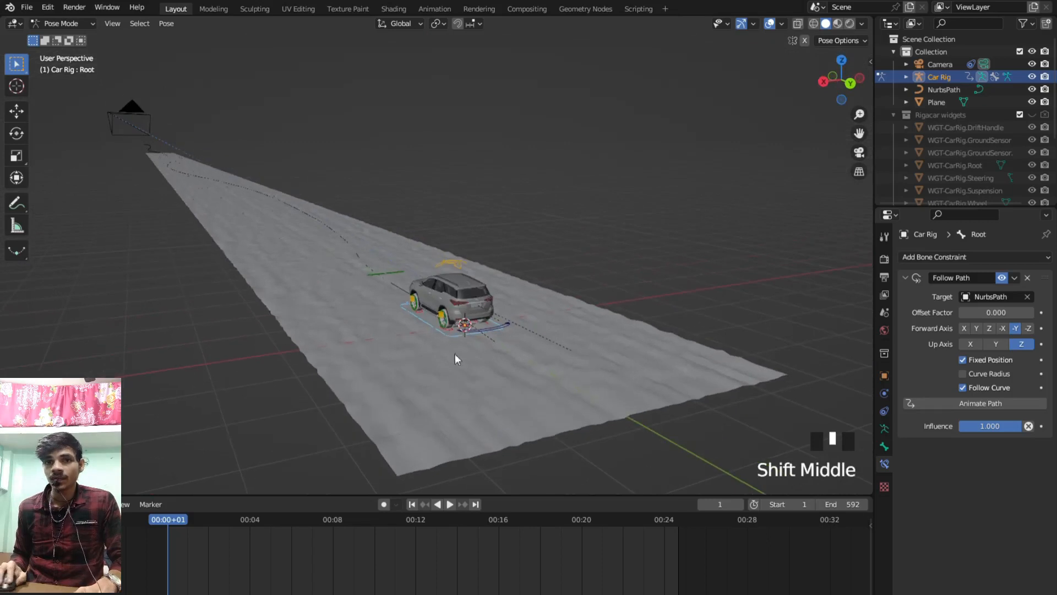
pyautogui.click(1040, 313)
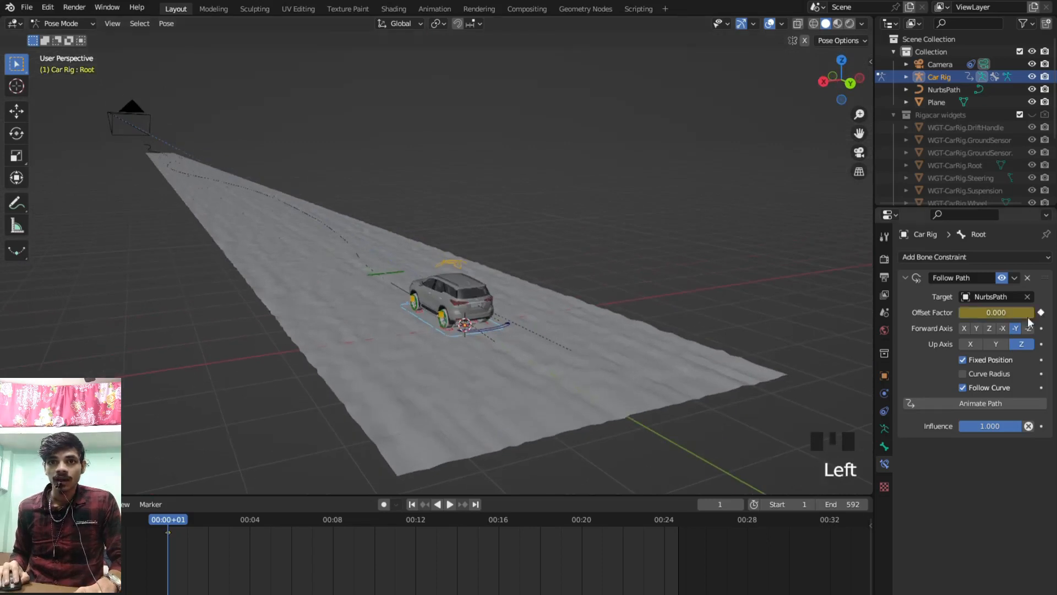
# - Advance to frame 96, set the Offset Factor to about 0.074 and keyframe it
pyautogui.moveTo(179, 532); pyautogui.dragTo(248, 533)
pyautogui.press('Right')
pyautogui.press('Right')
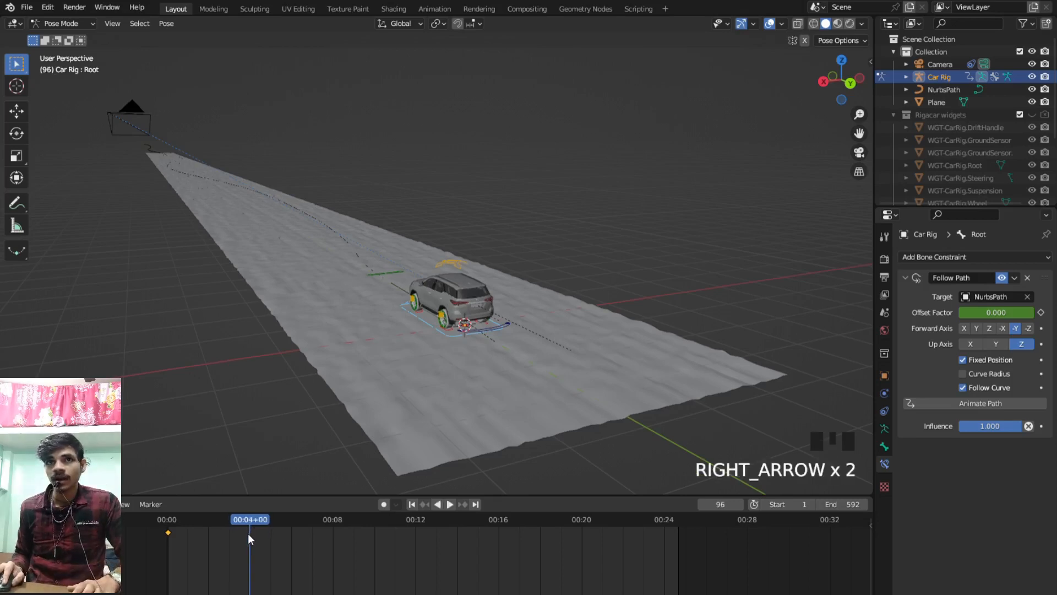
pyautogui.moveTo(994, 312); pyautogui.dragTo(1028, 312)
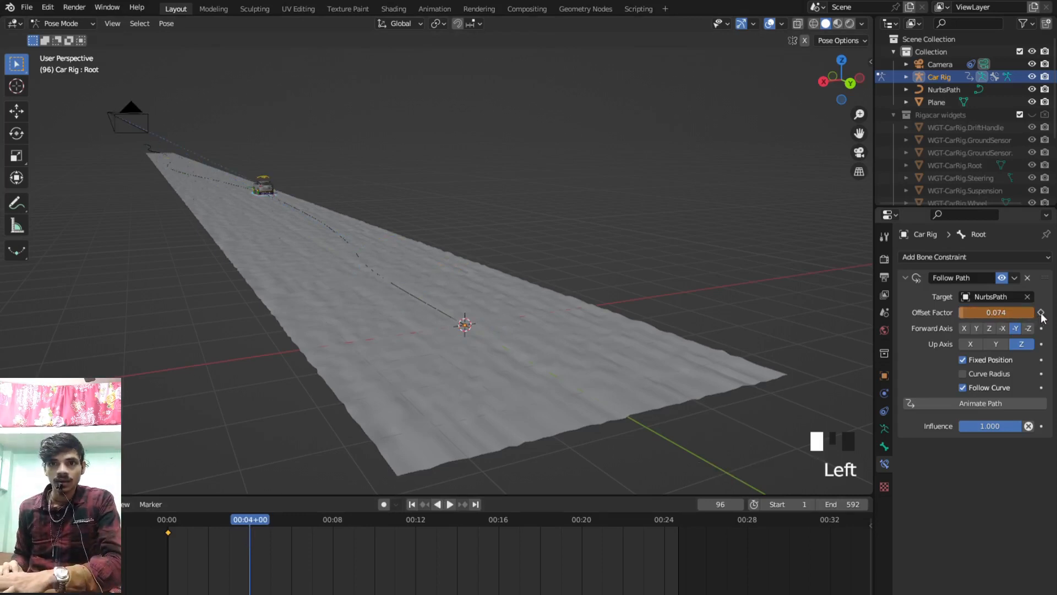
pyautogui.click(1041, 312)
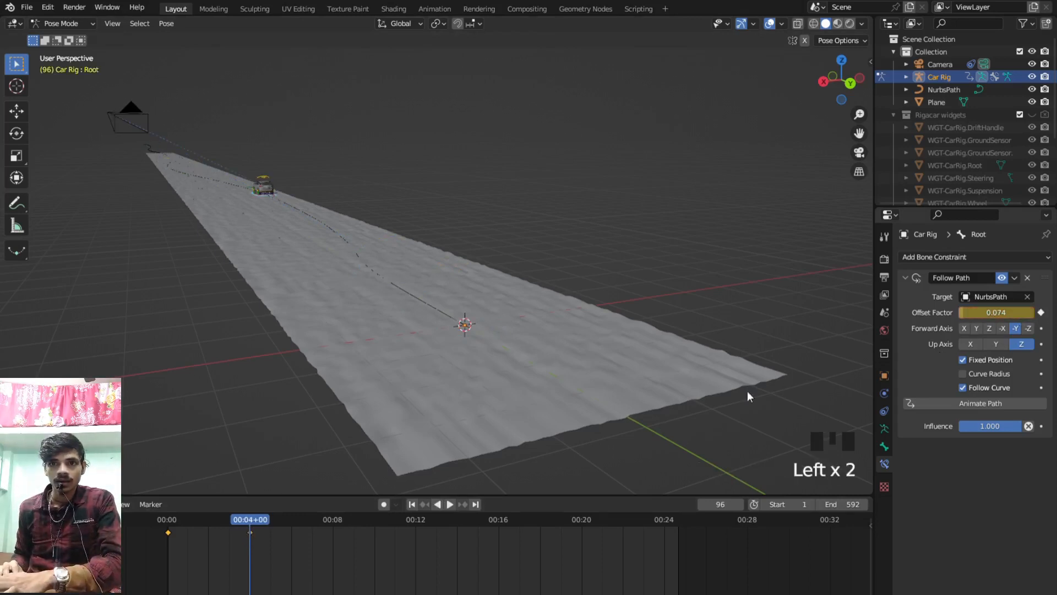
# - Go to frame 144 and keyframe the unchanged Offset Factor to make the car pause
pyautogui.click(293, 524)
pyautogui.doubleClick(292, 523)
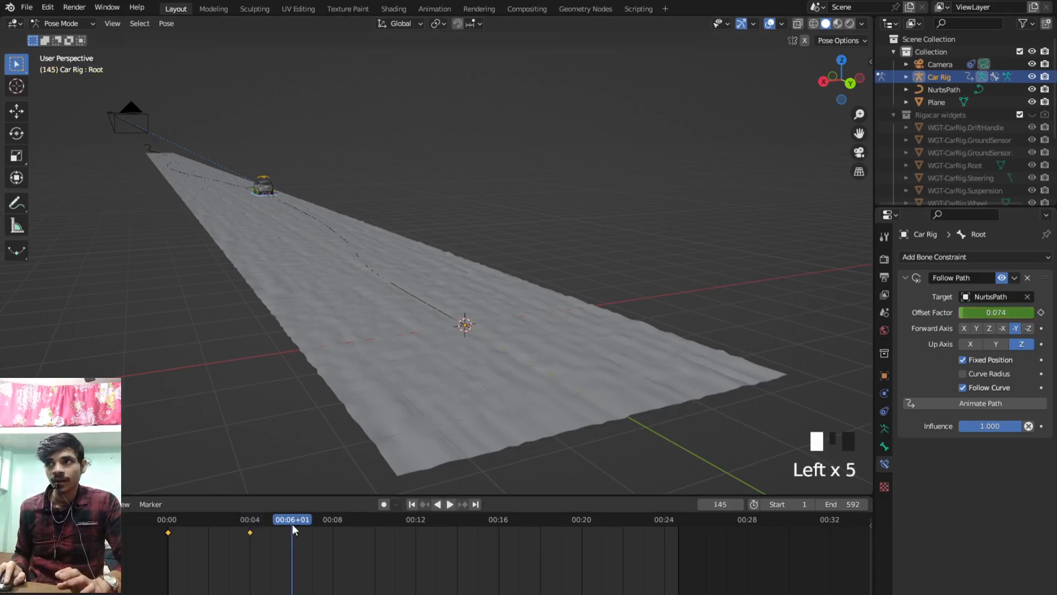
pyautogui.press('Left')
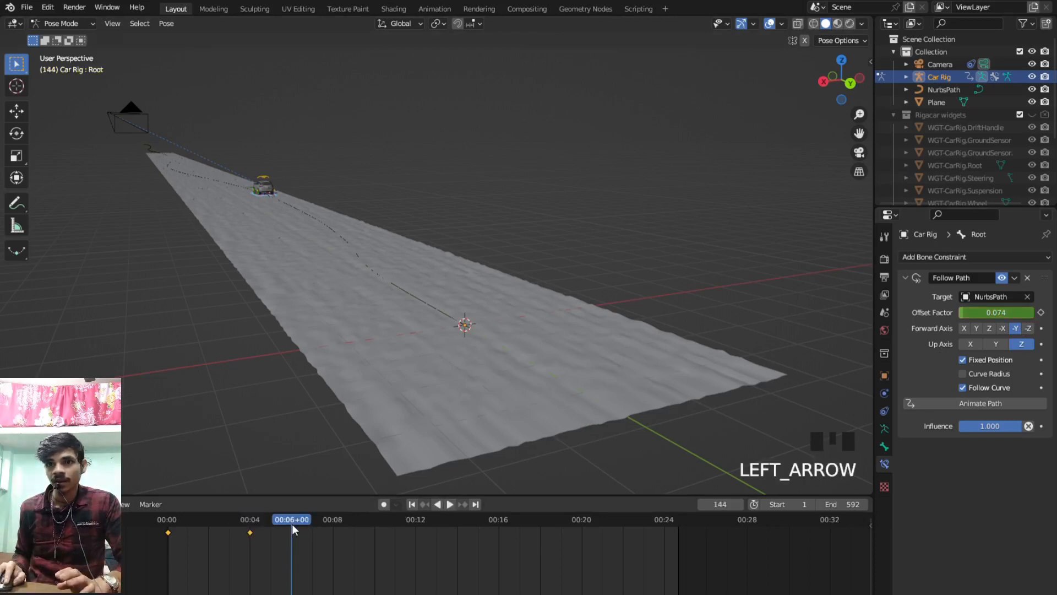
pyautogui.click(1040, 312)
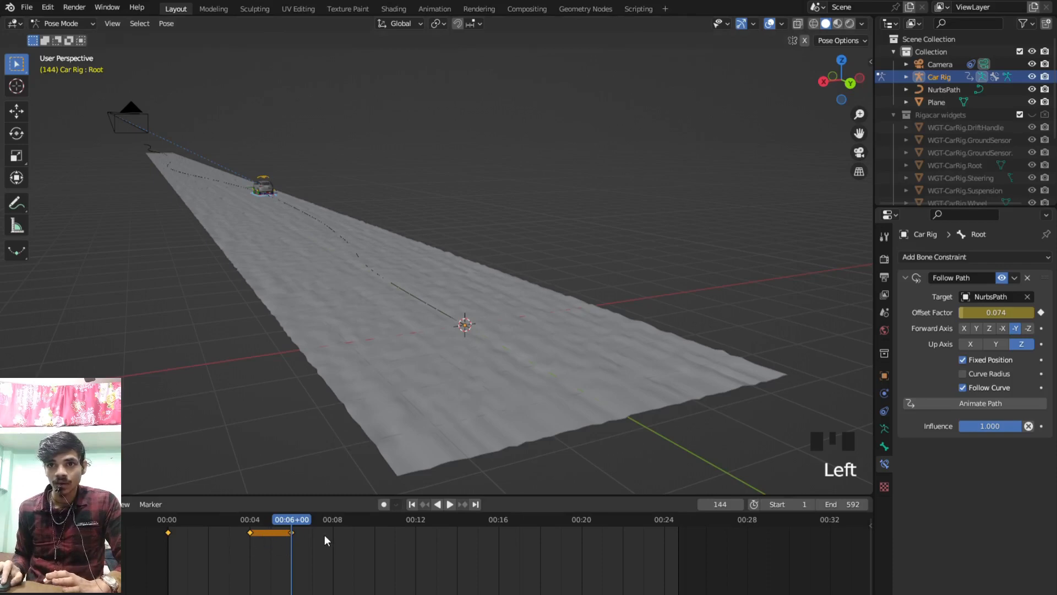
# - At frame 288, set the Offset Factor to 0.385 so the car sits near the road's far end, and keyframe it
pyautogui.moveTo(302, 529); pyautogui.dragTo(417, 538)
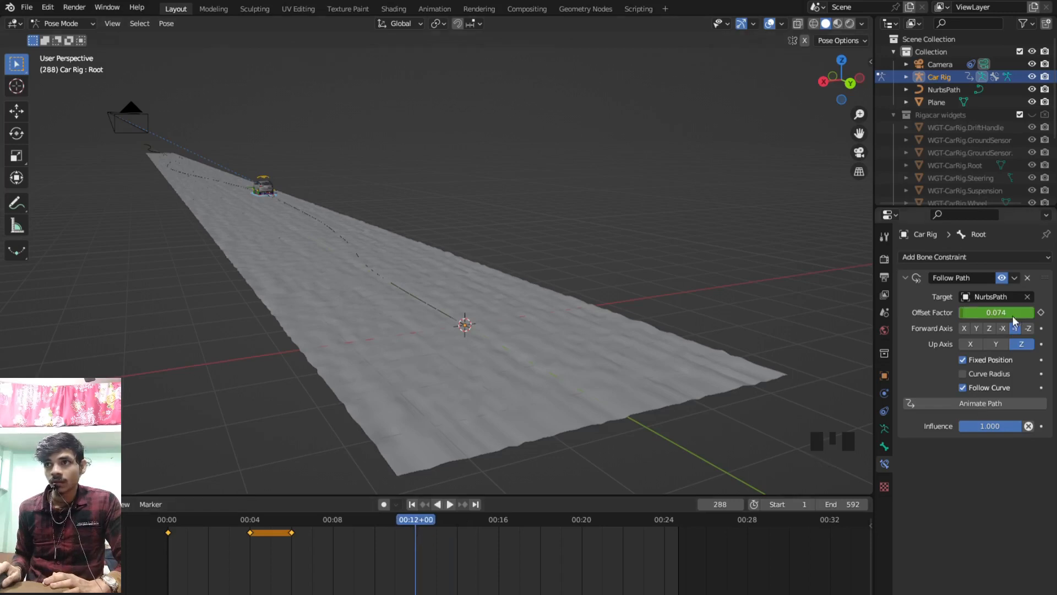
pyautogui.moveTo(1014, 321)
pyautogui.mouseDown()
pyautogui.moveTo(1034, 321)
pyautogui.moveTo(1010, 313)
pyautogui.mouseUp()
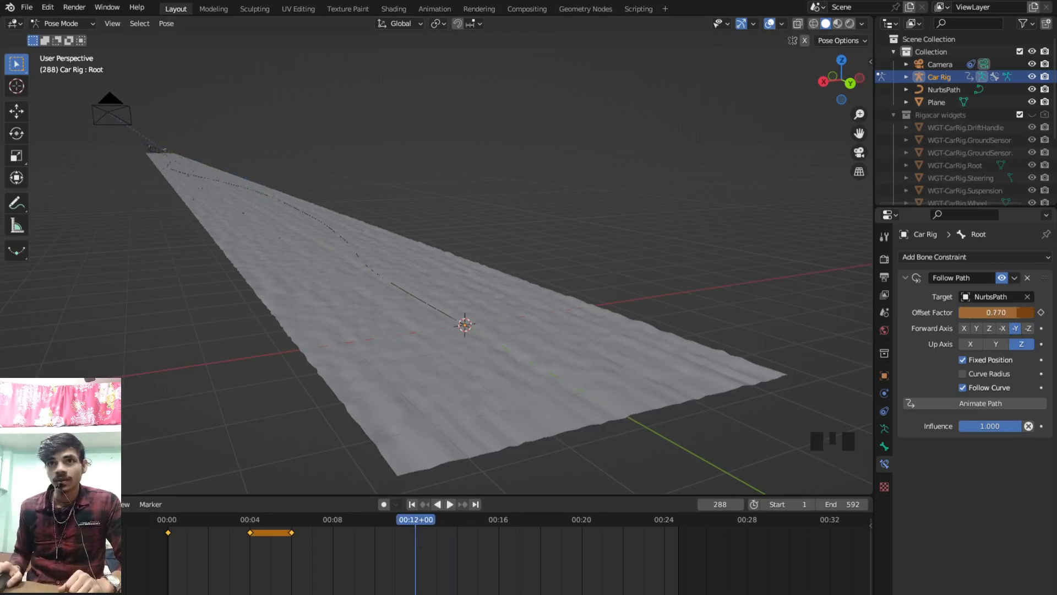
pyautogui.press('KP_Decimal')
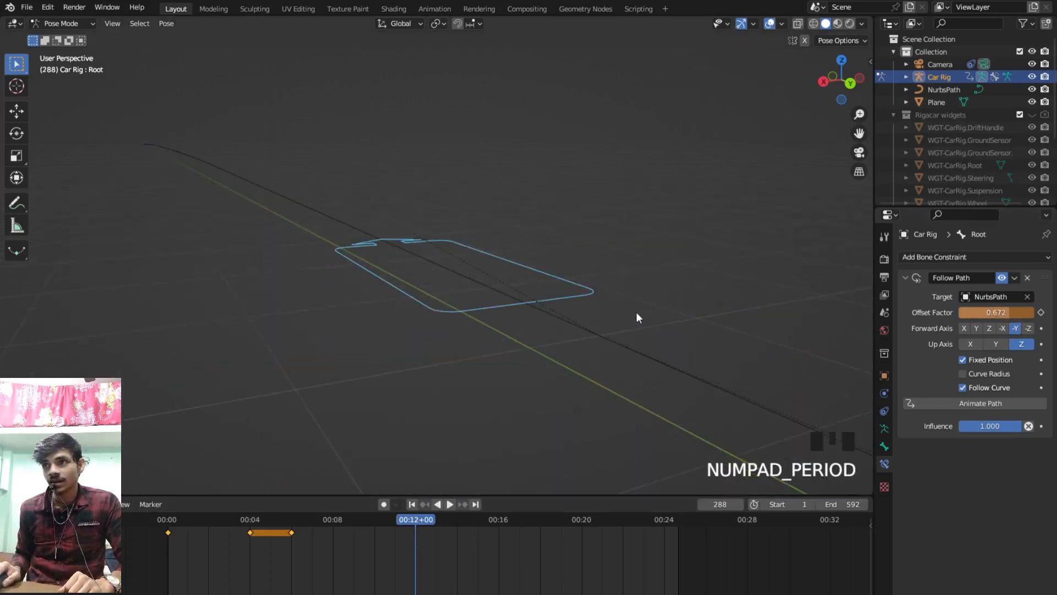
pyautogui.scroll(-7, 636, 312)
pyautogui.scroll(-11, 594, 311)
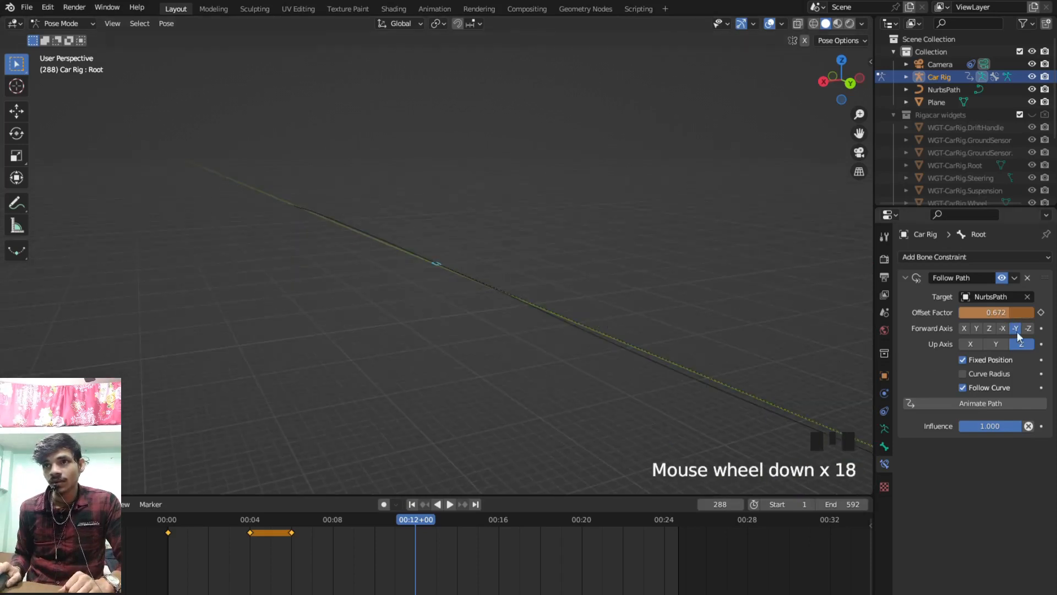
pyautogui.moveTo(1009, 312); pyautogui.dragTo(986, 313)
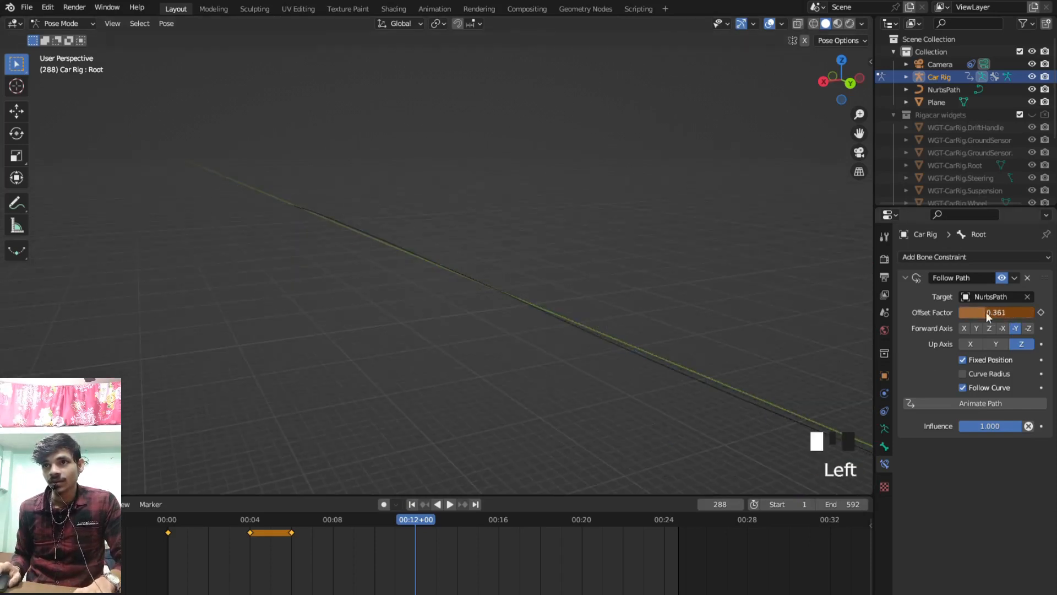
pyautogui.scroll(-3, 735, 337)
pyautogui.scroll(-1, 672, 364)
pyautogui.scroll(2, 675, 364)
pyautogui.keyDown('shift'); pyautogui.moveTo(675, 364); pyautogui.dragTo(601, 342, button='middle'); pyautogui.keyUp('shift')
pyautogui.scroll(3, 603, 342)
pyautogui.scroll(-1, 770, 348)
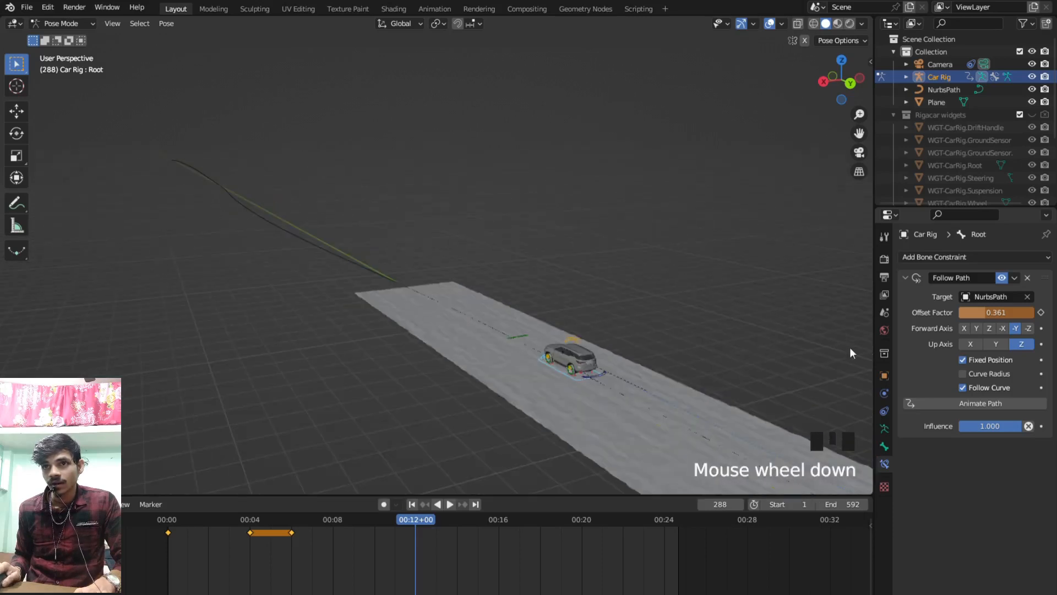
pyautogui.moveTo(995, 312); pyautogui.dragTo(991, 315)
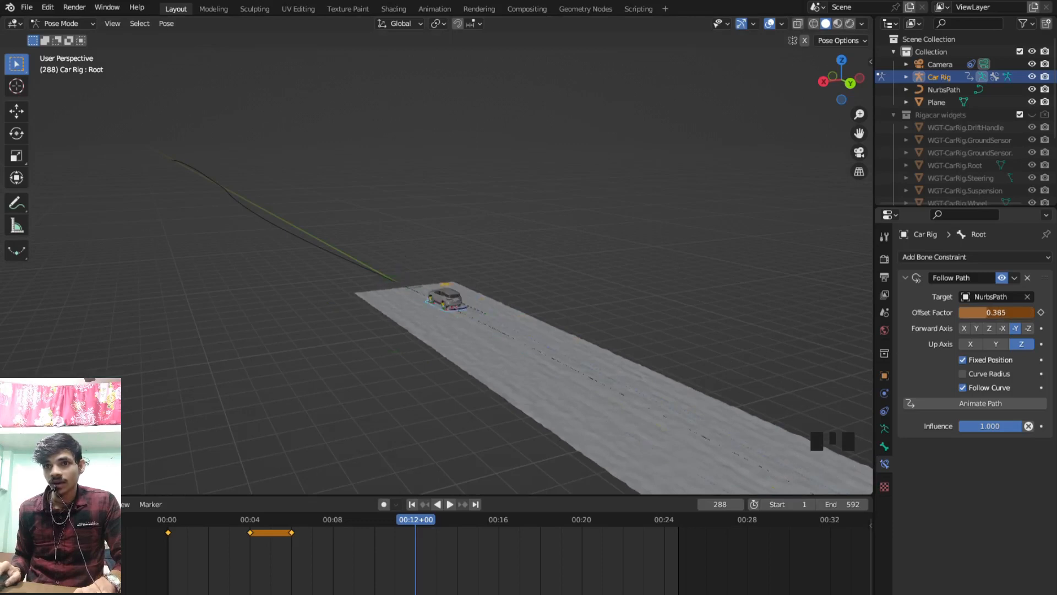
pyautogui.click(1039, 312)
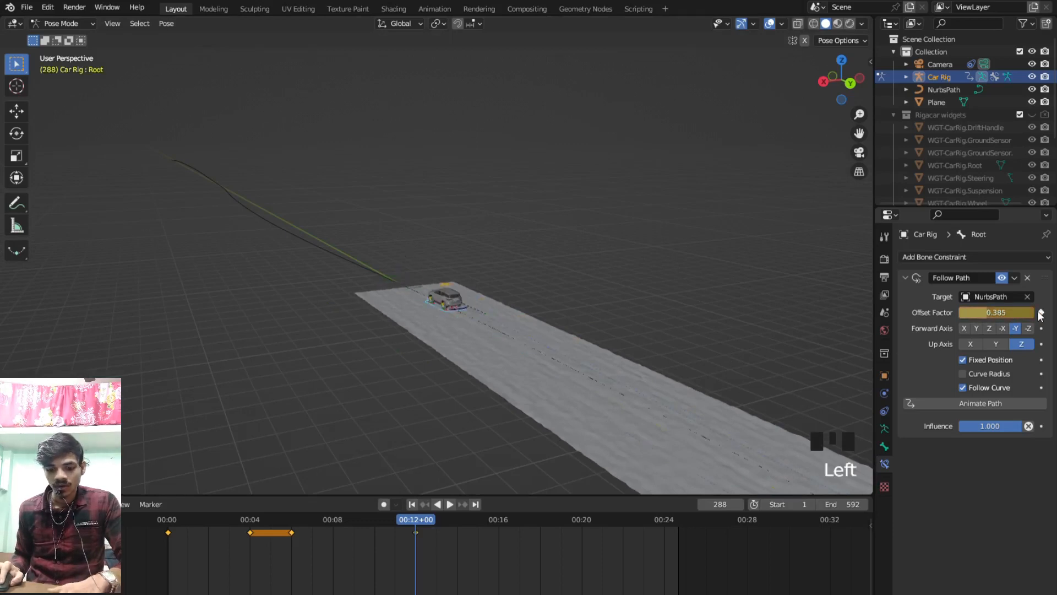
# - Select only the last Offset Factor keyframe and move it to the 16-second mark on the timeline
pyautogui.moveTo(475, 559); pyautogui.dragTo(399, 524)
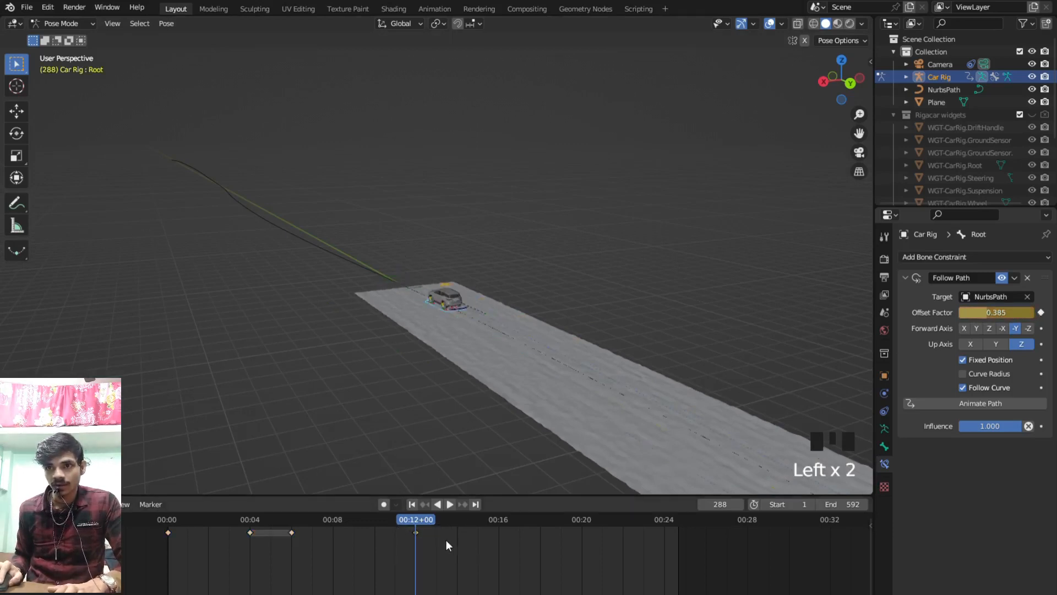
pyautogui.press('g')
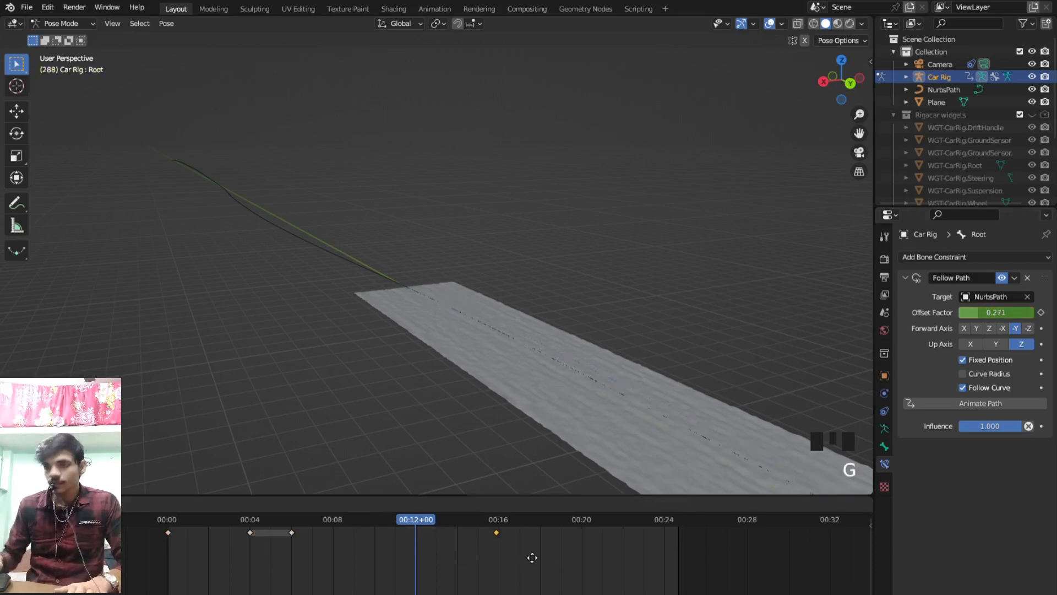
pyautogui.click(528, 553)
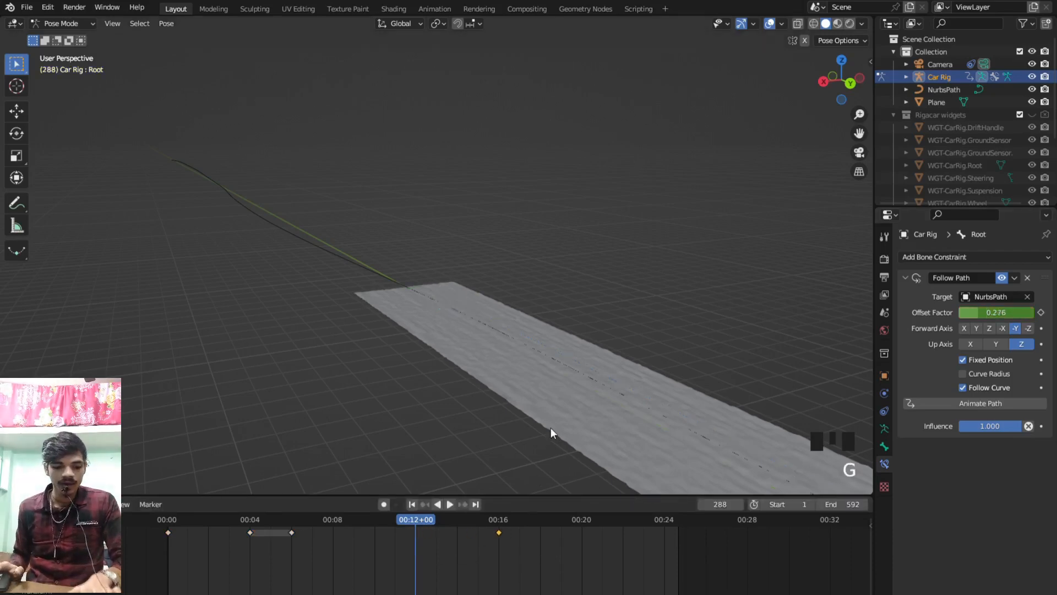
# - Return to Object Mode, look through the camera and play the car animation from frame 1
pyautogui.press('KP_Decimal')
pyautogui.scroll(-5, 504, 407)
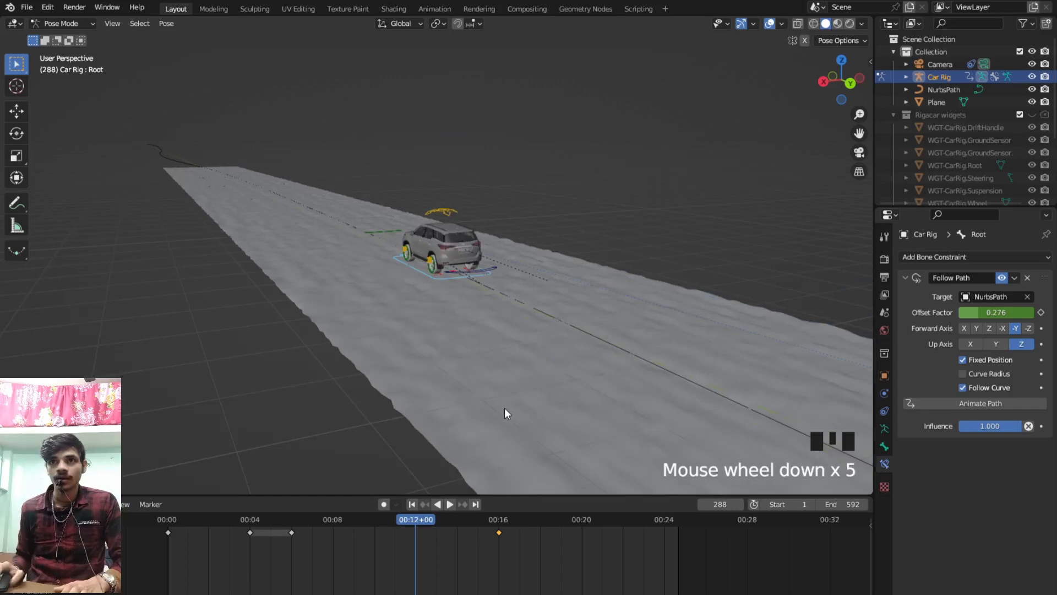
pyautogui.hotkey('ctrl', 'Tab')
pyautogui.press('KP_0')
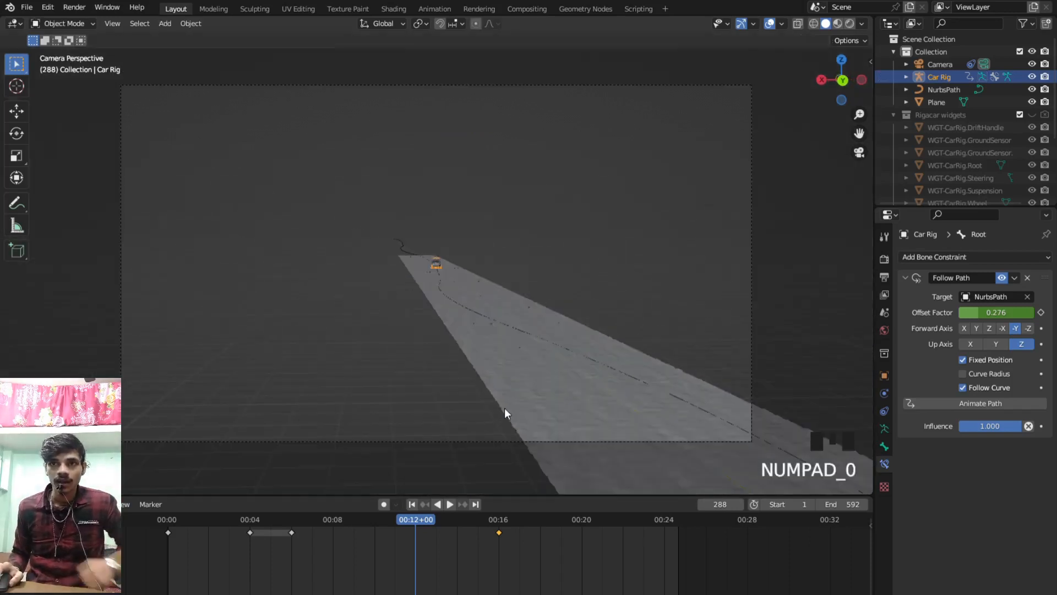
pyautogui.scroll(1, 501, 413)
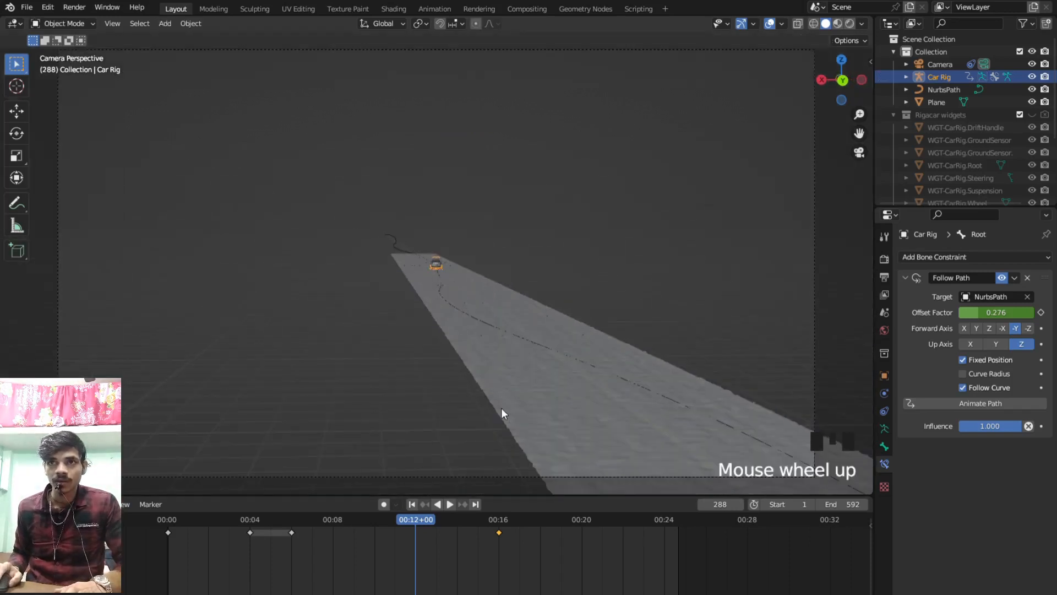
pyautogui.click(412, 504)
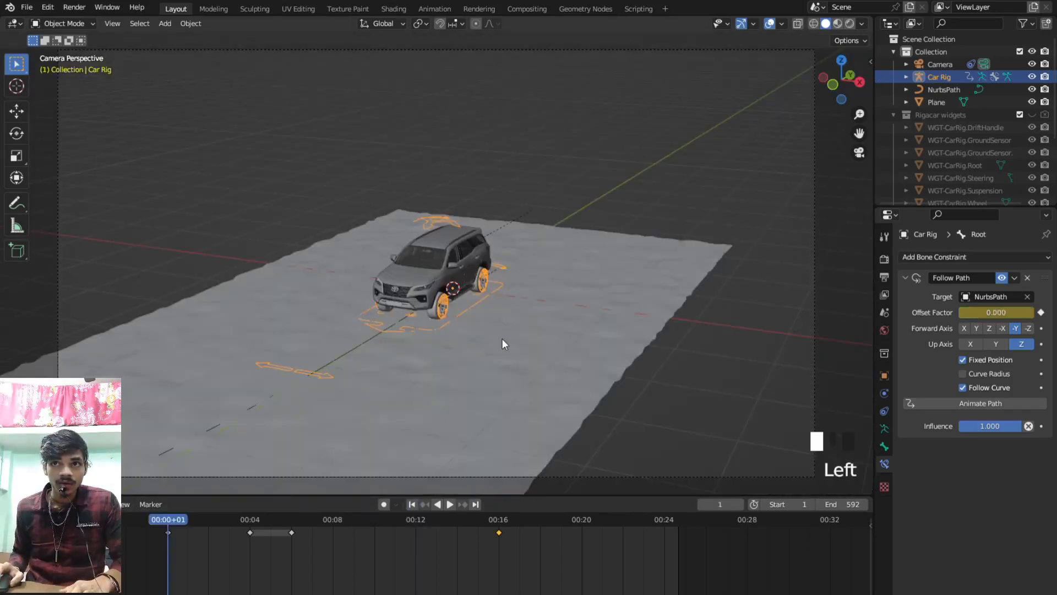
pyautogui.press('space')
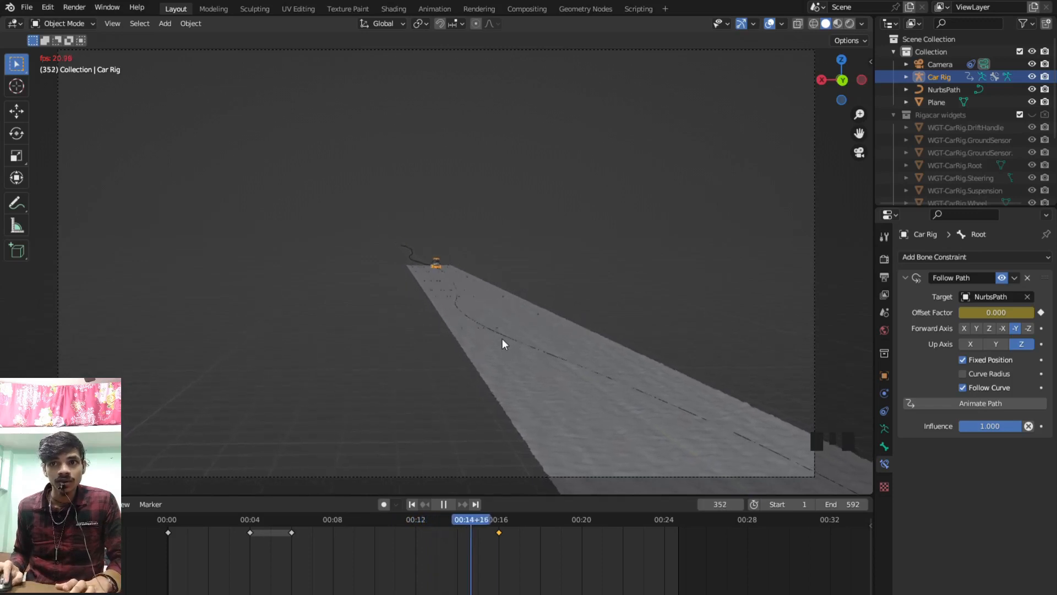
pyautogui.press('space')
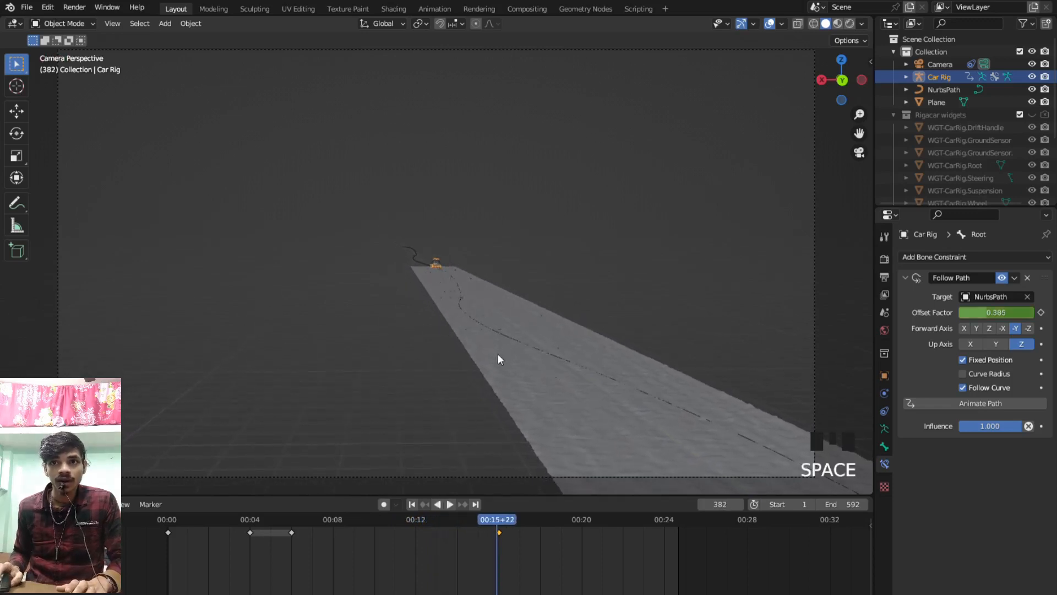
# - At frame 1, parent the camera to the car rig's Root bone in Pose Mode, using the Bone parent type
pyautogui.click(412, 504)
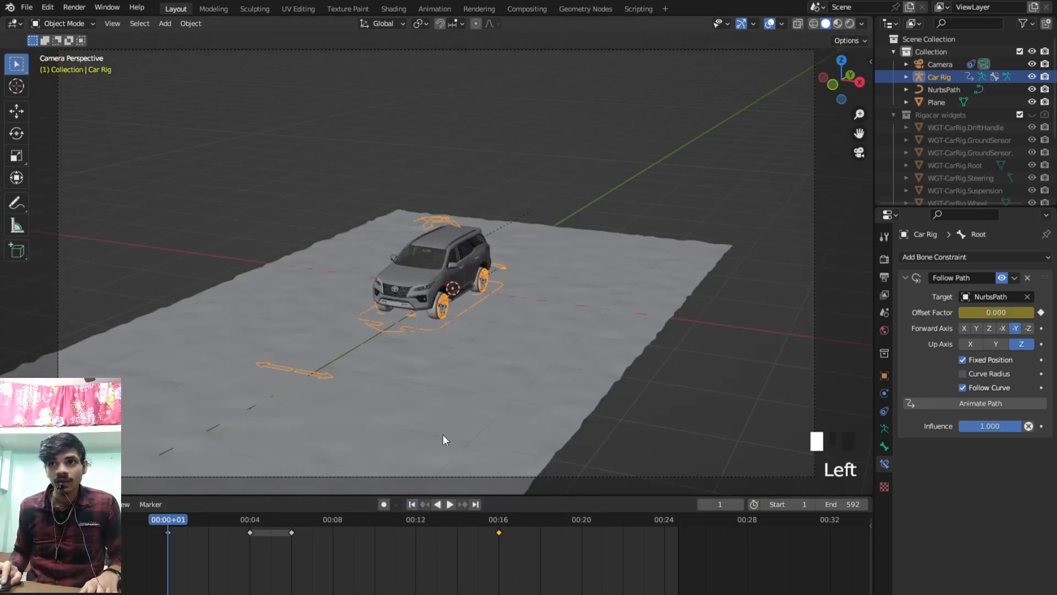
pyautogui.click(400, 477)
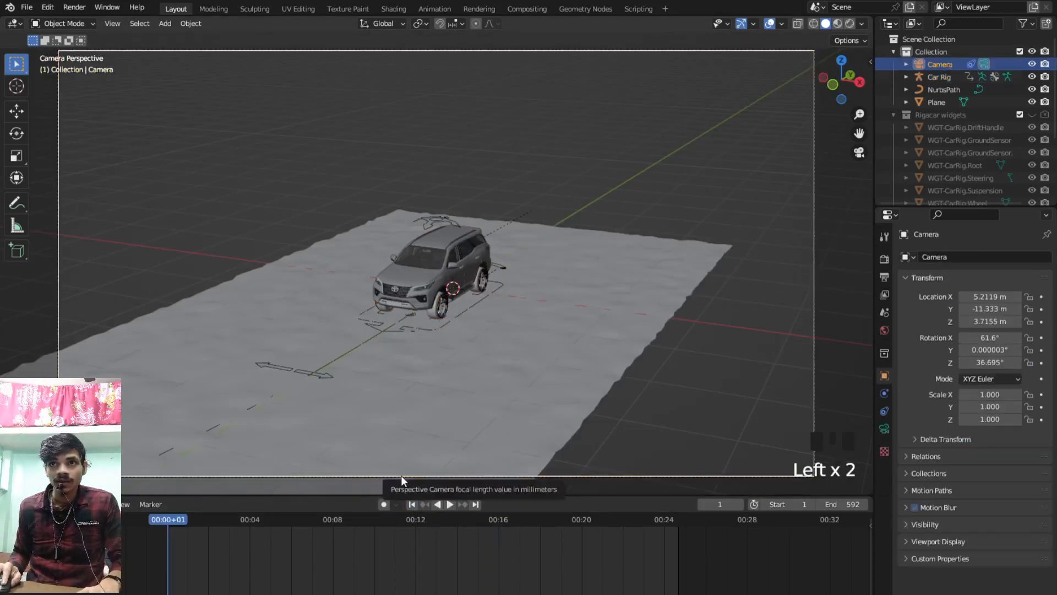
pyautogui.keyDown('shift'); pyautogui.click(432, 222); pyautogui.keyUp('shift')
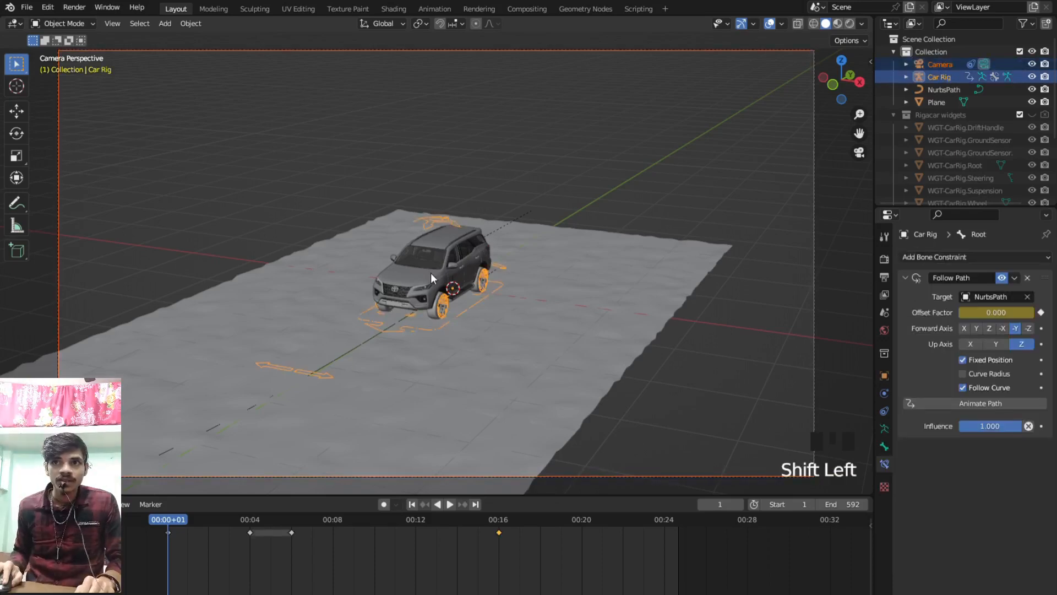
pyautogui.hotkey('ctrl', 'Tab')
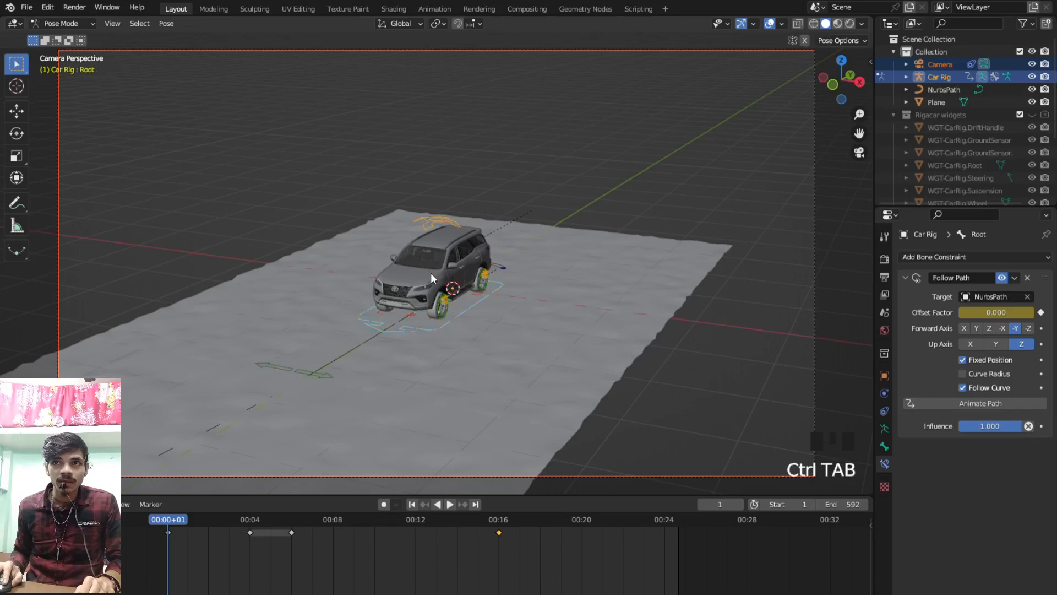
pyautogui.click(390, 329)
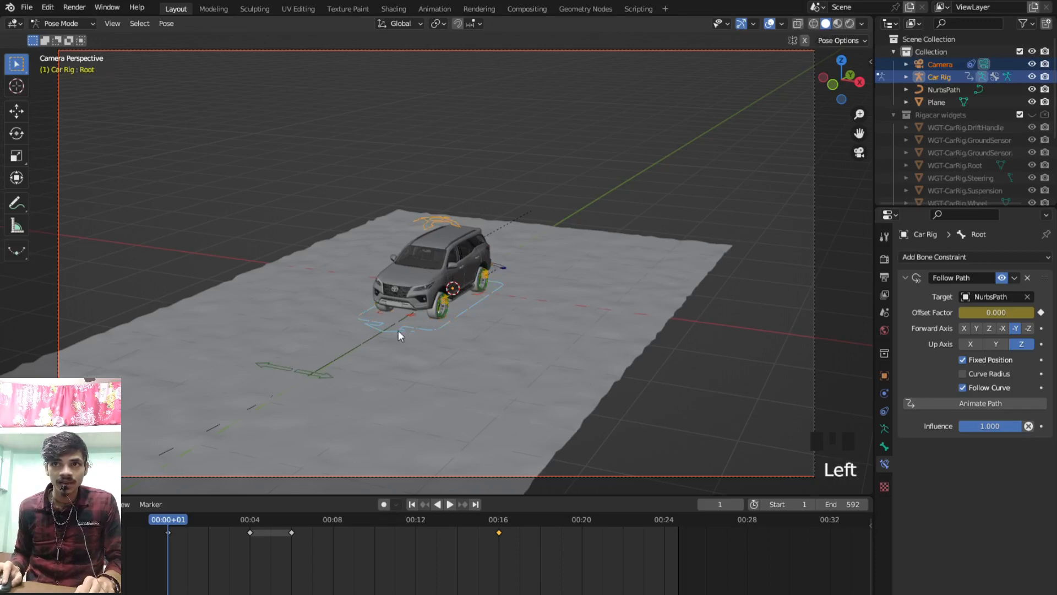
pyautogui.click(635, 311)
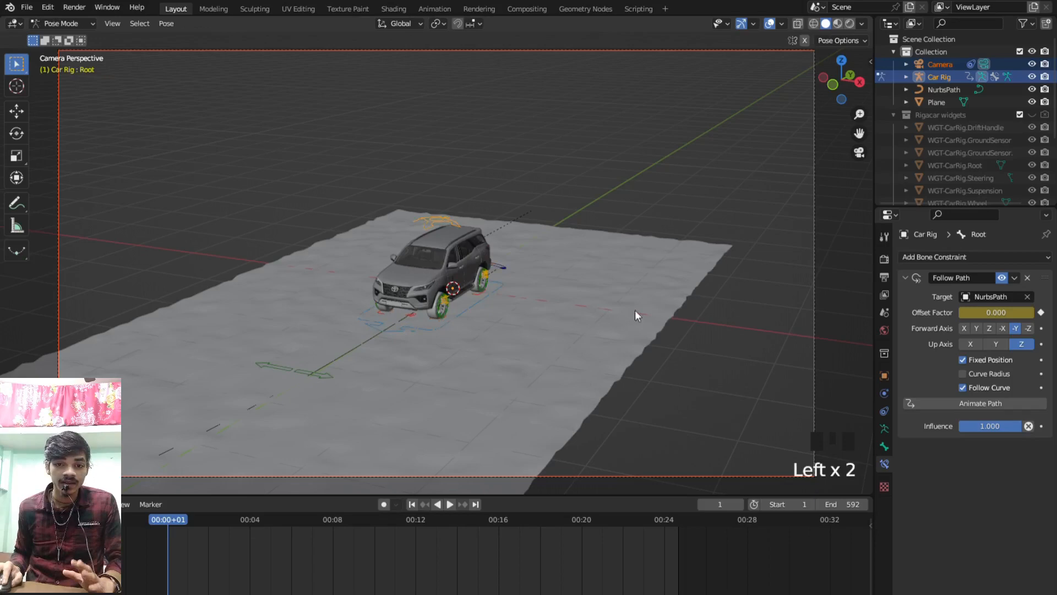
pyautogui.click(399, 328)
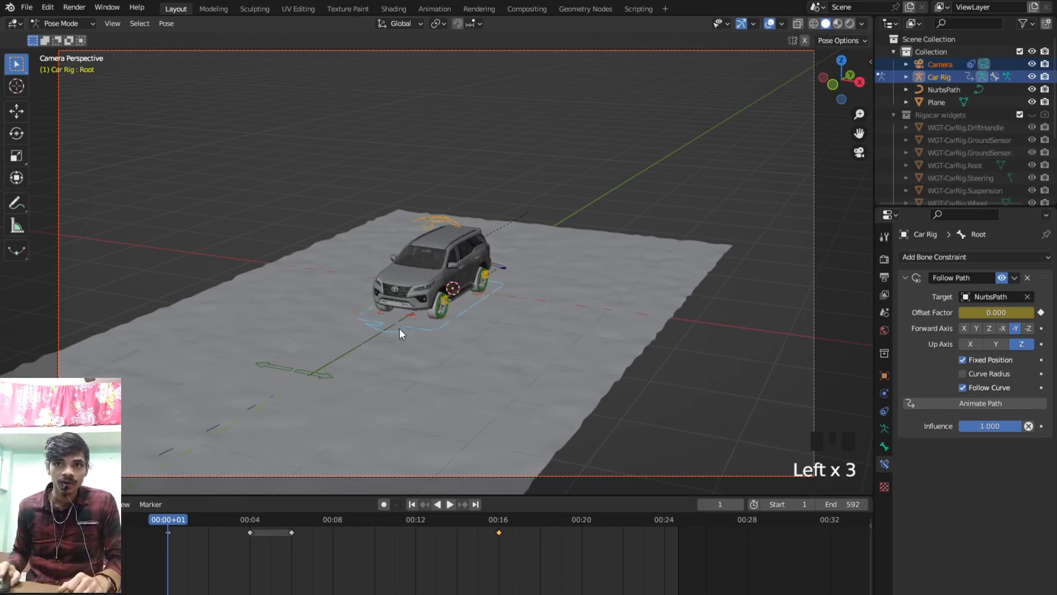
pyautogui.hotkey('ctrl', 'p')
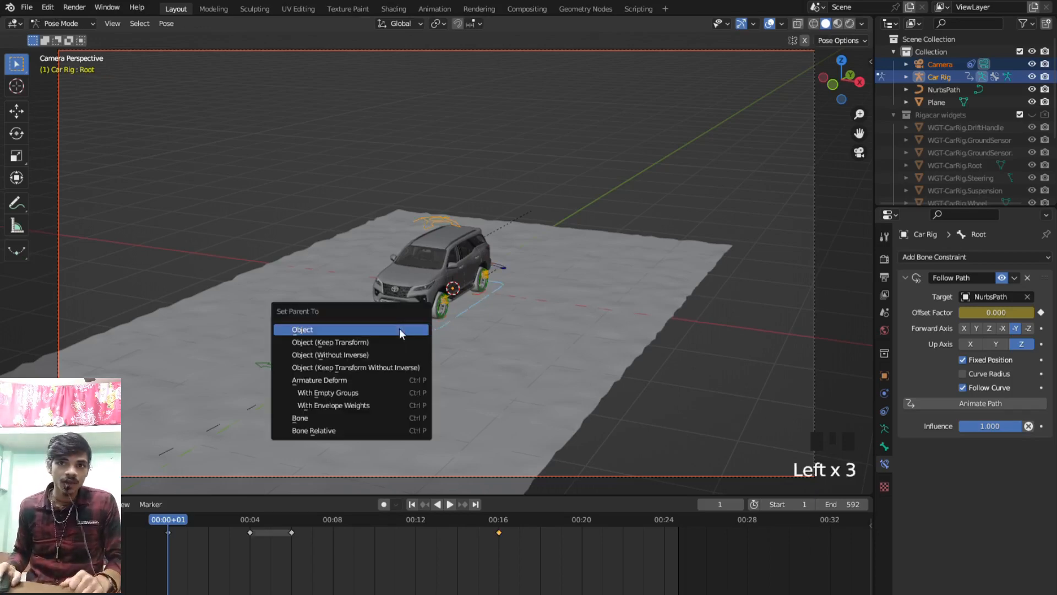
pyautogui.click(372, 417)
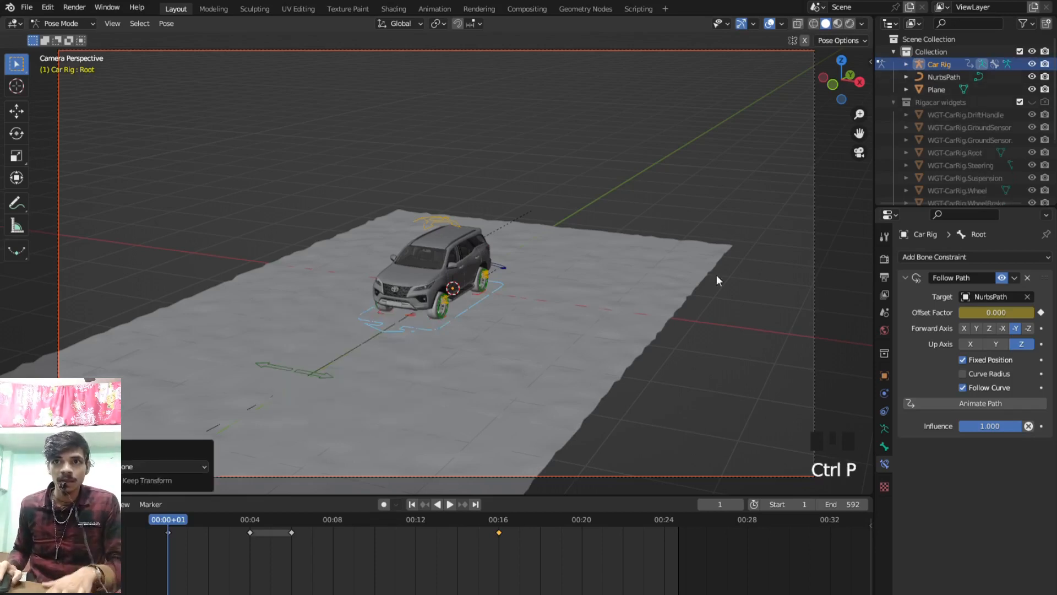
# - Return to Object Mode, play the animation through the camera to check the follow shot, and rewind to frame 1
pyautogui.click(616, 286)
pyautogui.hotkey('ctrl', 'Tab')
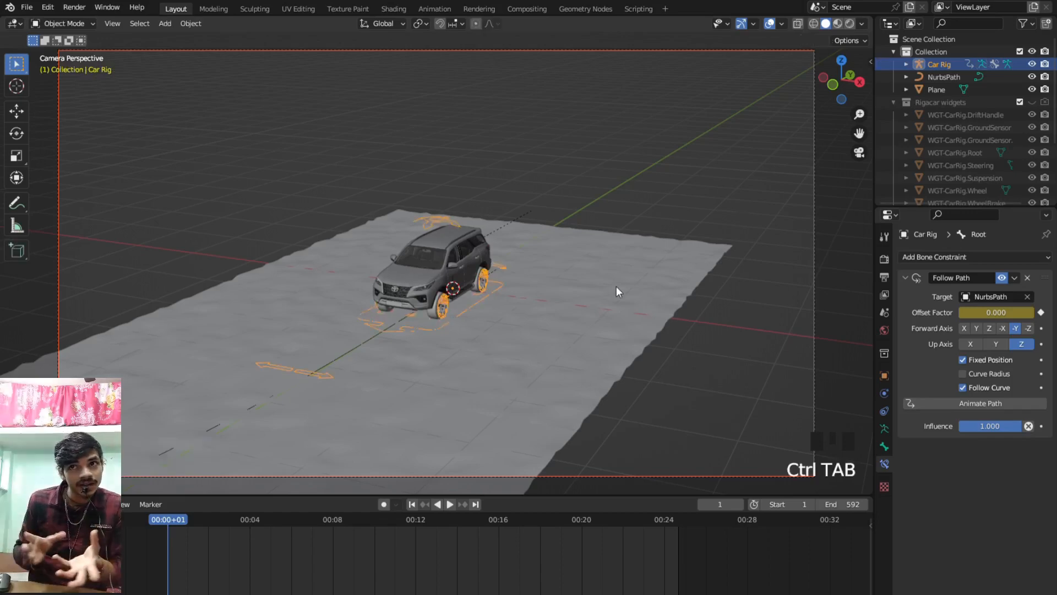
pyautogui.press('space')
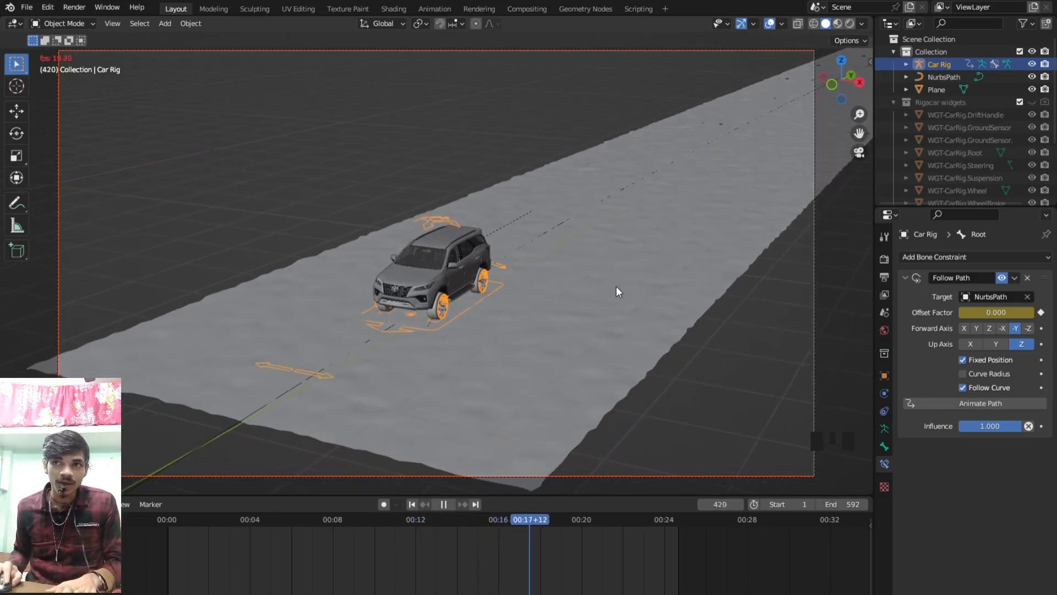
pyautogui.press('space')
pyautogui.click(411, 504)
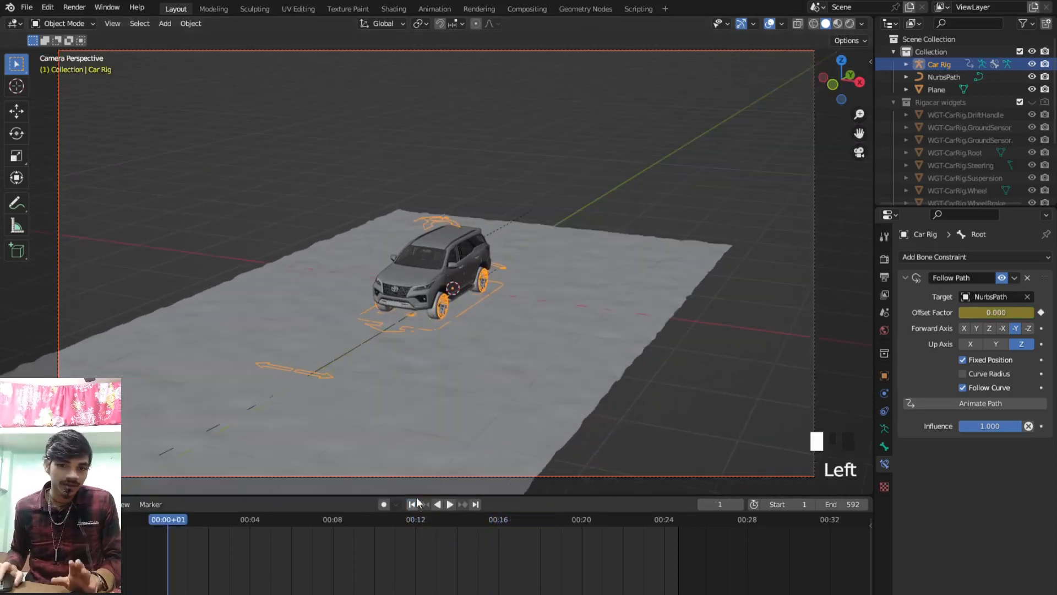
pyautogui.scroll(3, 464, 311)
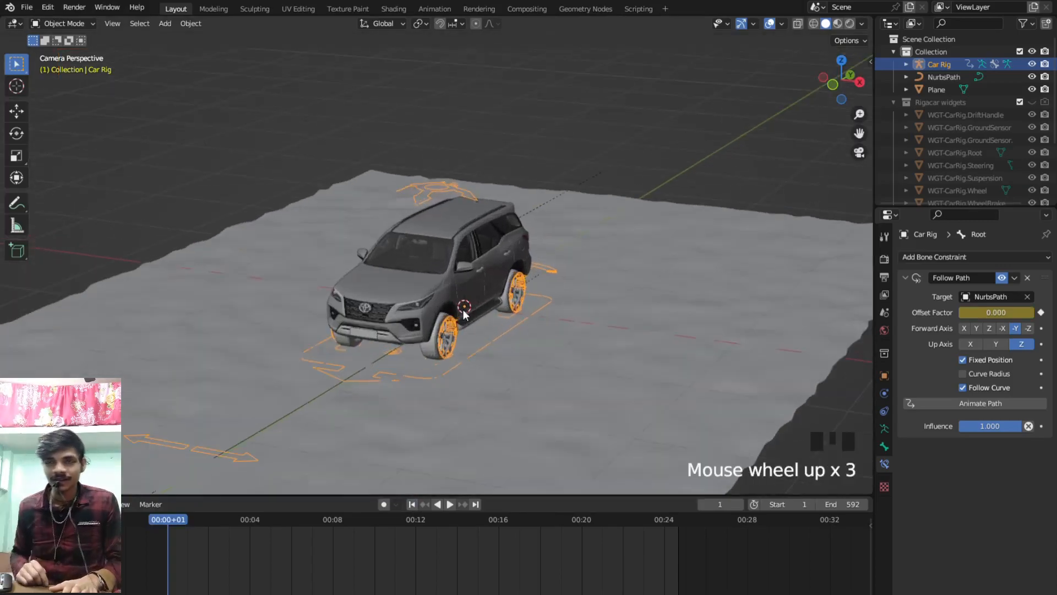